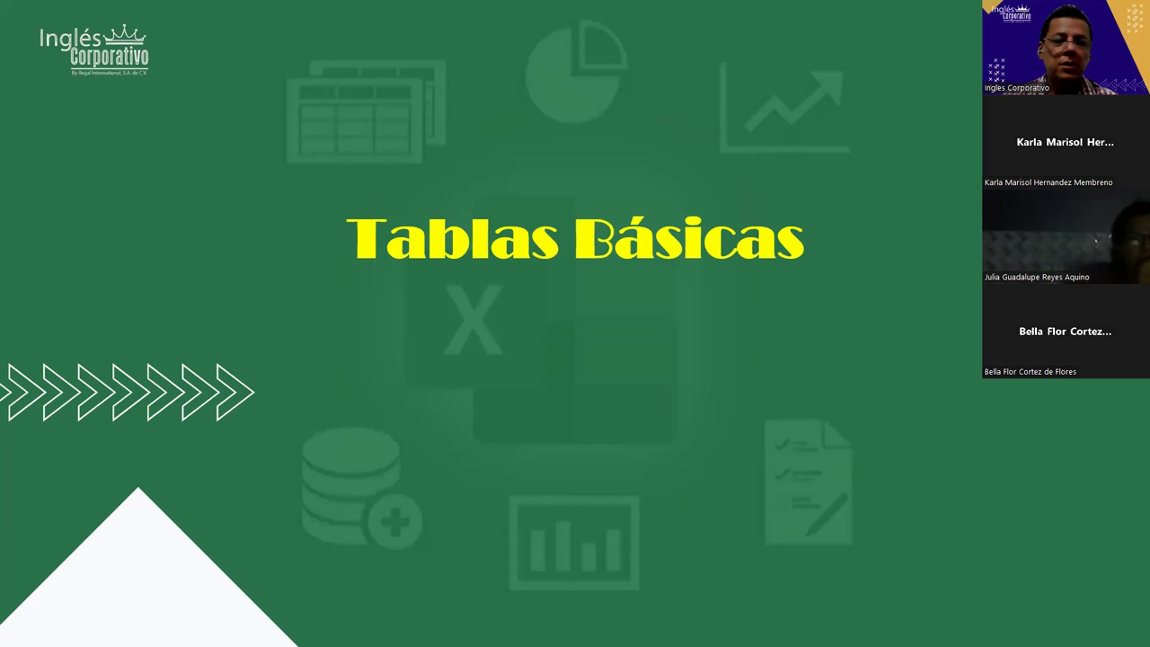
Advance the slideshow to the Objetivo slide about entering basic tables in Excel
key(Right)
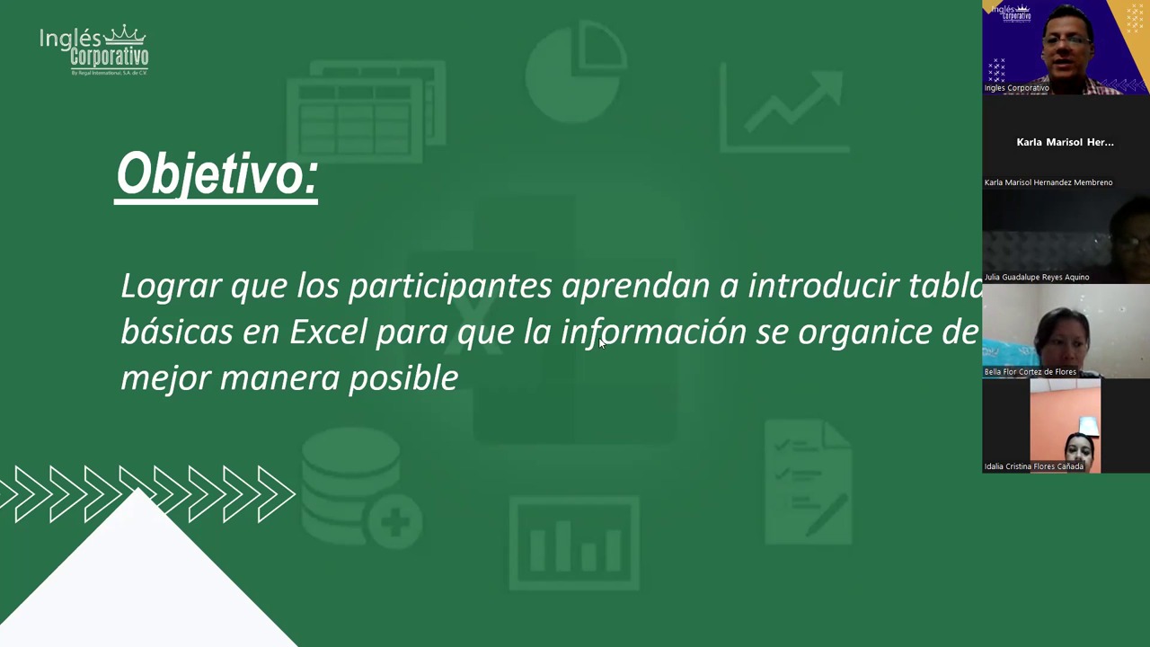
Switch from the slides to the Validaciones sheet of the Lista de Validación de Datos workbook
key(alt+Tab)
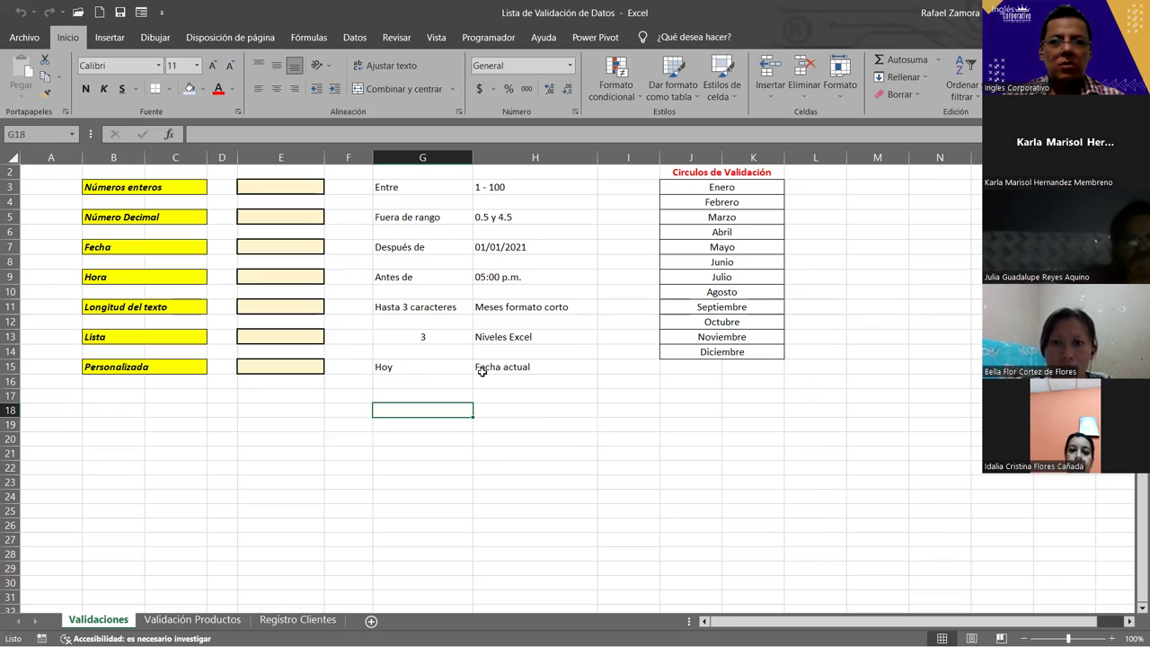
click(519, 480)
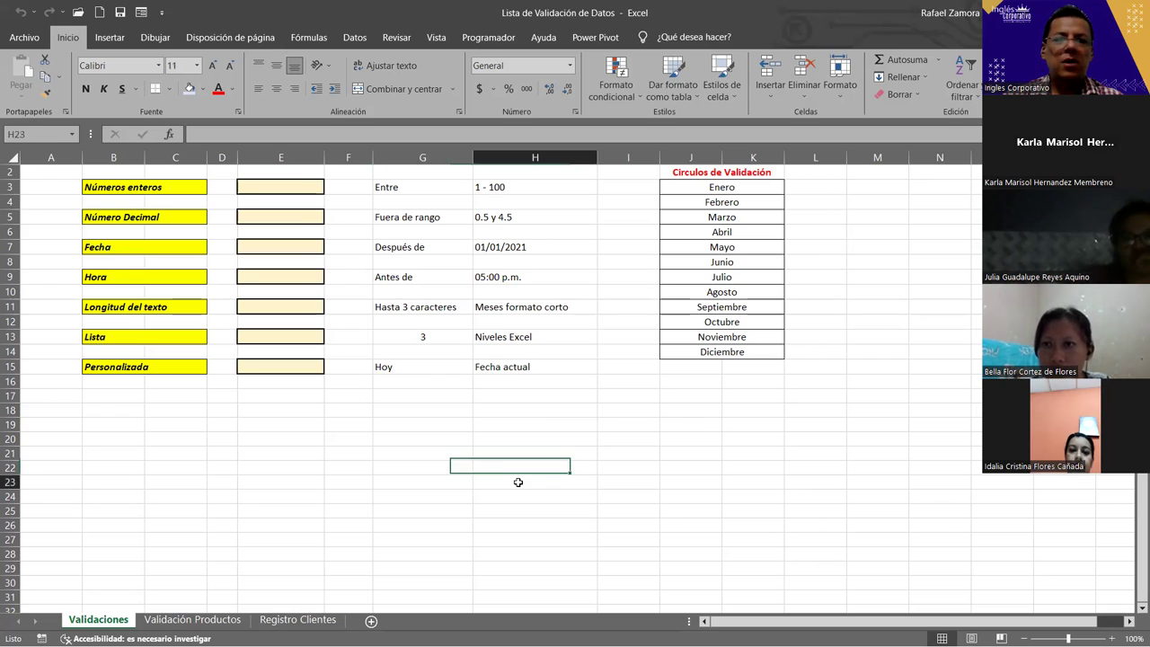
click(305, 368)
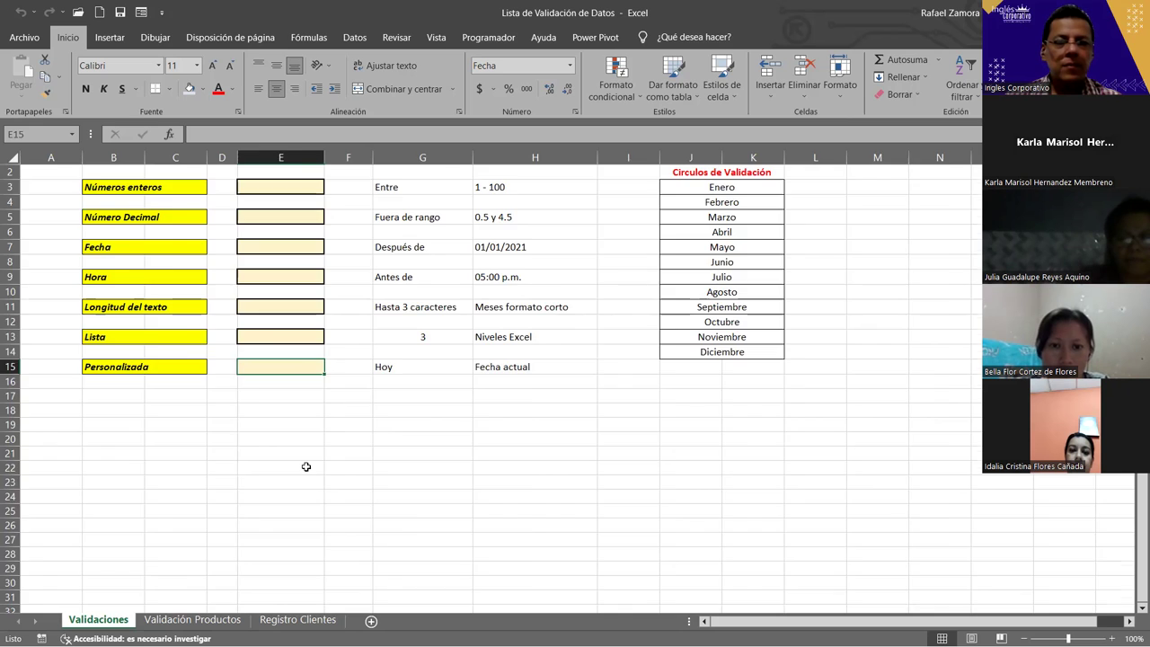
scroll(305, 467, up, 1)
scroll(386, 492, up, 1)
scroll(386, 467, down, 1)
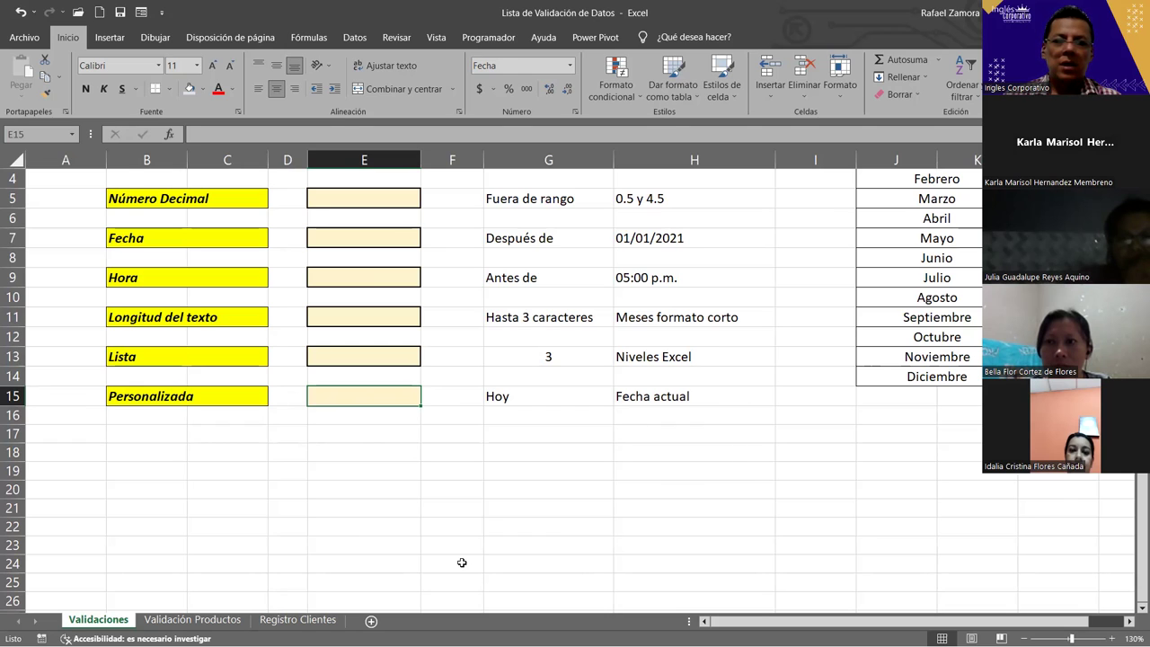
Enter =HOY() in E19 so it displays today's date, 20/11/2023
click(391, 477)
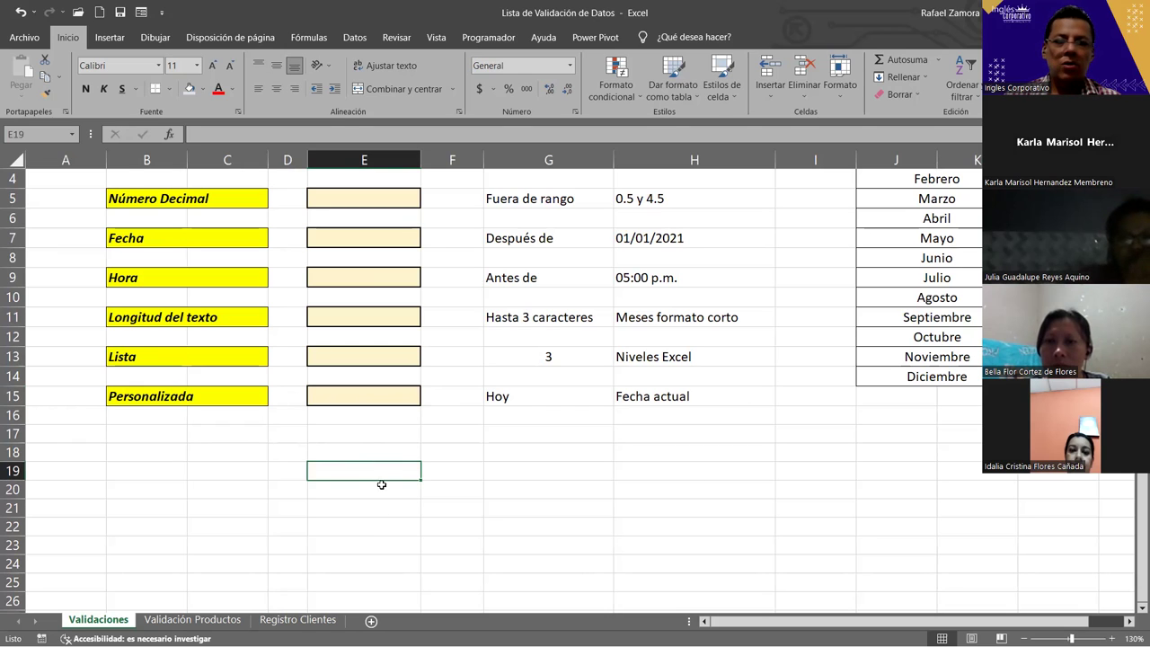
click(381, 484)
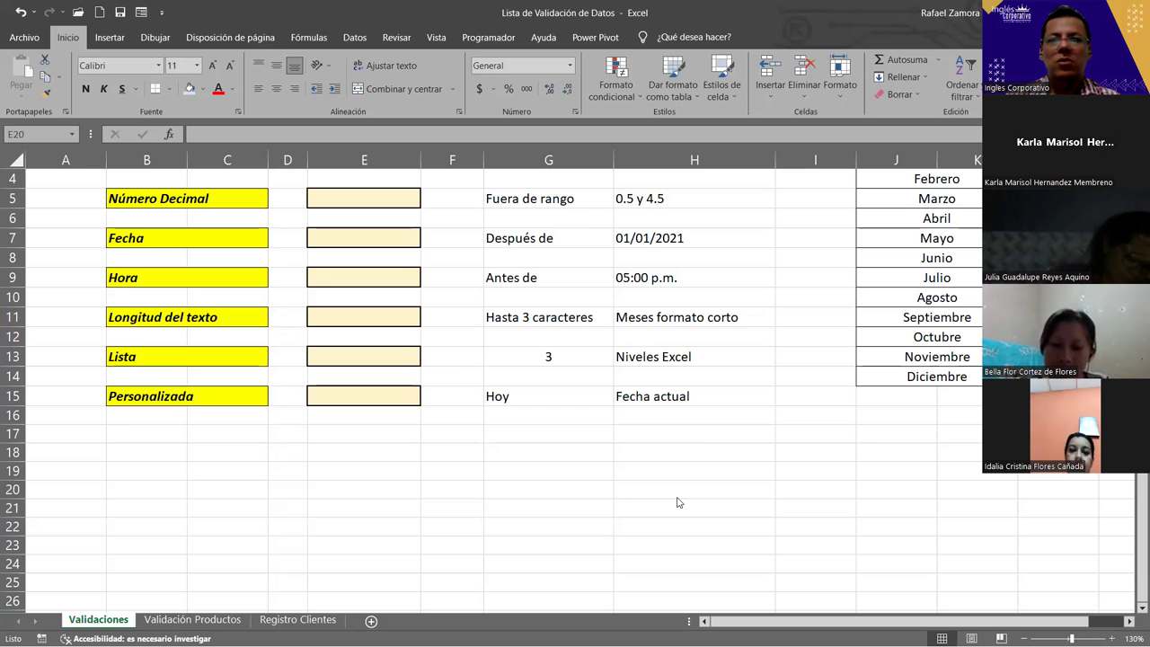
click(363, 474)
text(=)
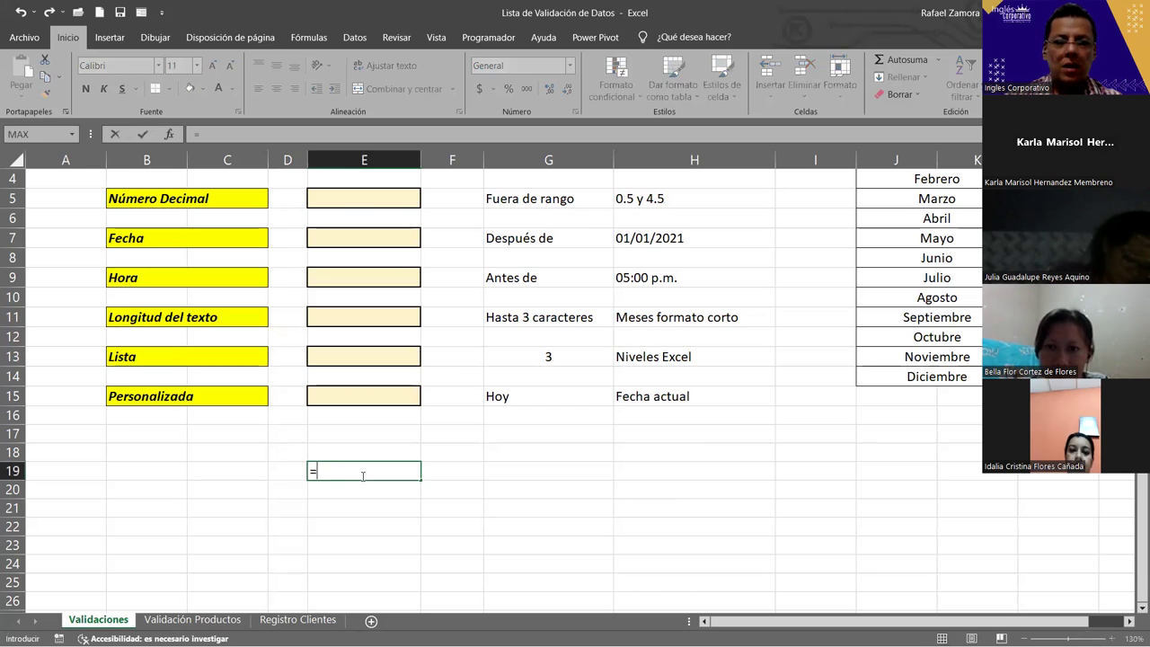
text(hoy)
key(Tab)
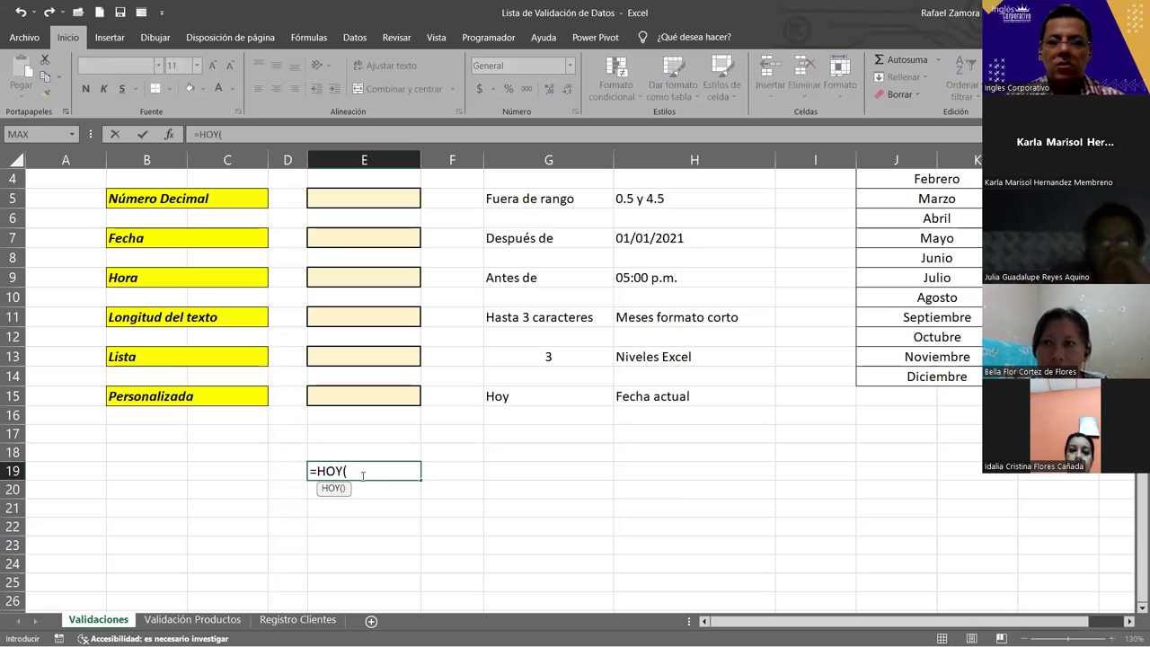
key(BackSpace)
key(Return)
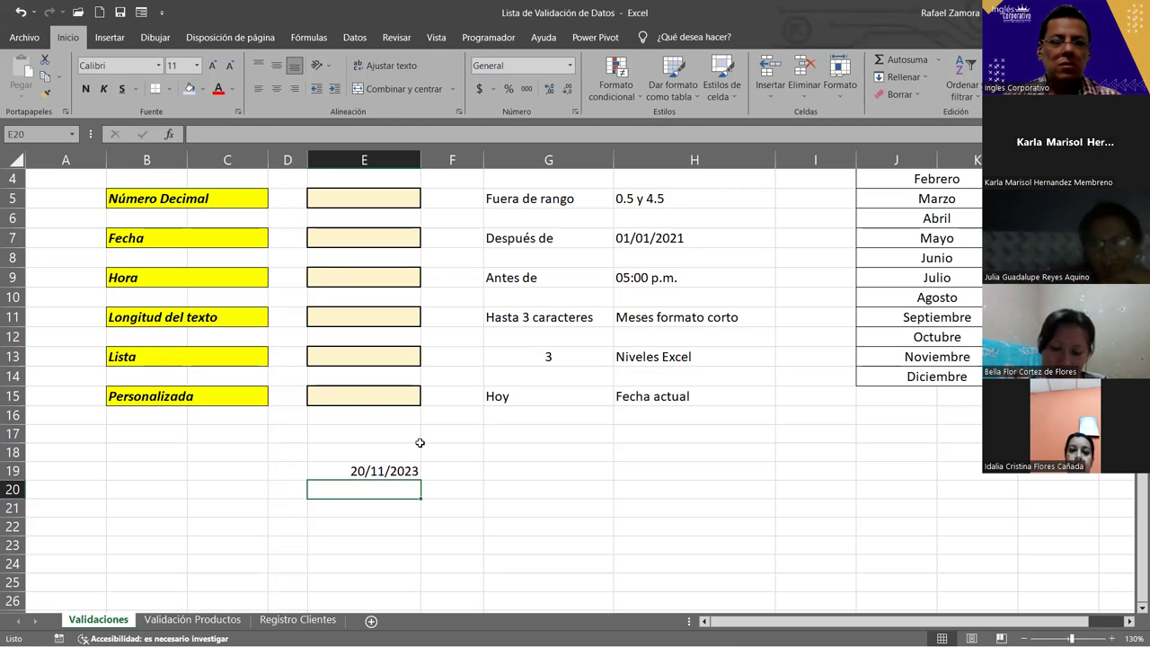
Open data validation for E15 and choose the Personalizada allow type
click(391, 396)
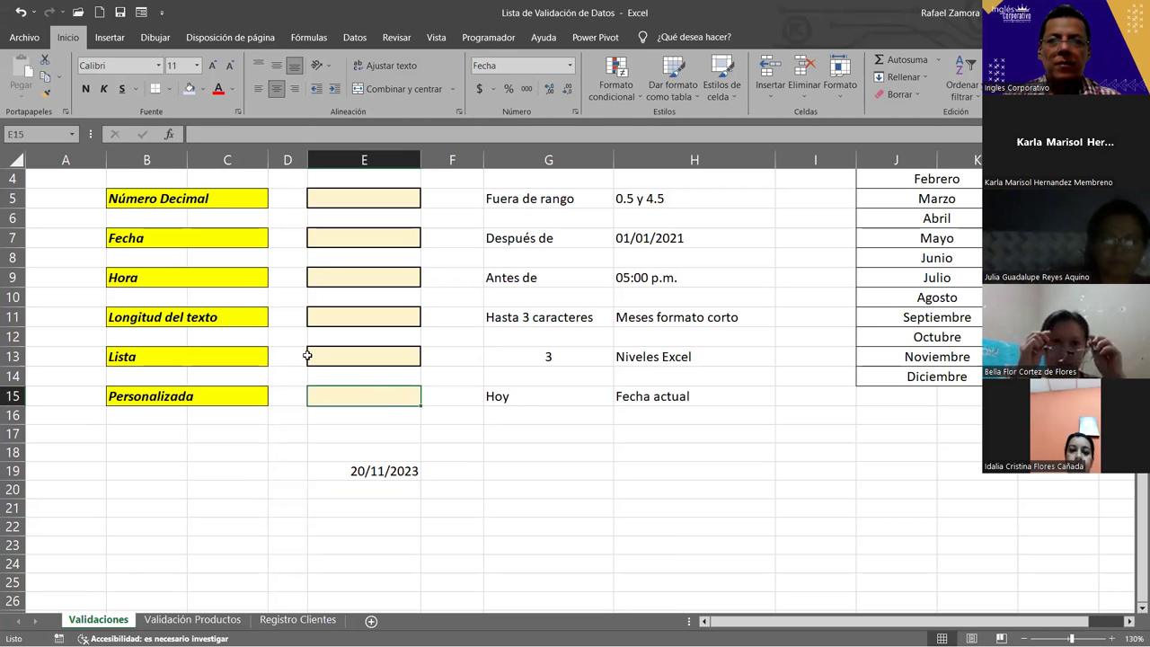
click(351, 40)
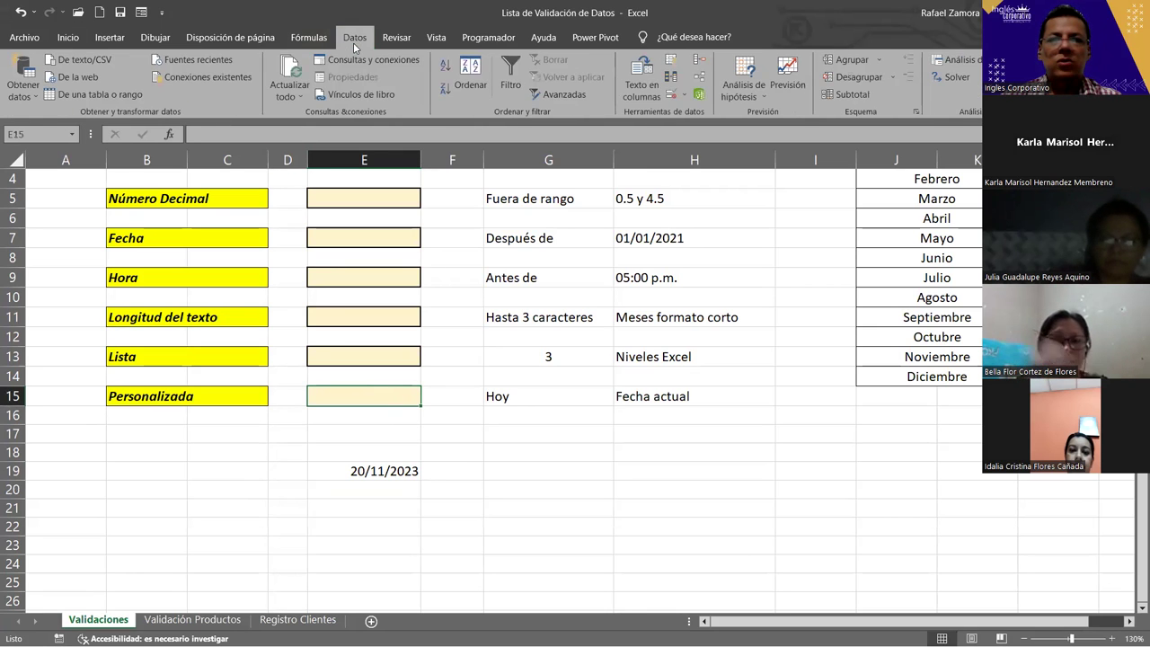
click(672, 95)
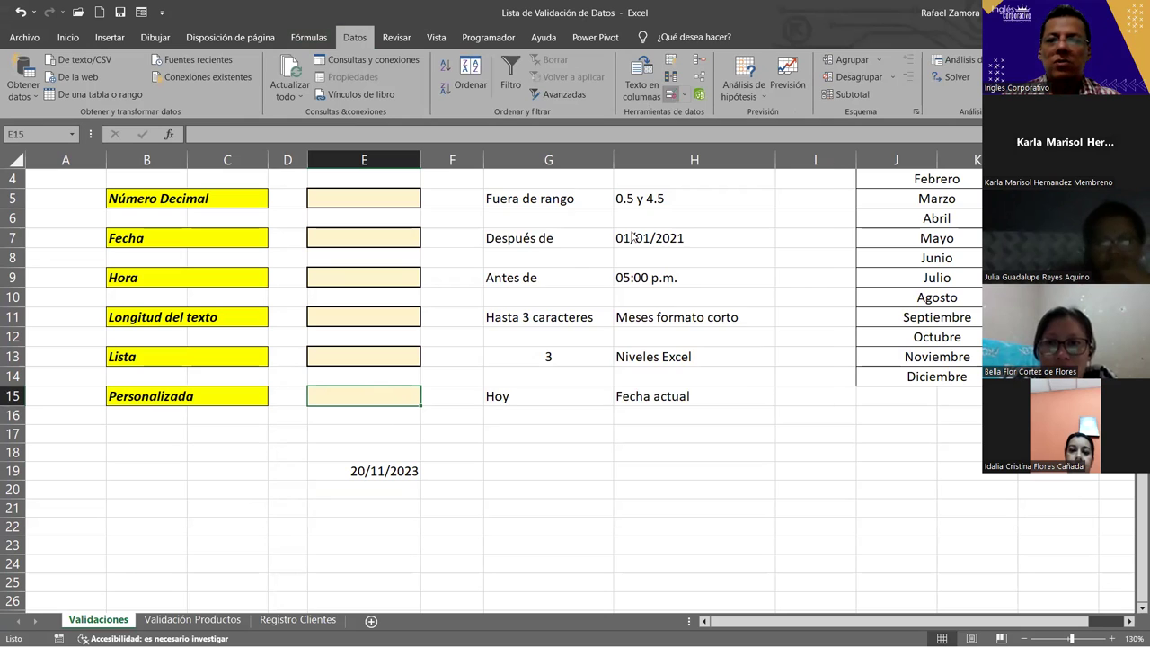
click(600, 255)
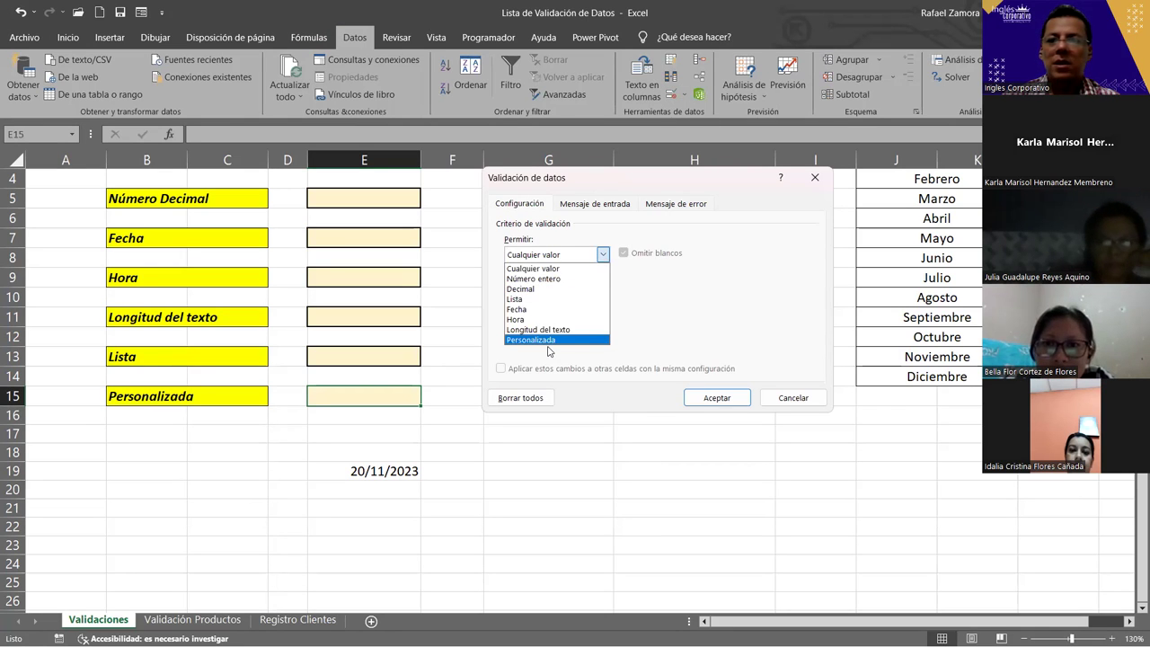
key(Escape)
click(602, 254)
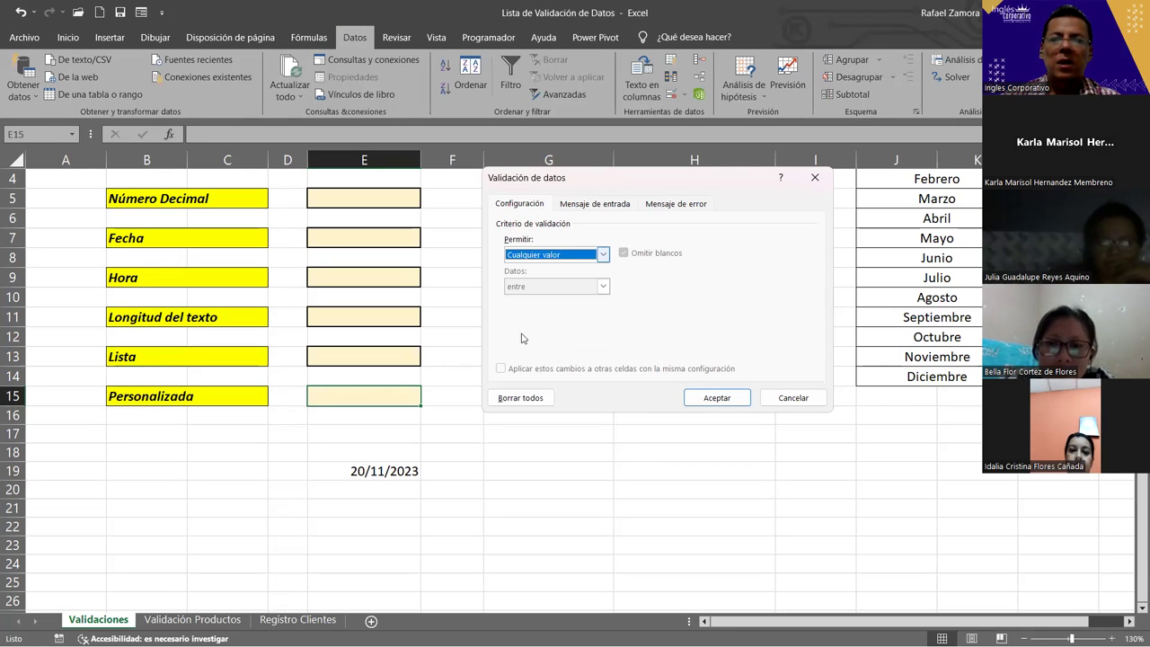
click(521, 340)
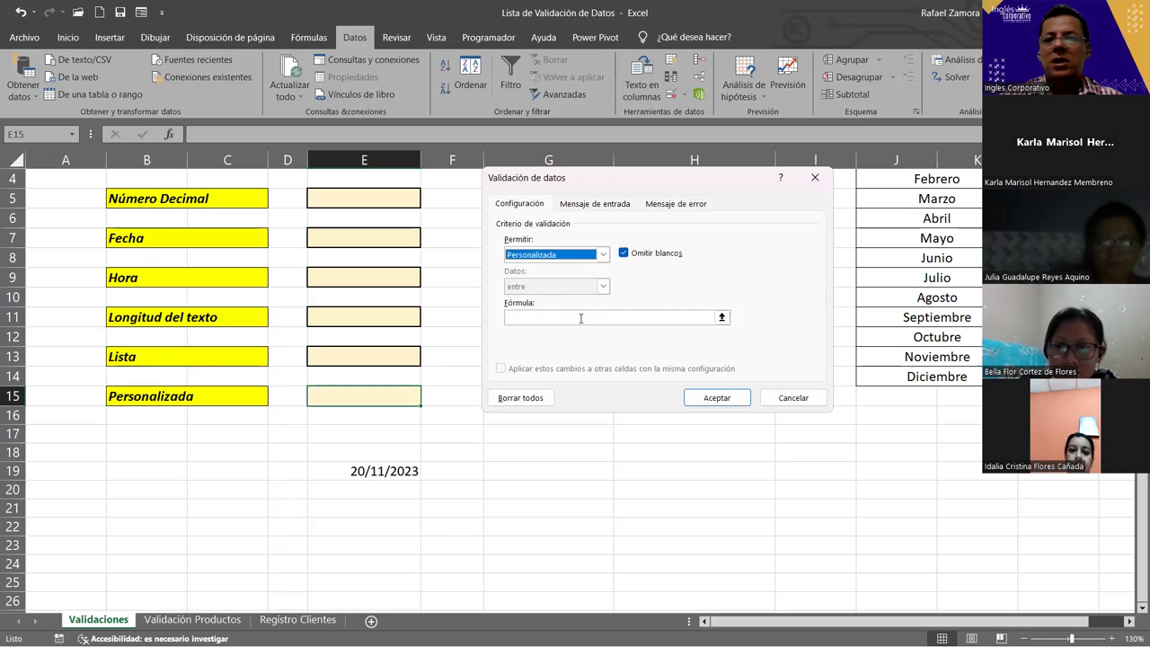
Start a =SUMA custom formula, then cancel the dialog without applying any rule
click(582, 317)
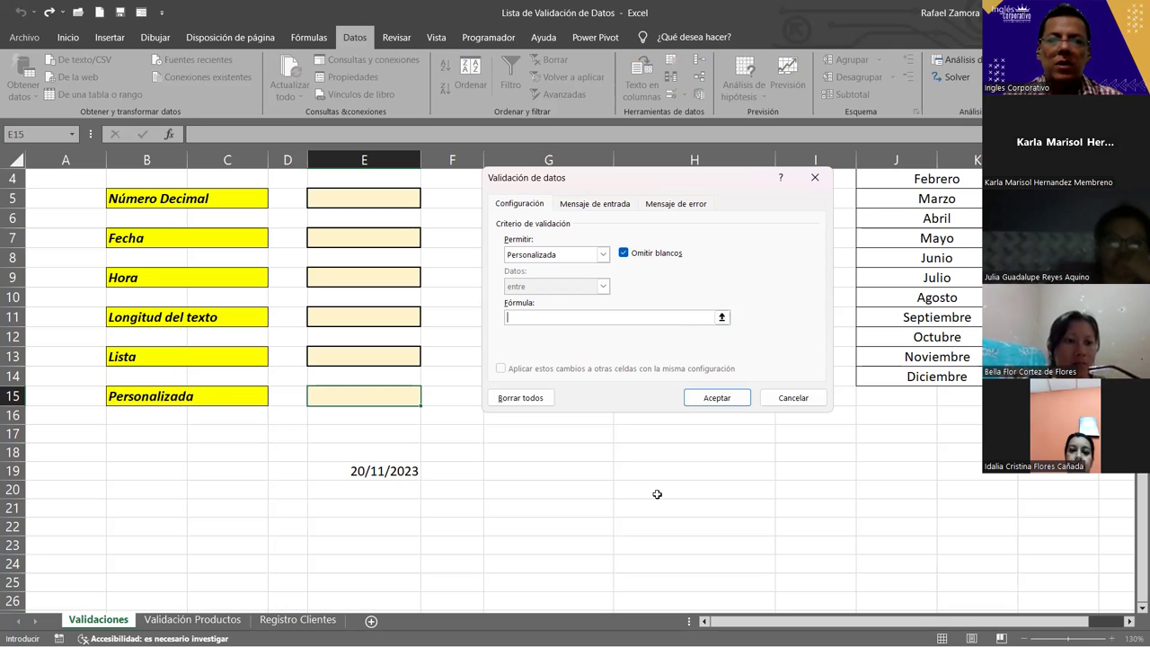
text(=)
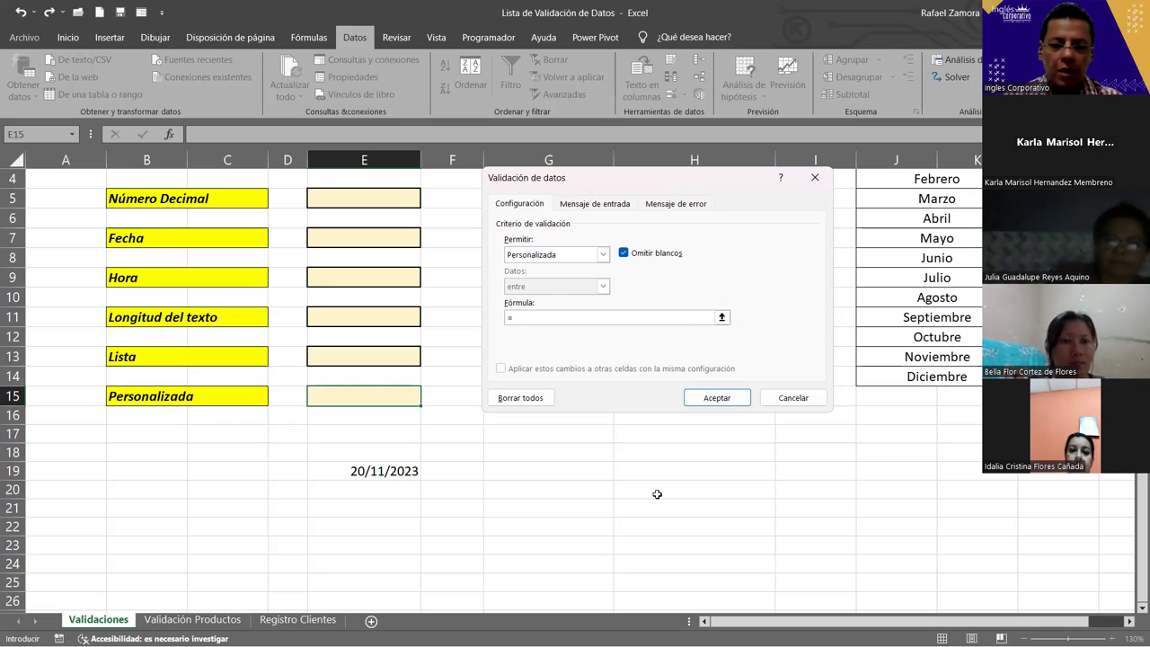
text(sum)
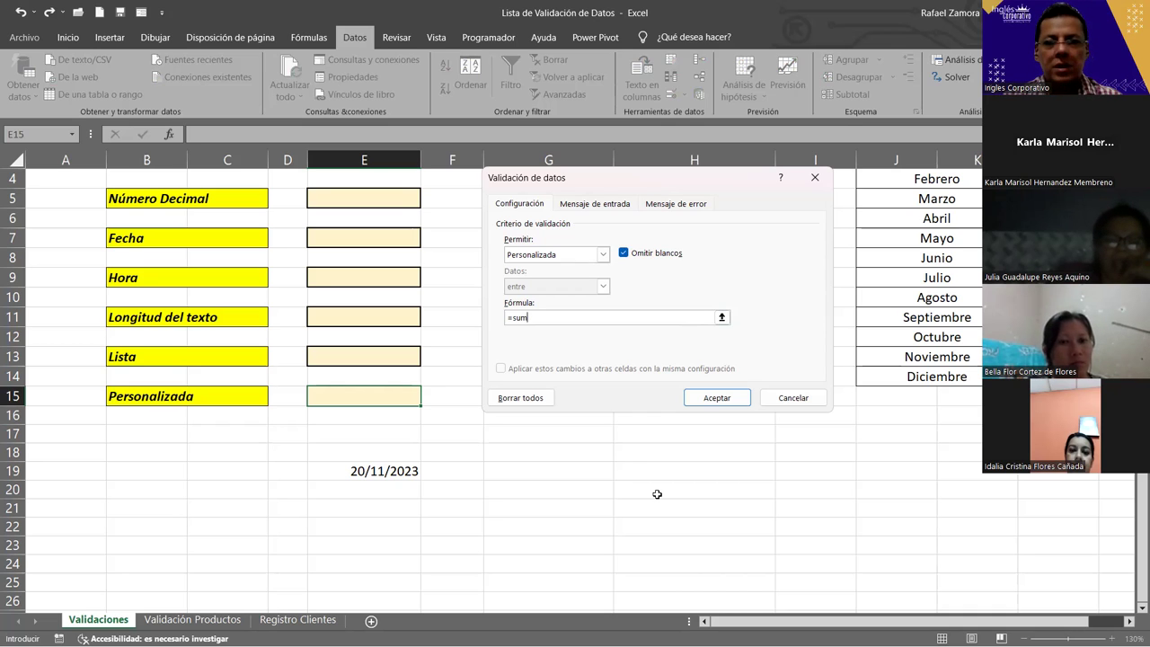
key(Tab)
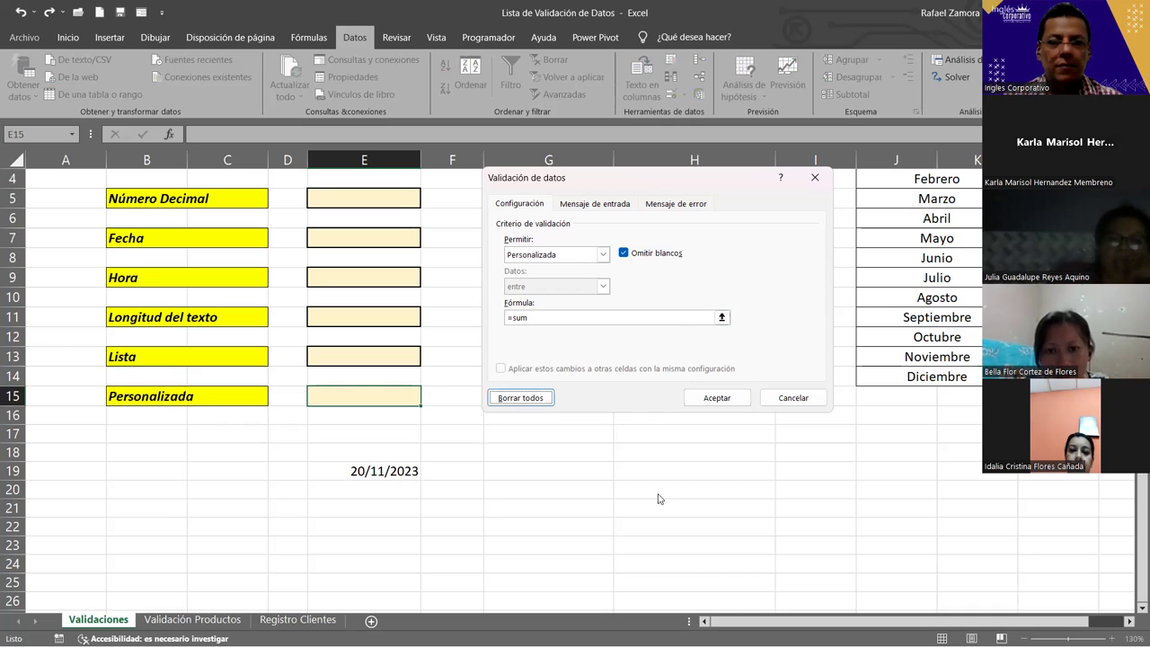
click(555, 316)
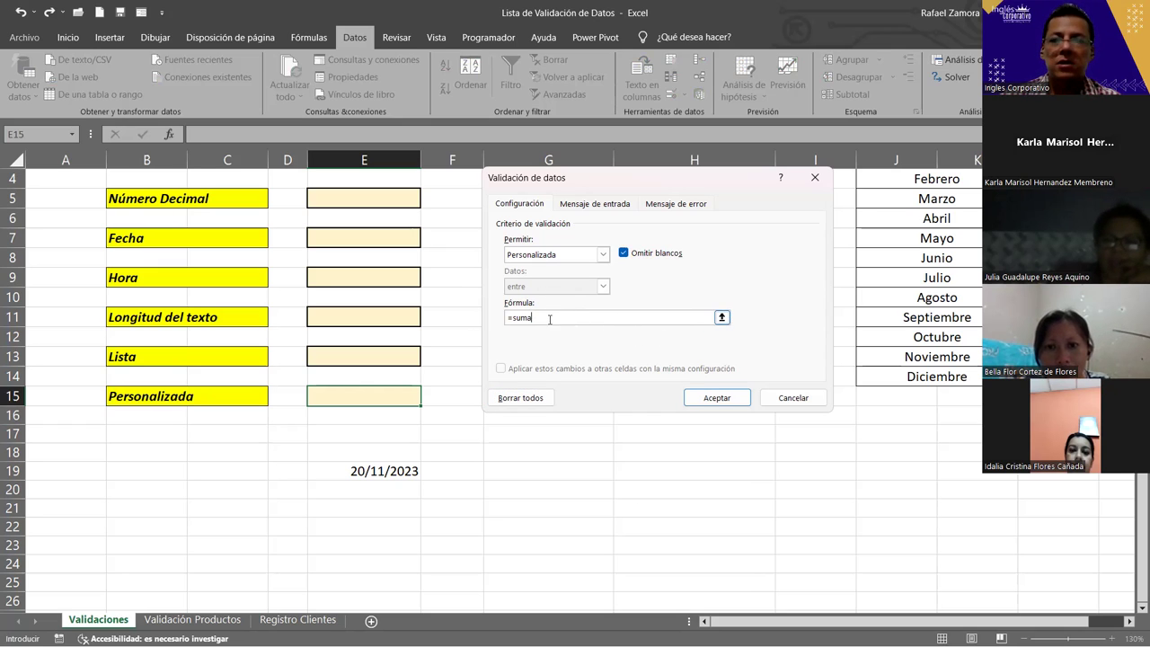
drag(550, 319, 380, 321)
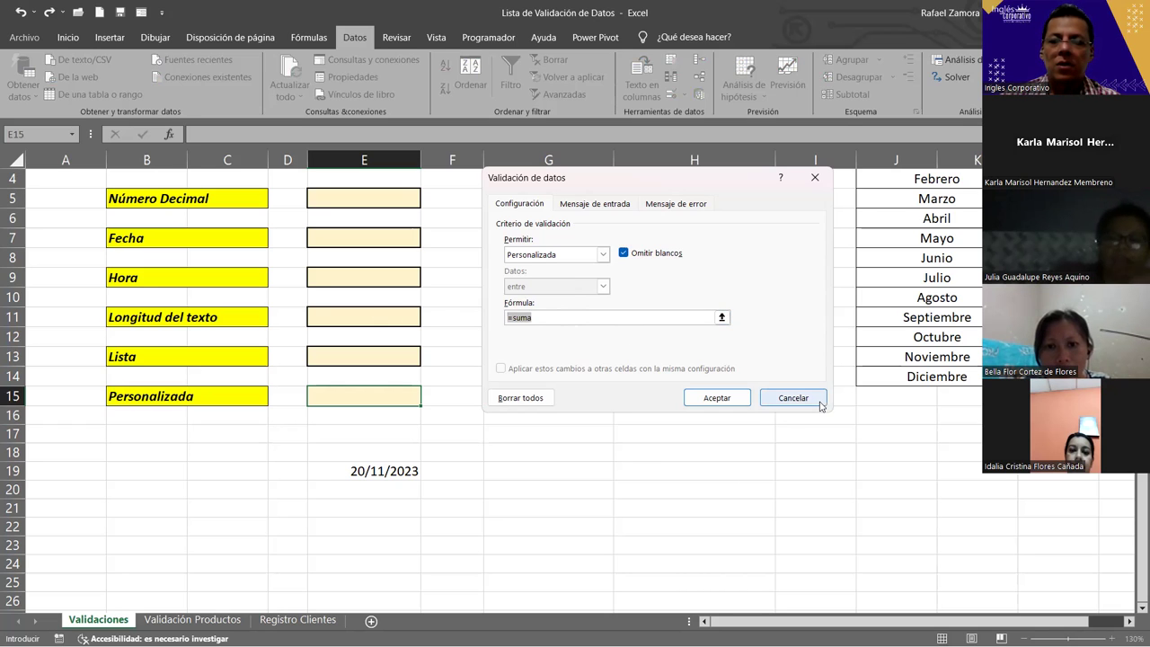
click(561, 316)
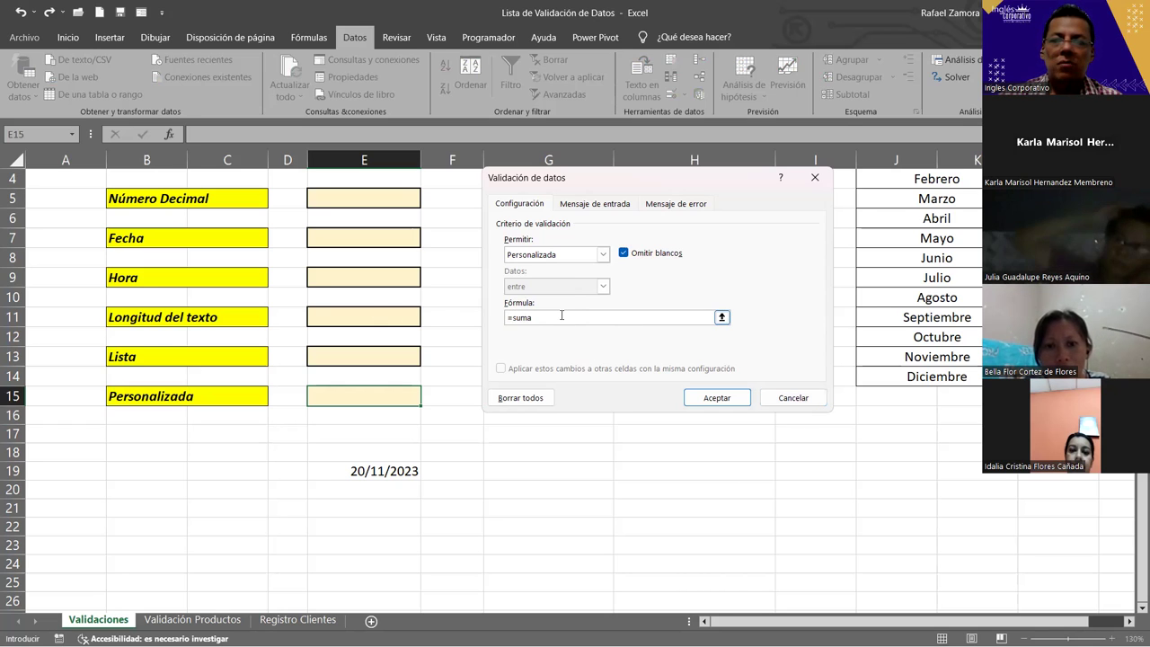
click(806, 406)
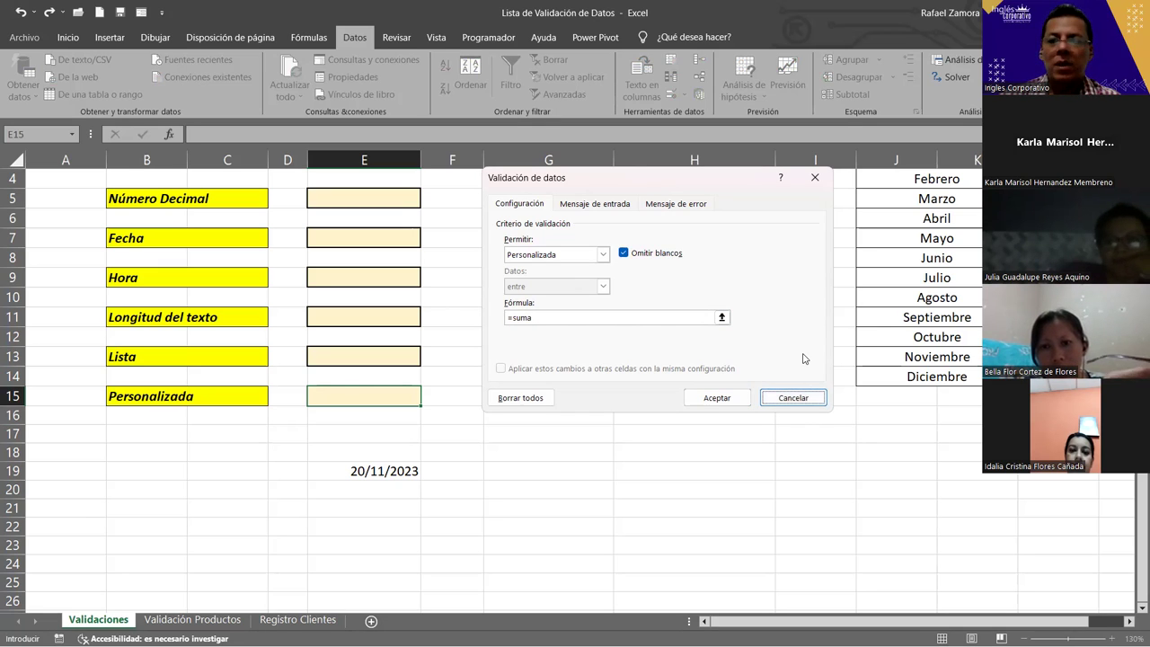
click(802, 406)
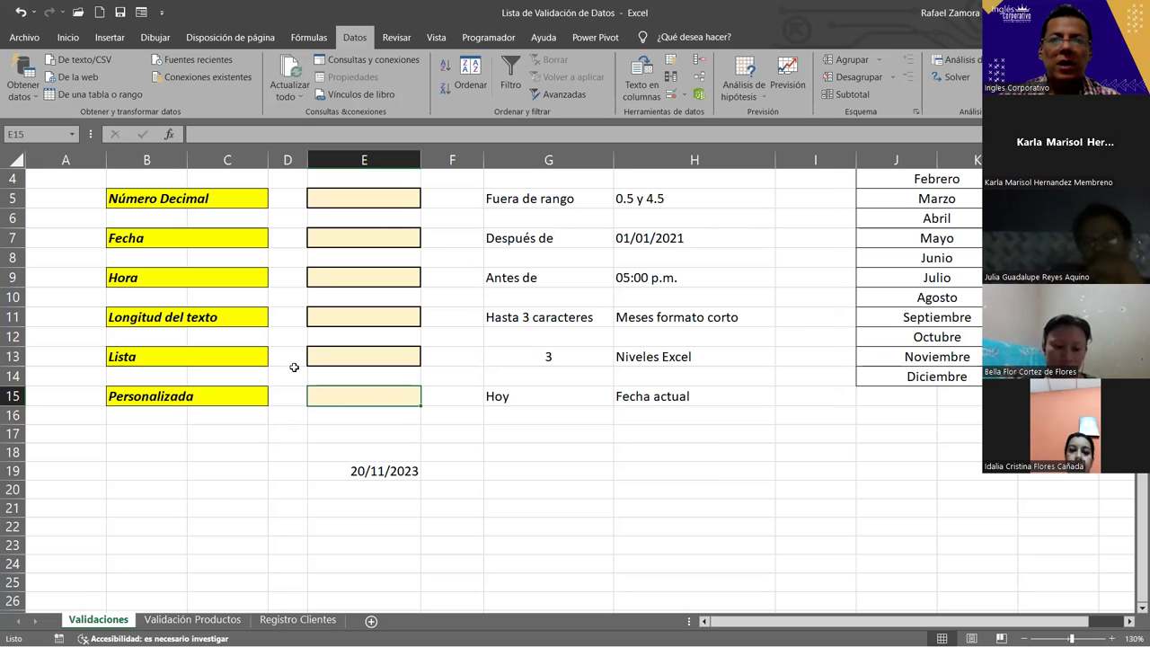
click(622, 430)
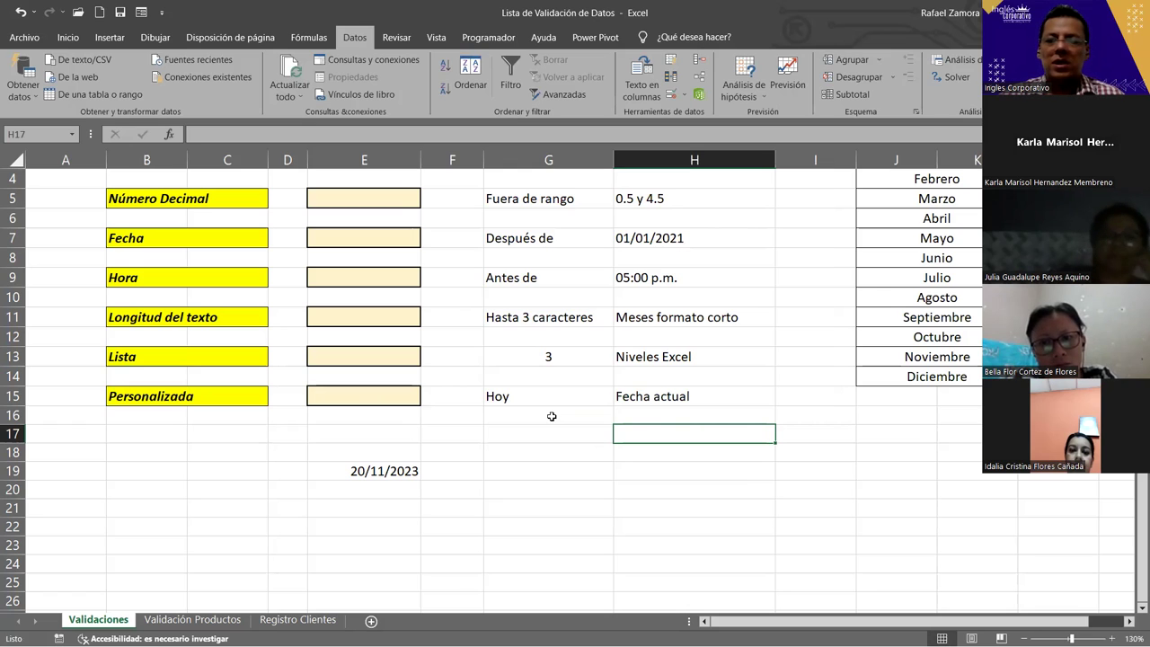
click(334, 433)
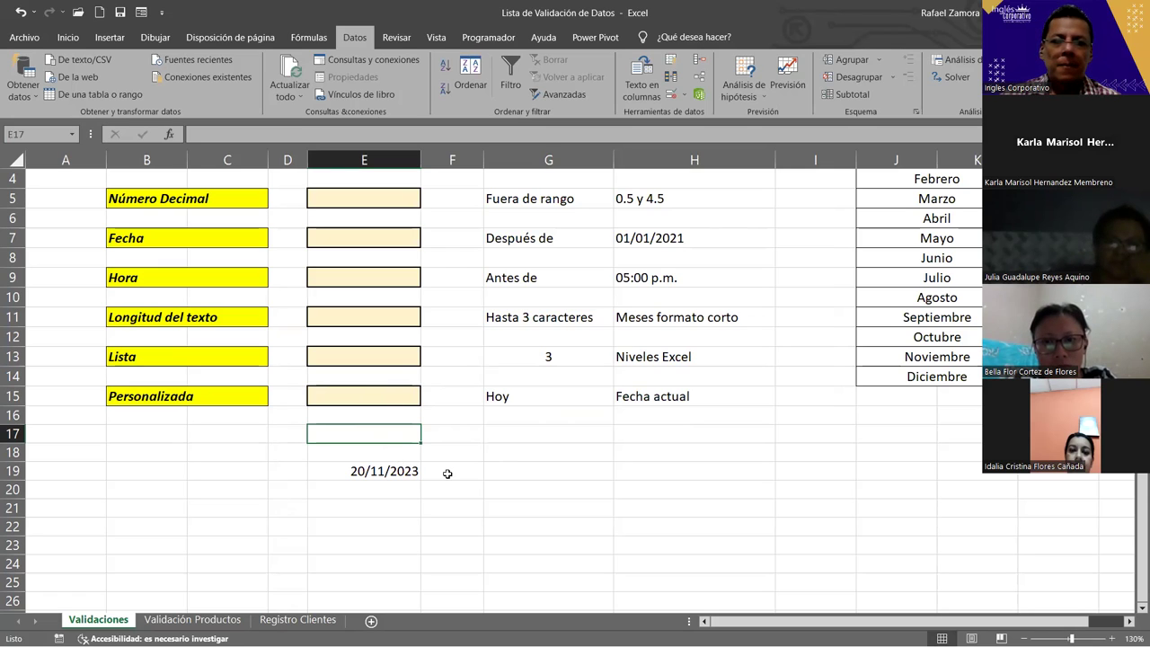
click(391, 508)
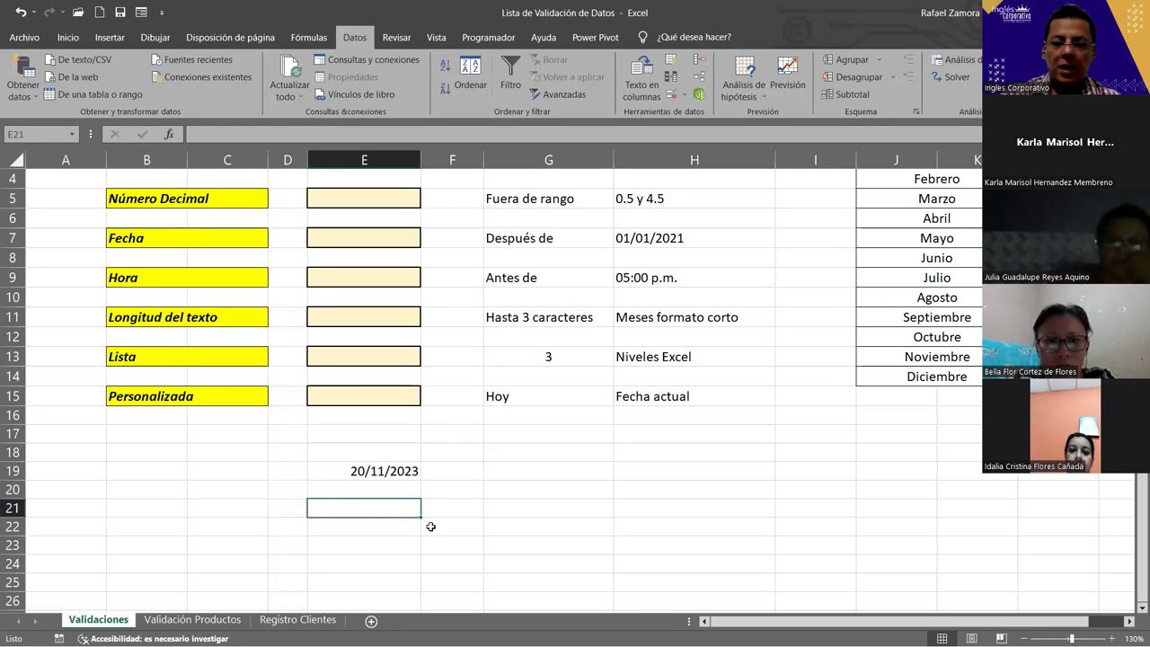
Enter =IGUAL(E19,E18) in E21, comparing today's date with empty E18 to get FALSO
text(=)
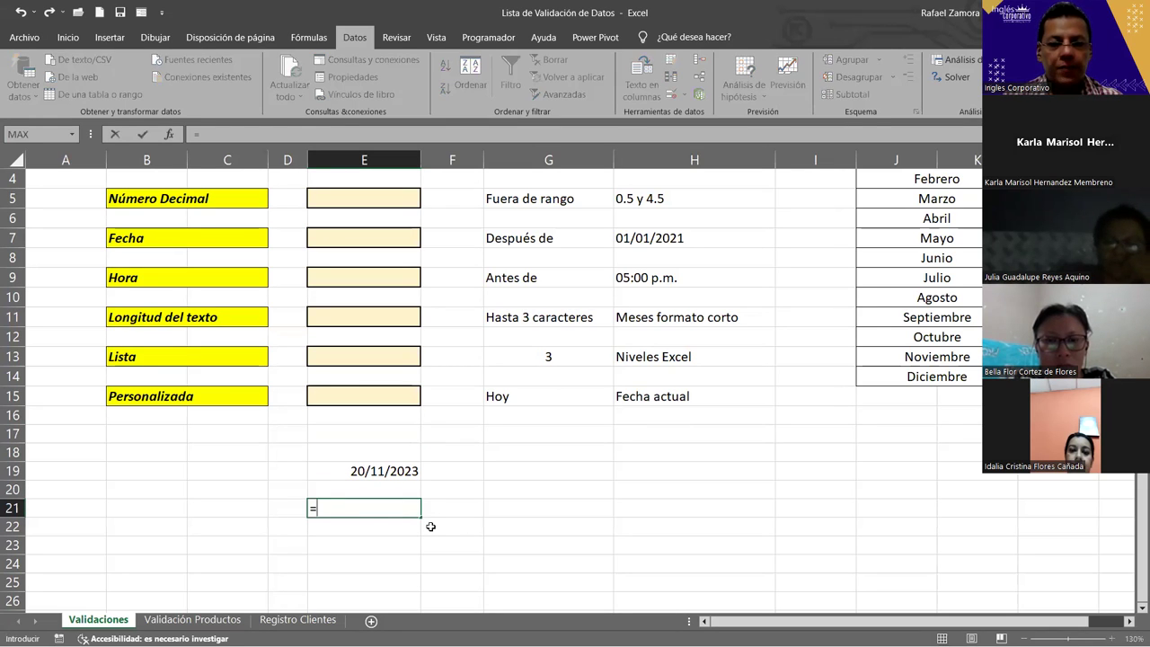
text(i)
key(BackSpace)
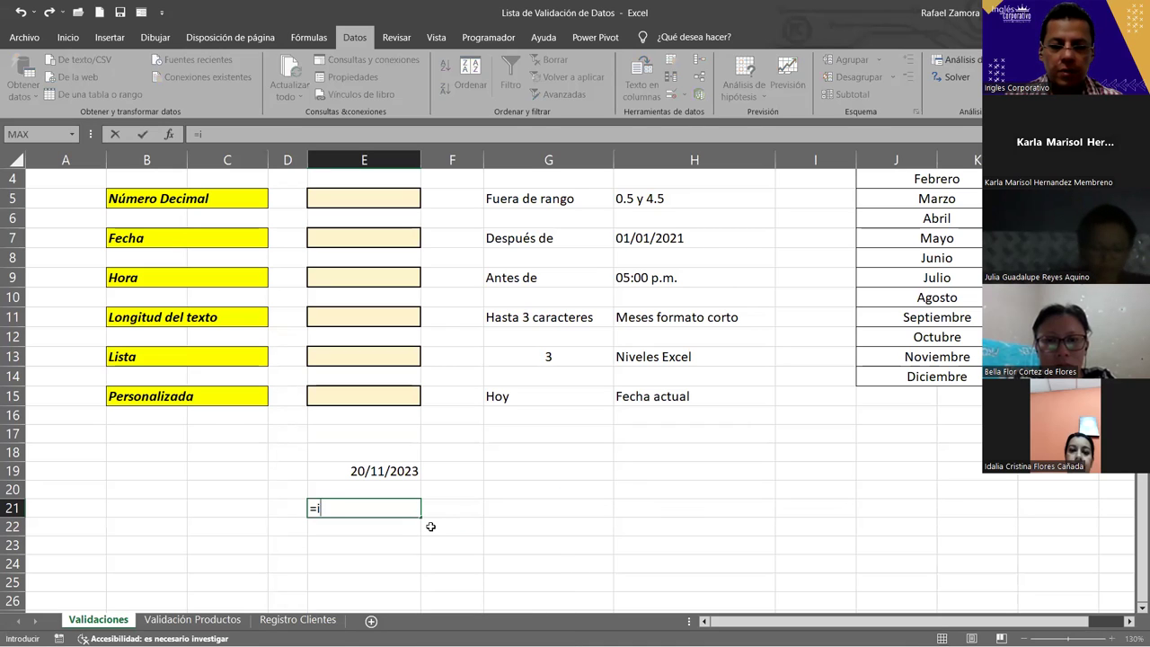
text(IGUAL()
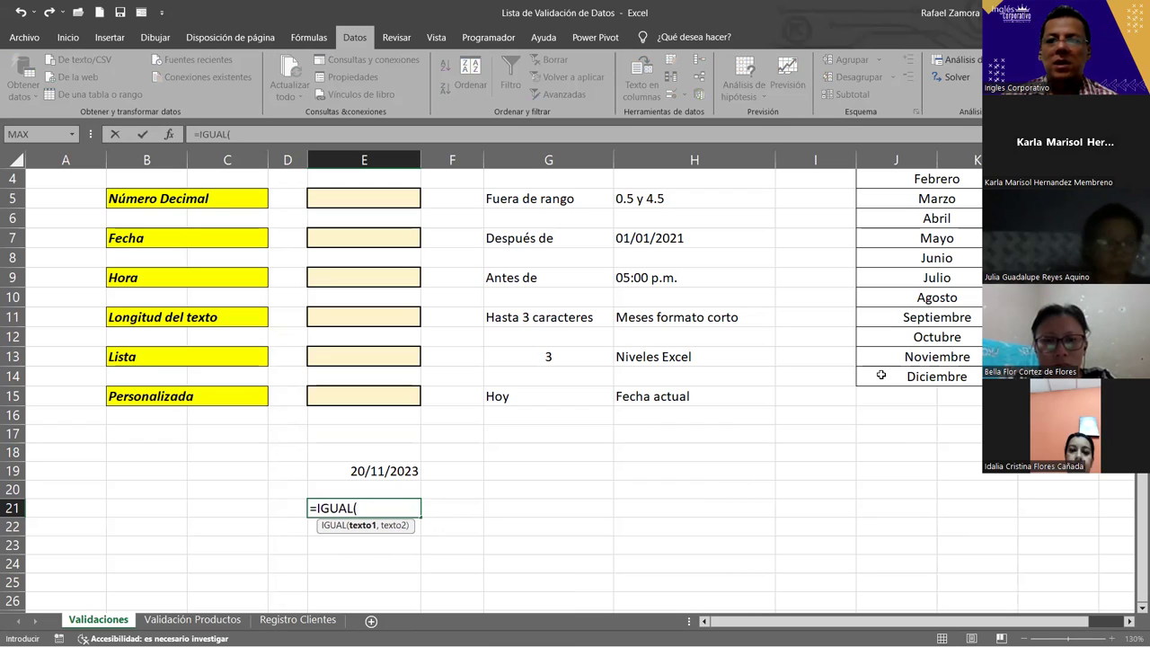
click(666, 527)
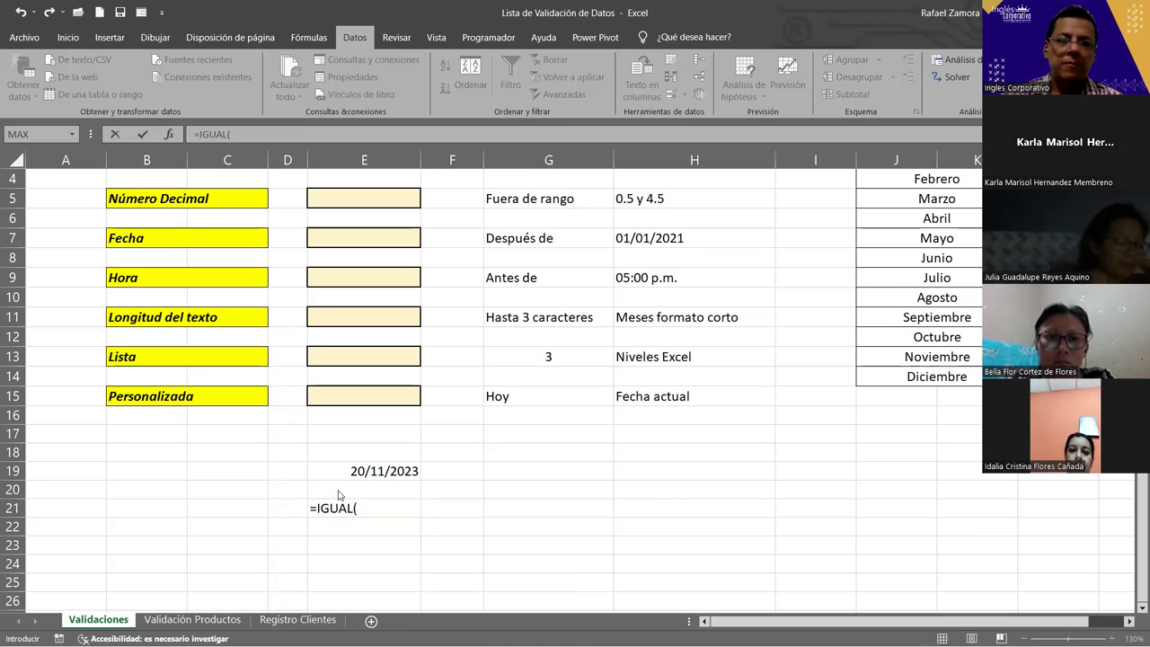
click(366, 535)
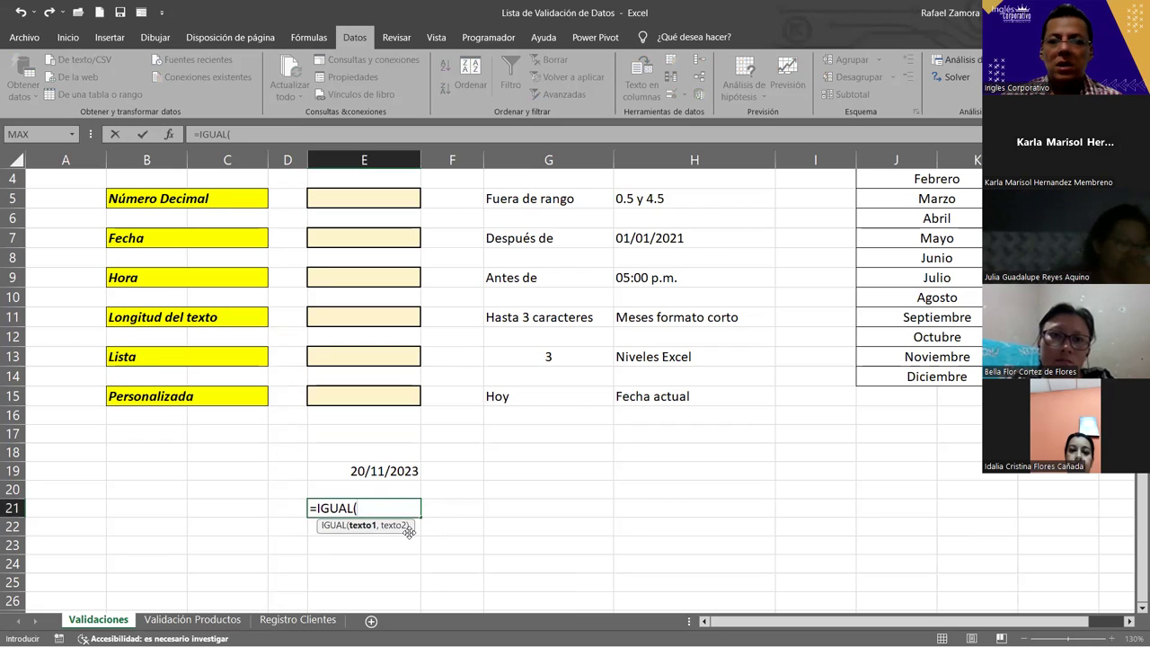
click(377, 471)
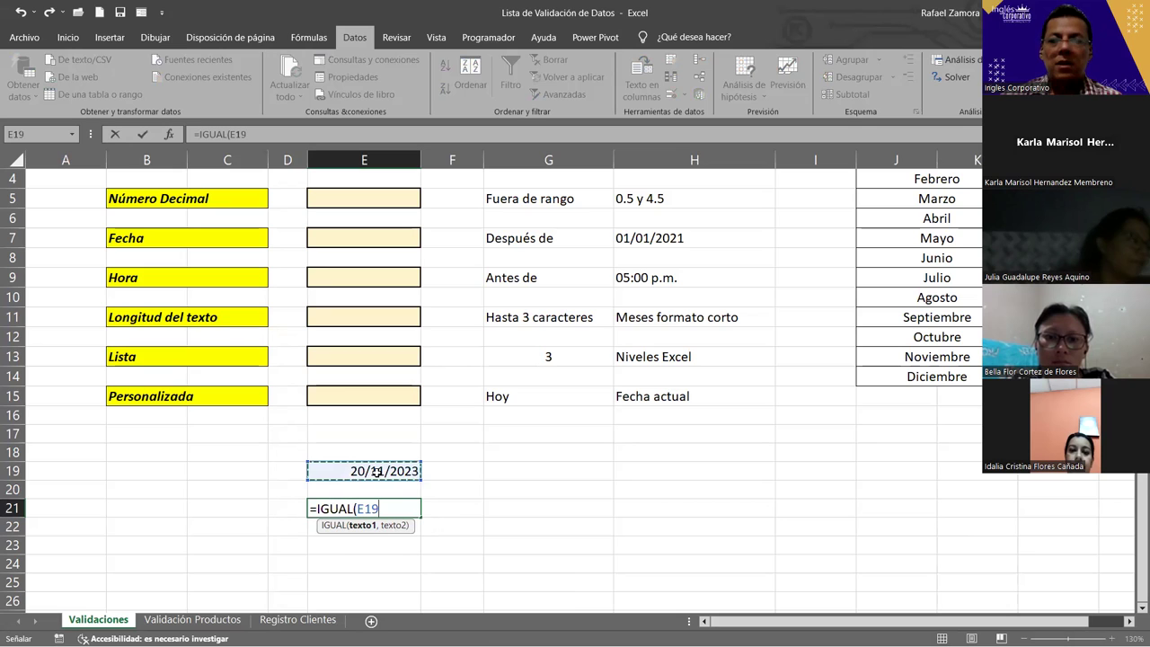
text(,)
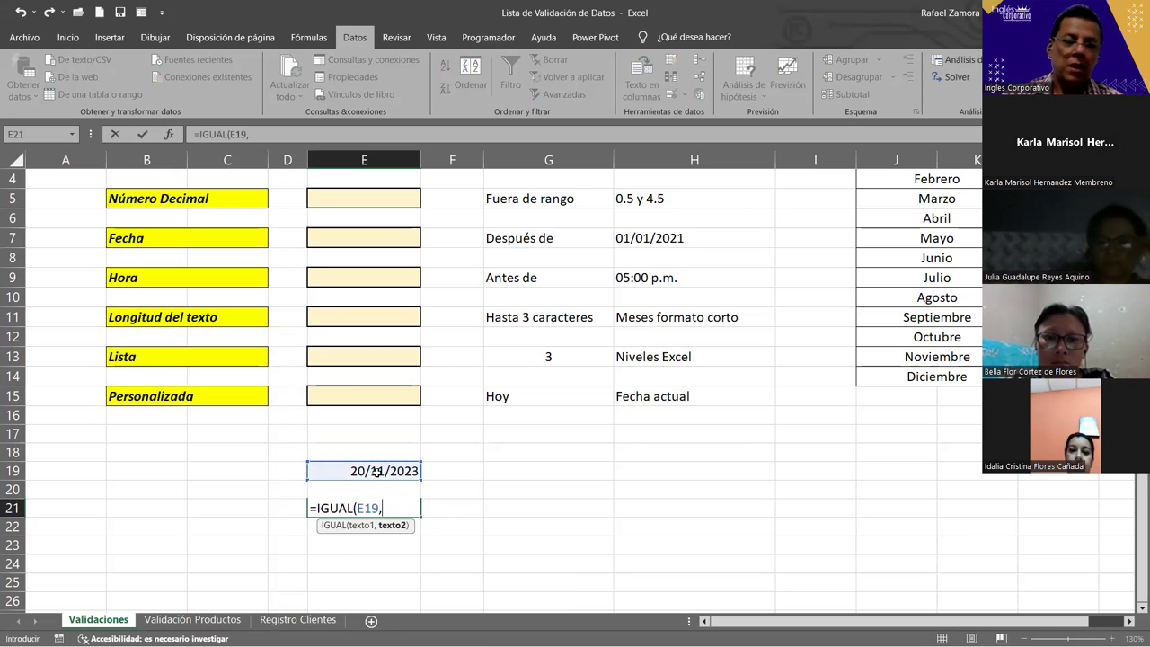
click(384, 446)
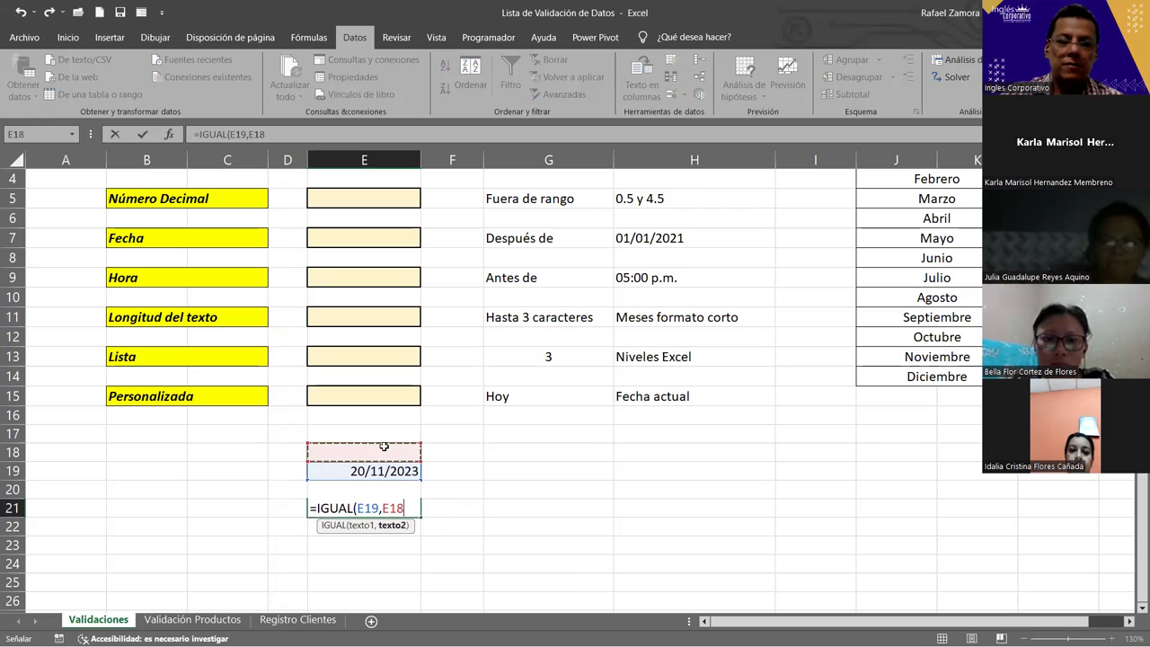
text())
key(Return)
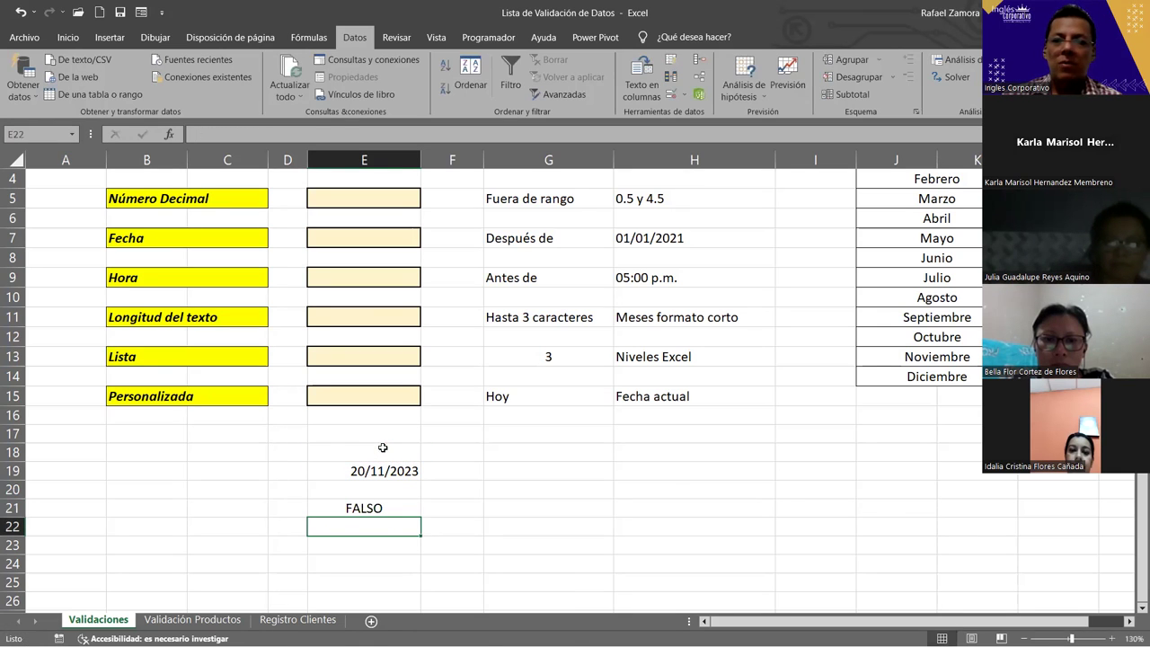
Enter the matching date 15/11/2023 in E19 and E18 and check E21's result
click(387, 508)
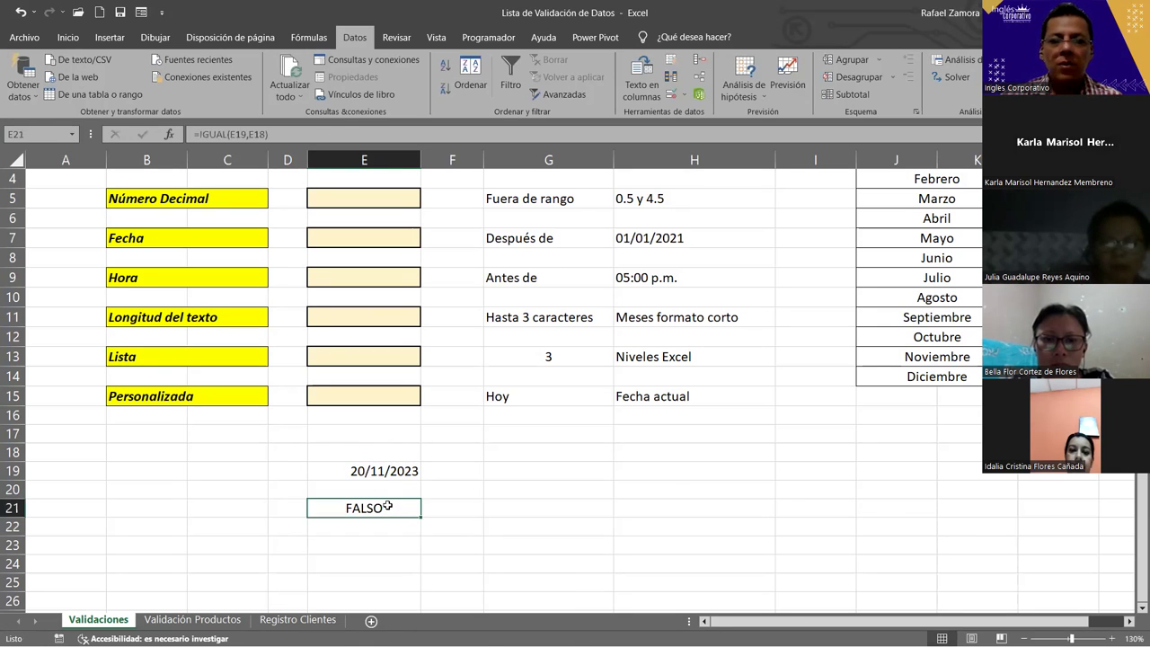
click(364, 457)
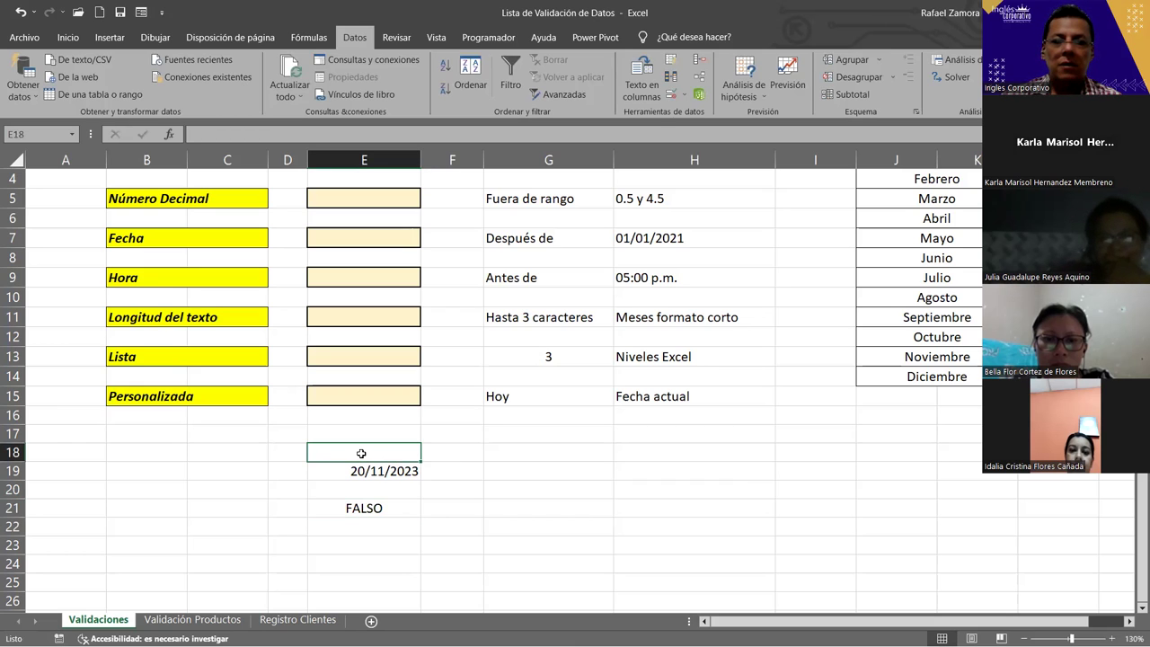
click(390, 469)
key(End)
key(F8)
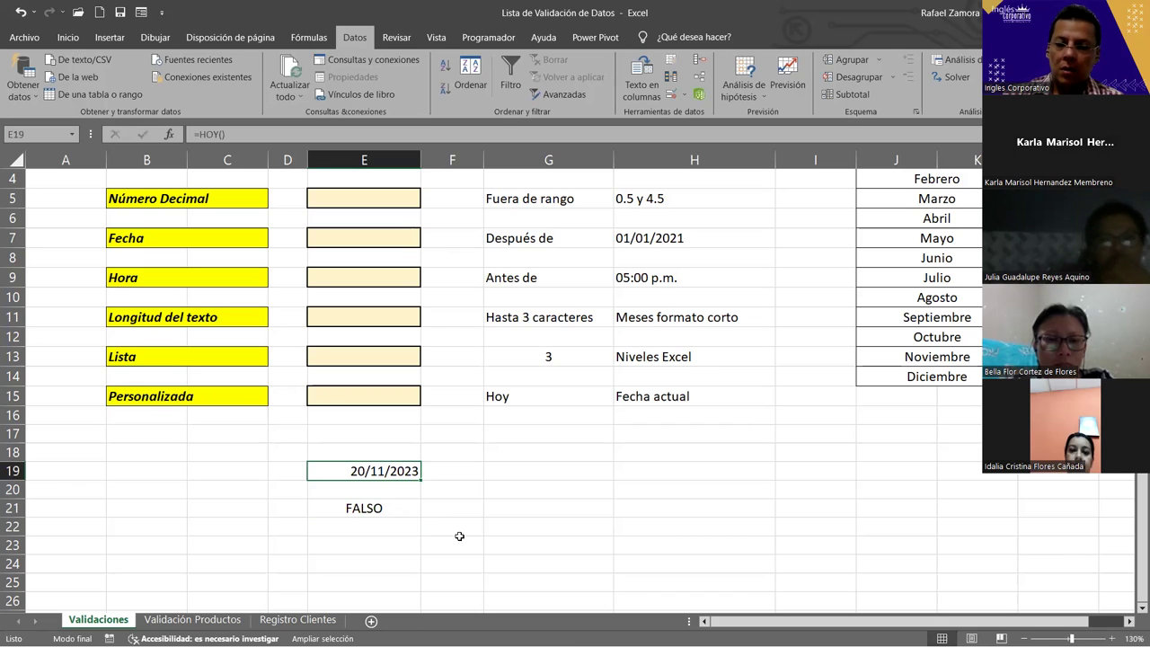
text(15-11-23)
key(Return)
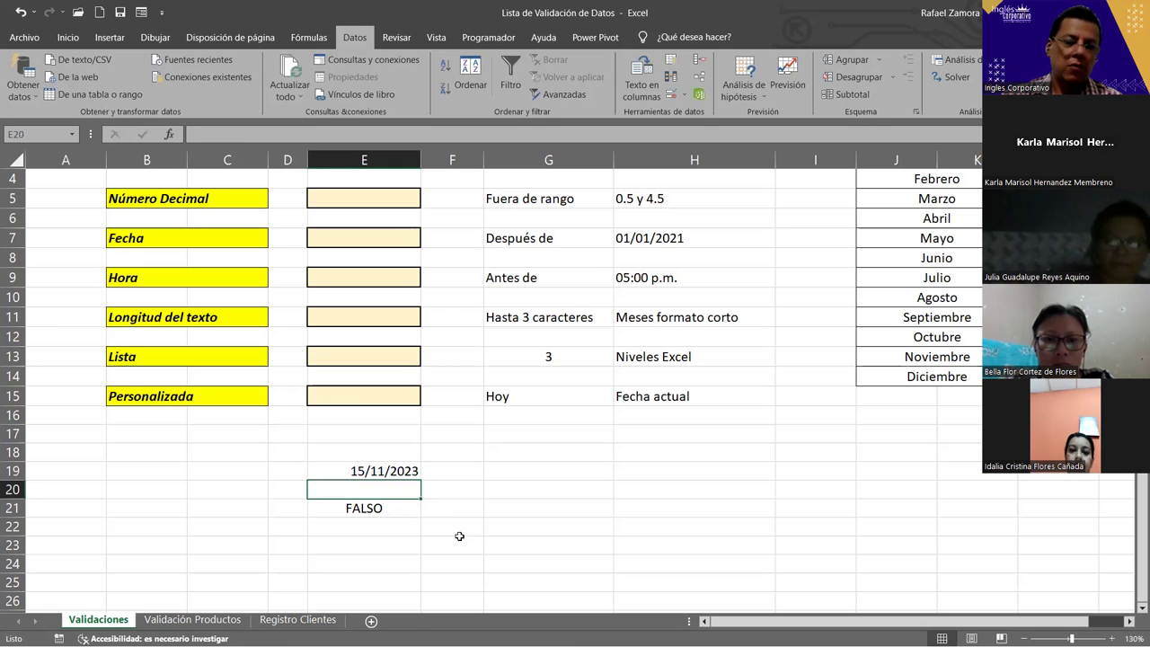
click(336, 449)
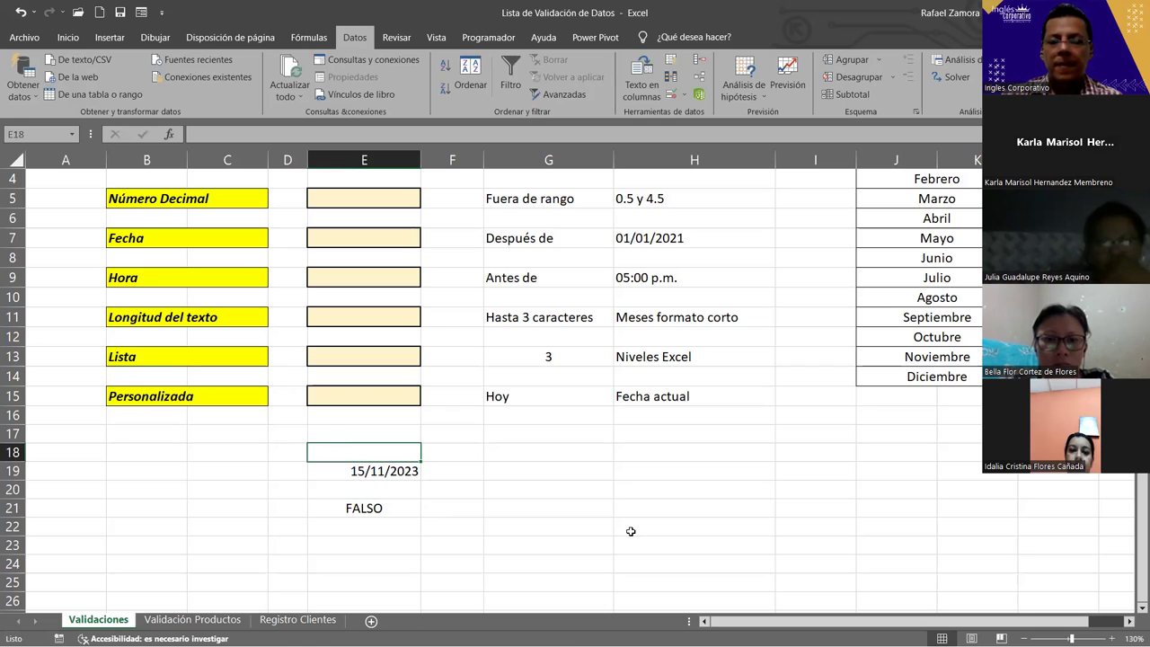
text(15-11-)
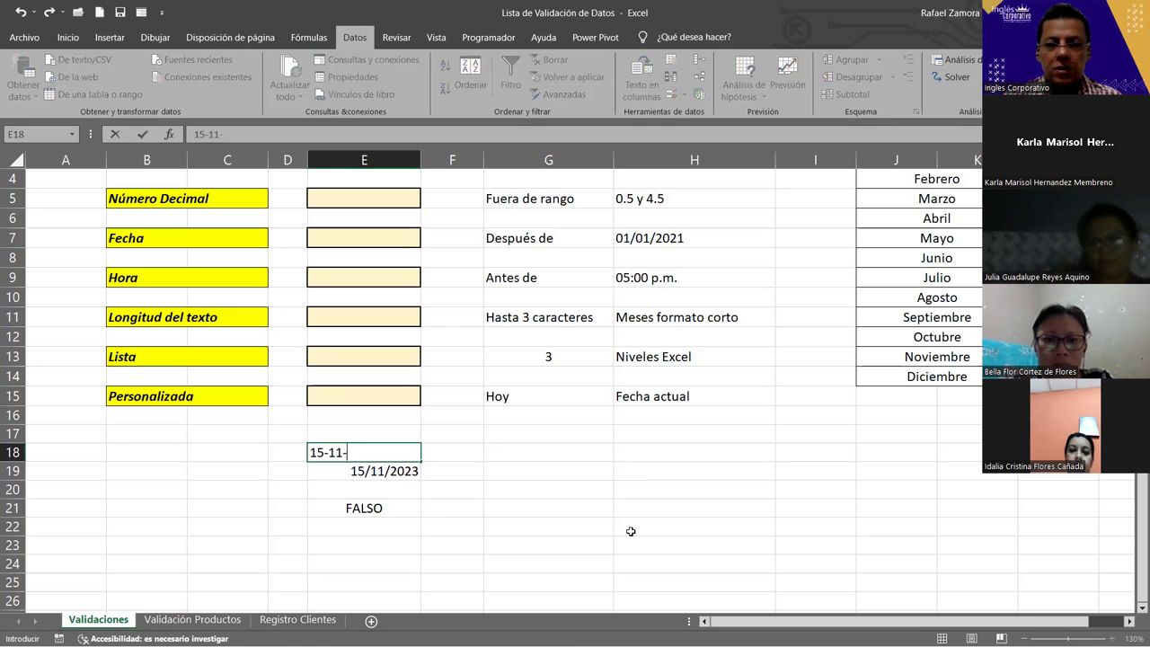
text(023)
key(Return)
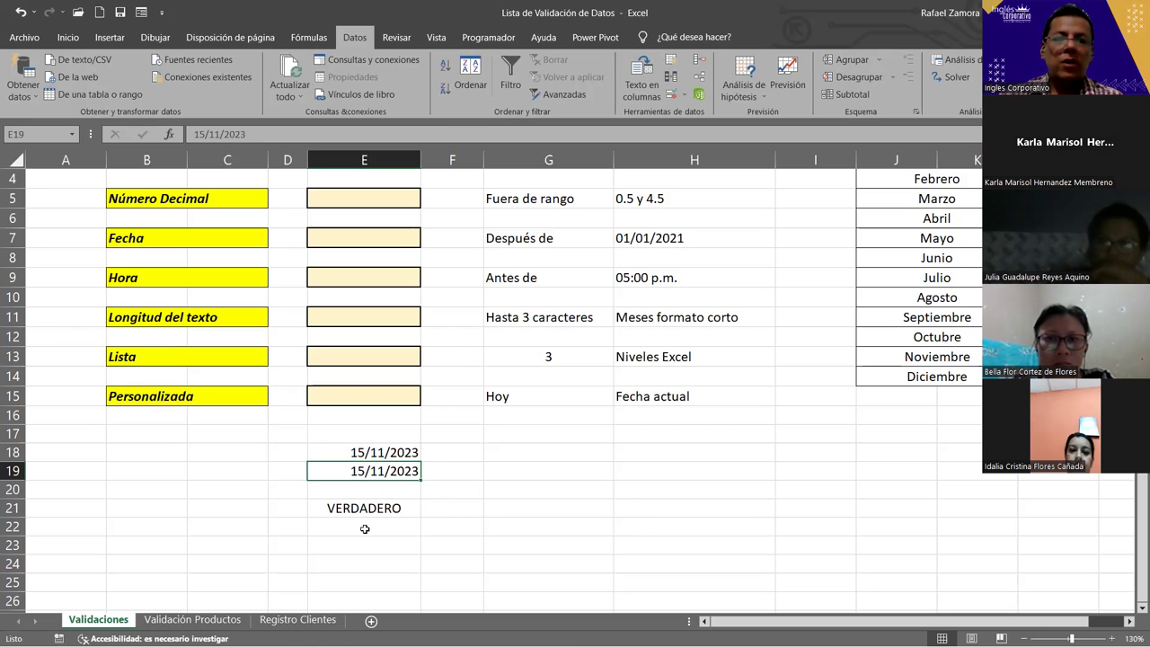
click(385, 503)
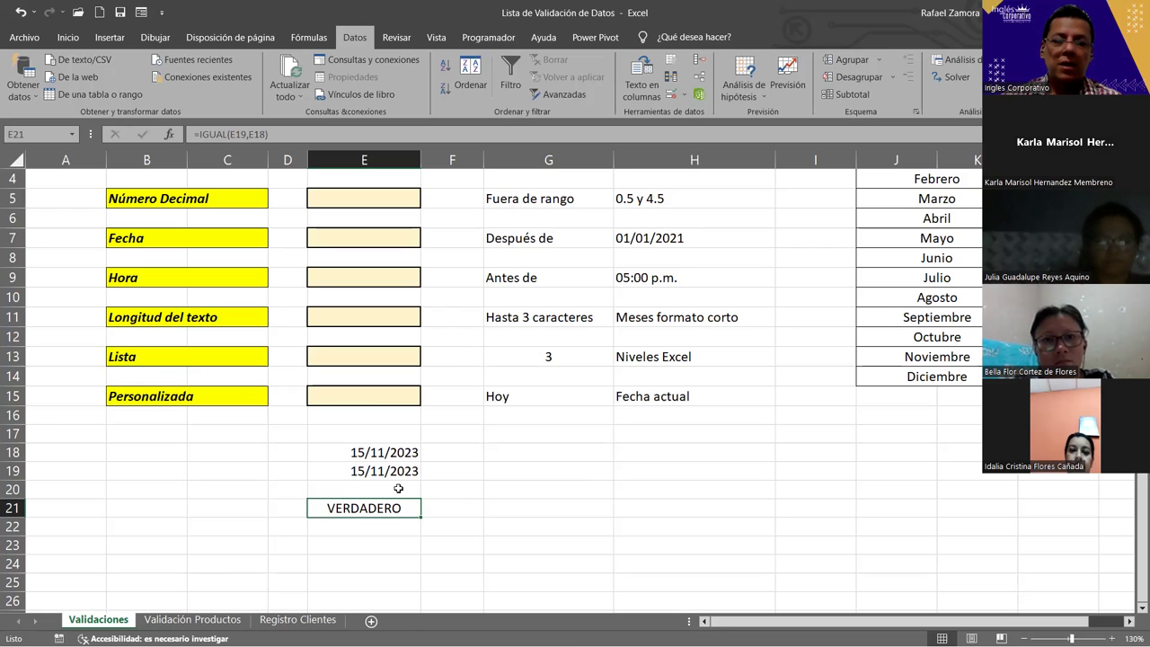
Change both E18 and E19 to 20/11/2023
click(355, 396)
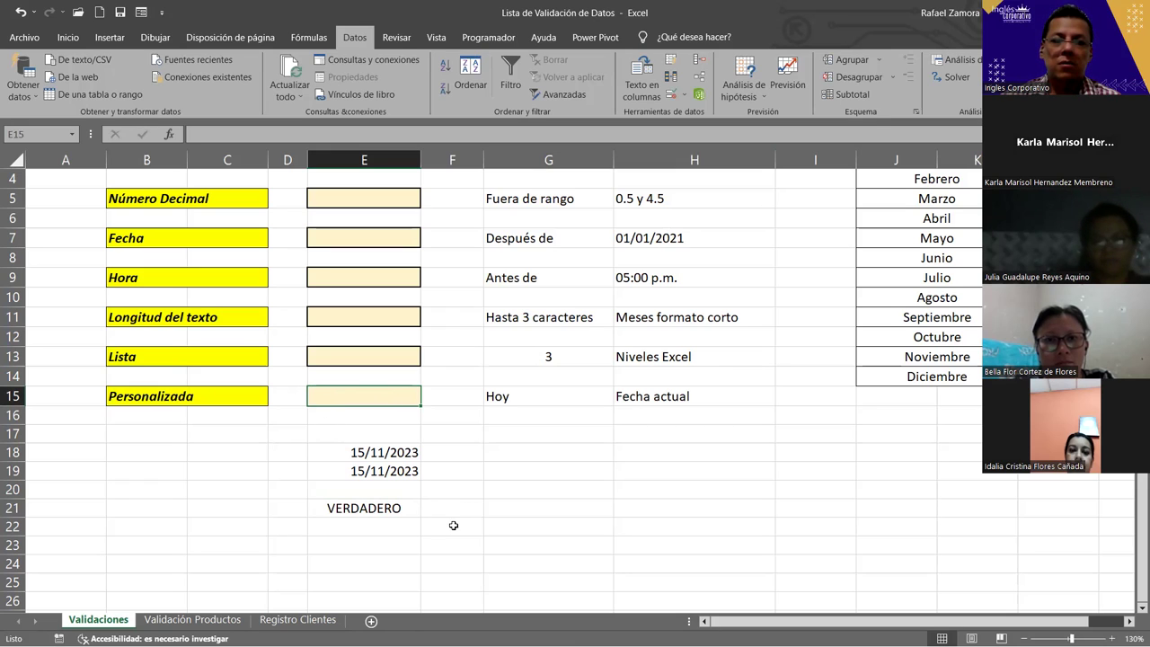
click(401, 455)
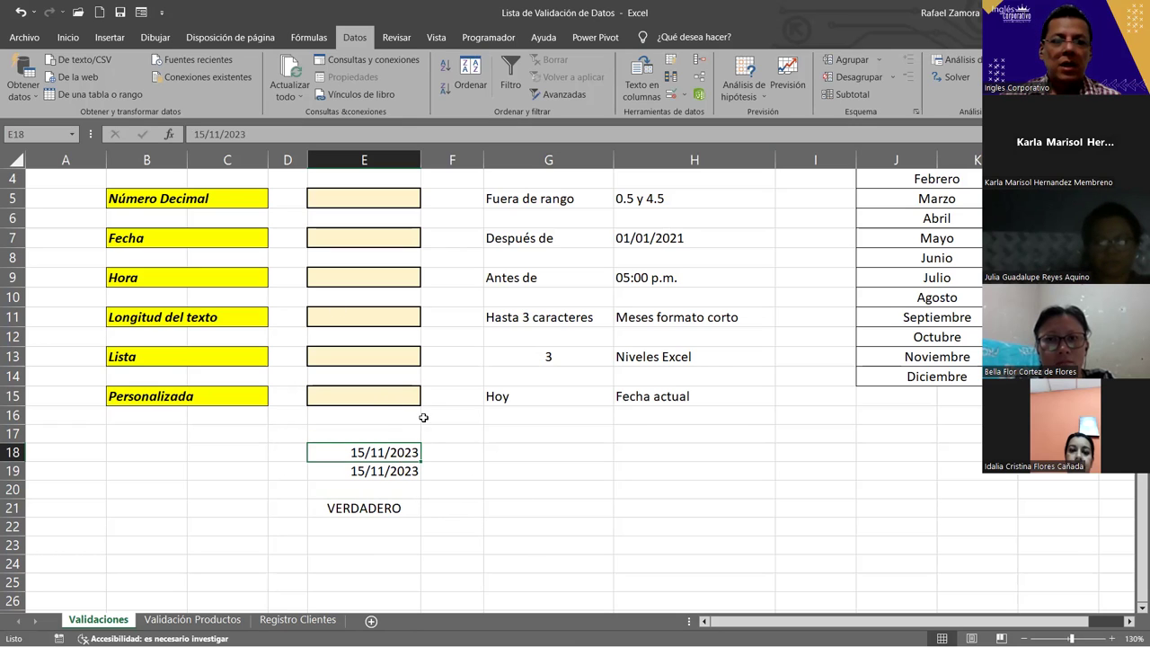
click(392, 405)
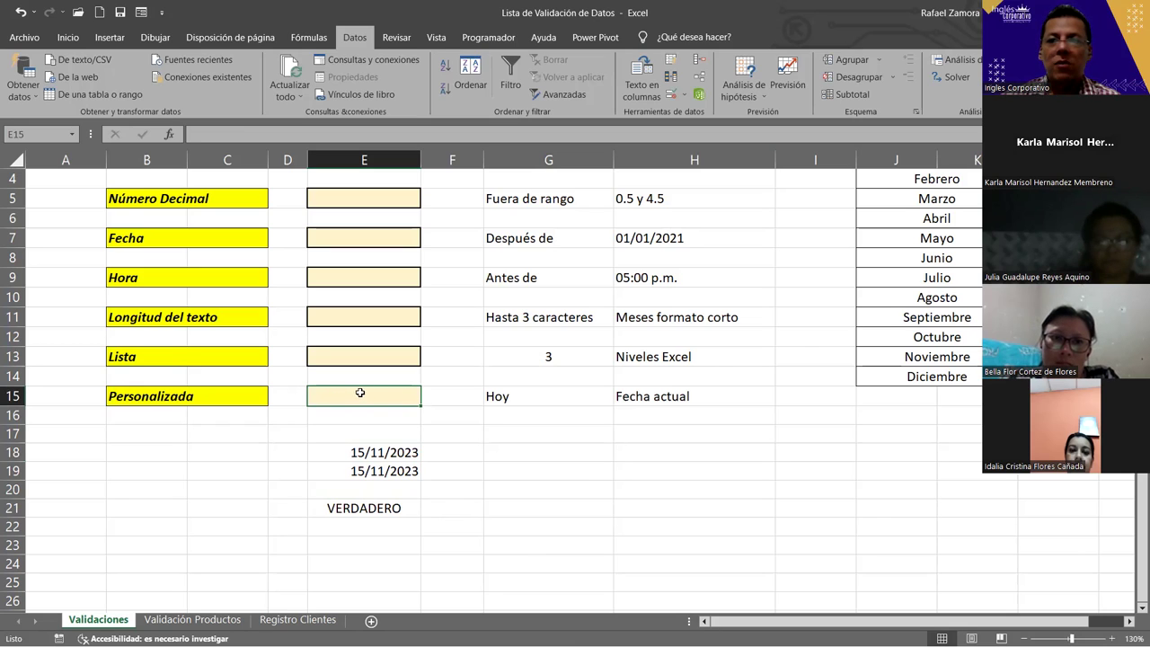
click(400, 471)
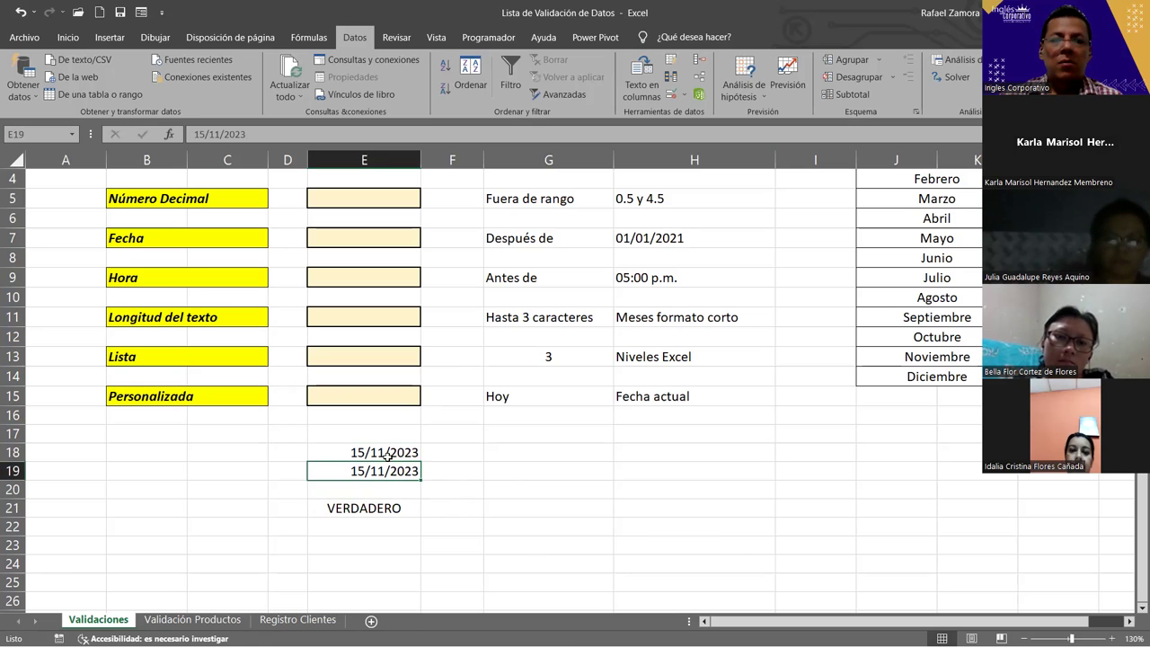
click(388, 454)
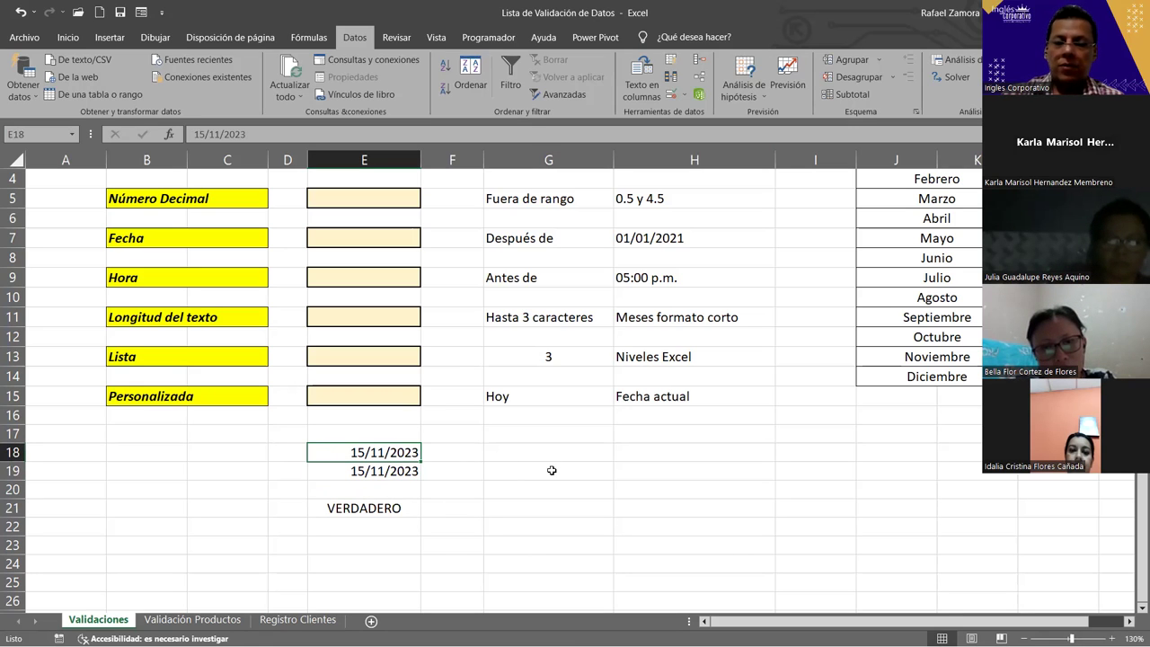
text(20-11-23)
key(Return)
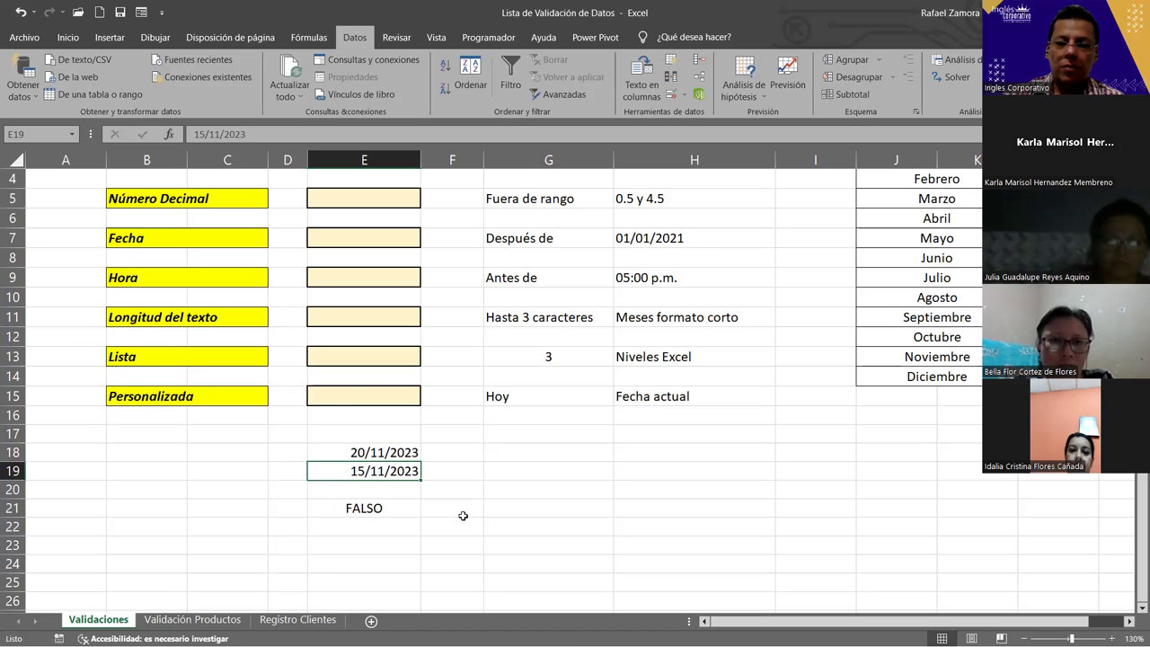
text(20-11-23)
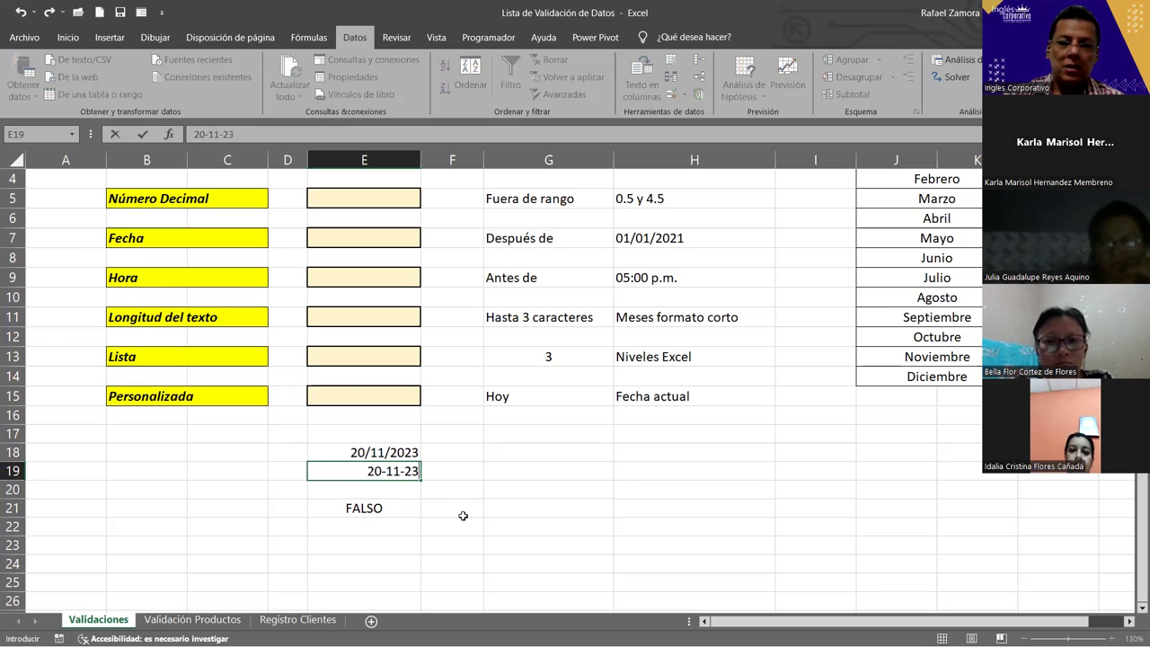
key(Return)
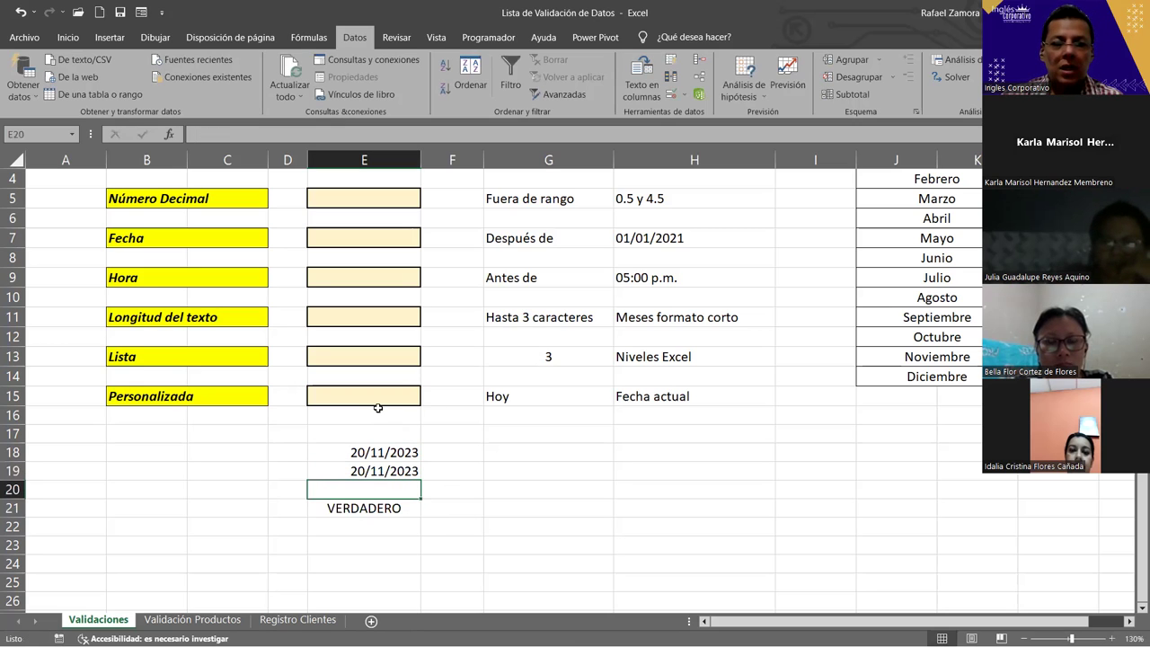
Clear the date from E19 so E21 returns FALSO
click(379, 396)
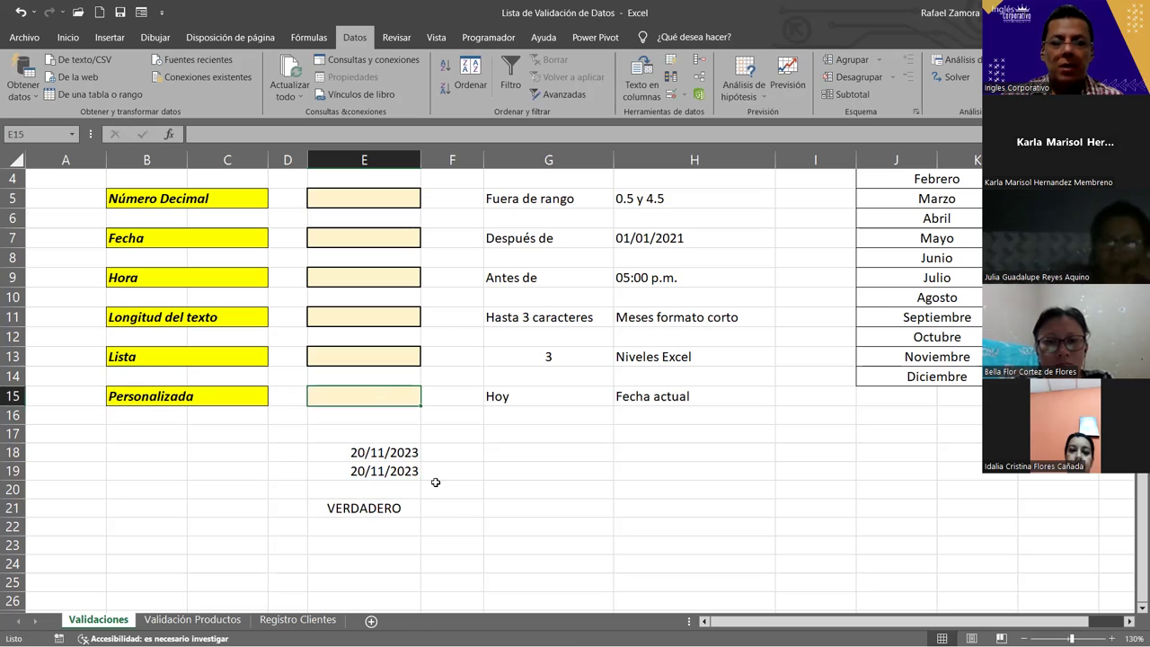
click(383, 473)
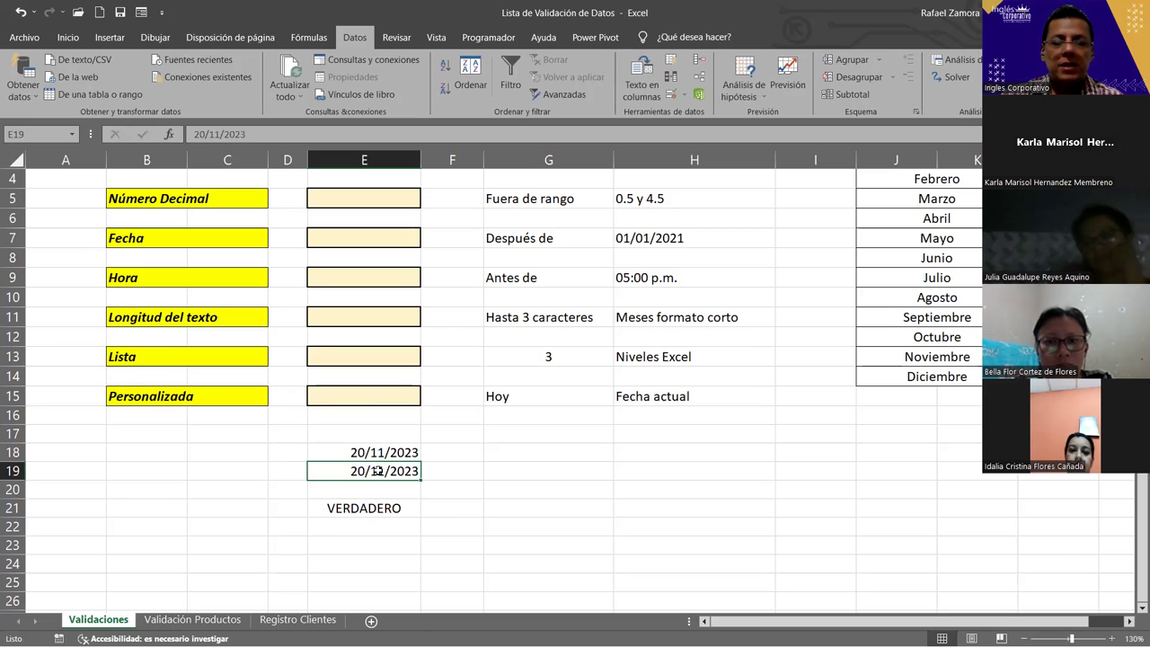
key(Delete)
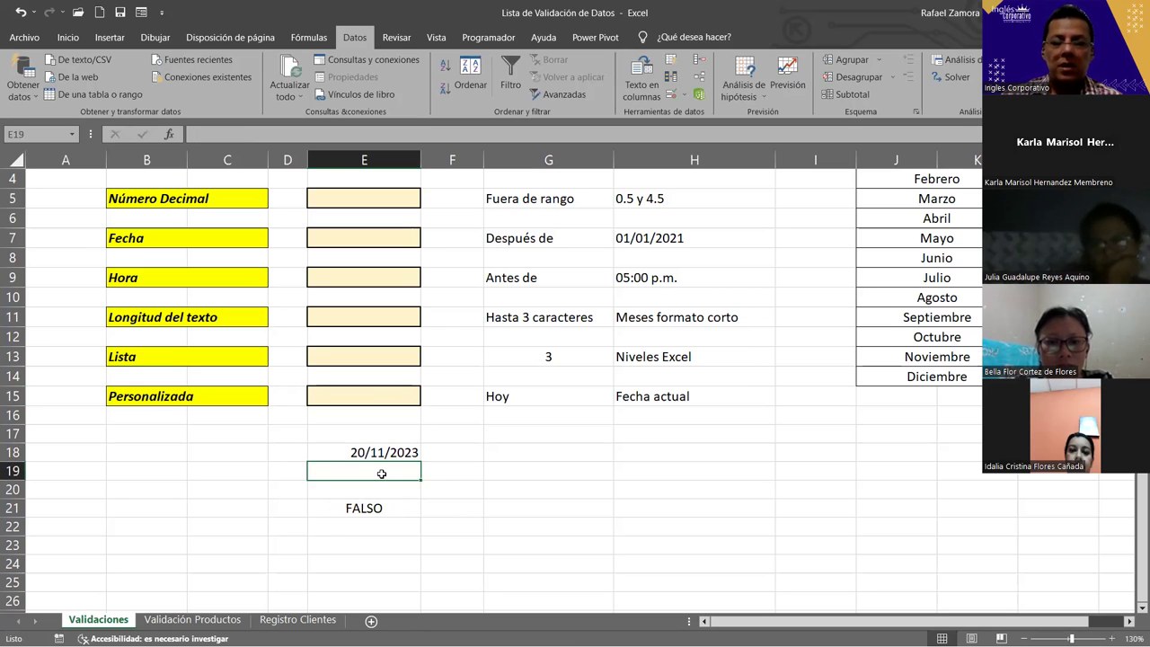
Rewrite the E21 formula as =IGUAL(E18,HOY())
double_click(381, 507)
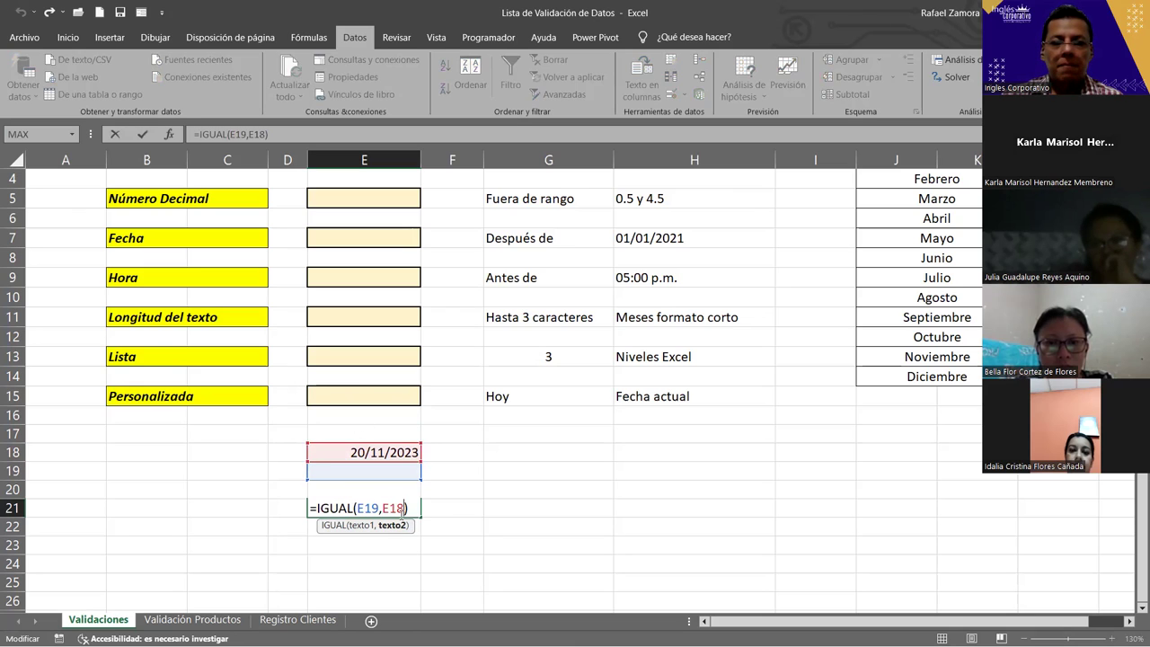
key(BackSpace)
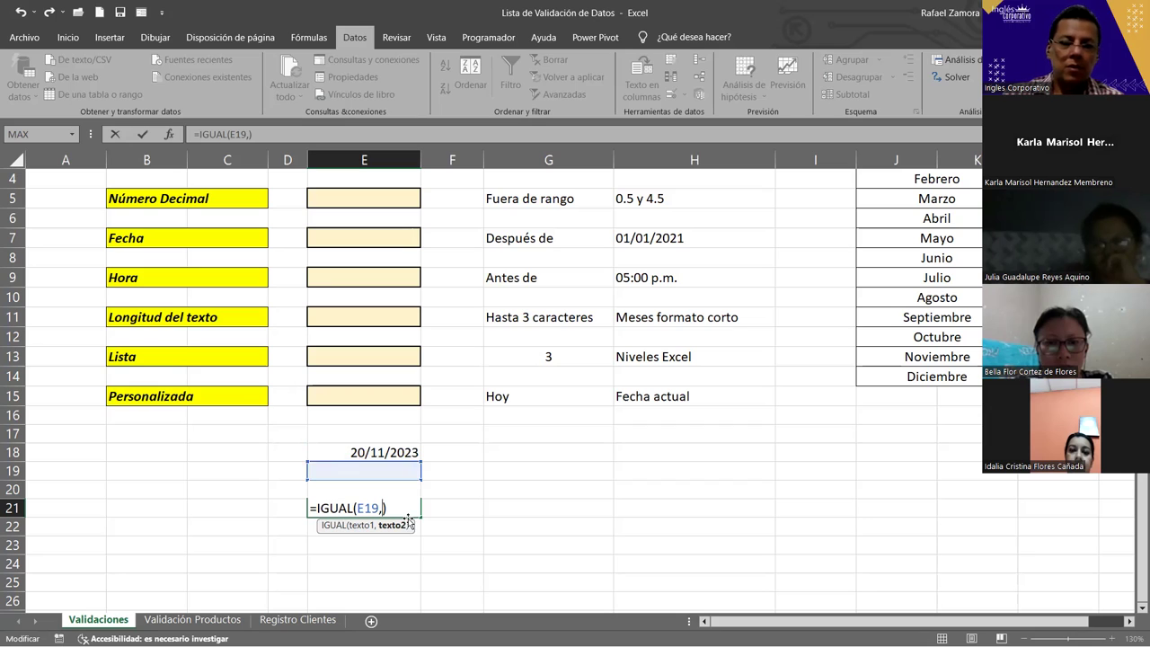
click(350, 452)
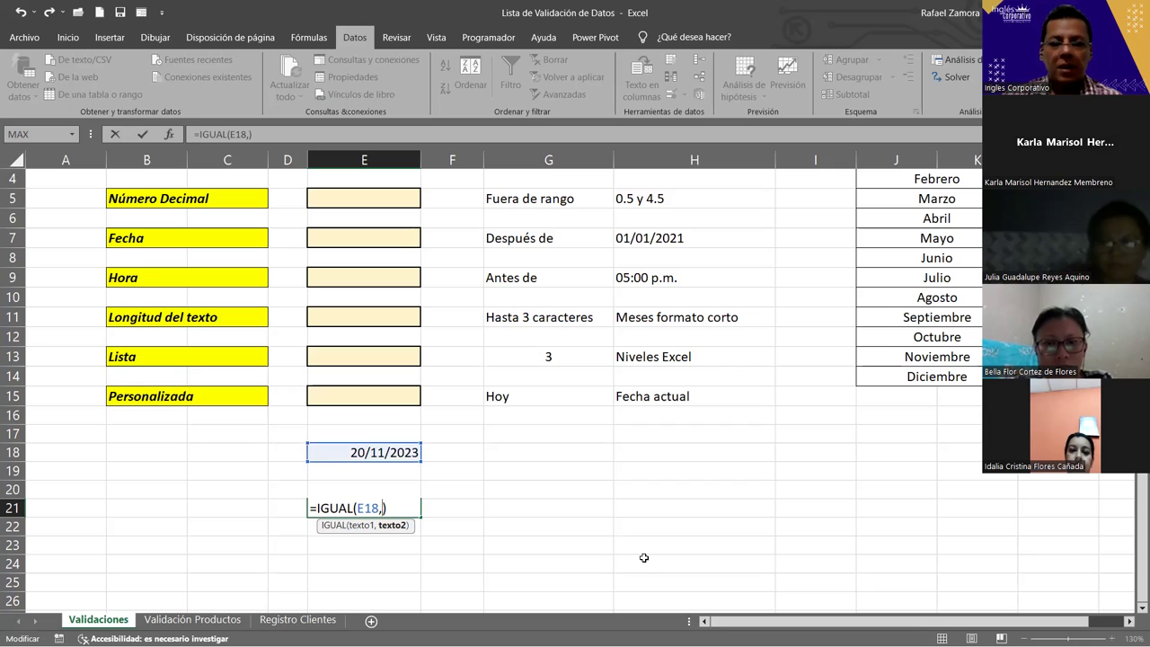
text(HOY)
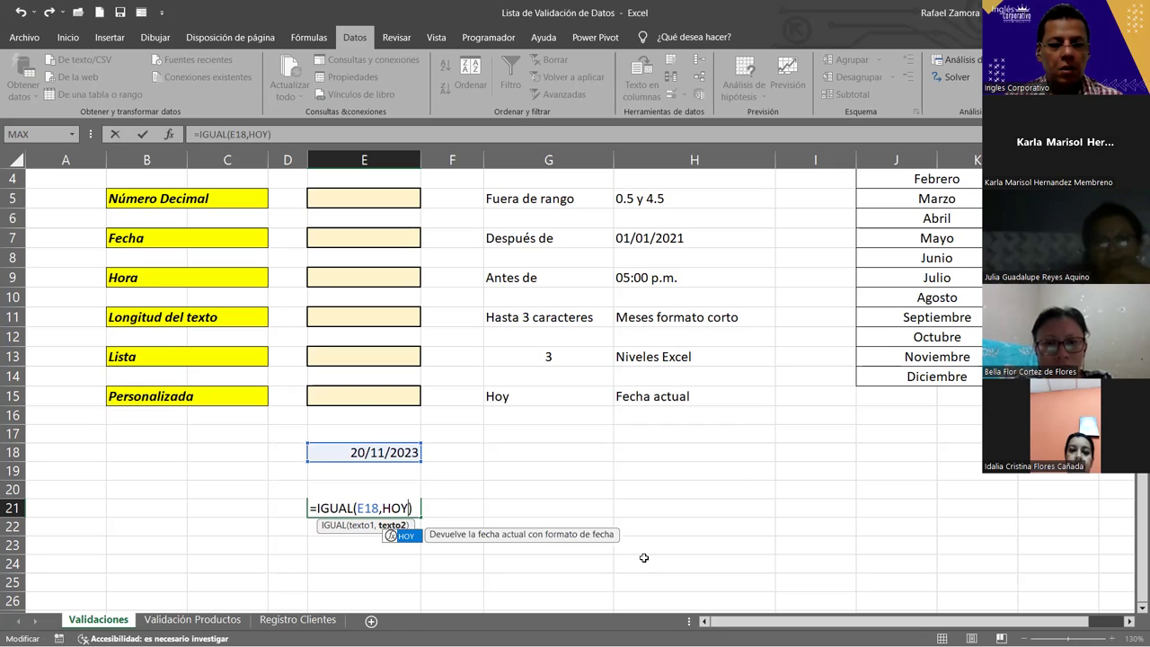
text(())
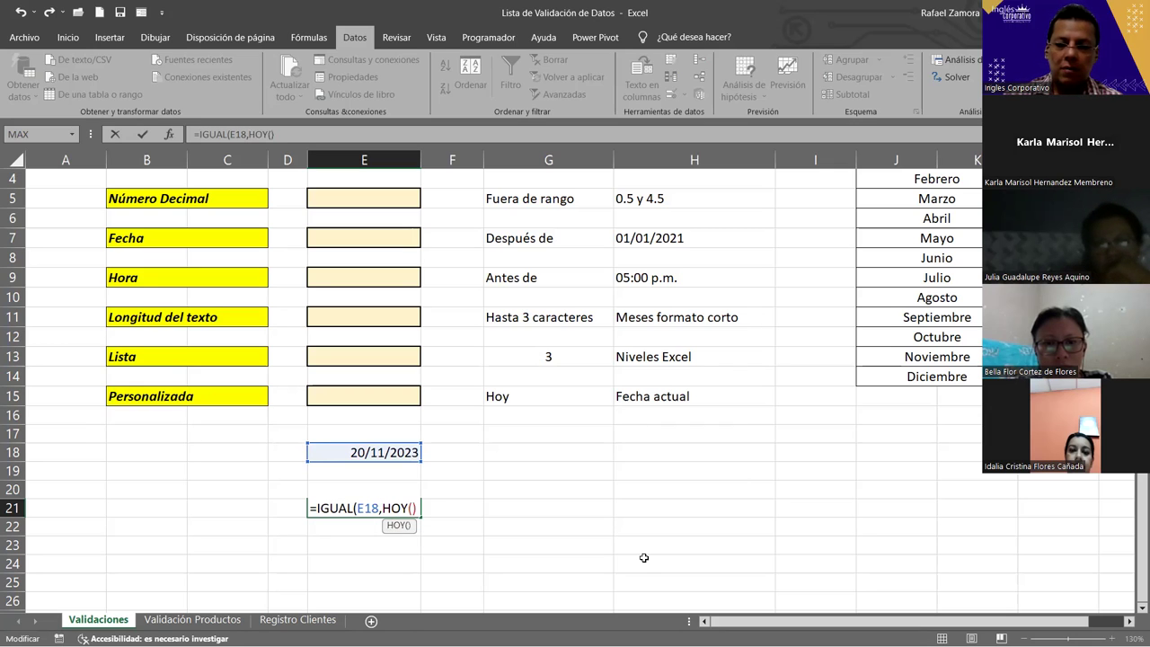
text())
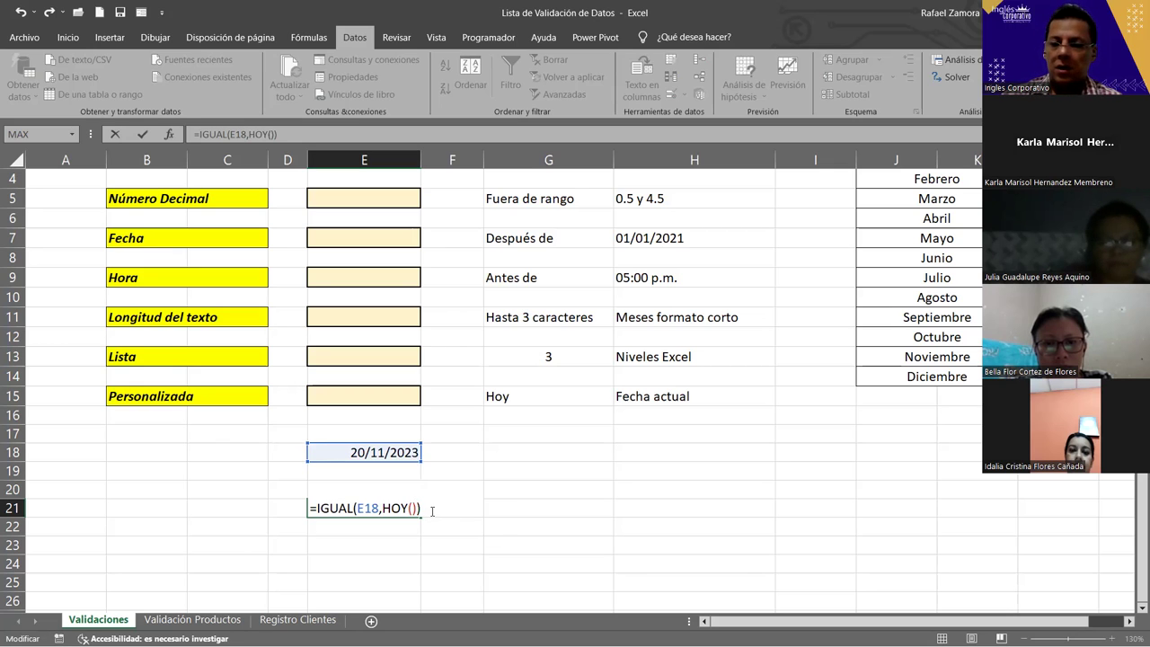
key(Return)
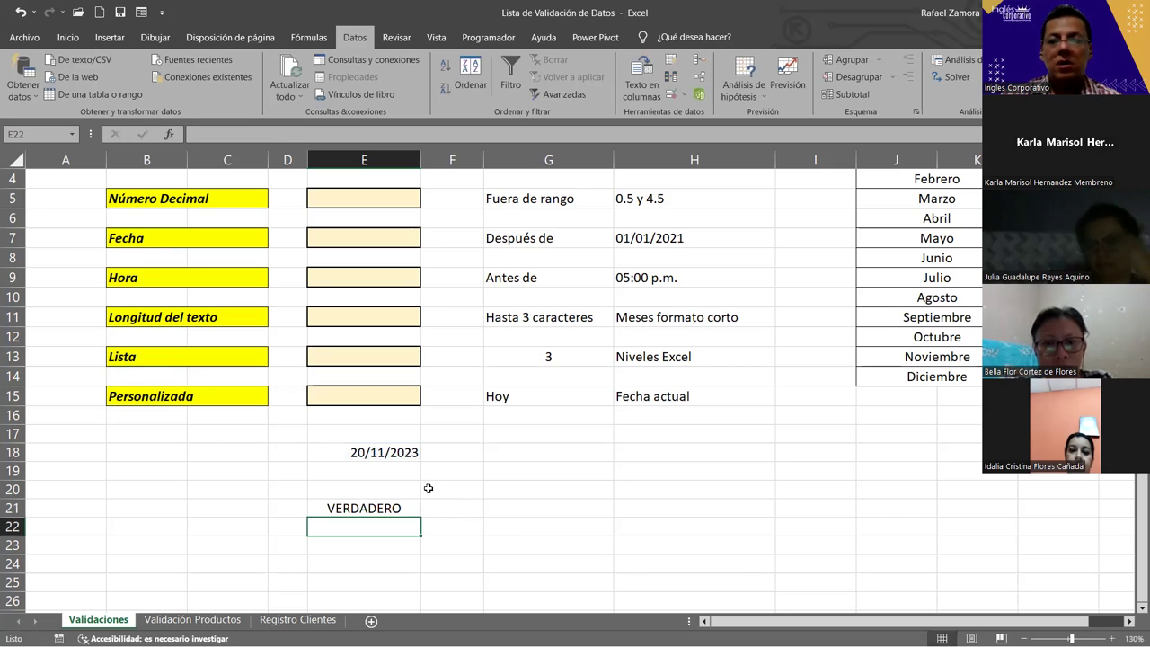
double_click(372, 451)
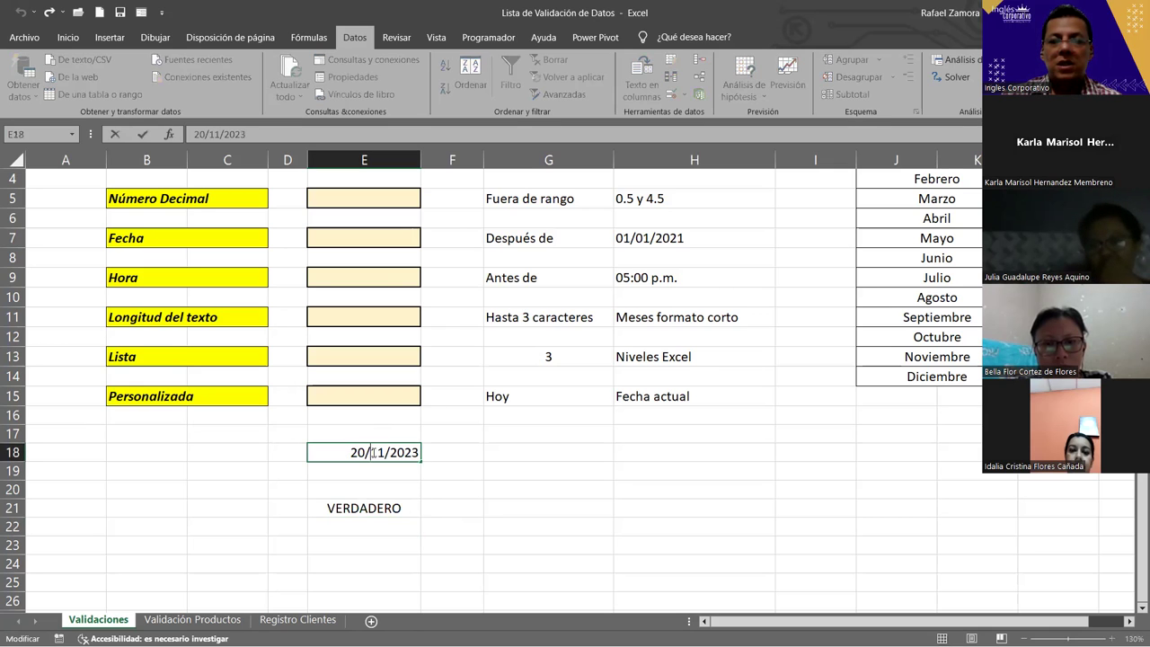
key(Return)
double_click(403, 507)
drag(382, 509, 411, 508)
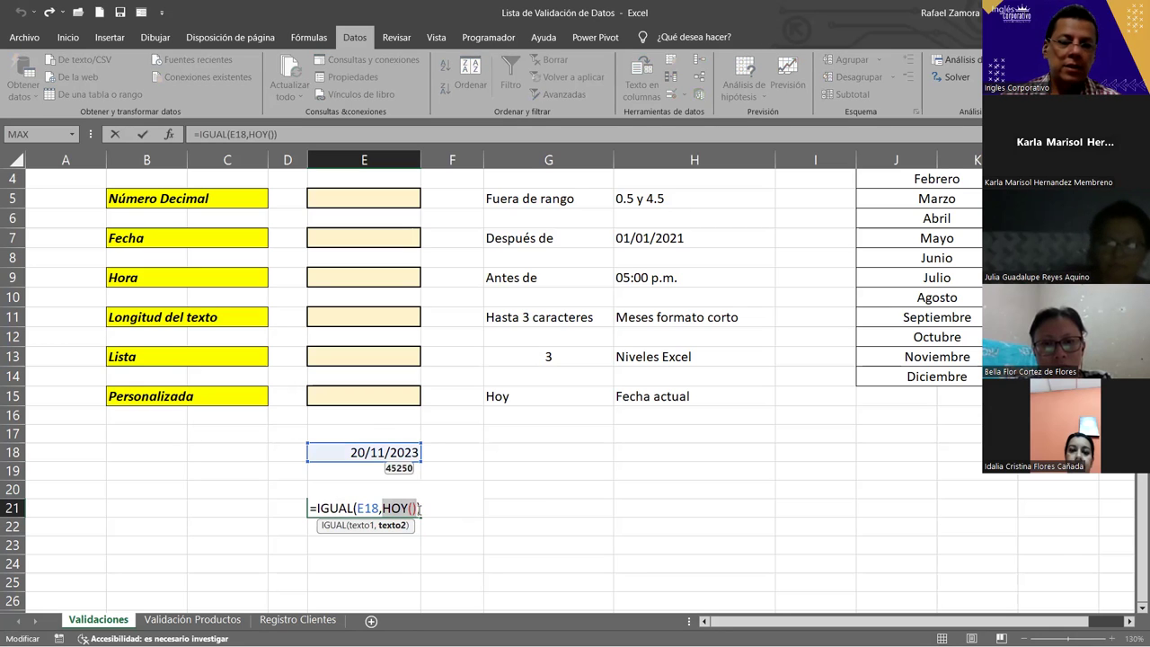
key(Return)
Change E18 to 5/3/2023 so E21 shows FALSO
click(395, 456)
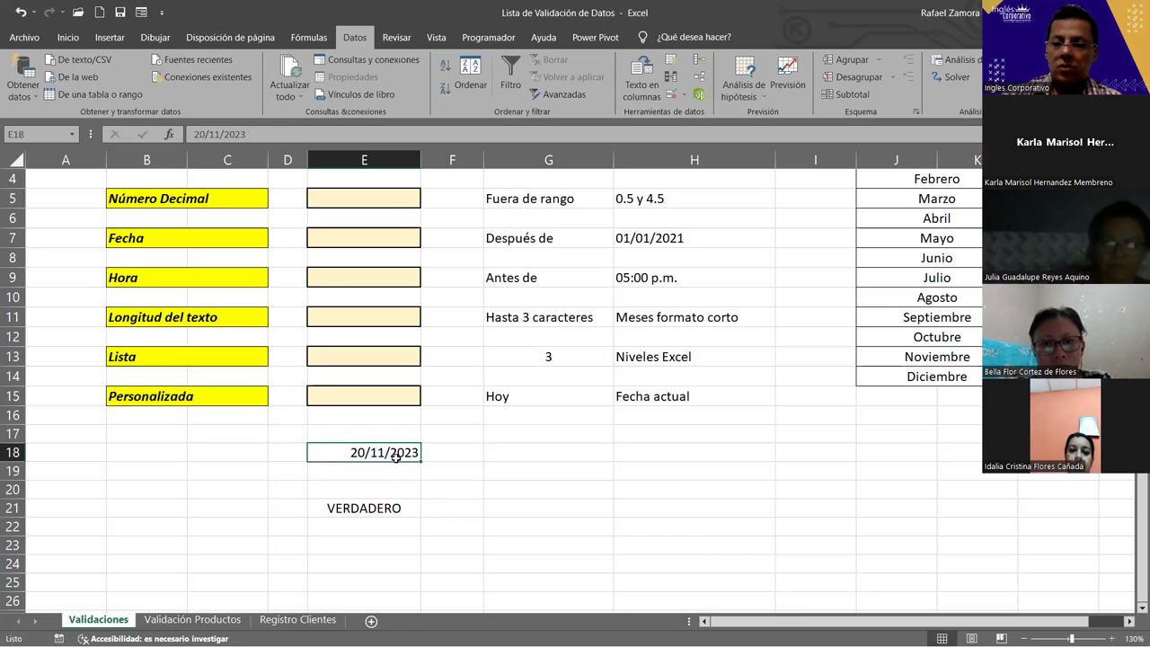
text(5-3-23)
key(Return)
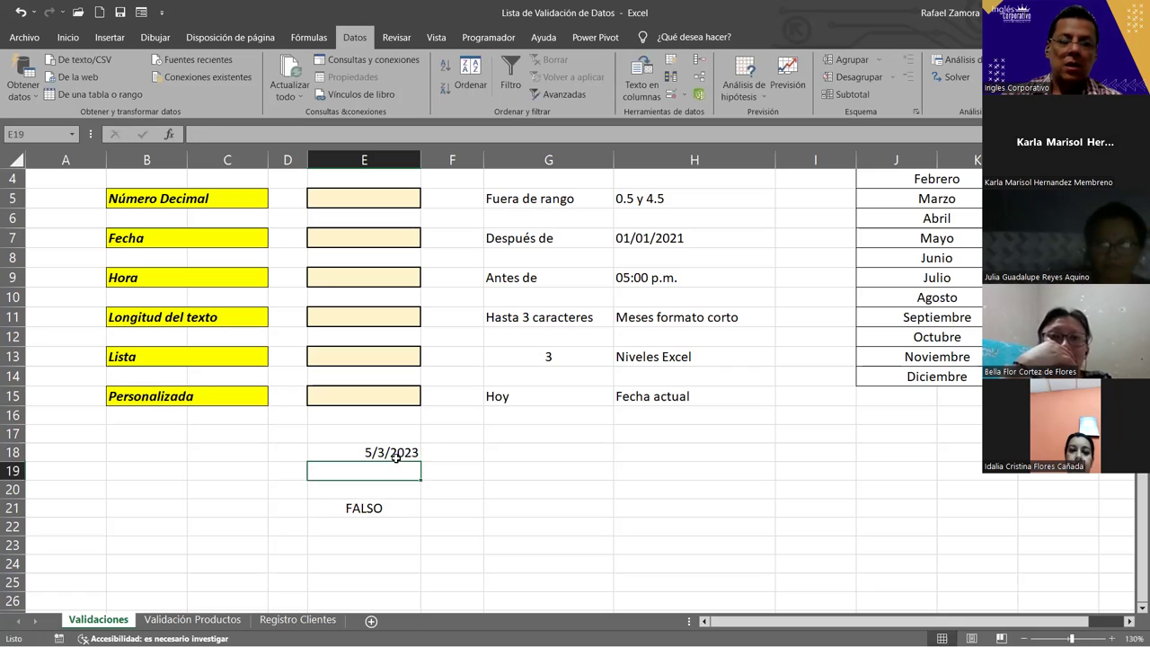
click(380, 510)
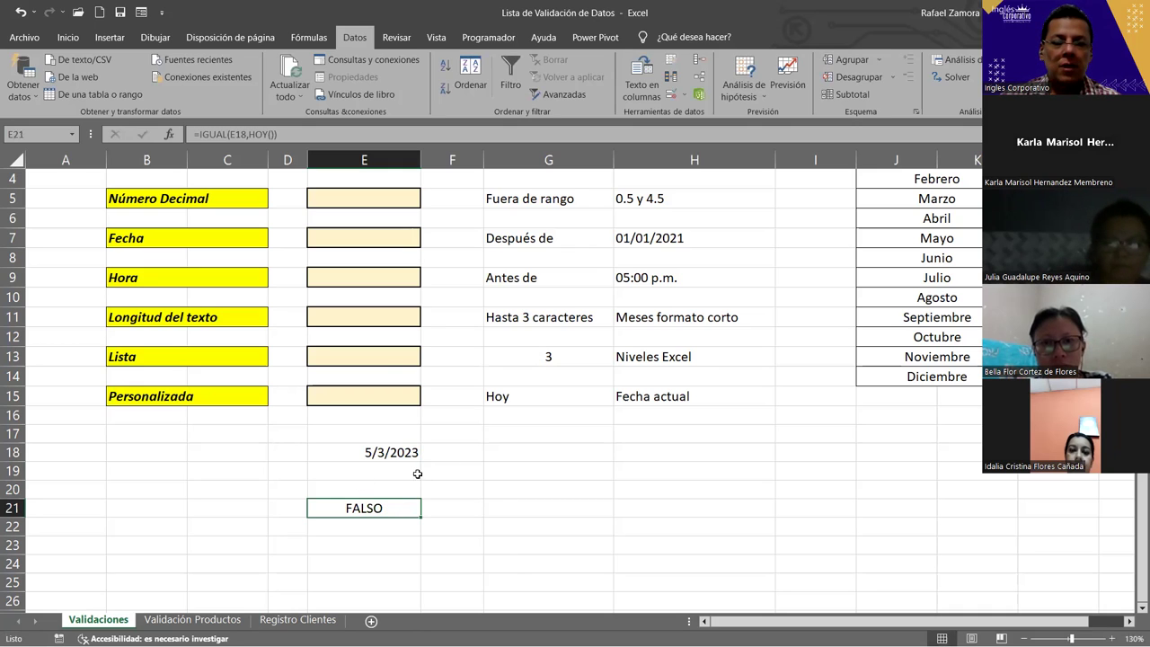
click(382, 396)
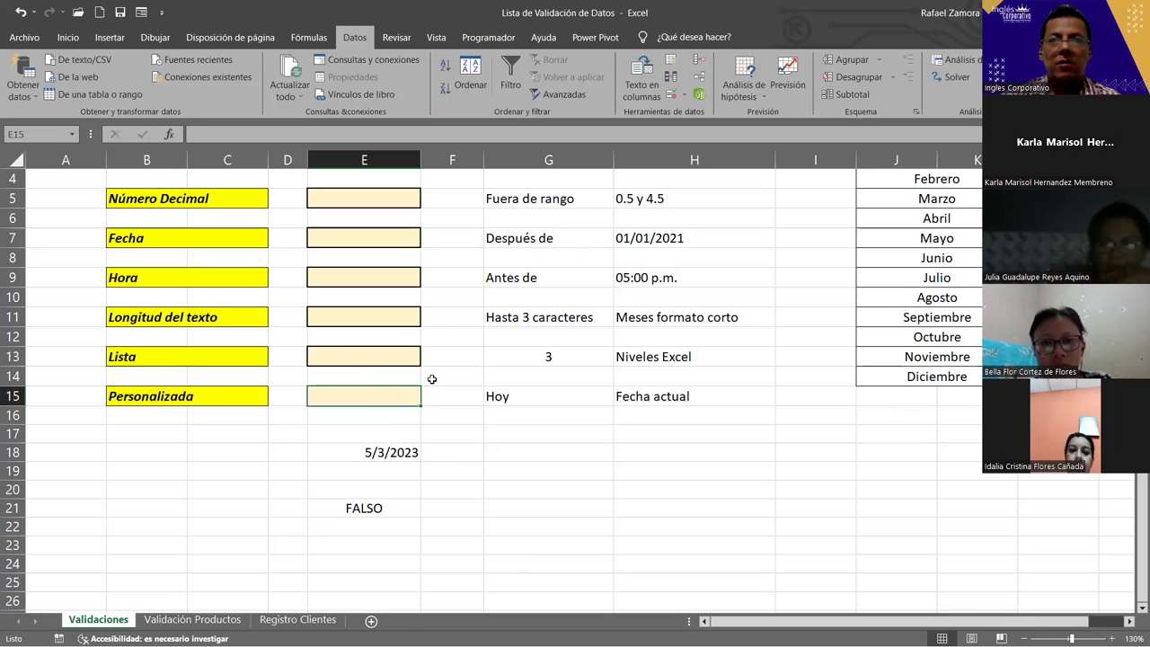
Set E15's data validation to Personalizada with formula =IGUAL(E15;HOY()) and apply it
click(669, 96)
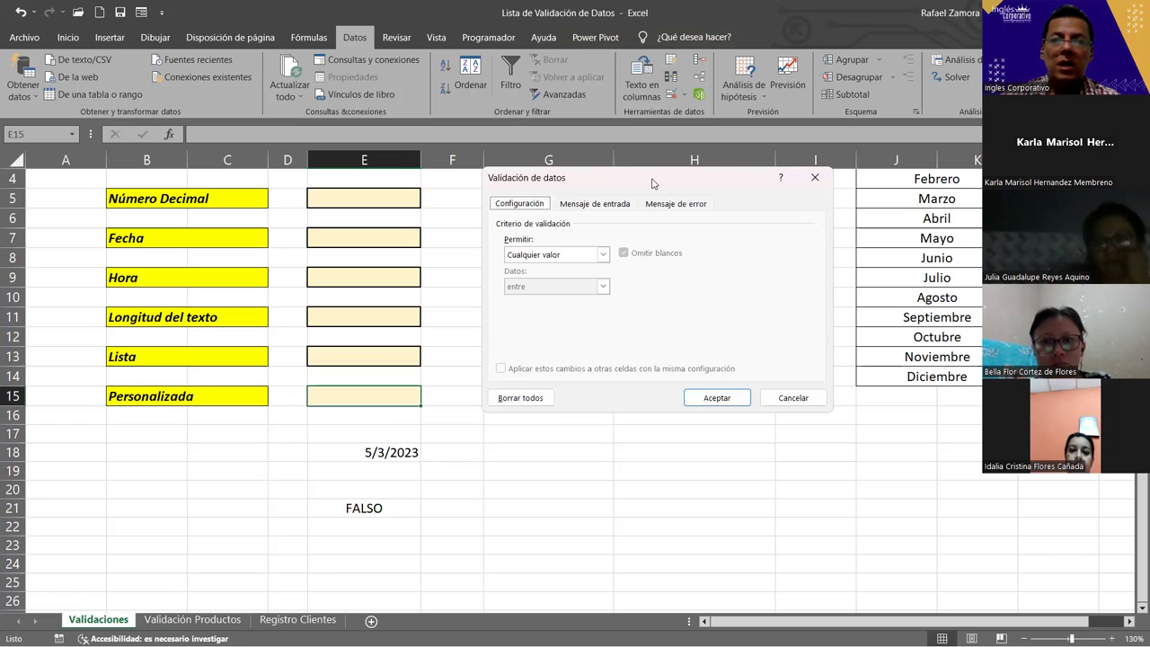
click(567, 259)
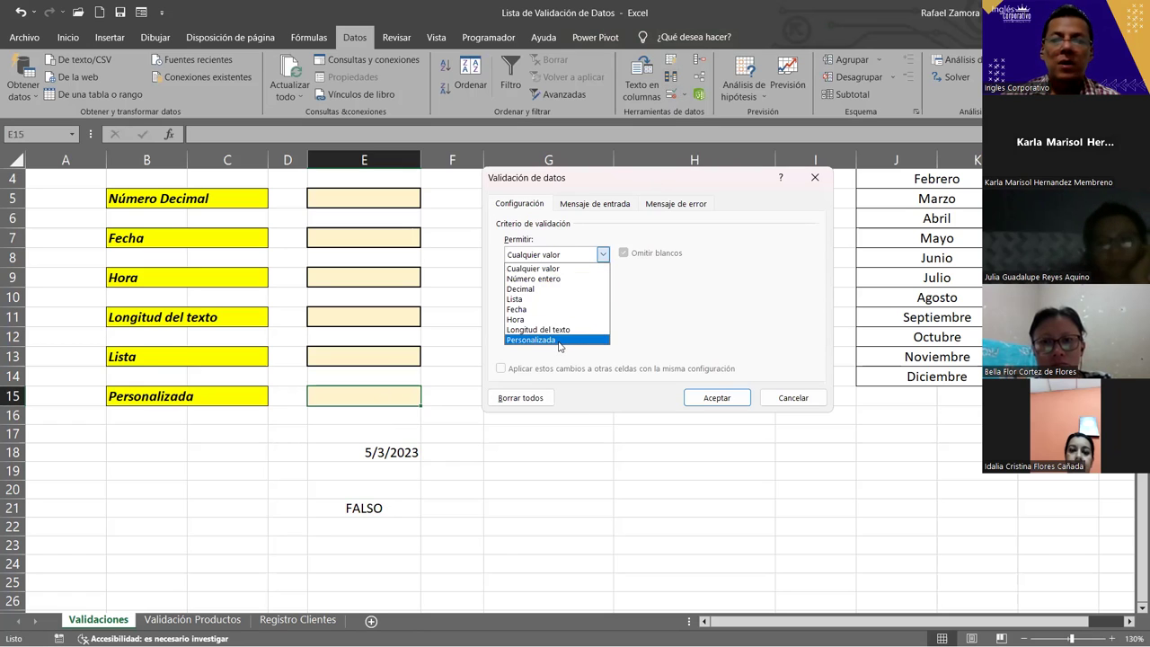
click(559, 342)
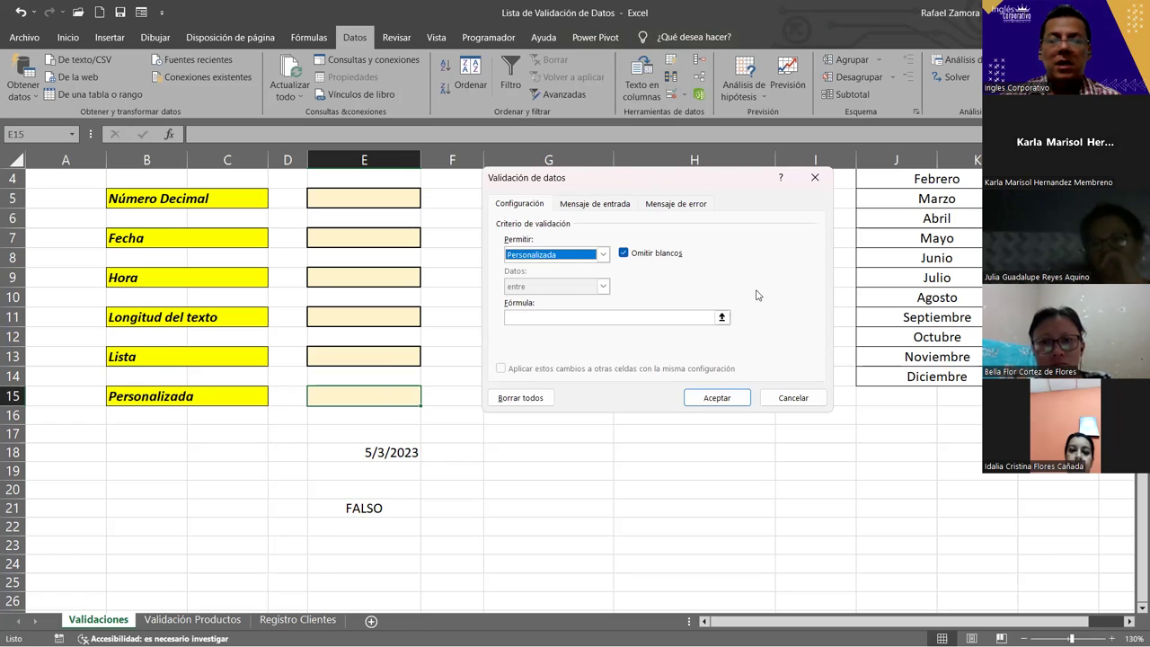
click(612, 317)
text(=IGUAL()
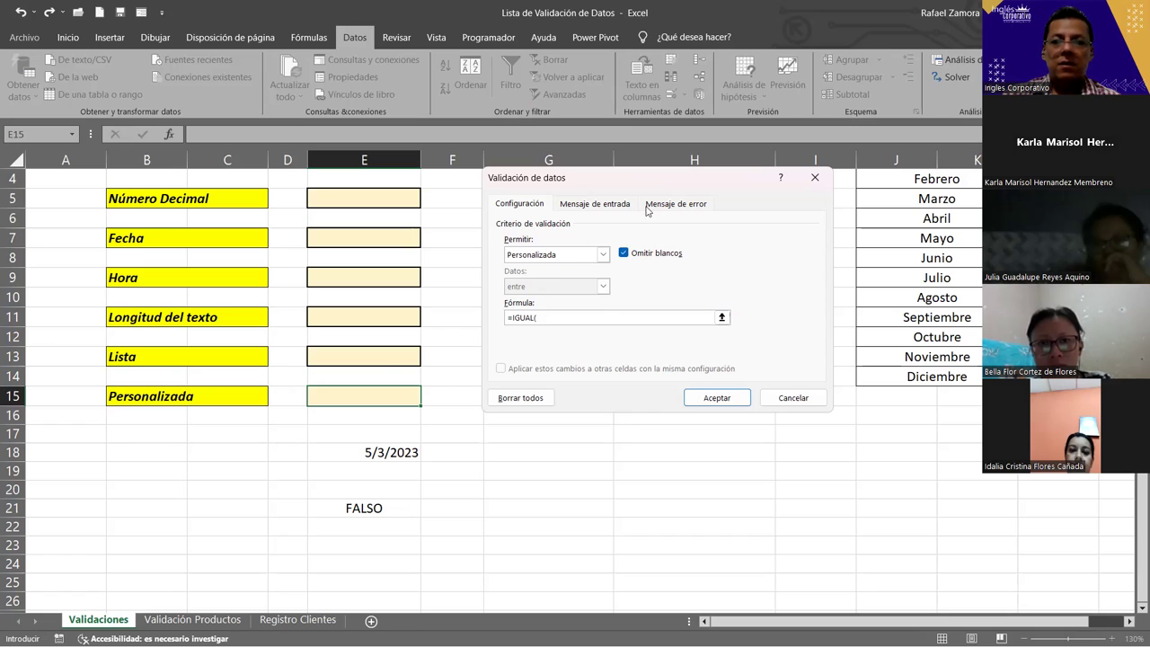
click(364, 395)
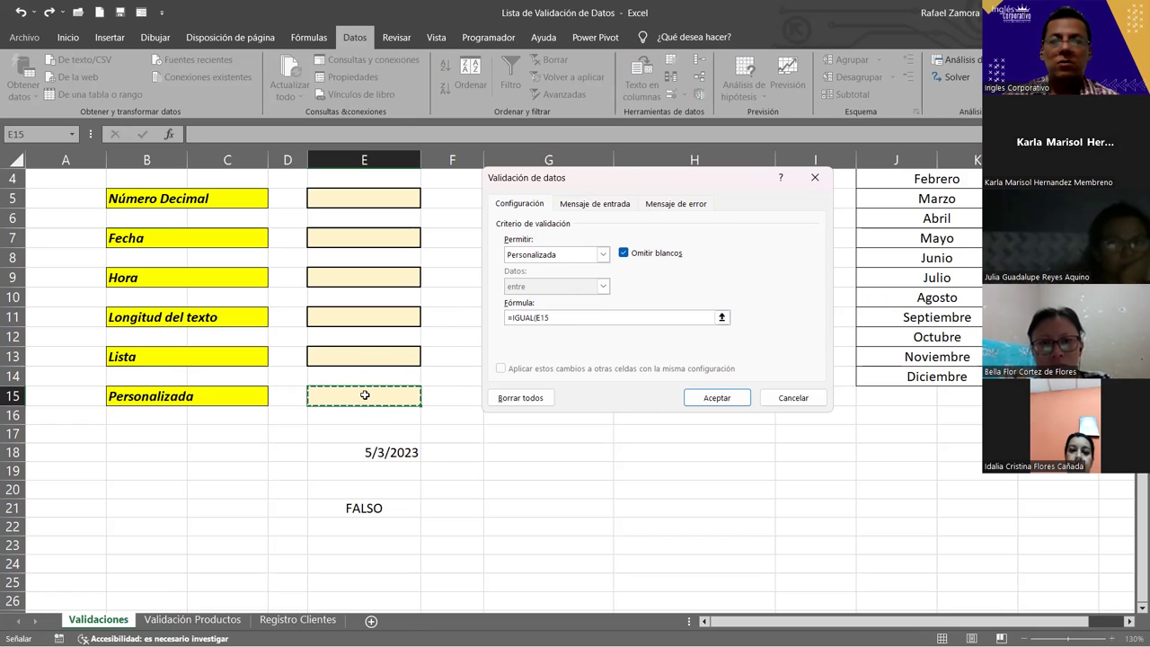
text(,HOY()
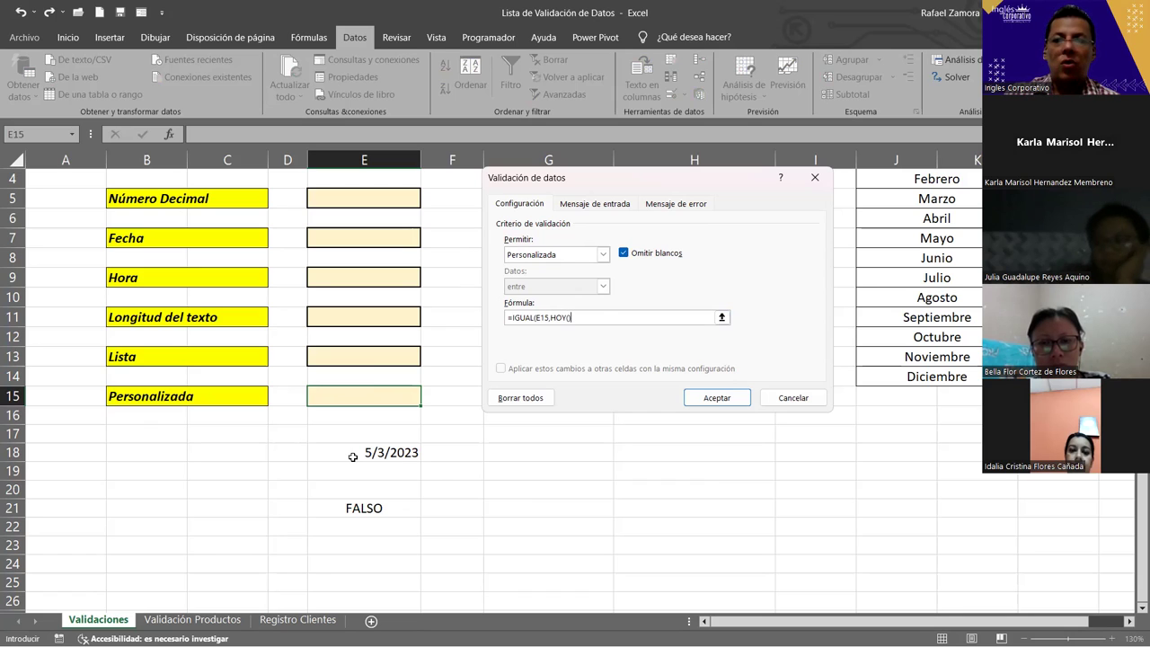
text())
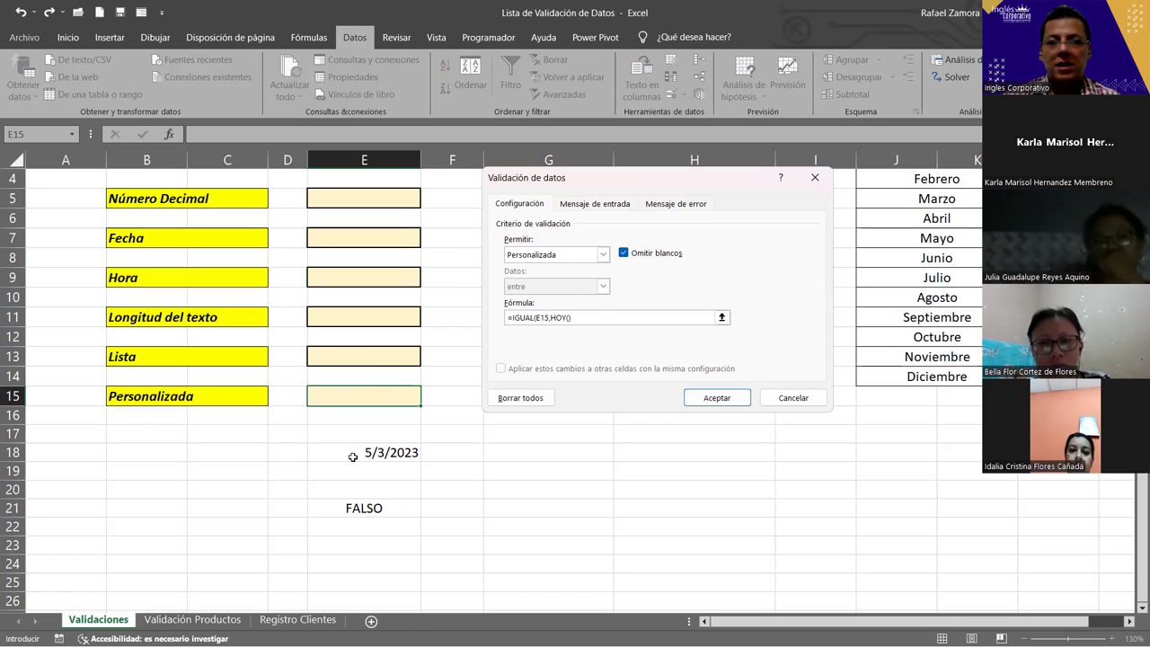
text())
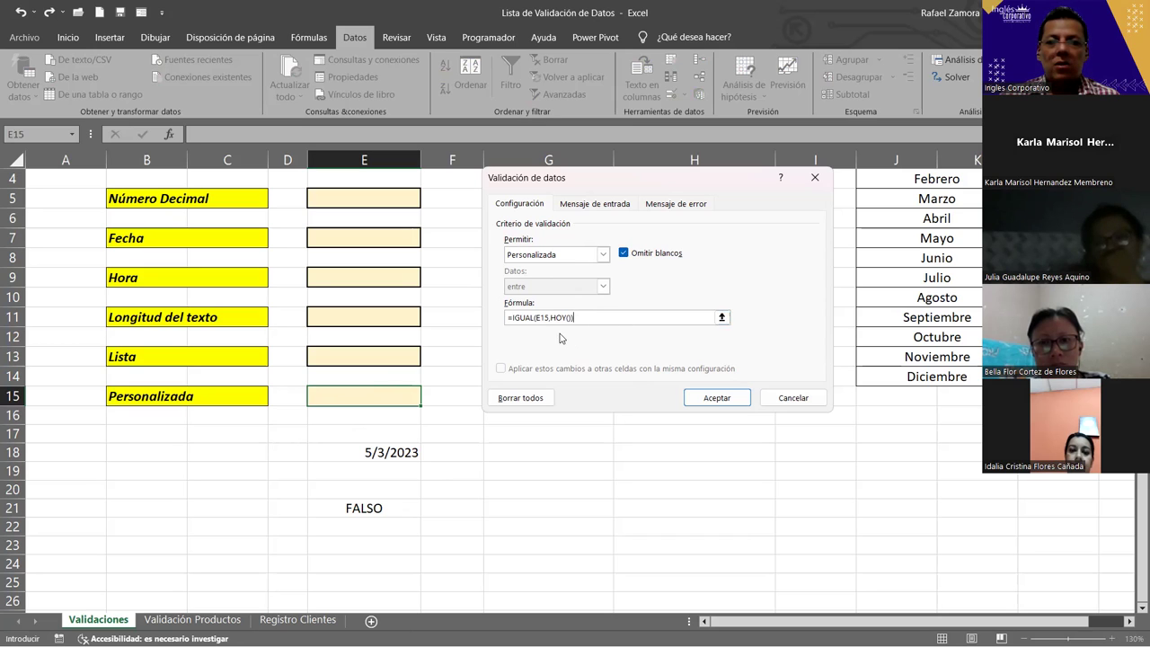
click(730, 398)
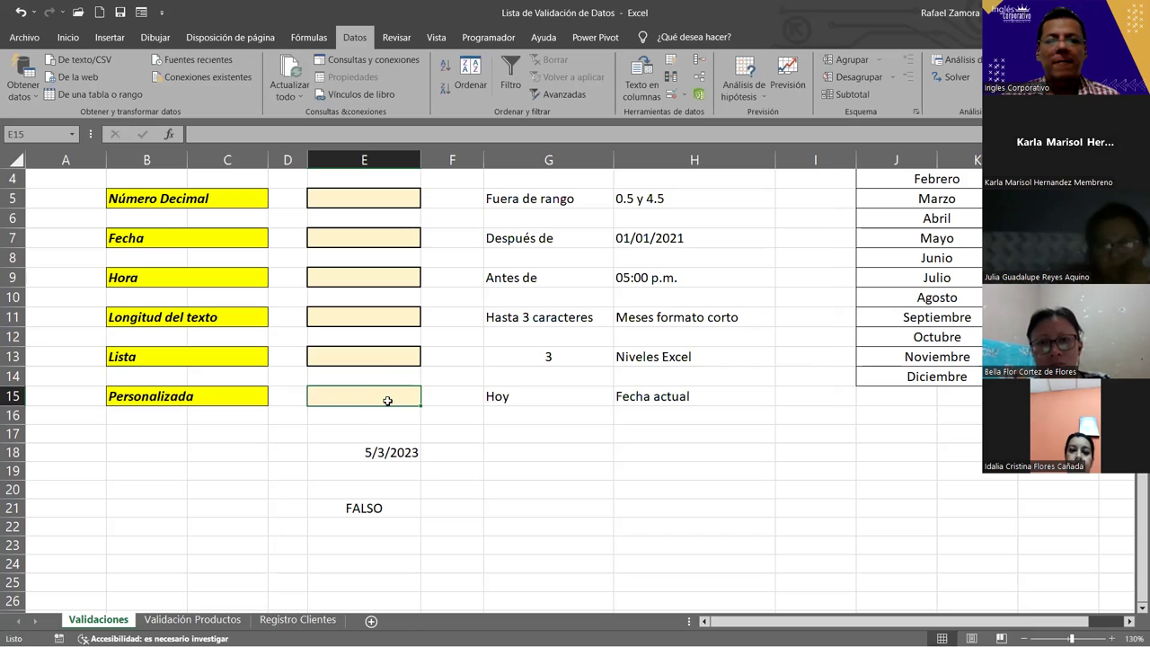
Try 4-2-23, 19-11-23 and 21-11-23 in E15 (all rejected), then enter 20-11-23 successfully
text(4-2-23)
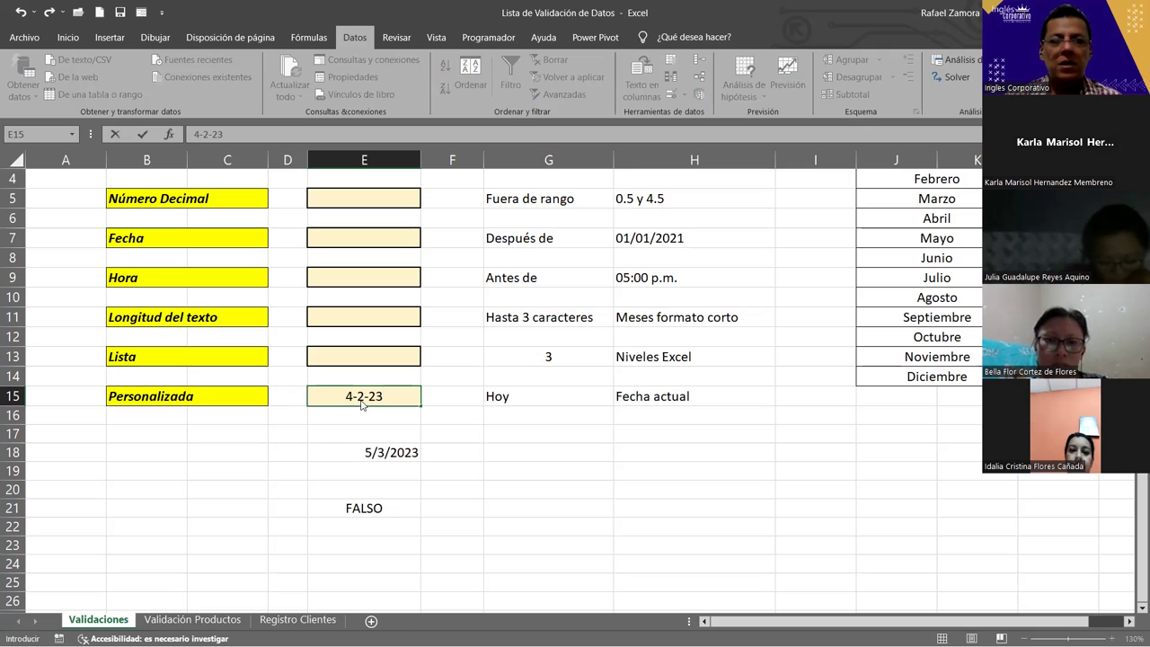
key(Return)
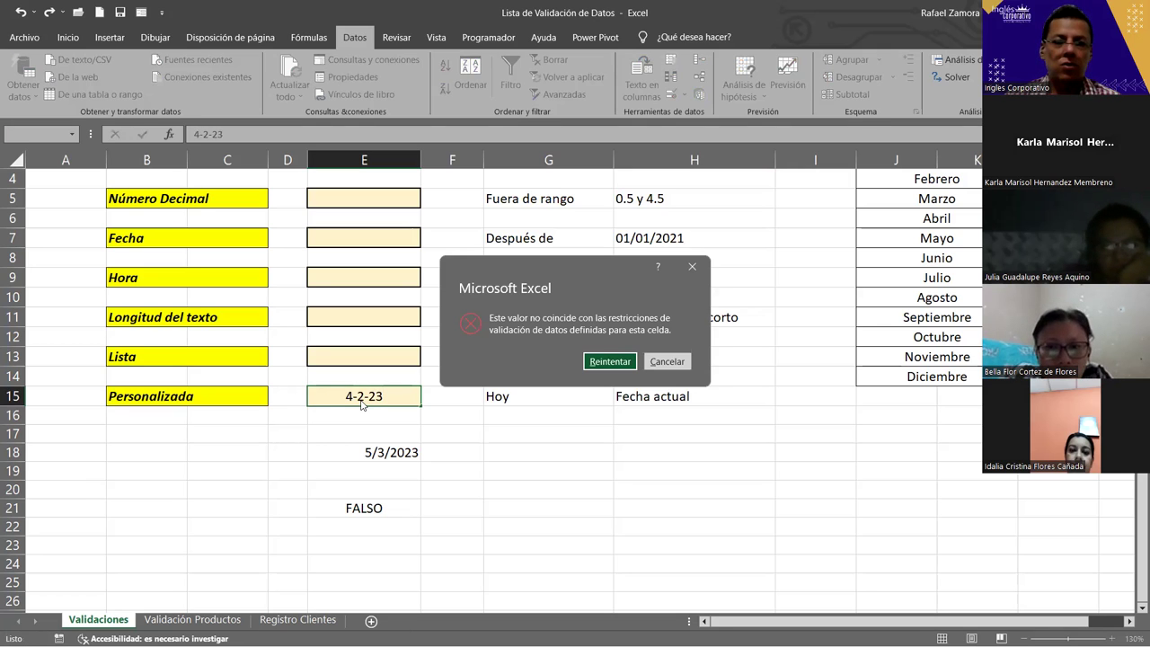
key(Return)
text(19-11-23)
key(Return)
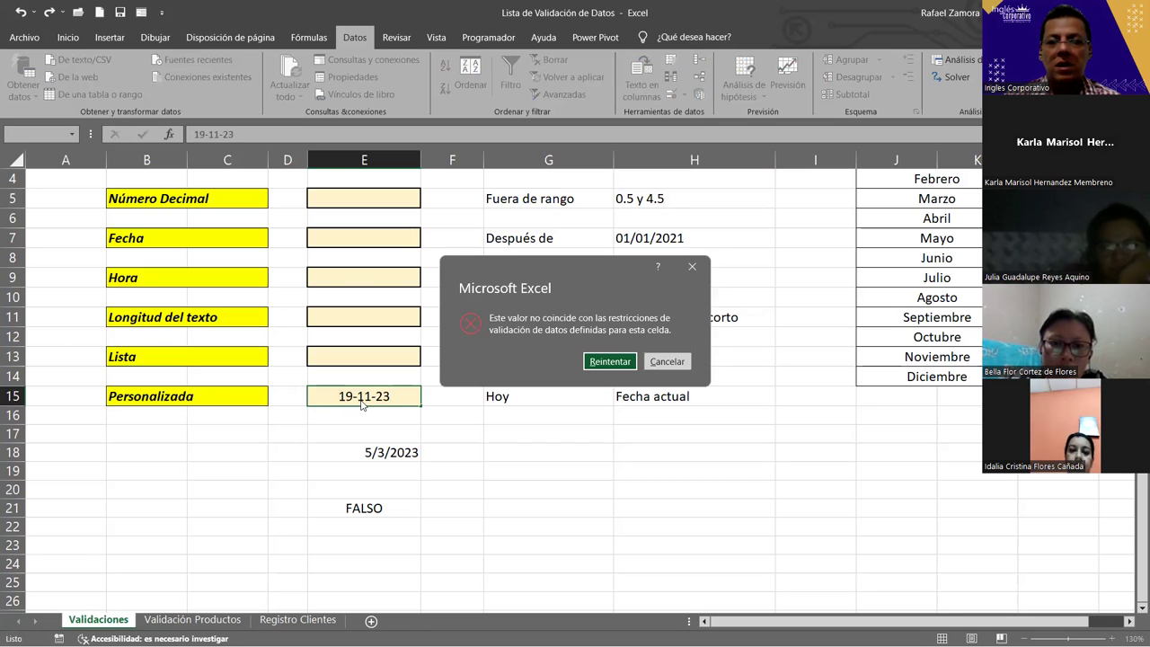
key(Return)
text(21-11-23)
key(Return)
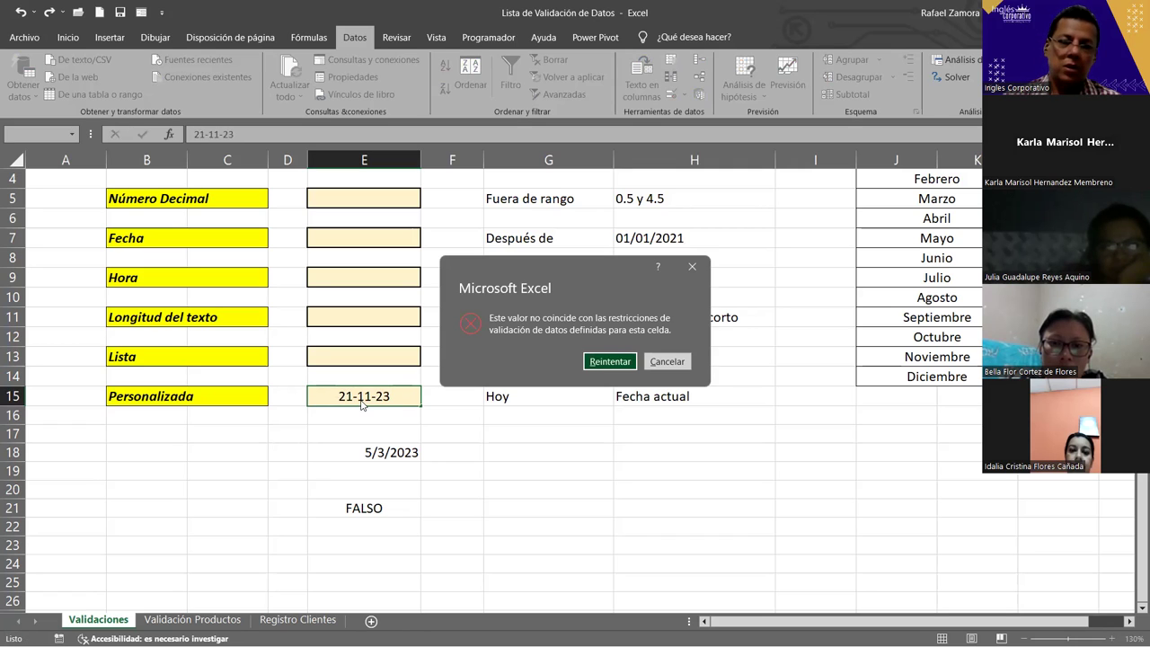
key(Return)
text(20-)
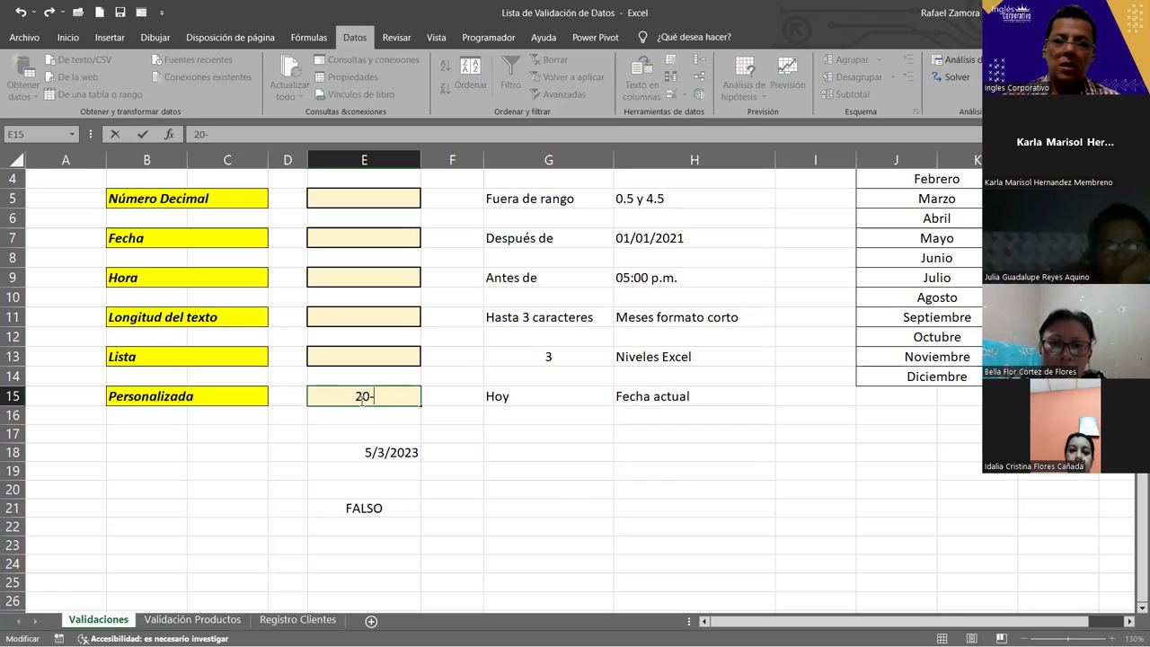
text(11-23)
key(ctrl+Return)
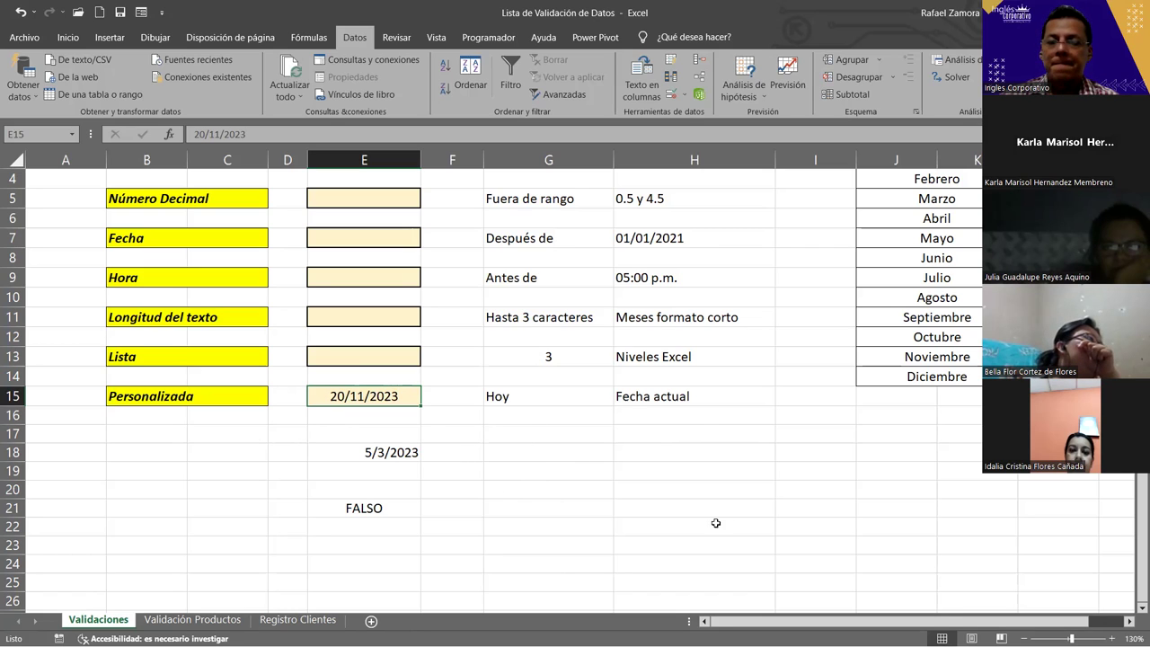
Clear the old test values from E17:E23
drag(379, 435, 383, 542)
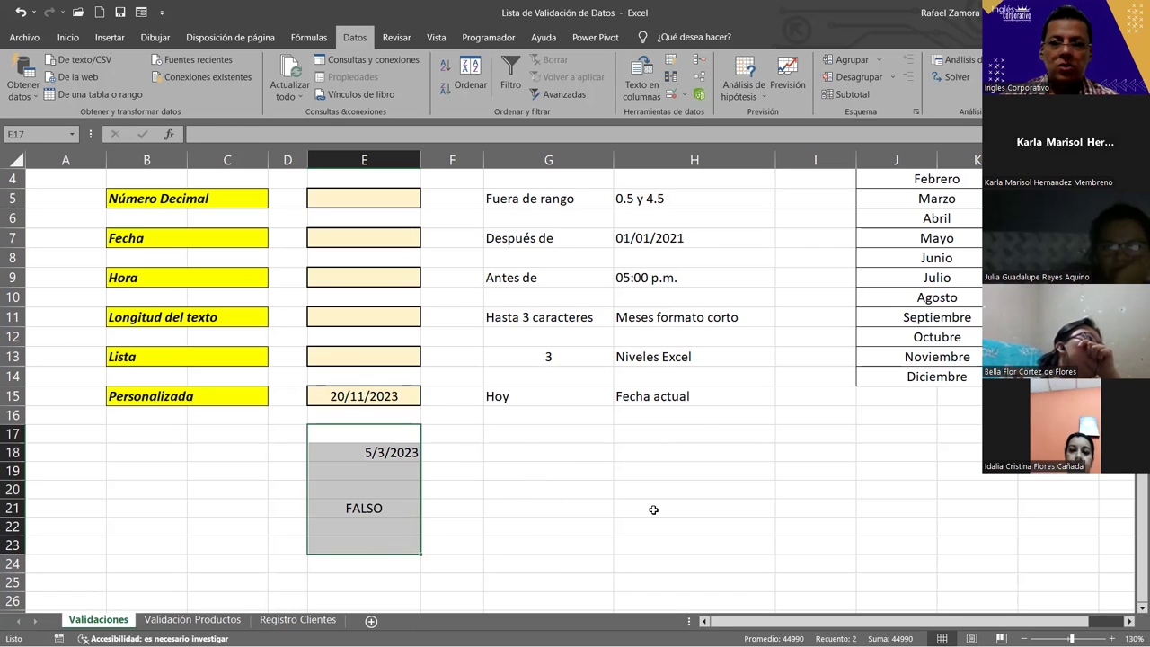
key(Delete)
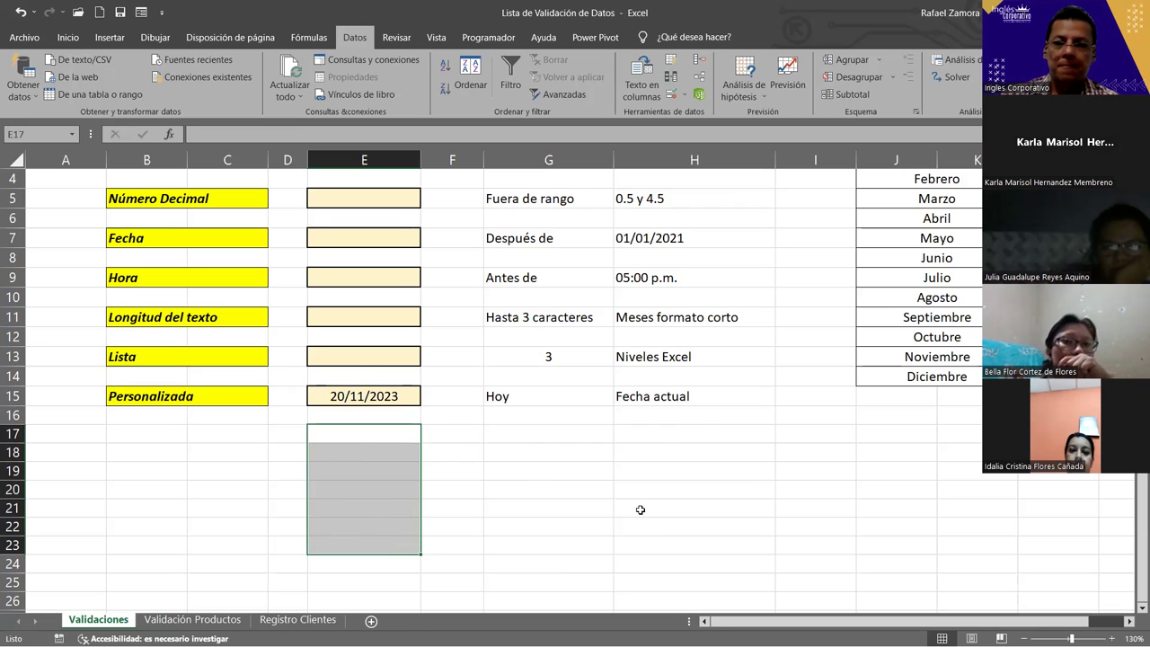
click(638, 509)
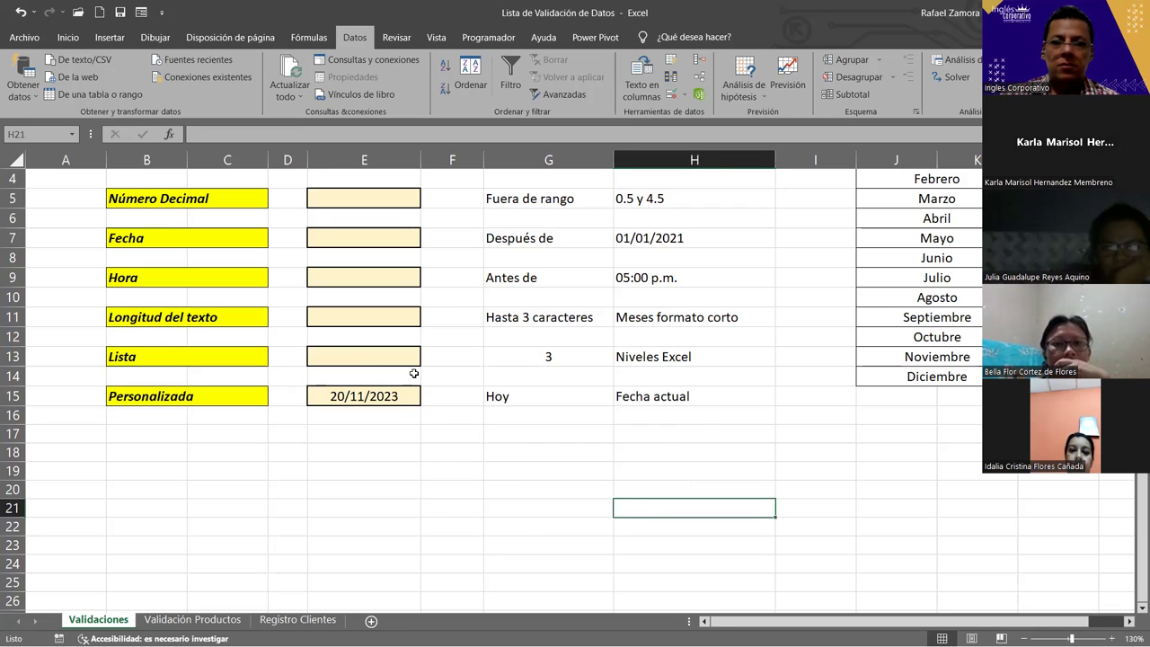
Delete the 20/11/2023 test date from E15
click(386, 467)
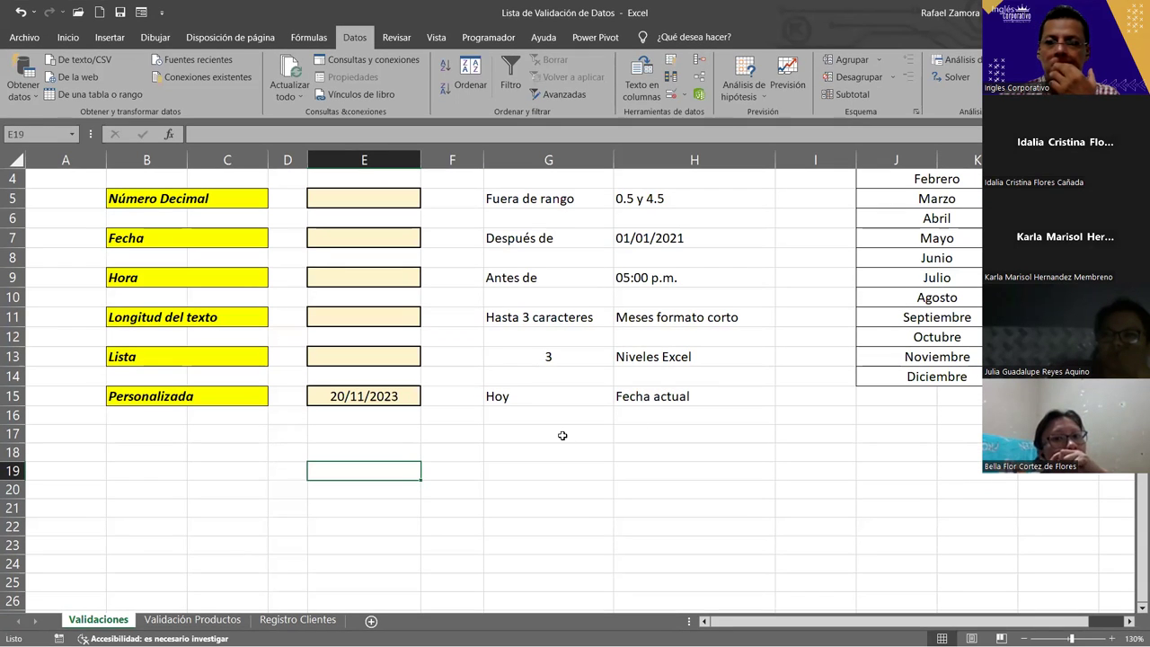
click(400, 428)
key(Up)
key(Up)
key(Delete)
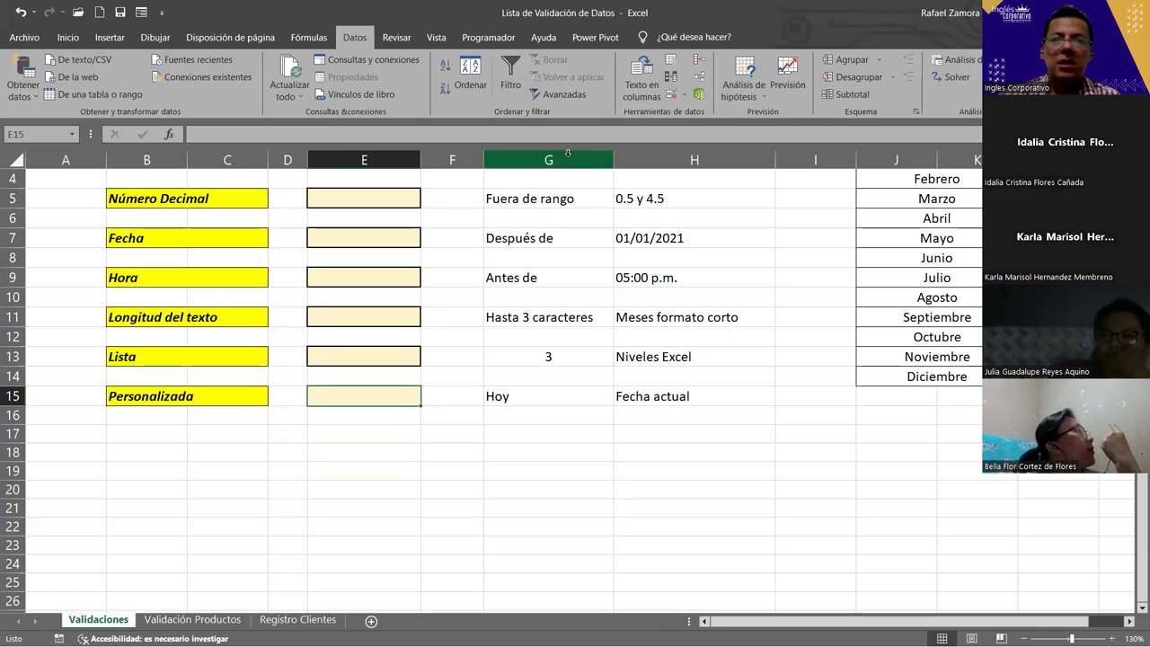
Reopen Data Validation for E15 and set the allowed type to Personalizada
click(684, 95)
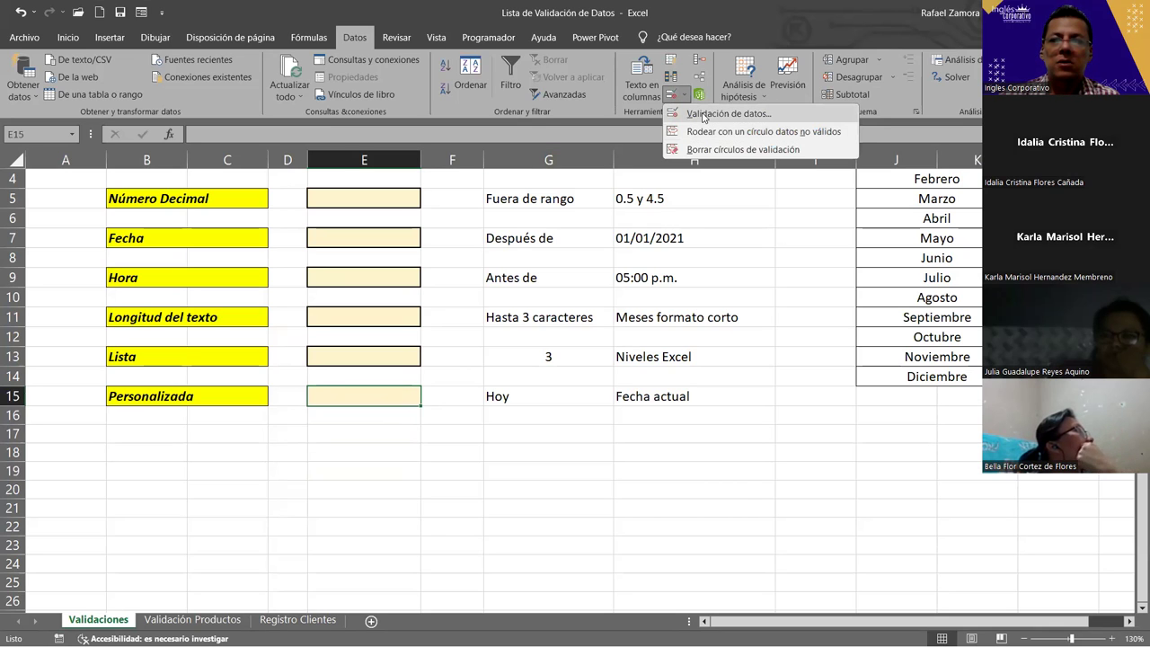
click(718, 111)
click(728, 396)
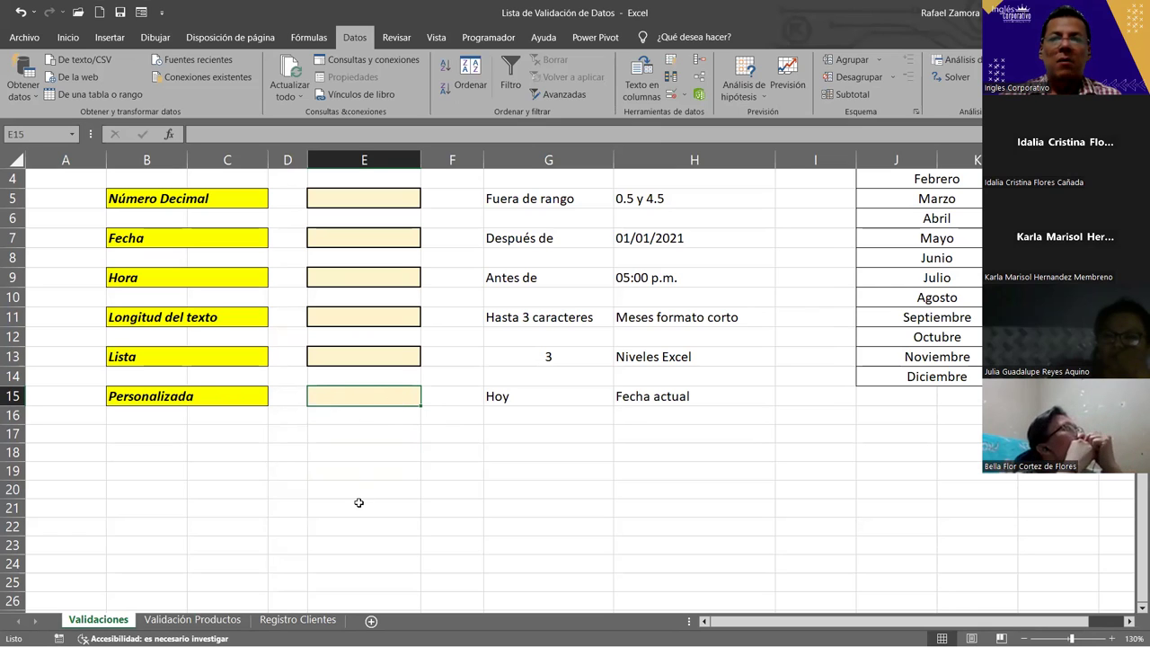
click(669, 95)
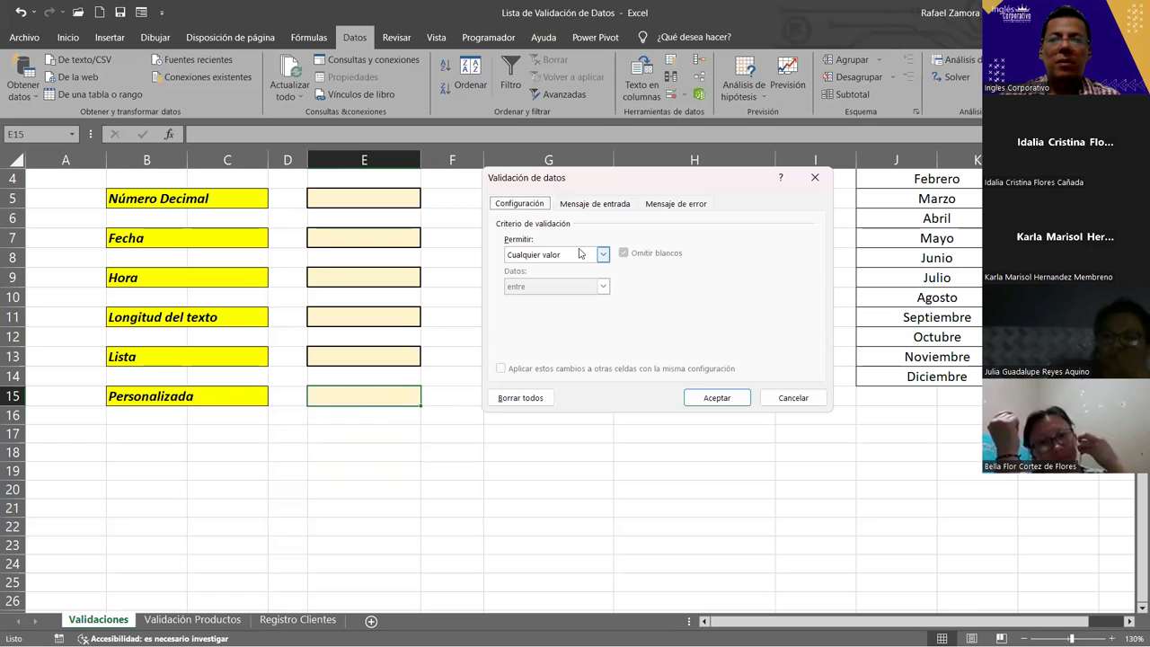
click(601, 254)
click(559, 342)
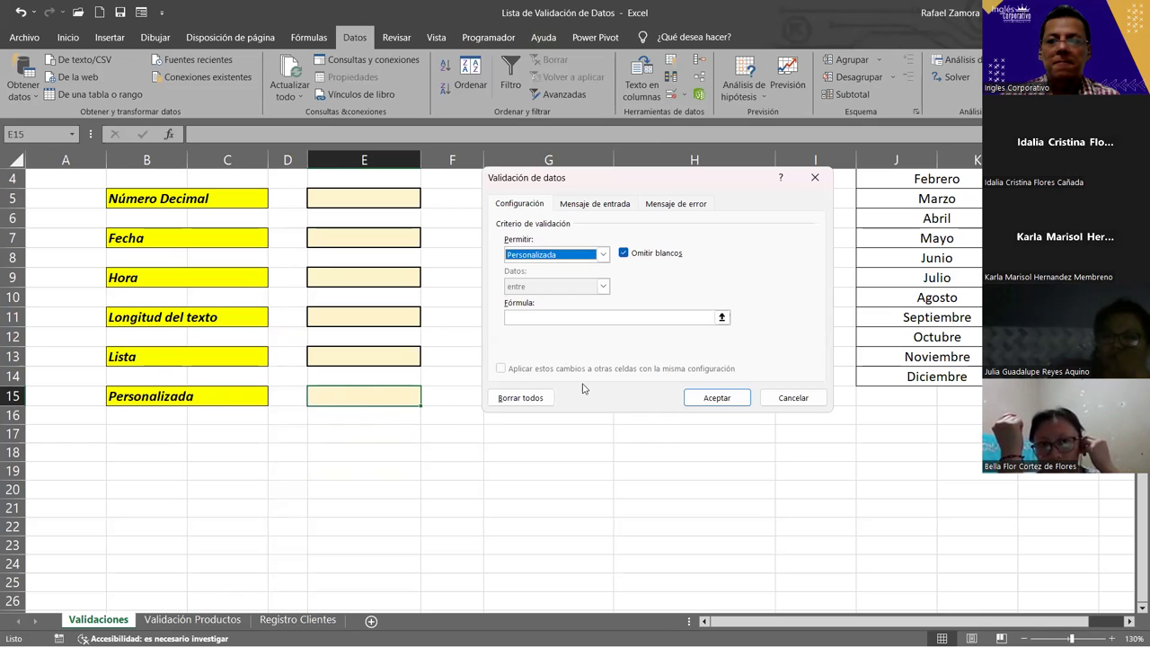
Enter the validation formula =IGUAL(E15,HOY()) and confirm the rule
click(608, 315)
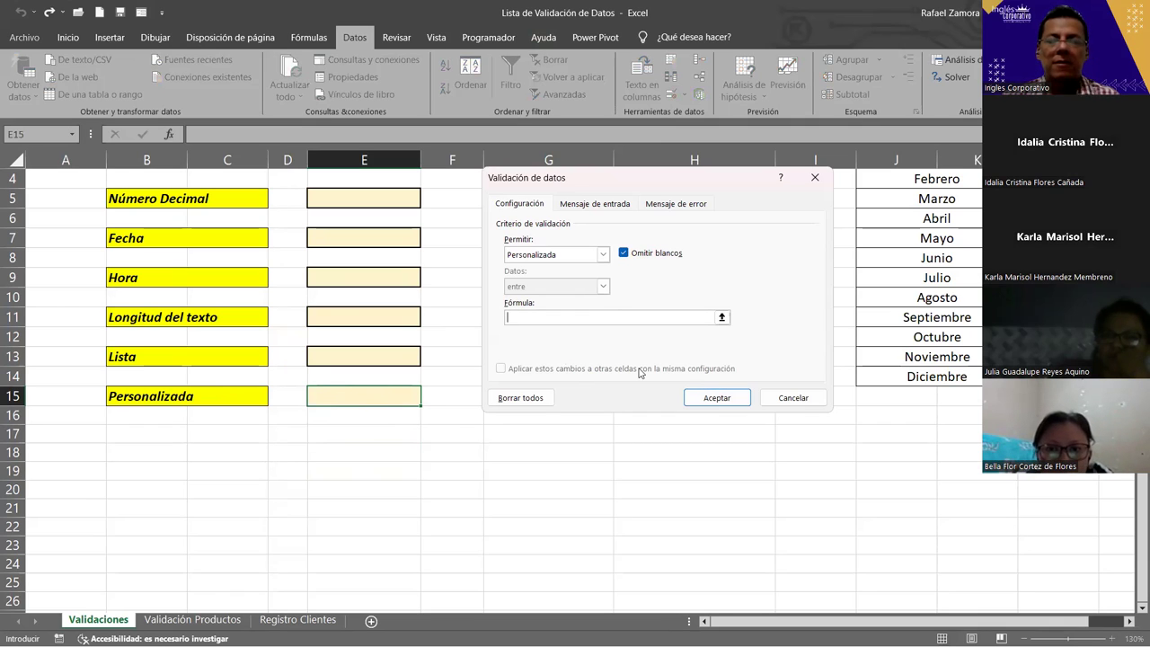
text(=IGUAL()
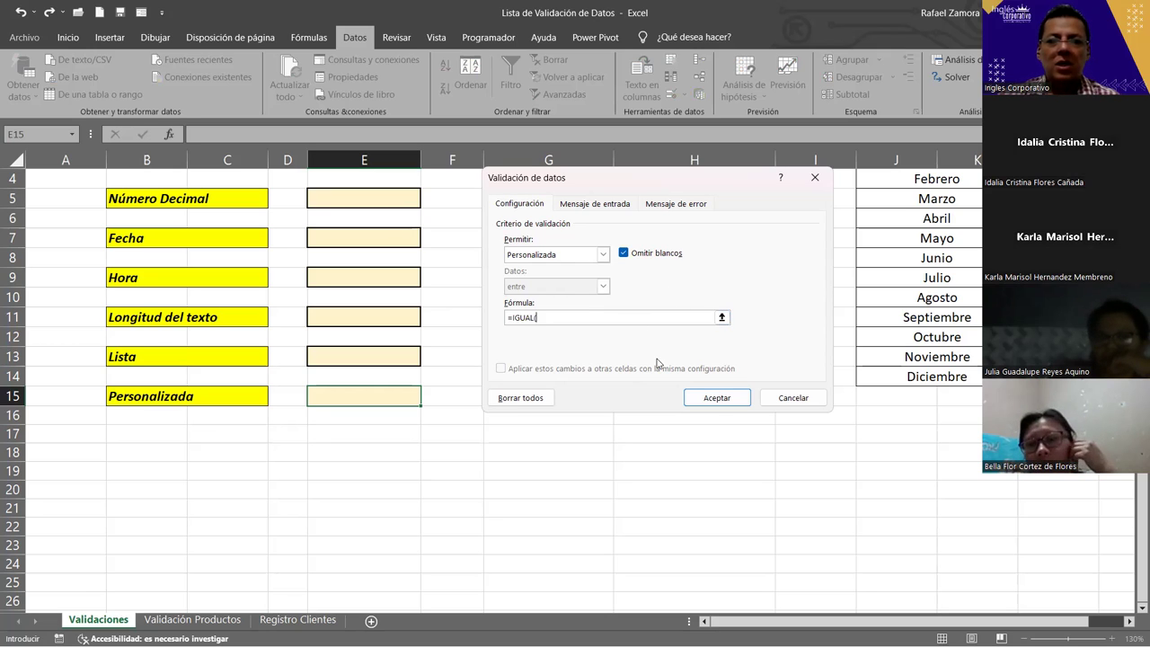
click(373, 398)
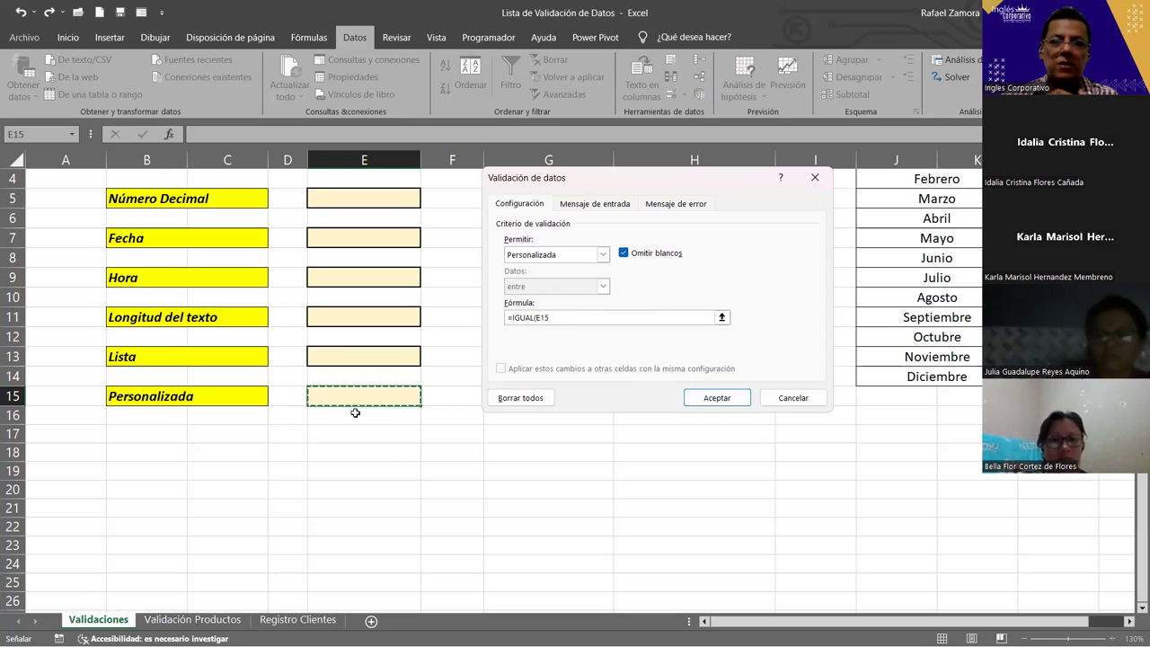
text(,HOY)
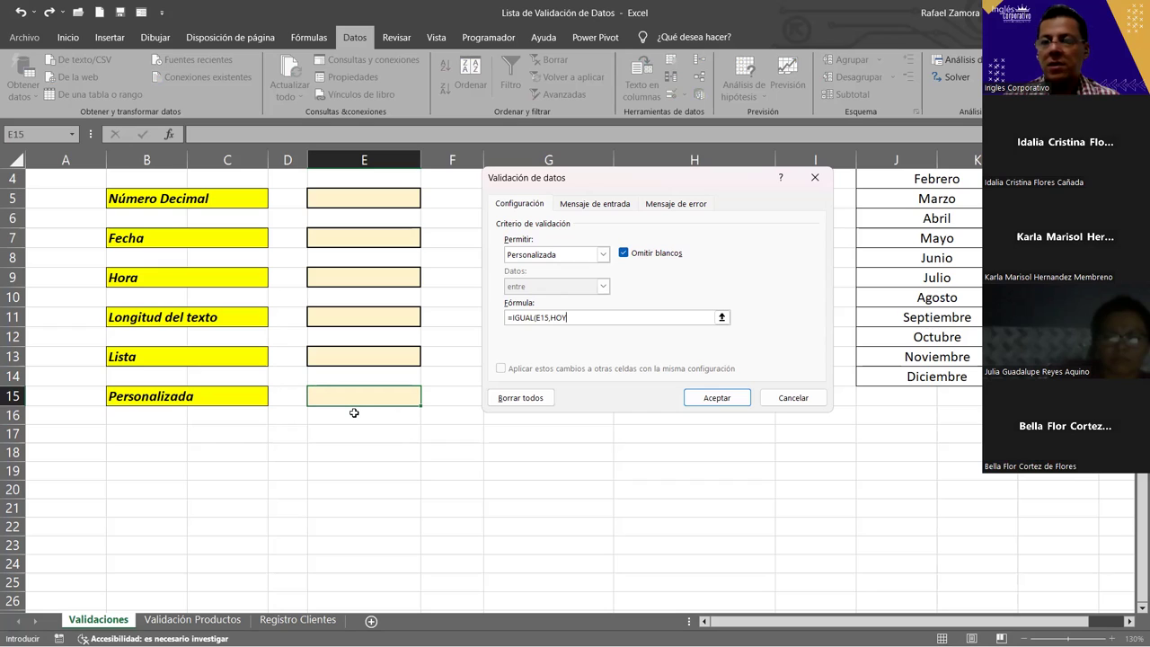
text(())
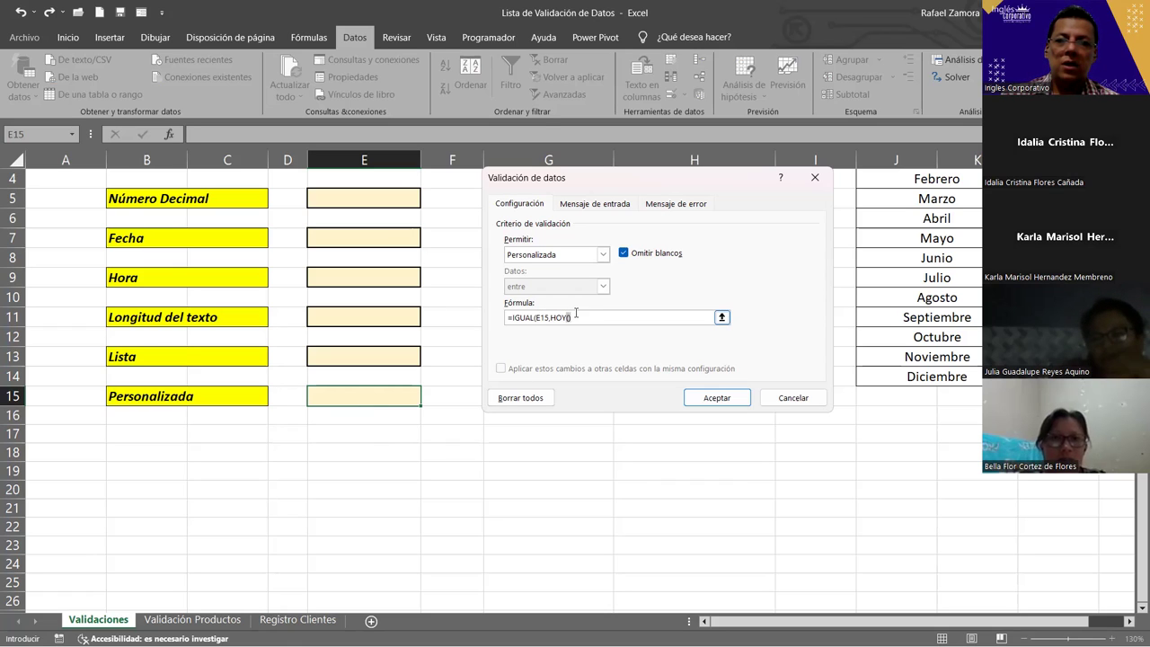
text())
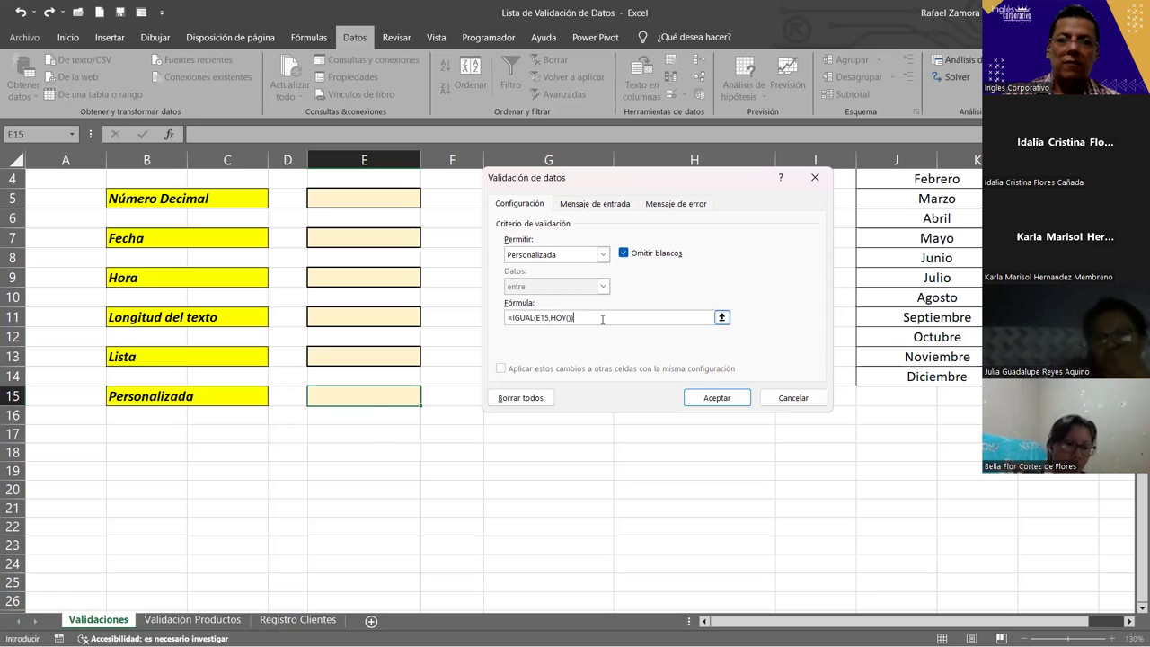
click(729, 398)
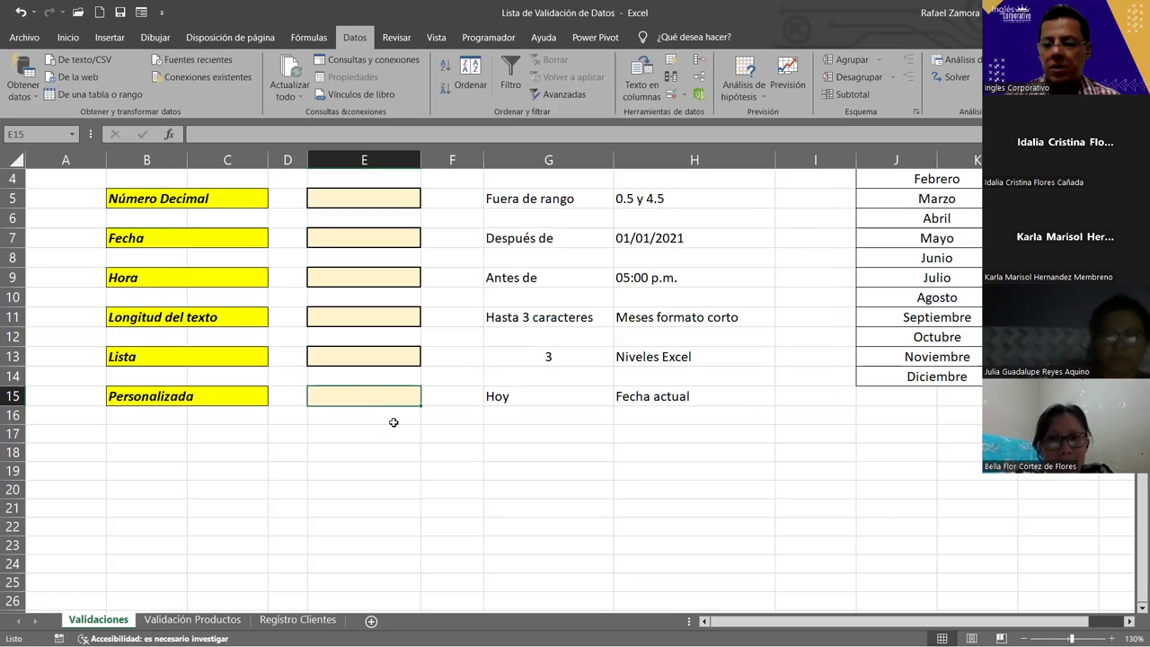
Test E15 with the date 5-11-23, which the rule rejects, and retry
text(15-11)
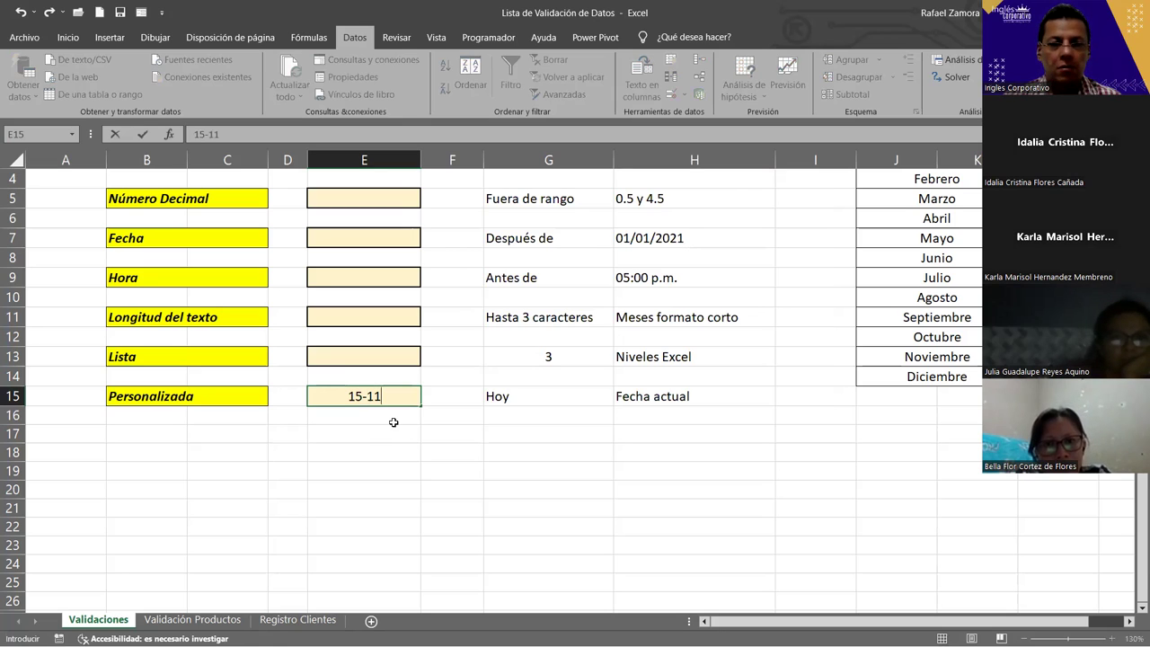
text(23)
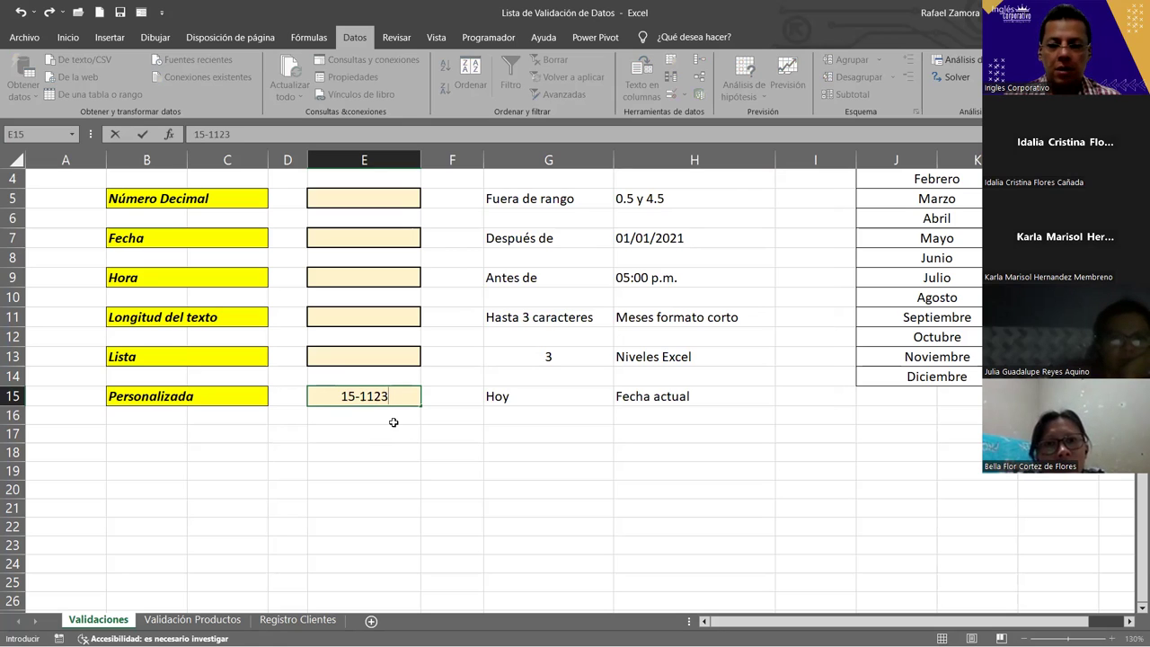
key(BackSpace)
key(BackSpace)
text(-32)
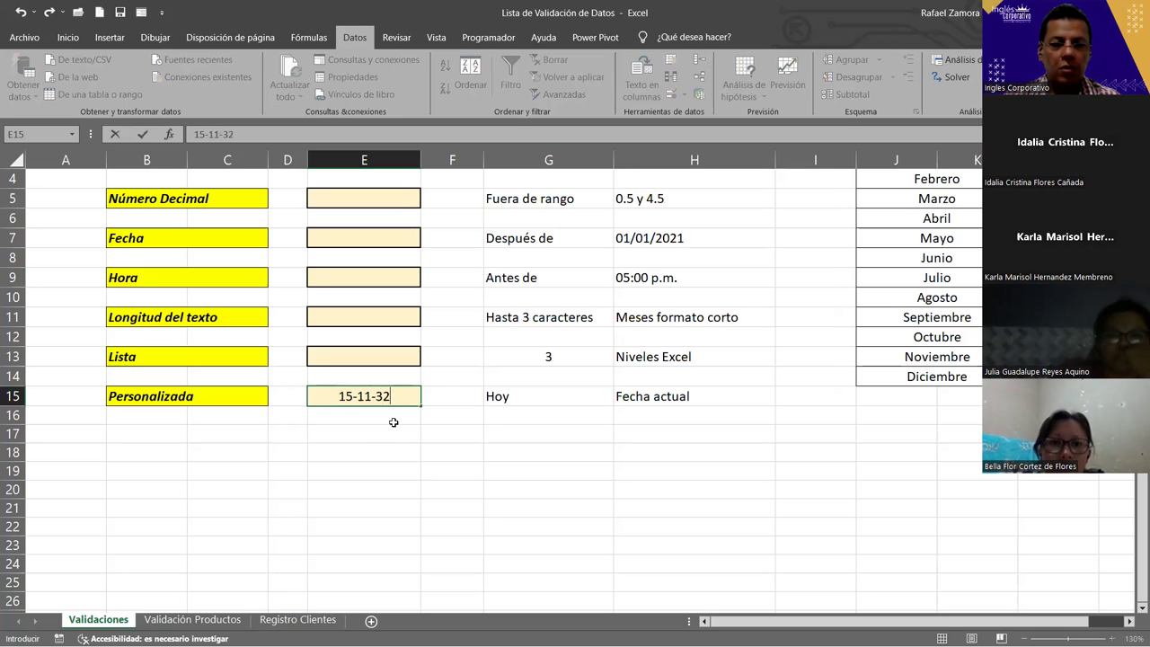
key(F2)
key(shift+Home)
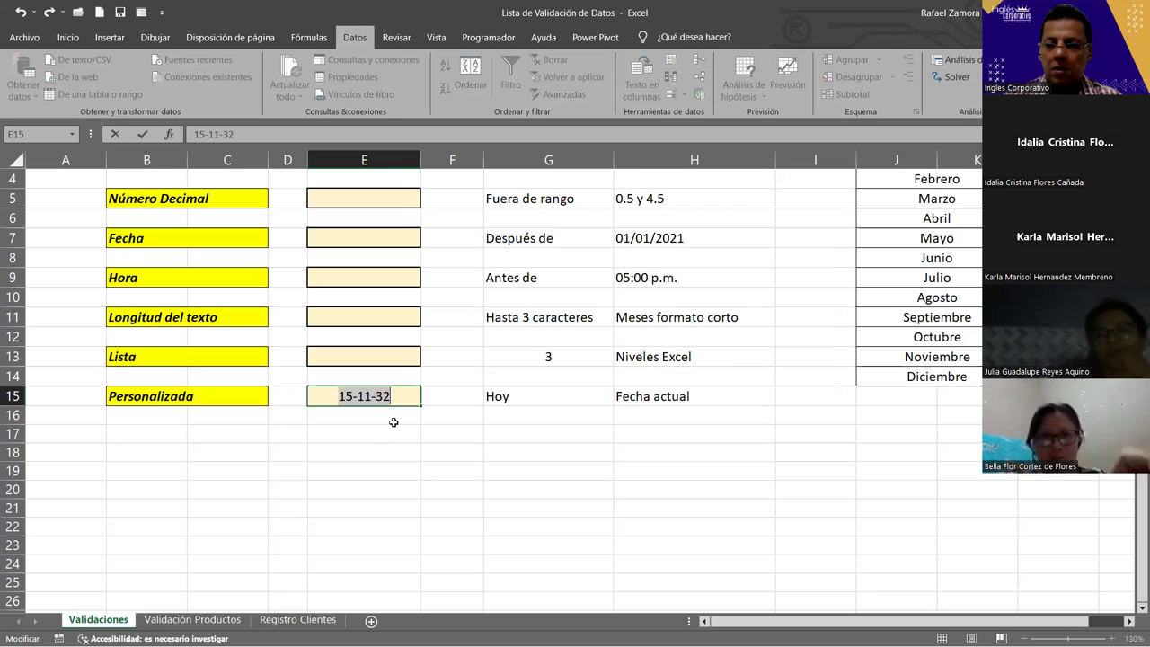
text(5-11-23)
key(Return)
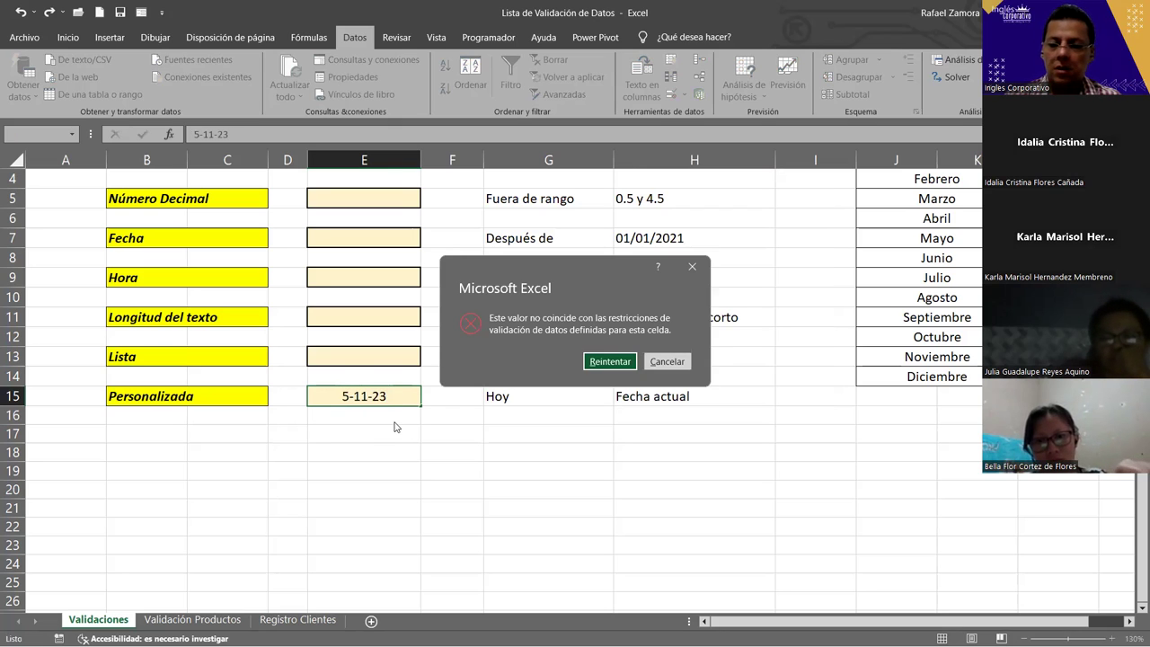
key(Return)
Try 19-11-23 (rejected), then enter today's date 20-11-23, which is accepted
text(19-)
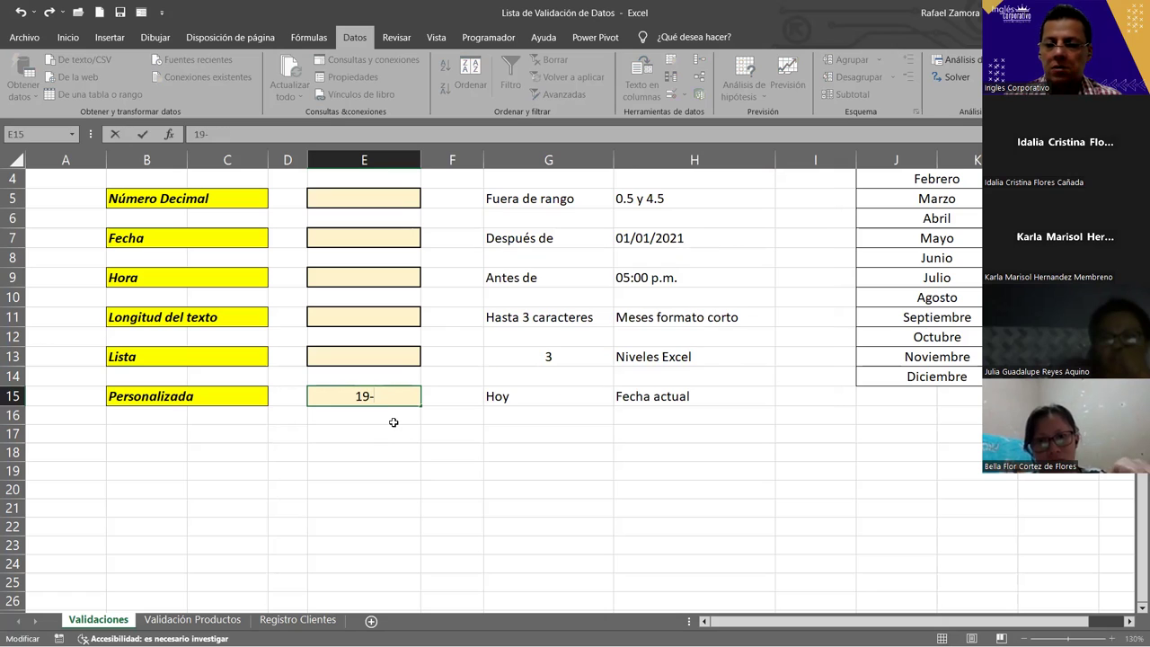
text(11-23)
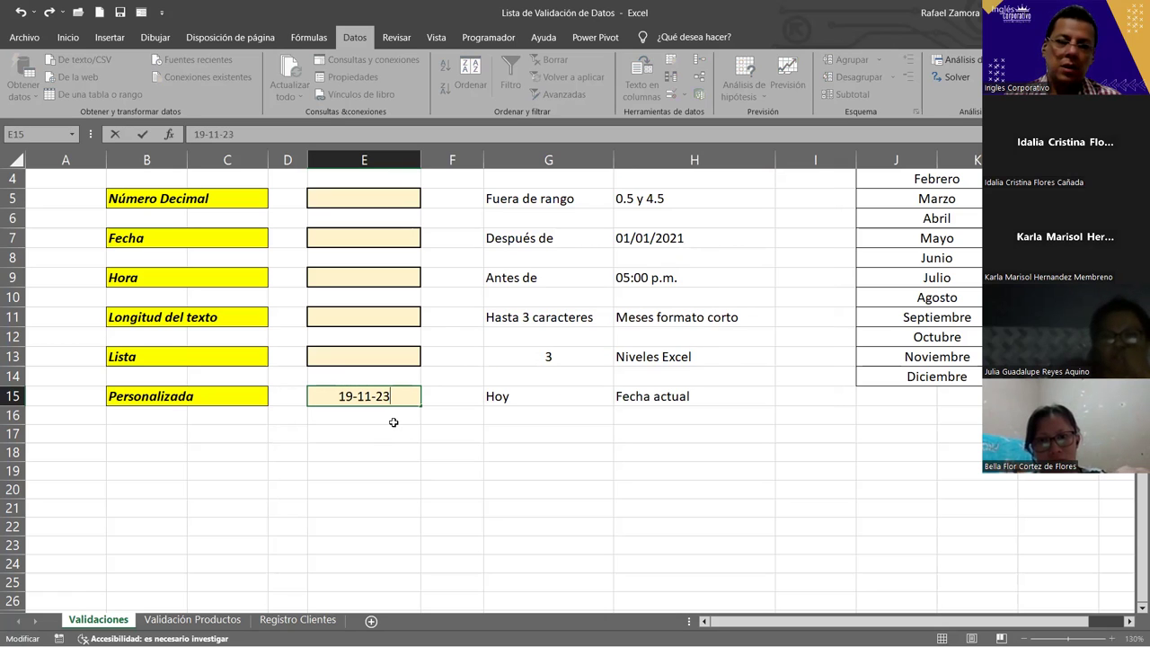
key(Return)
key(Return)
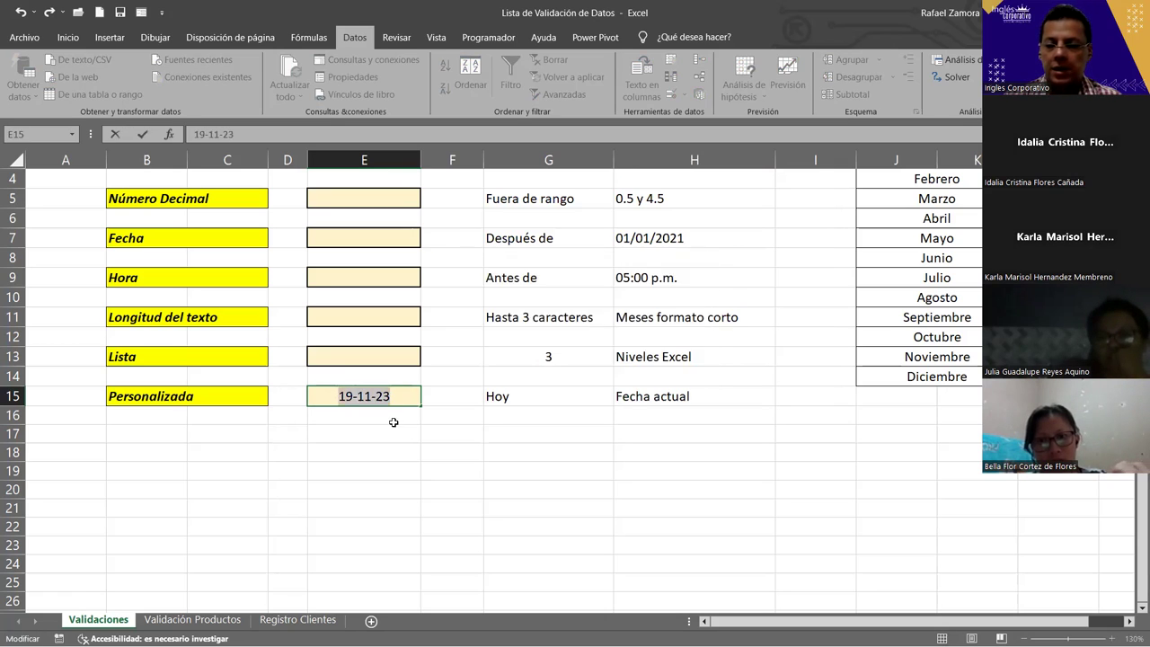
text(20)
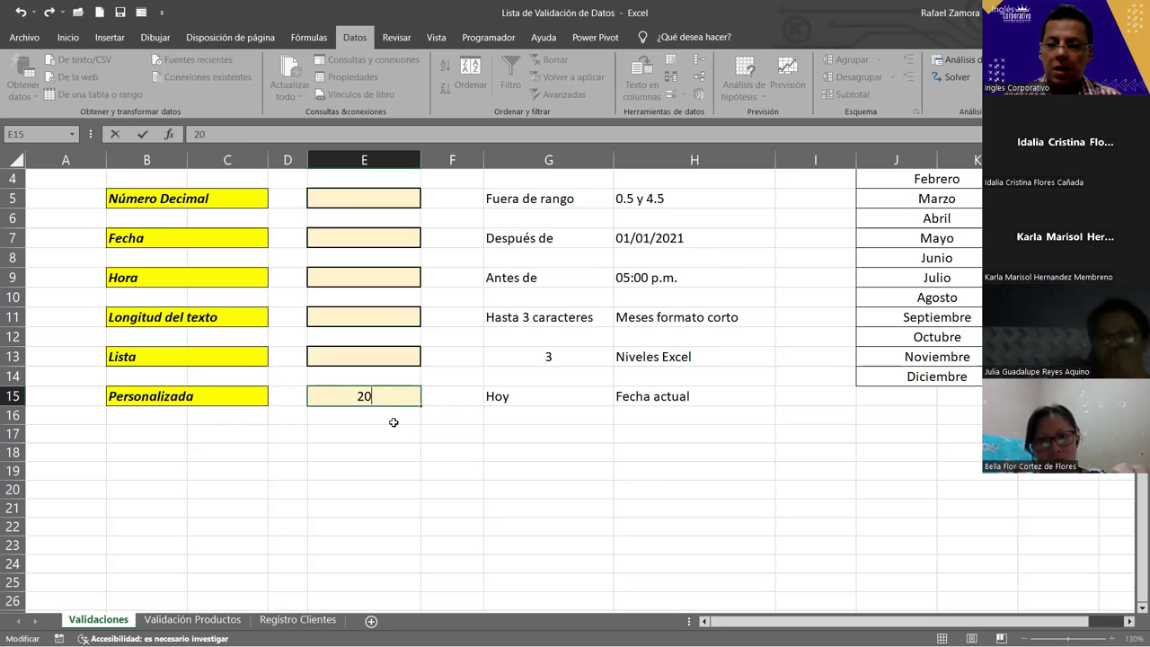
text(11-23)
key(Return)
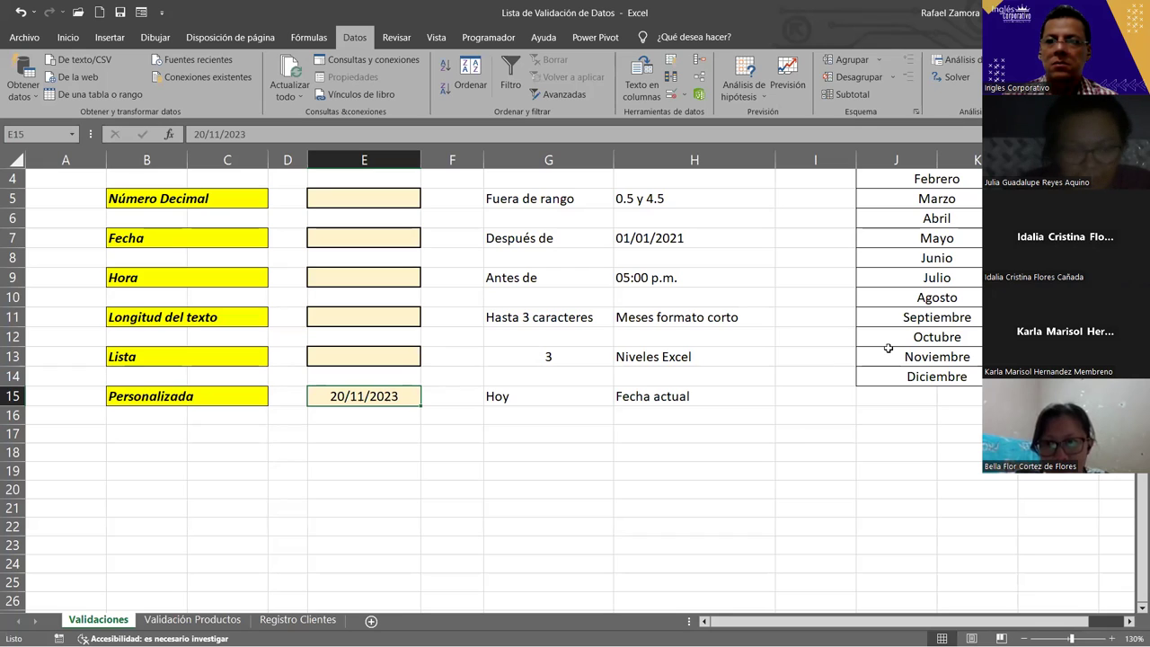
click(464, 501)
Type the trial formula =EXACT(E15,TODAY()) into cell E18
click(349, 447)
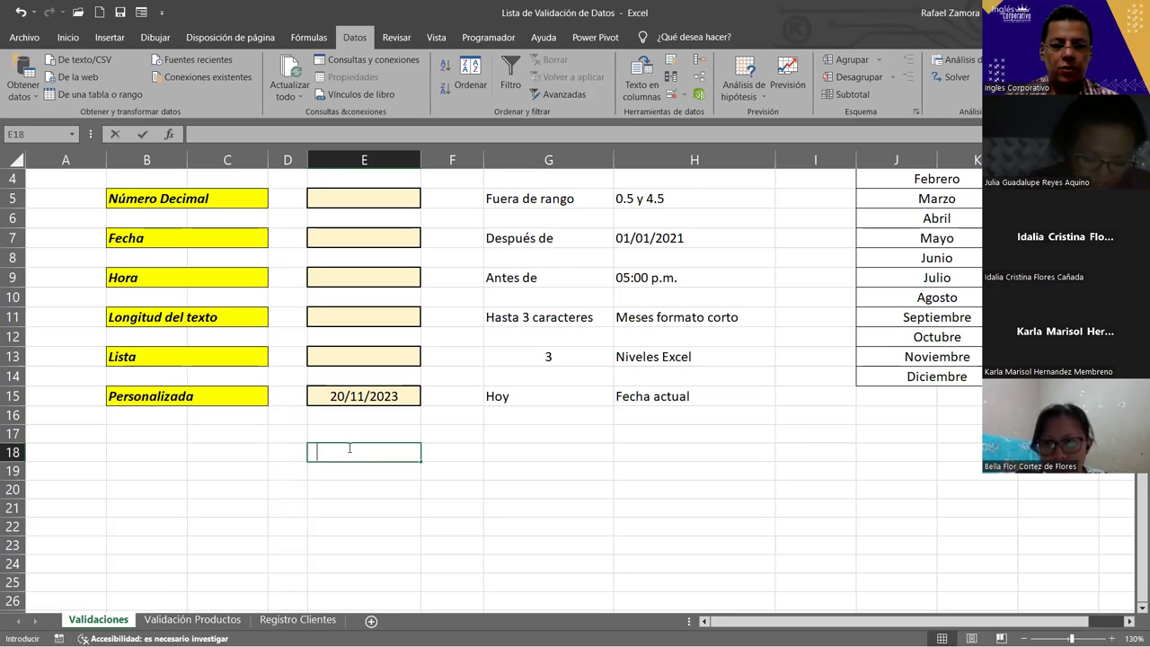
text(EXACT)
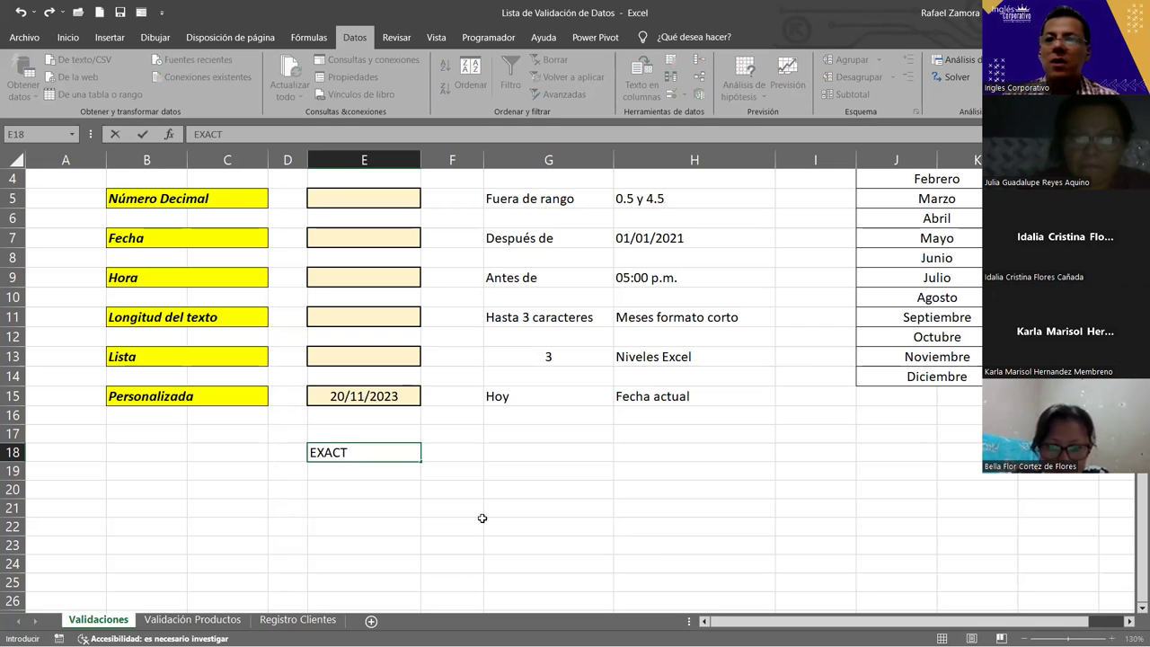
key(BackSpace)
key(BackSpace)
key(BackSpace)
key(BackSpace)
key(BackSpace)
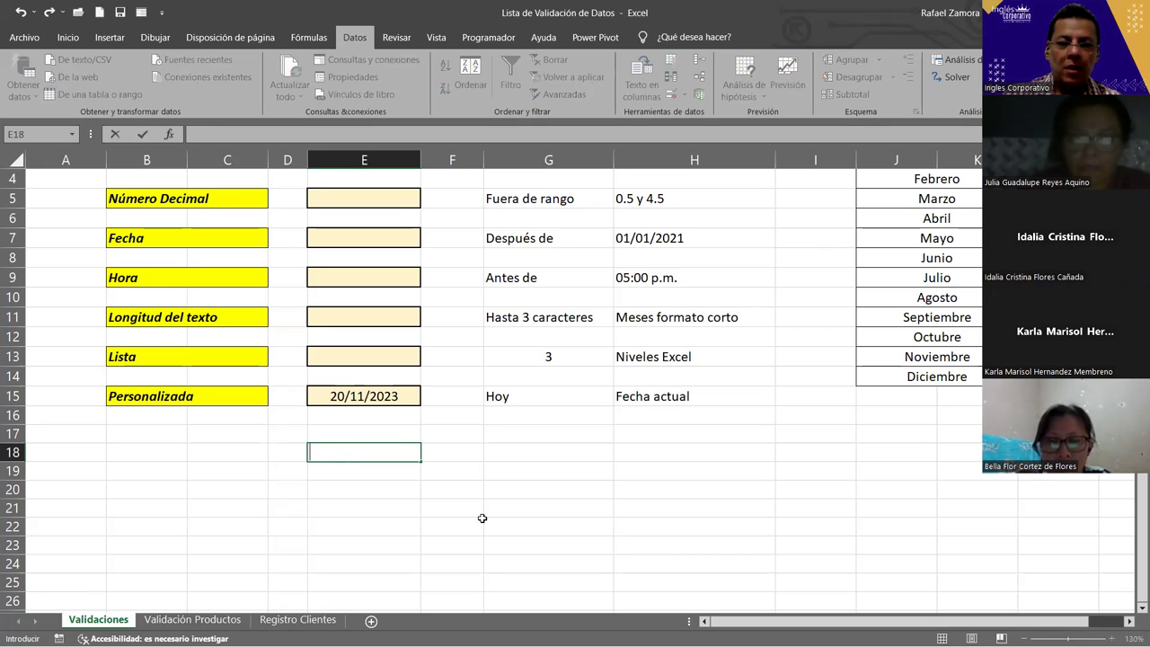
text(=EXACT)
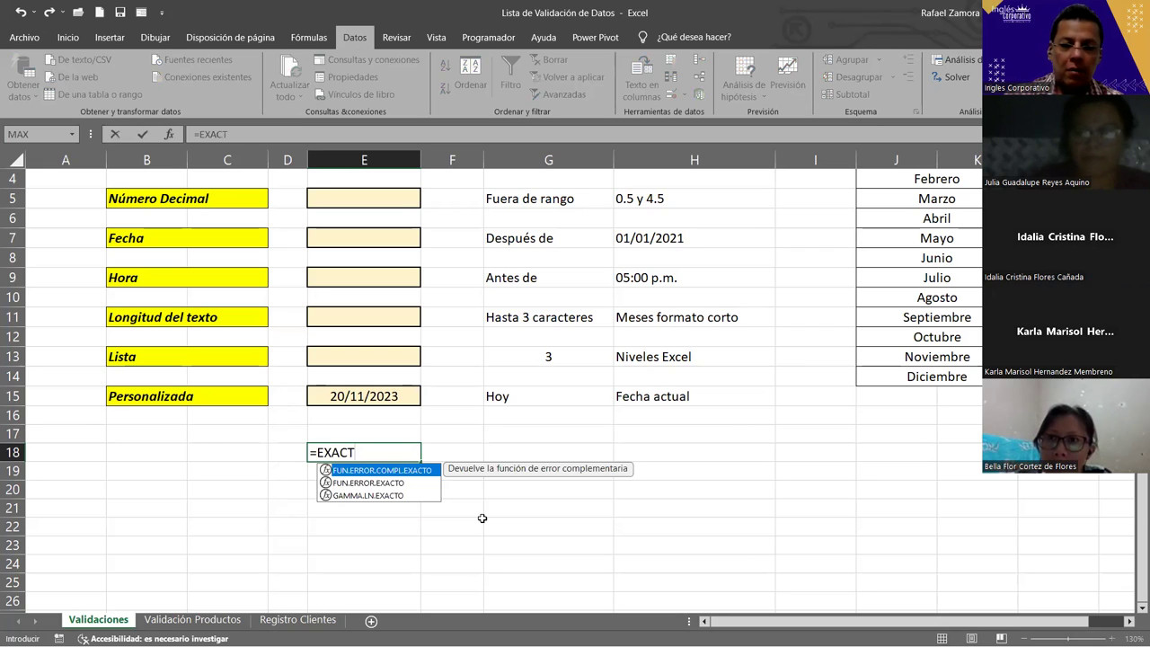
text(()
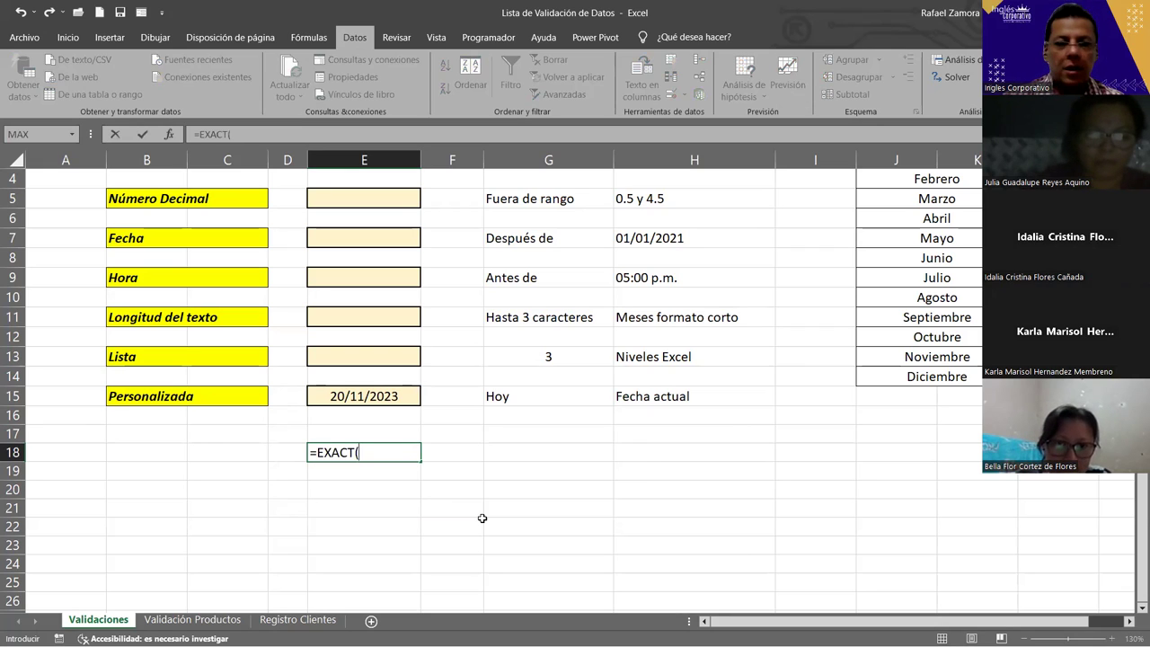
click(379, 396)
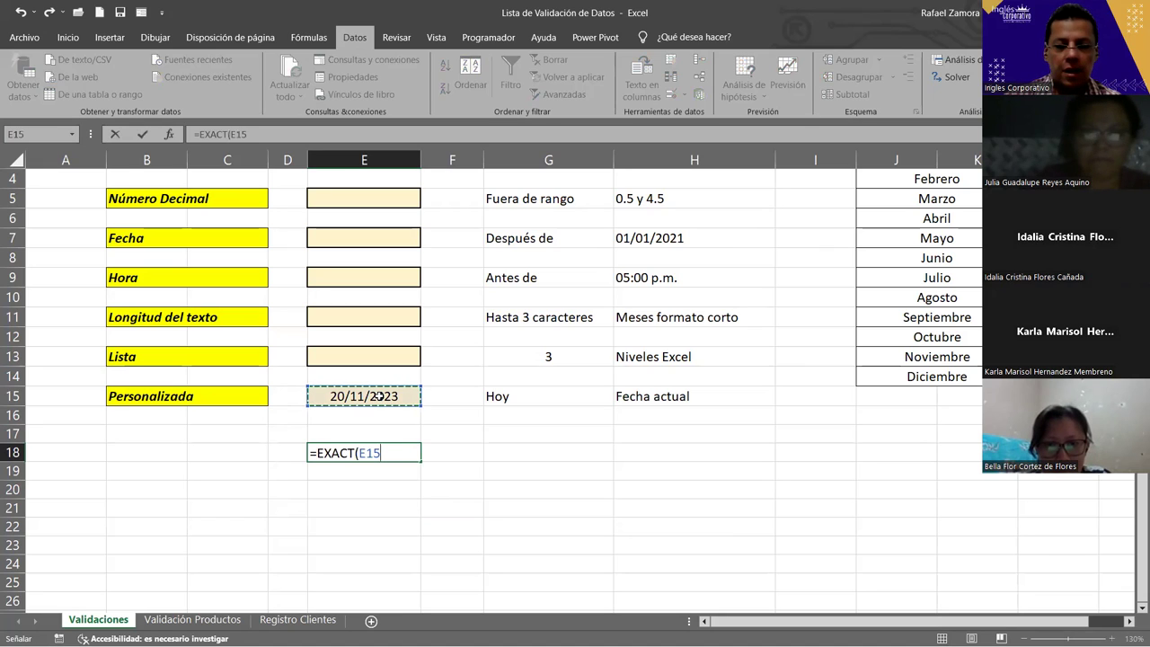
text(,)
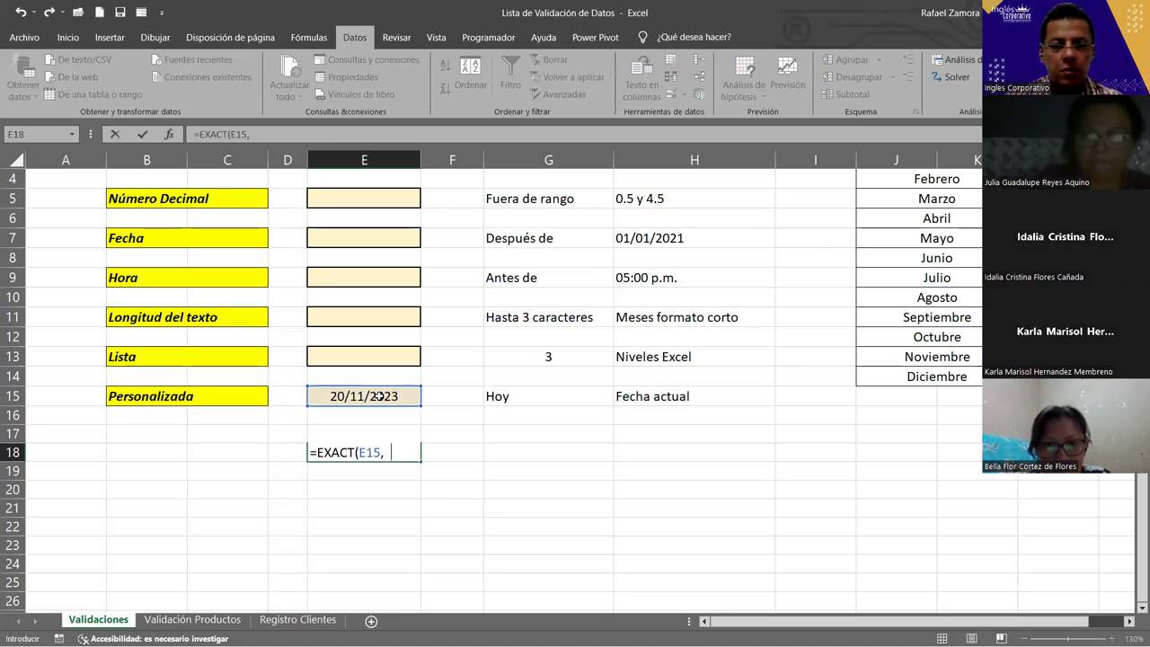
text(TODAY())
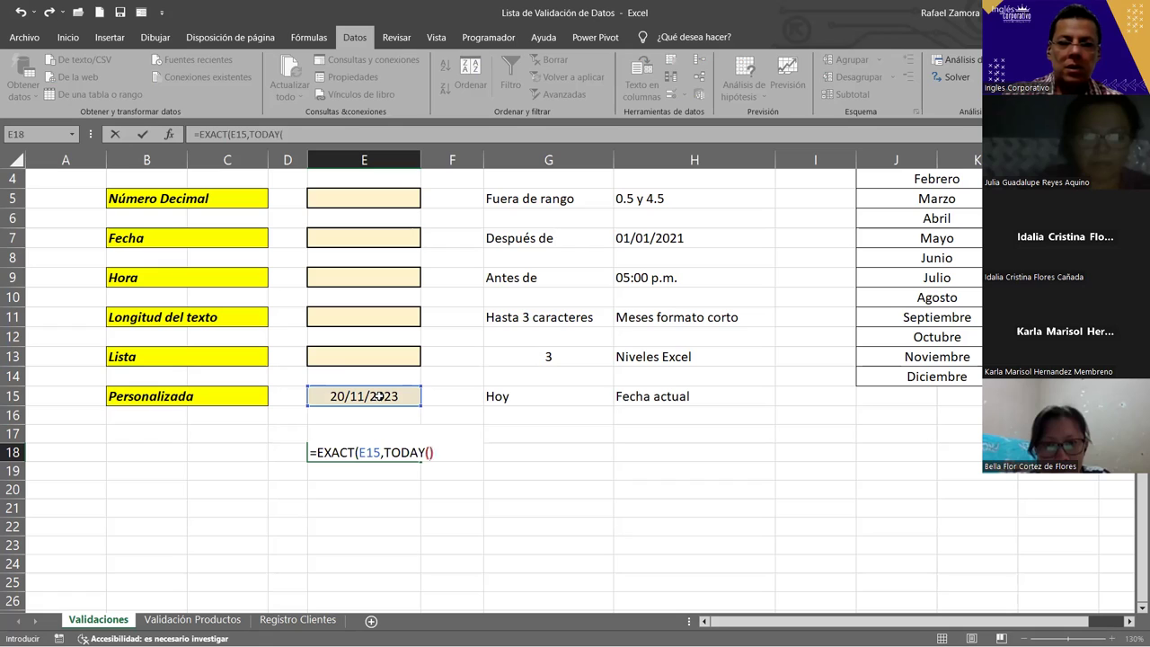
text())
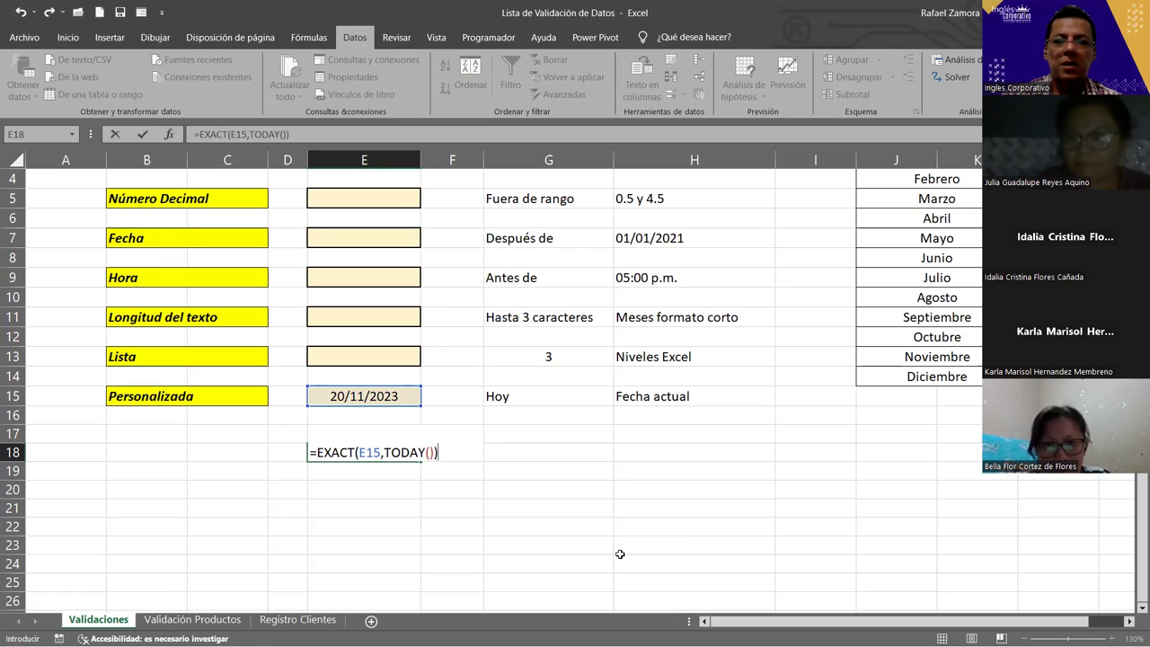
key(Return)
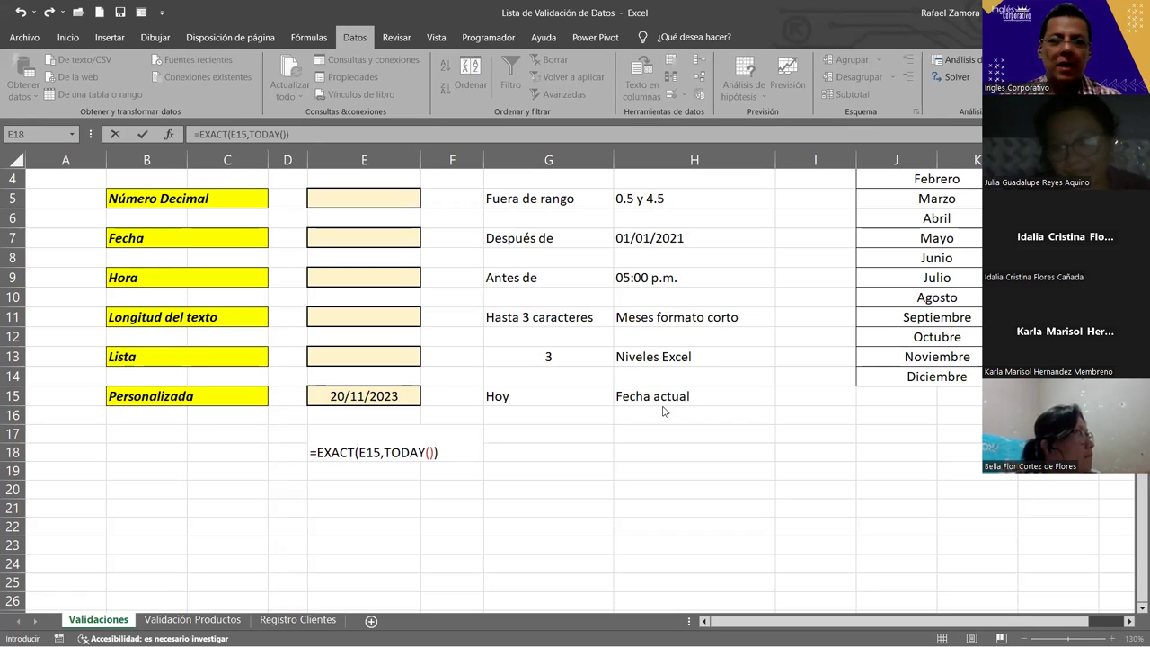
Discard E18's trial formula and copy the Personalizada label from B15 to B17
key(Escape)
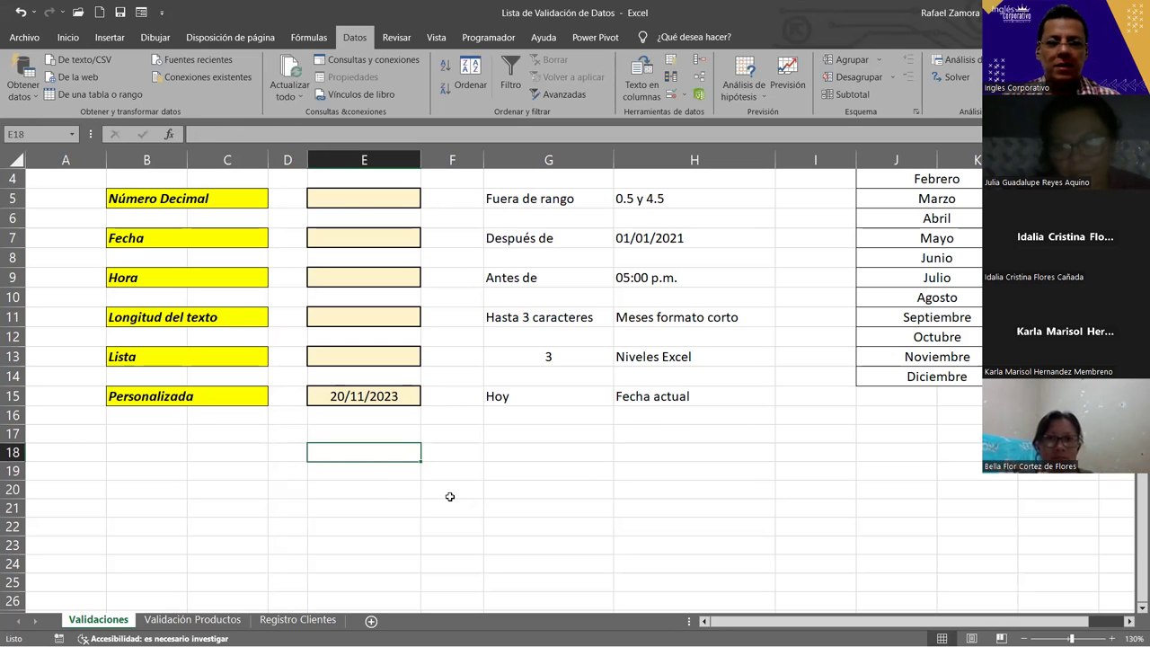
click(224, 397)
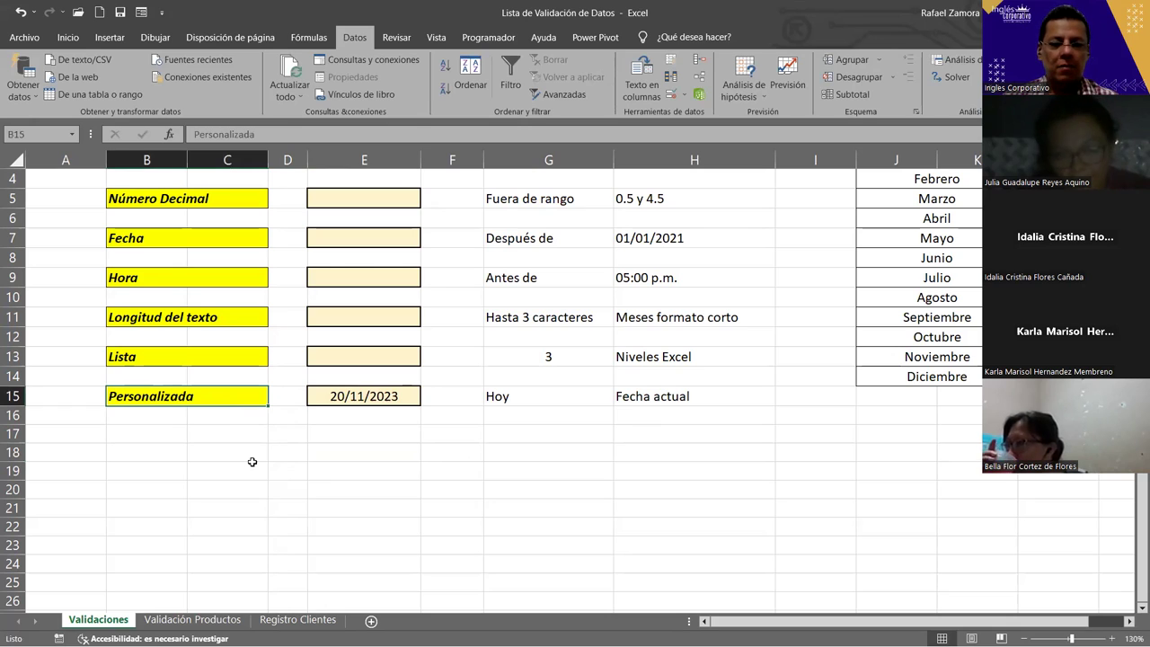
key(ctrl+c)
click(176, 431)
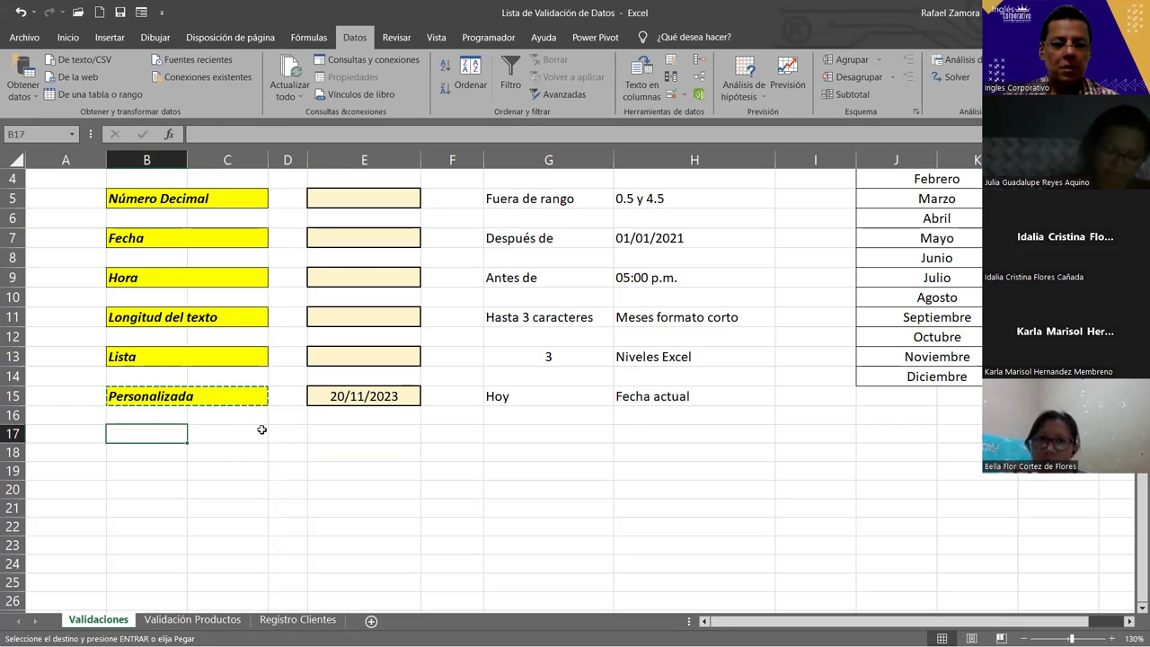
key(ctrl+v)
click(352, 400)
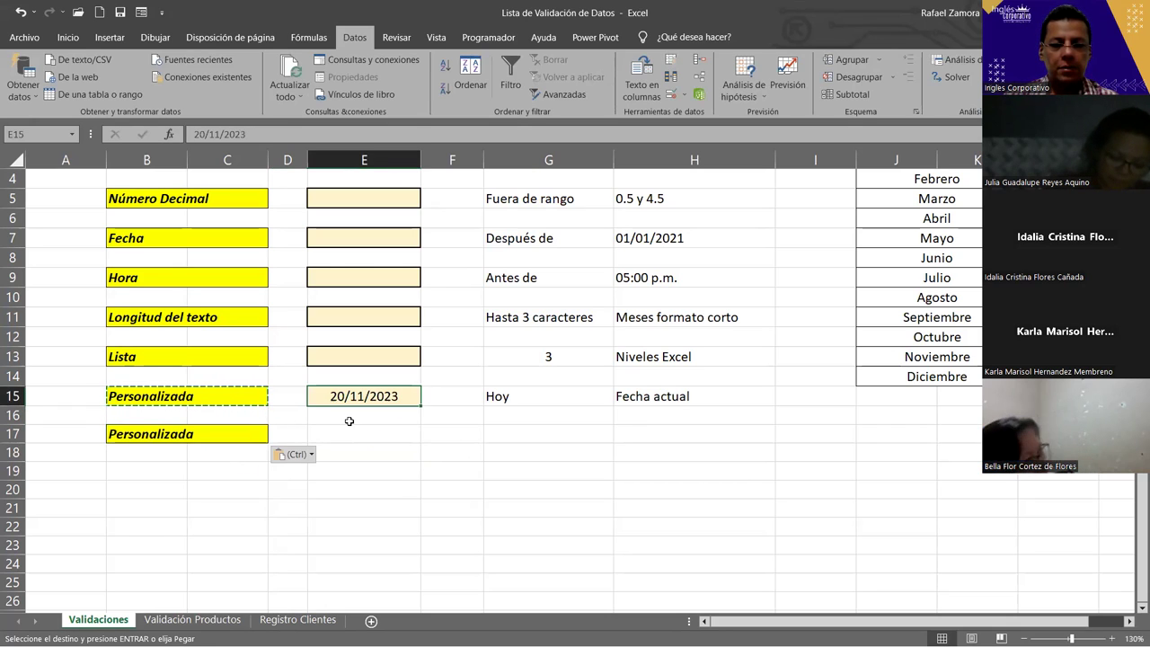
key(ctrl+v)
key(ctrl+z)
click(380, 399)
Copy the styled input box from E13 to E17
click(392, 361)
key(ctrl+c)
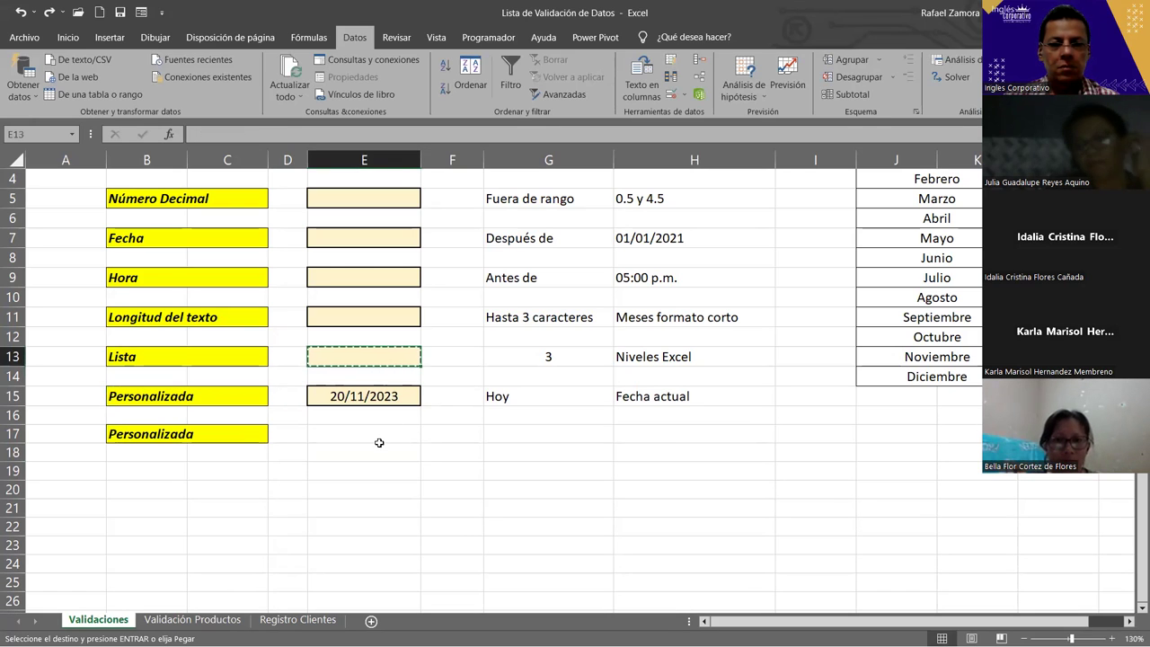
click(379, 443)
key(ctrl+v)
click(509, 531)
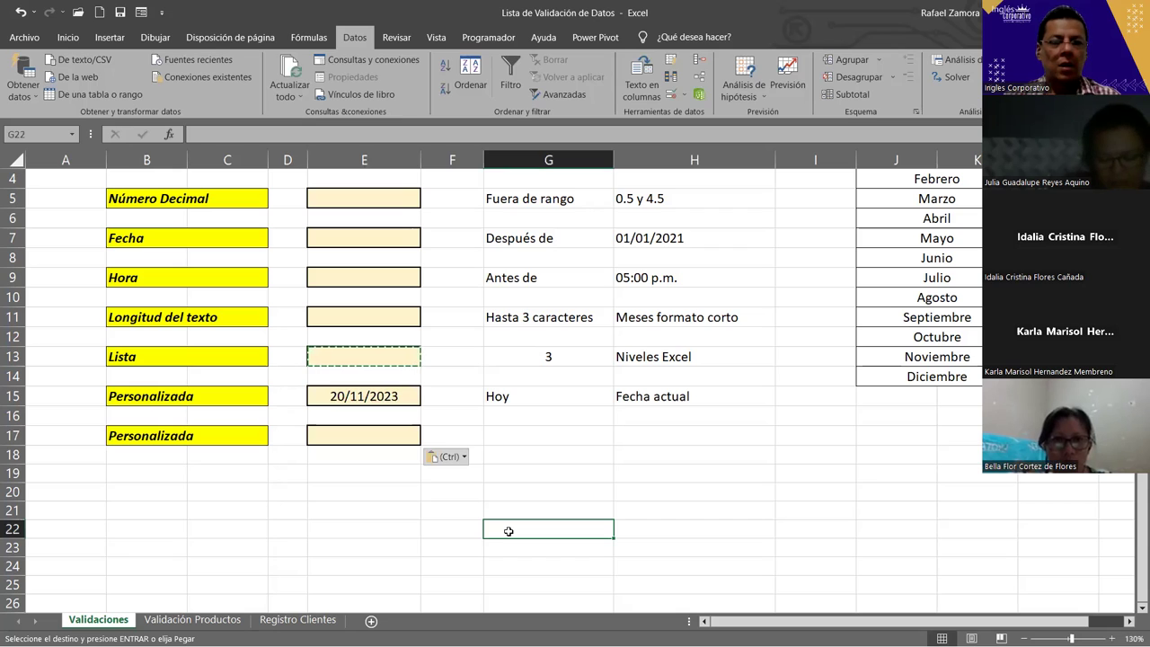
Rename the B17 label to Mayusculas
click(176, 435)
double_click(199, 438)
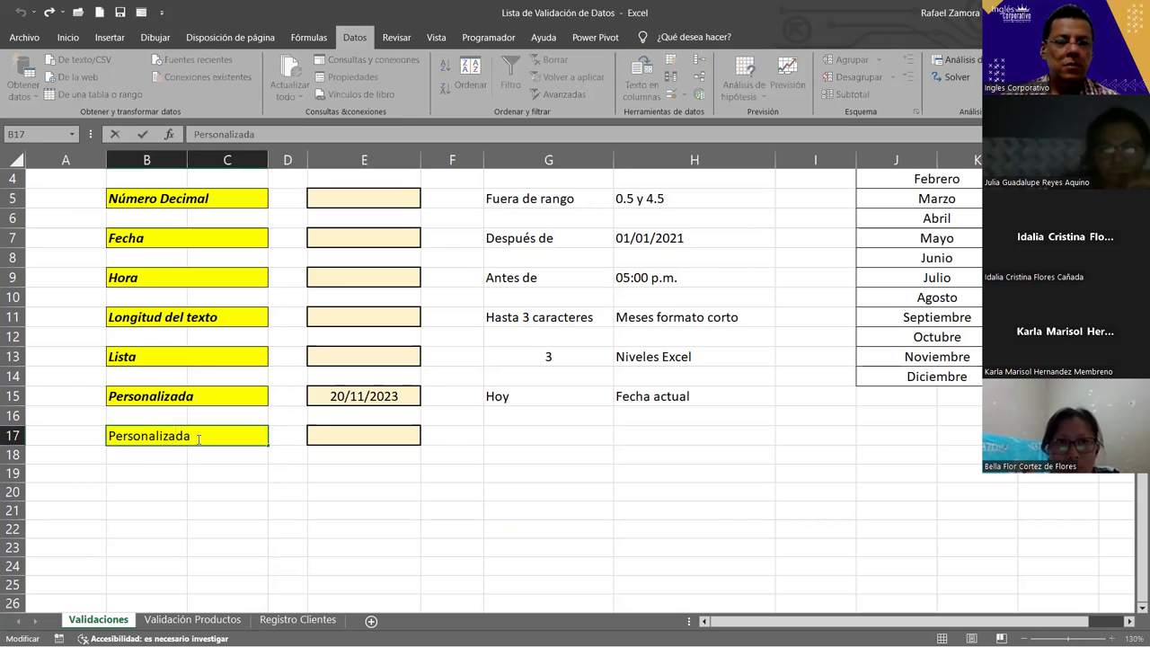
drag(198, 438, 9, 434)
text(m)
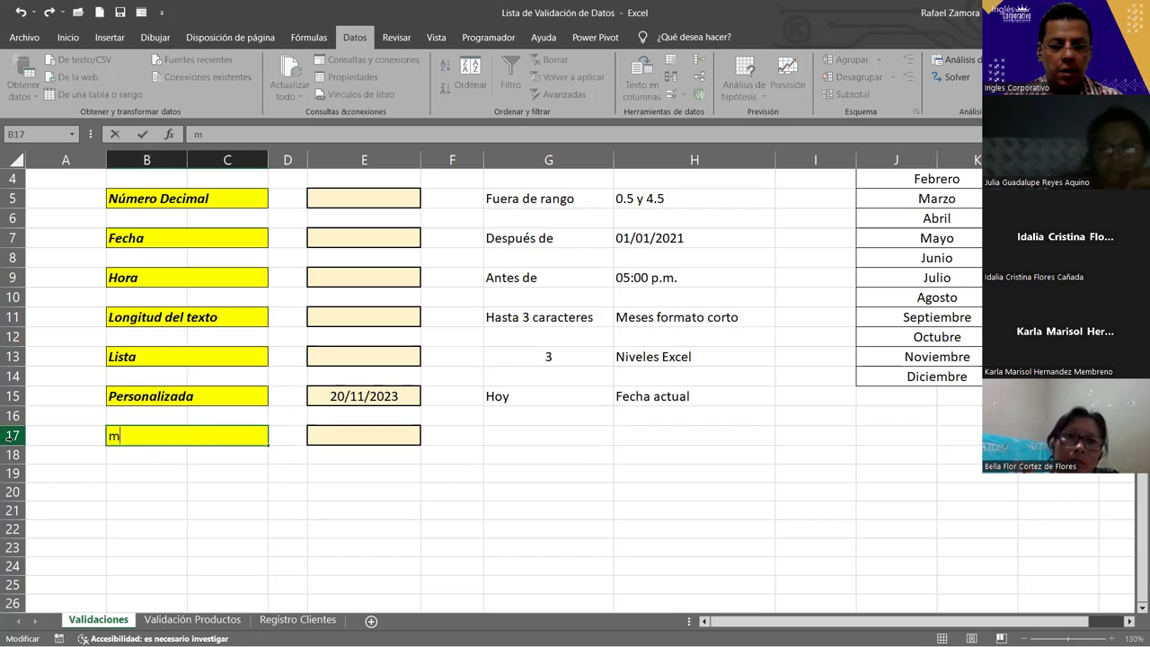
key(BackSpace)
text(Mayusculas)
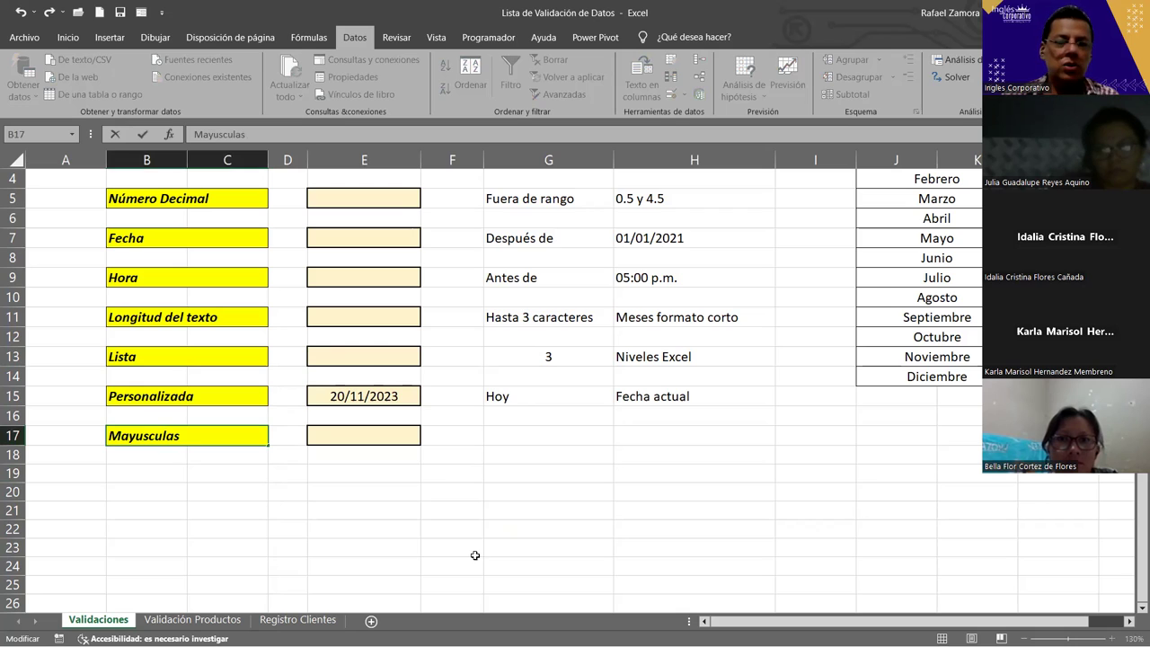
click(363, 603)
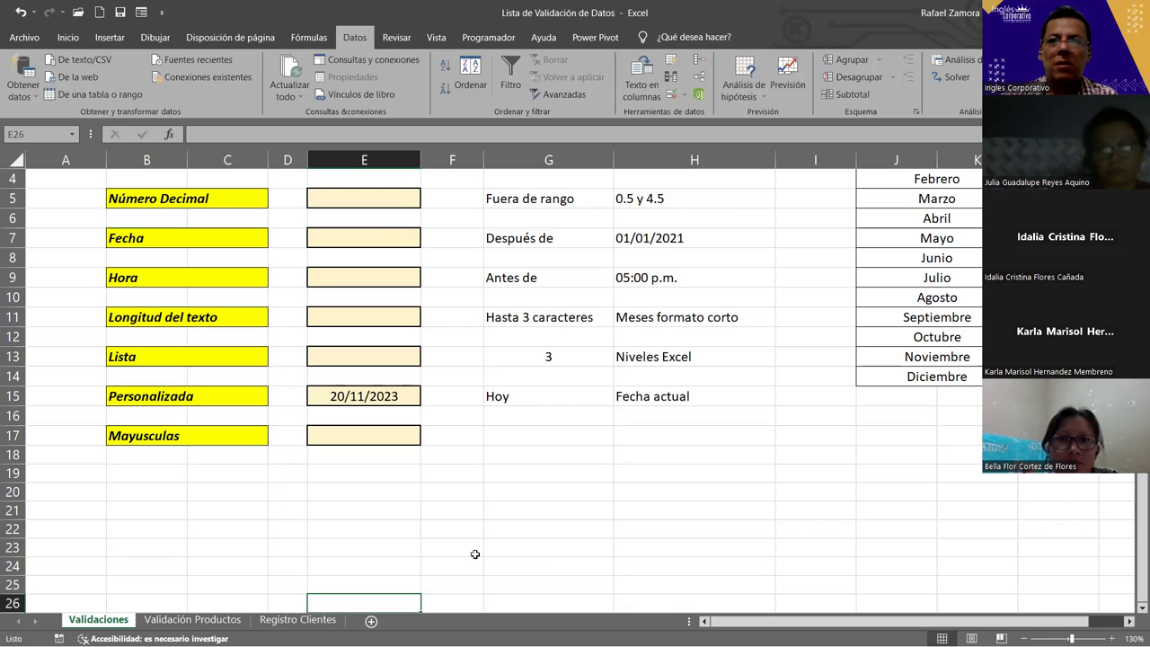
Copy the Mayusculas label and E17 input box down to row 19
click(183, 432)
key(ctrl+c)
click(168, 475)
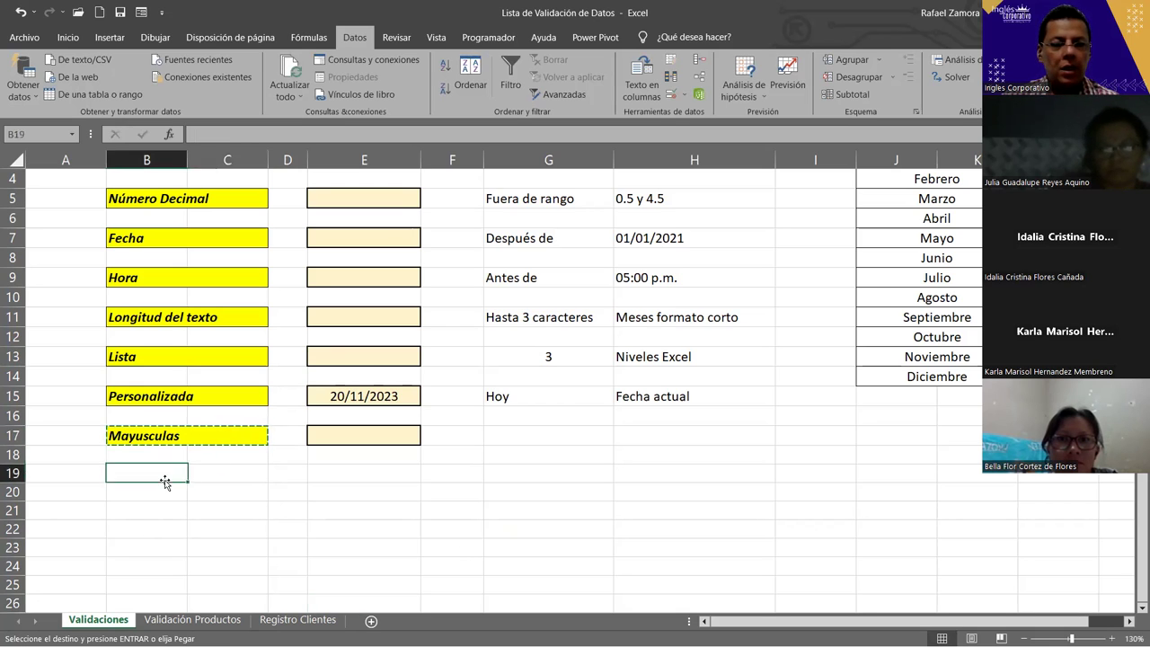
key(ctrl+v)
click(393, 433)
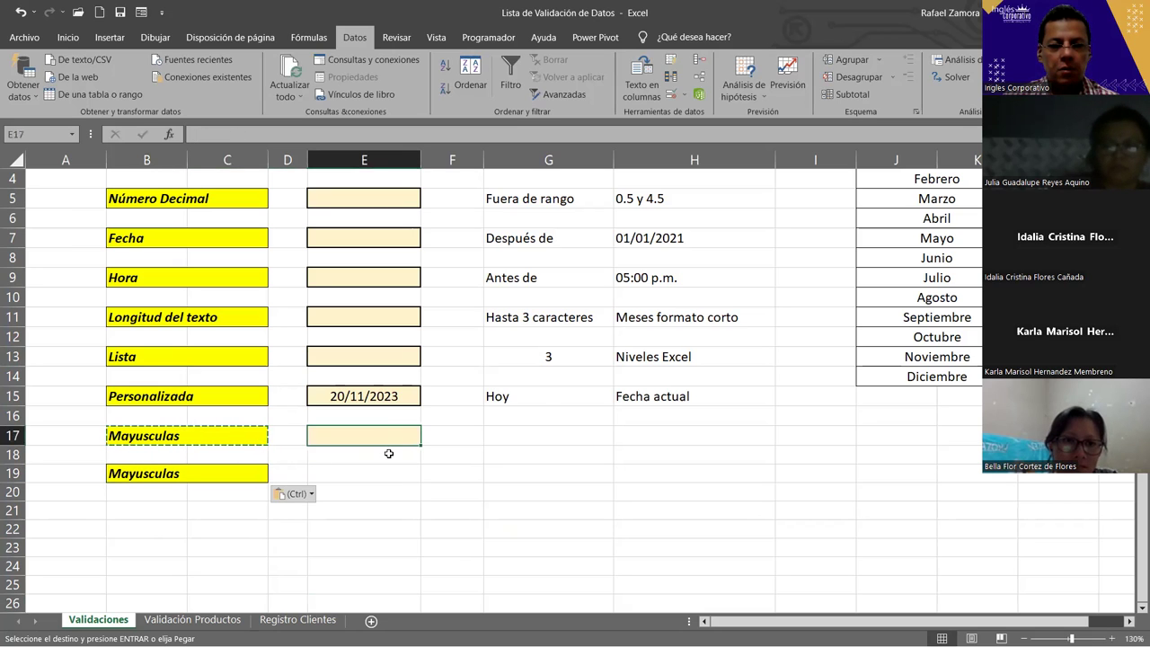
key(ctrl+c)
click(382, 472)
key(ctrl+v)
Rename the B19 label to Texto
click(168, 483)
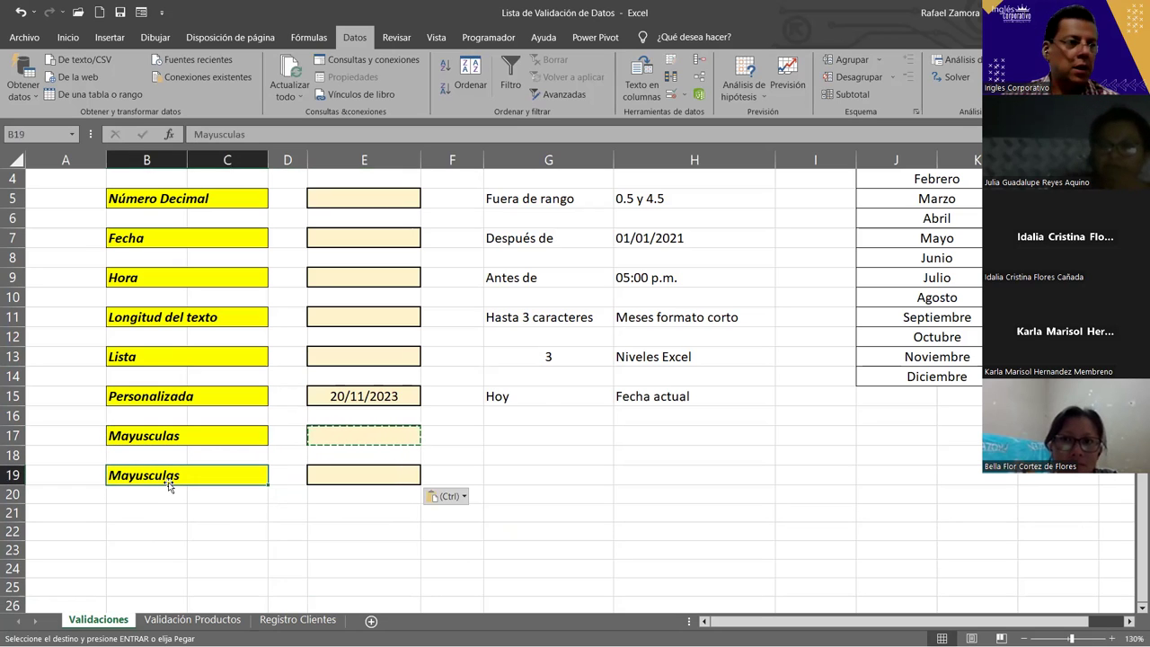
key(Escape)
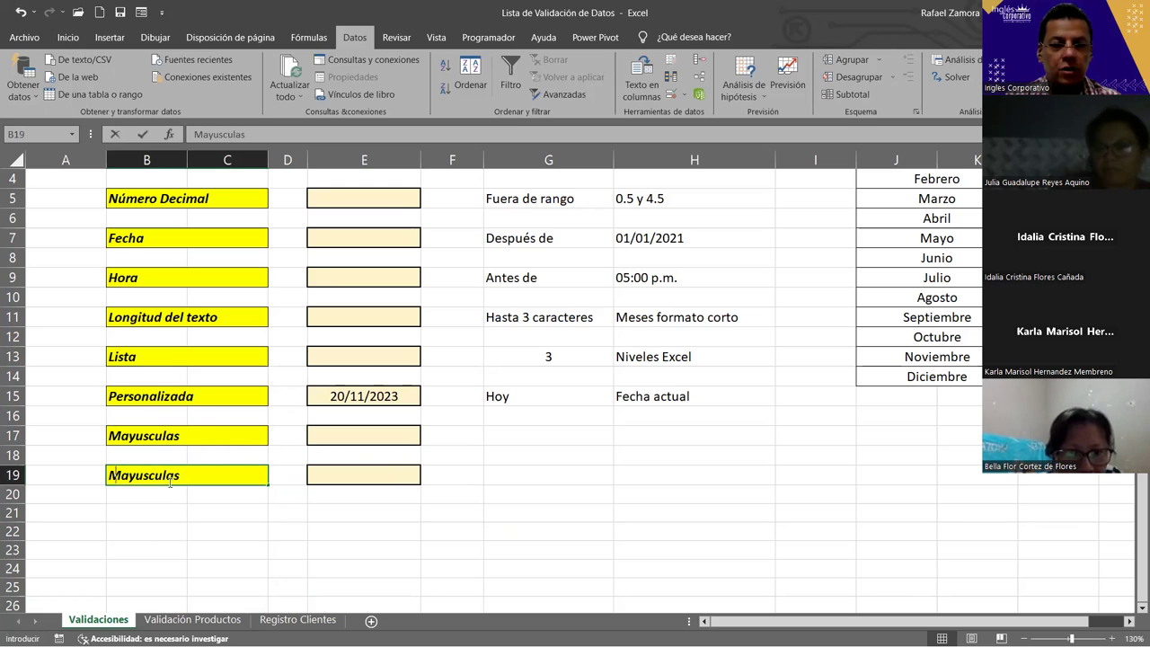
text(Texto)
key(Return)
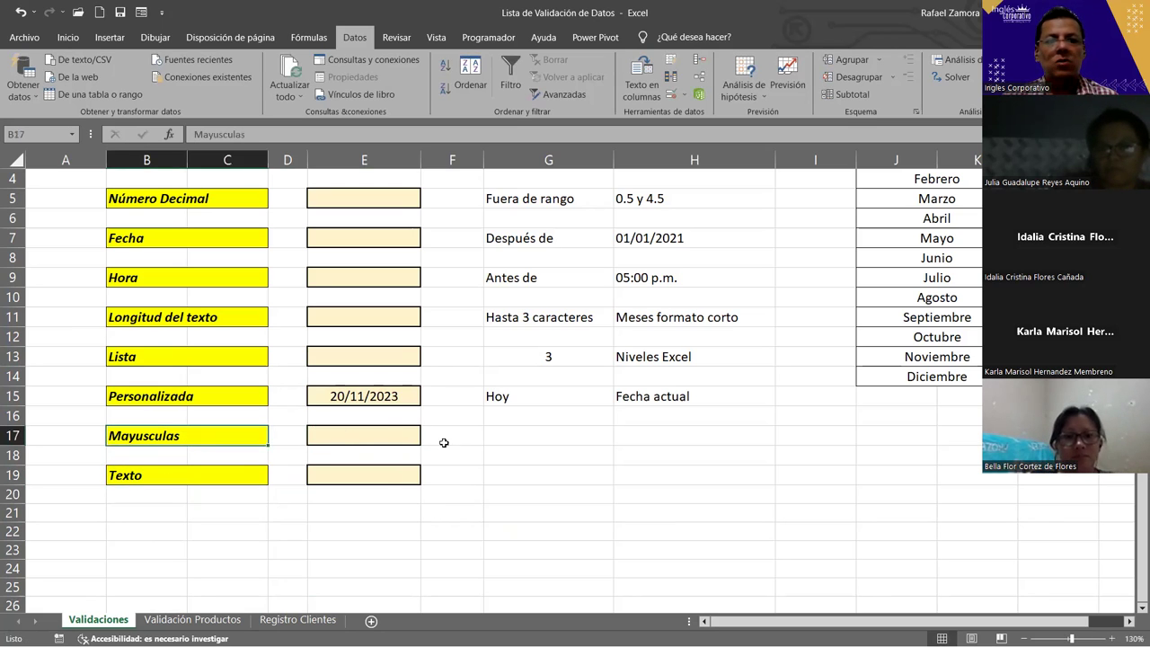
click(365, 455)
click(363, 469)
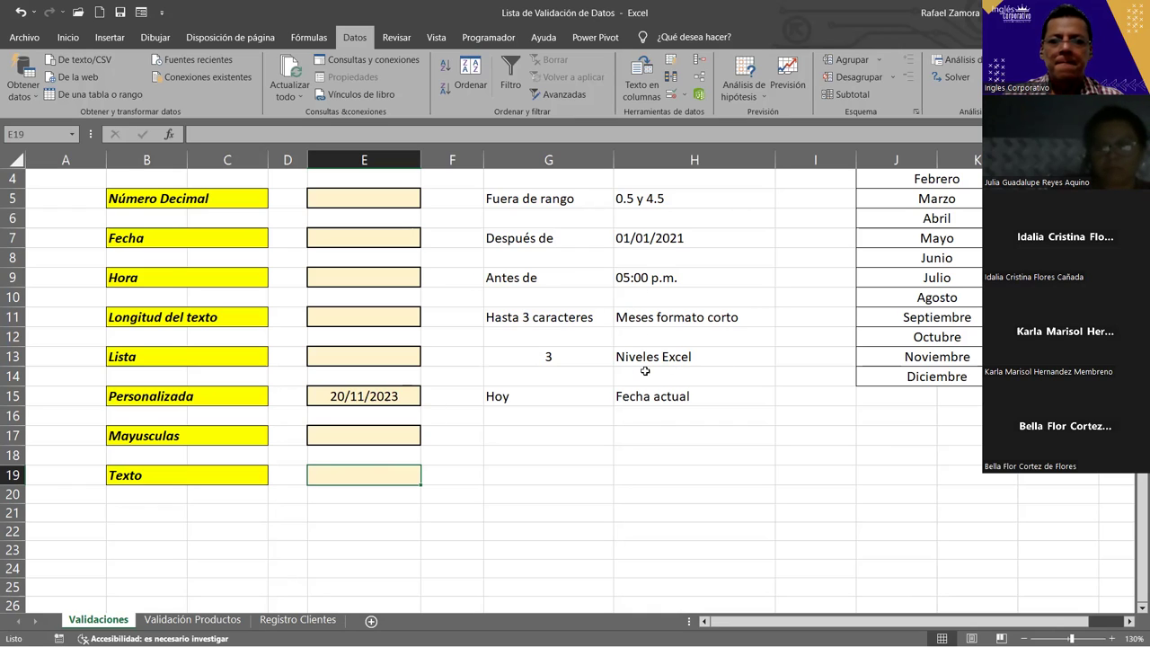
click(656, 399)
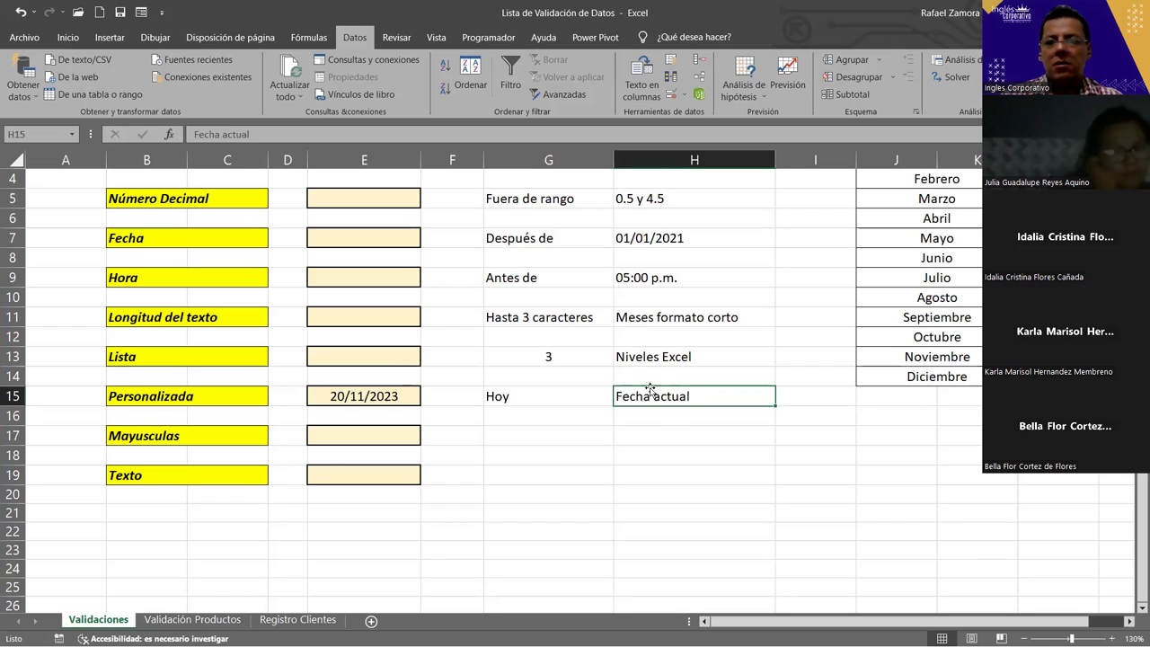
Enter =MAYUSC(H15) in cell H17
click(697, 439)
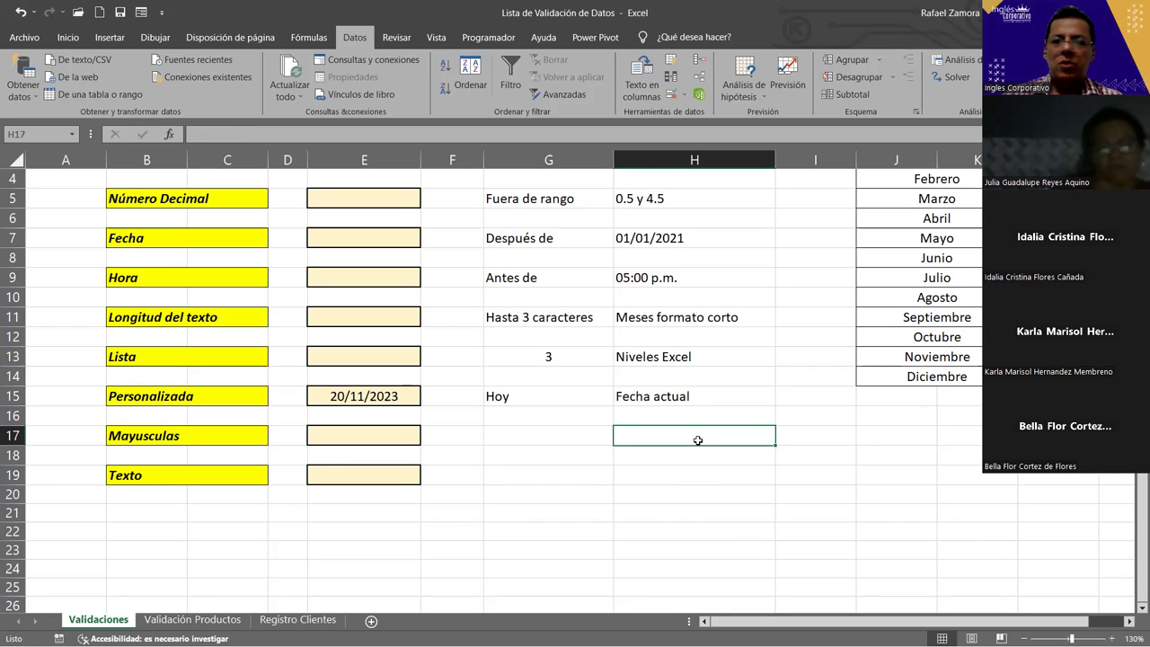
text(=)
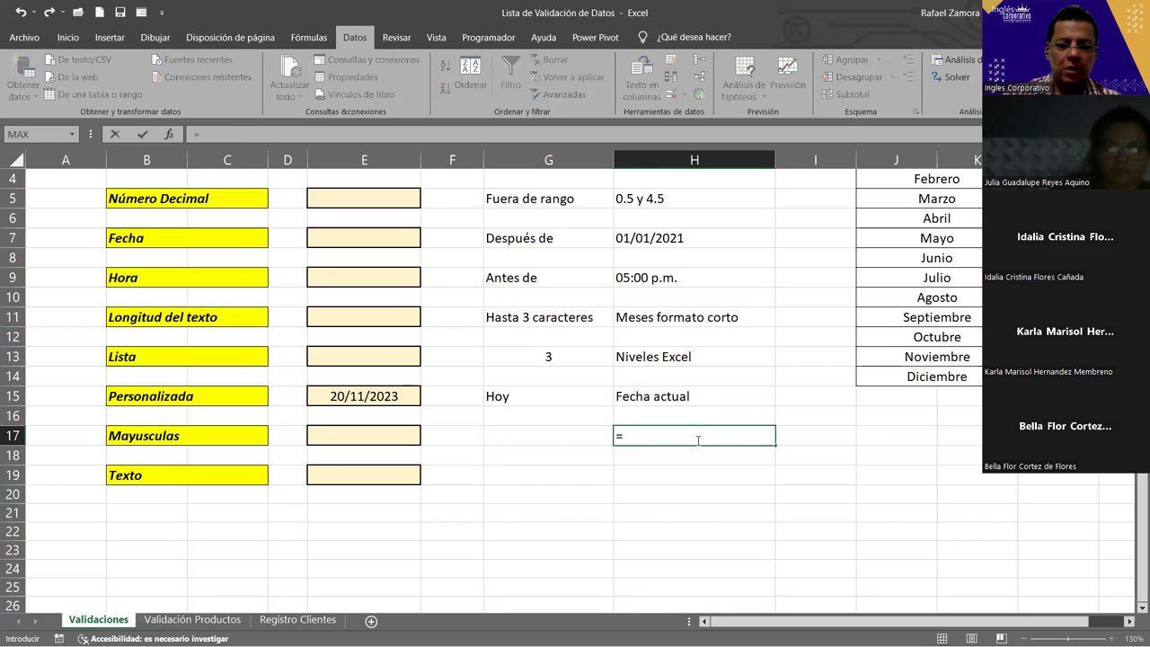
text(mayus)
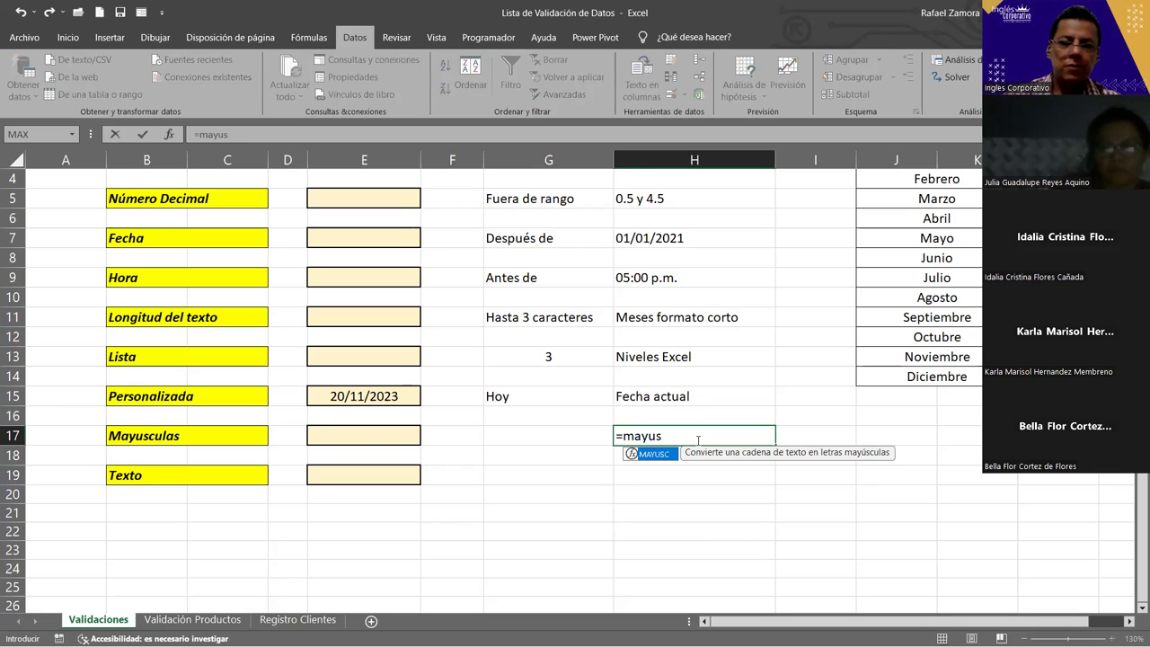
key(Tab)
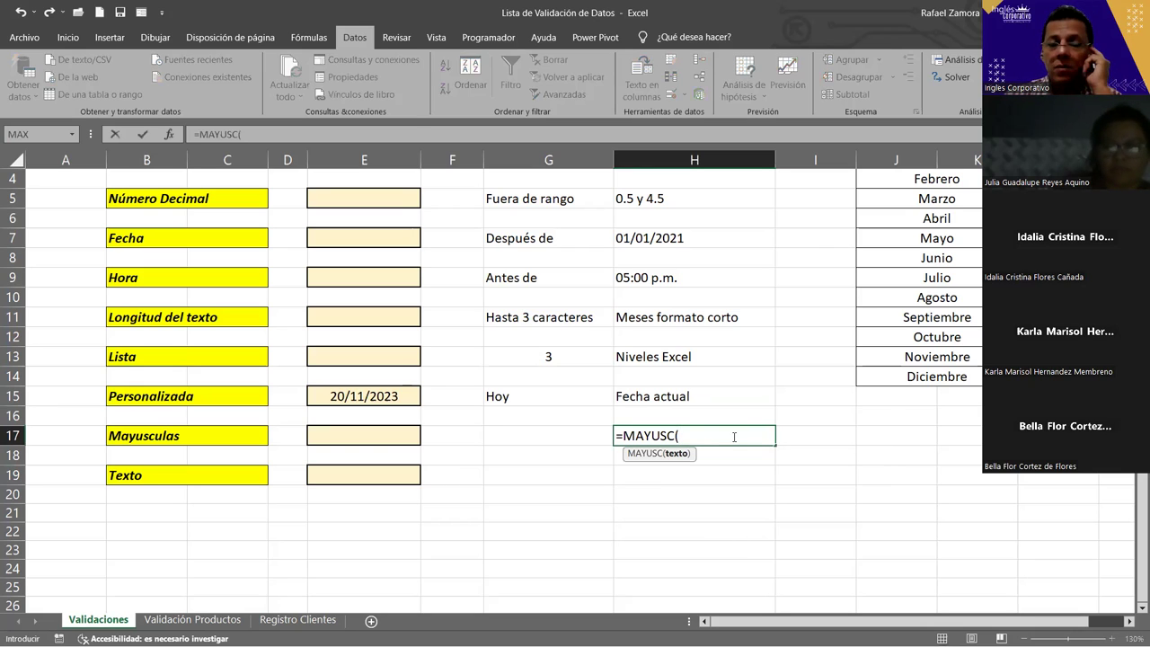
click(688, 392)
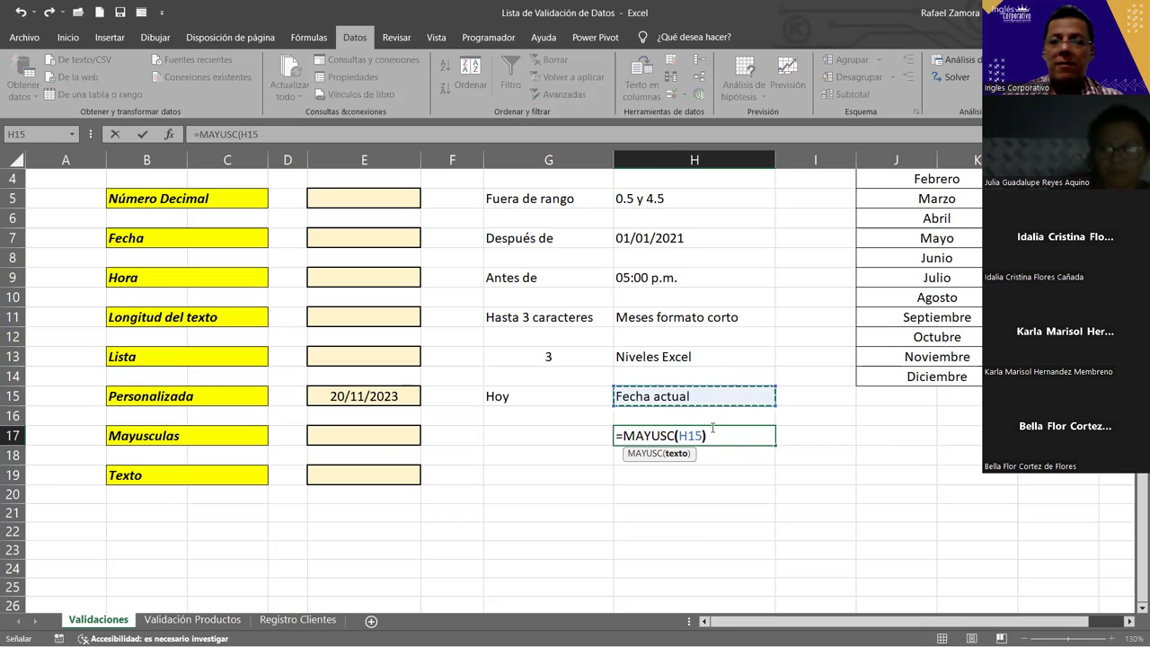
text())
key(Return)
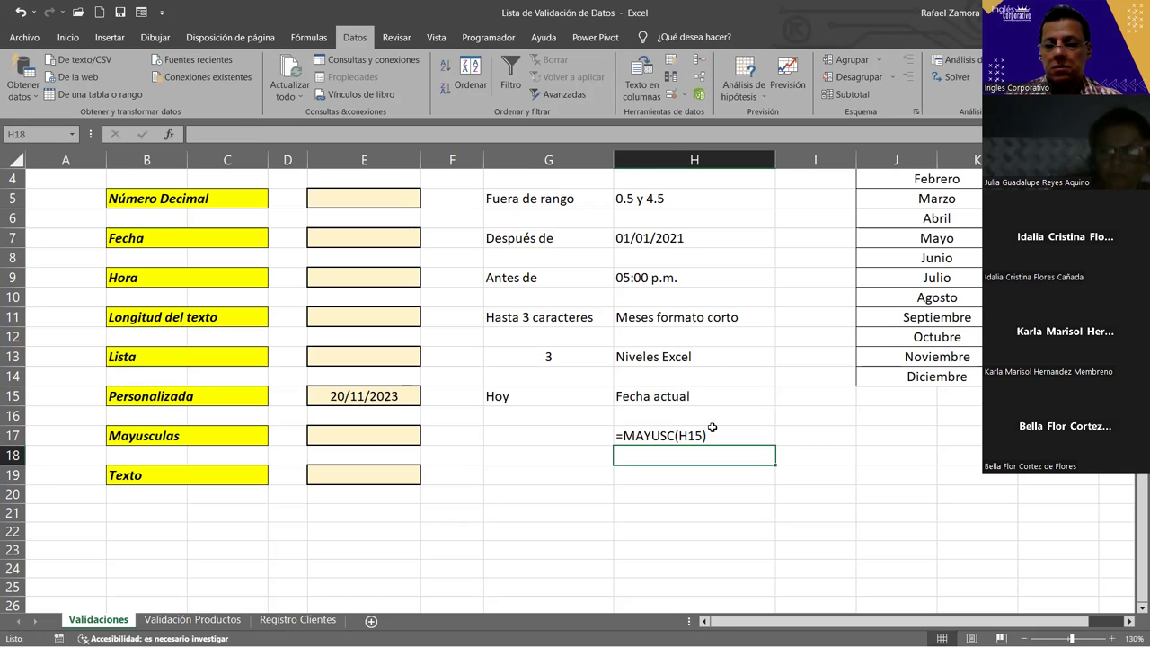
click(711, 431)
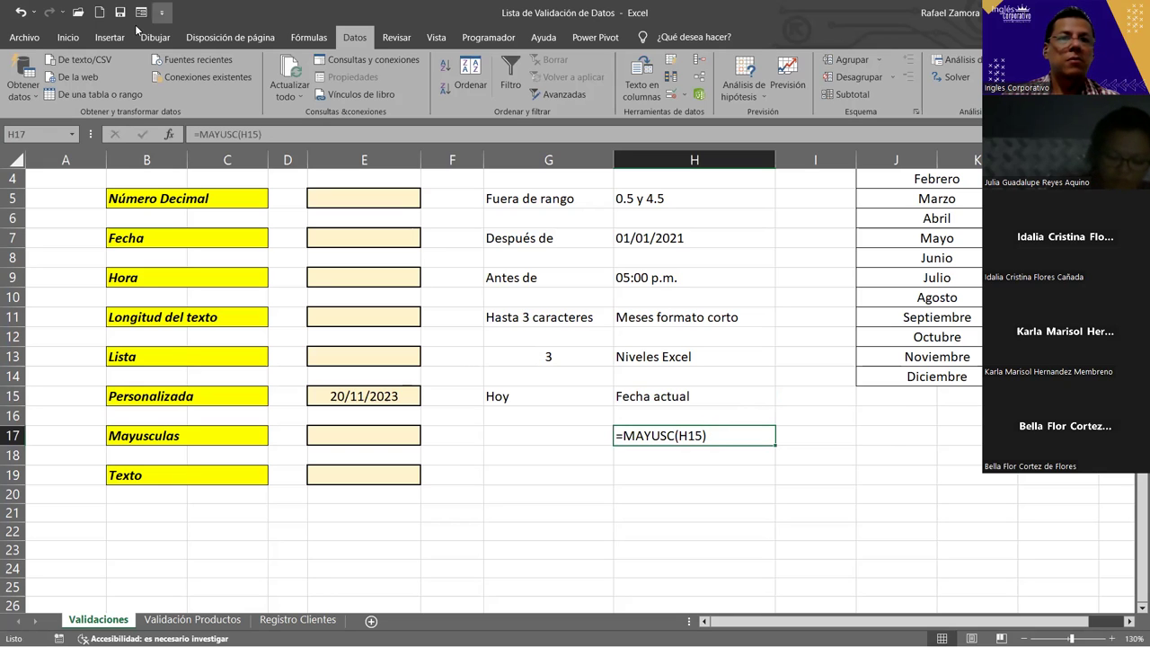
Change H17's number format to General and re-enter the formula so it shows FECHA ACTUAL
click(68, 39)
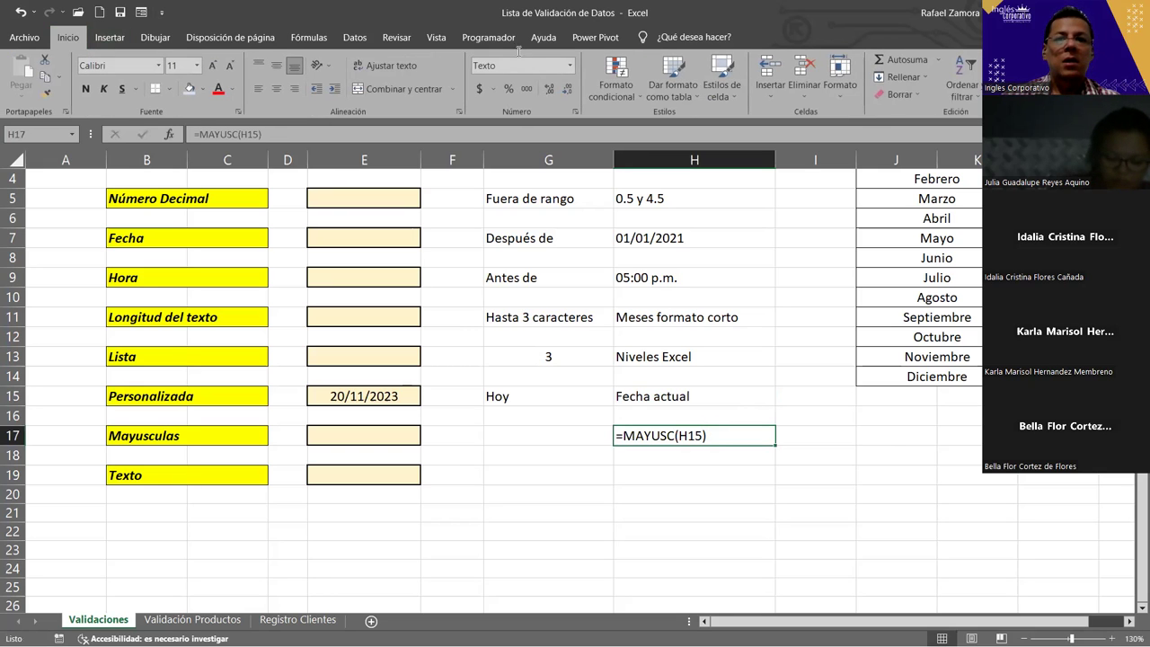
click(569, 66)
click(539, 93)
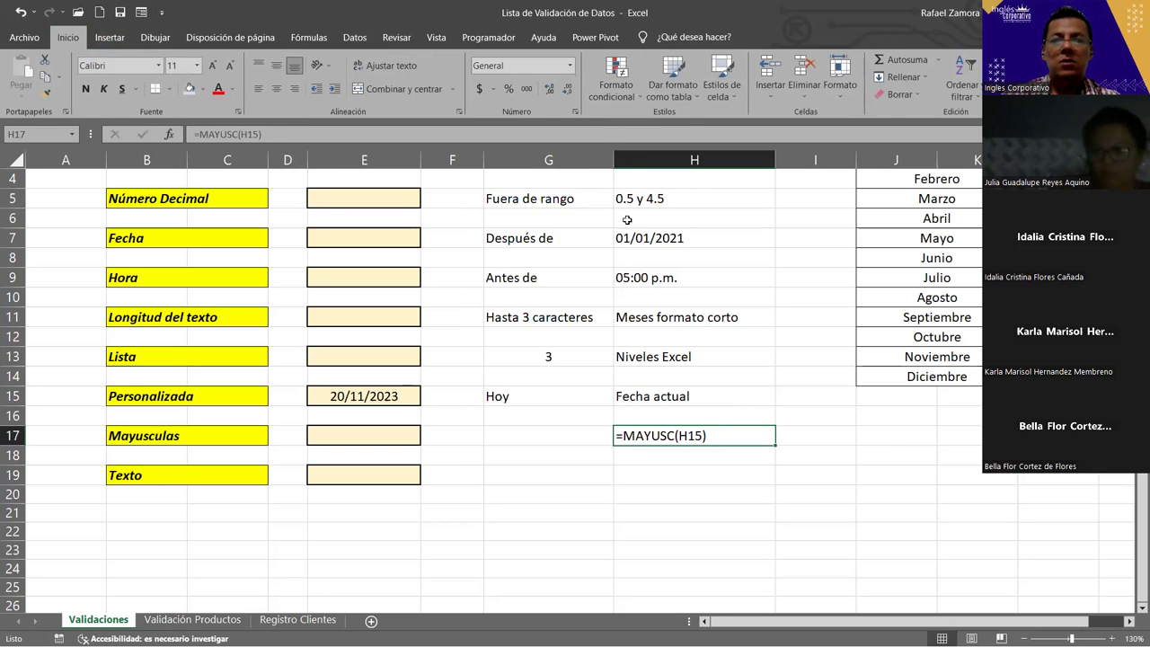
click(598, 134)
key(Return)
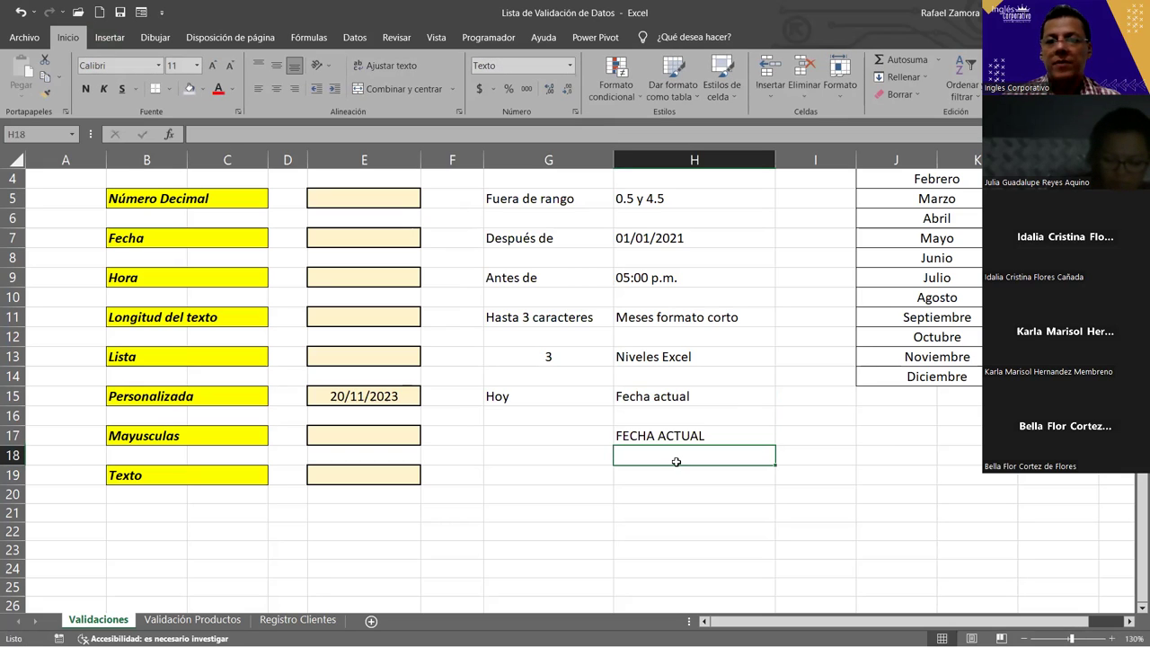
Check the result, then clear H17 and select cell E17
click(690, 436)
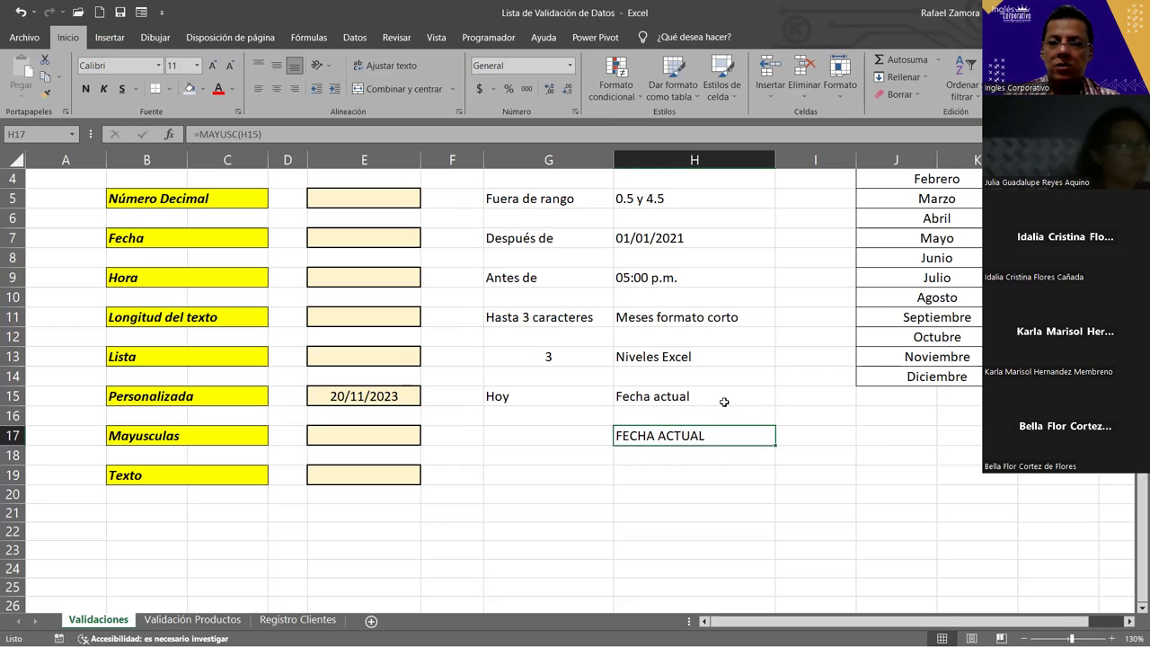
click(724, 400)
click(737, 438)
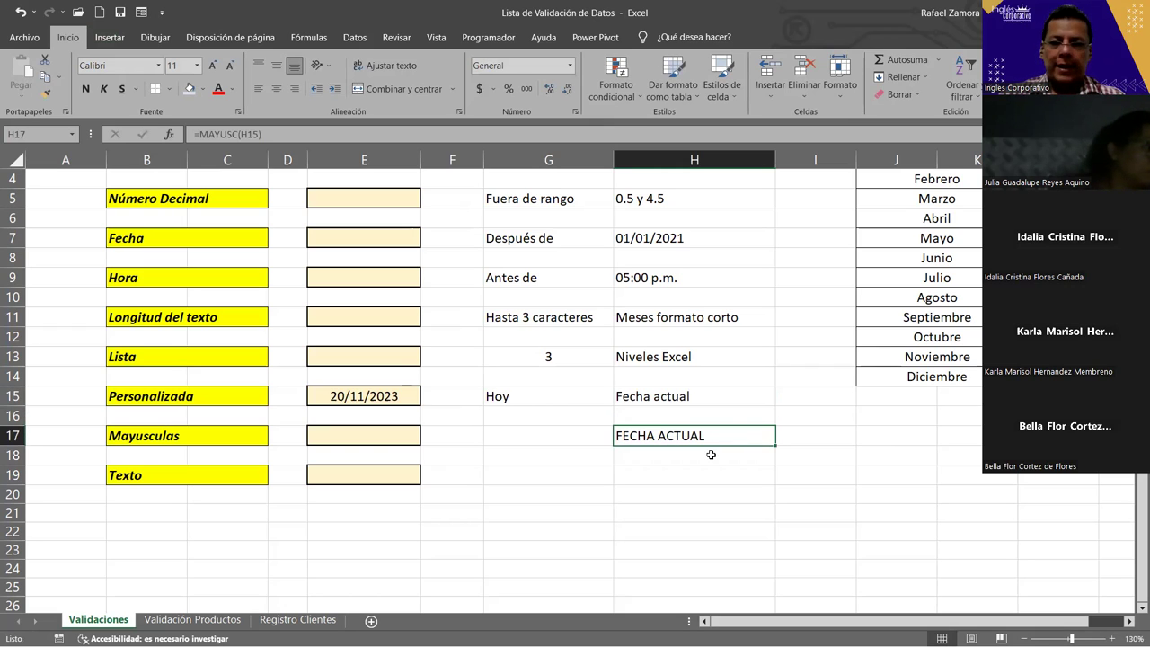
click(710, 454)
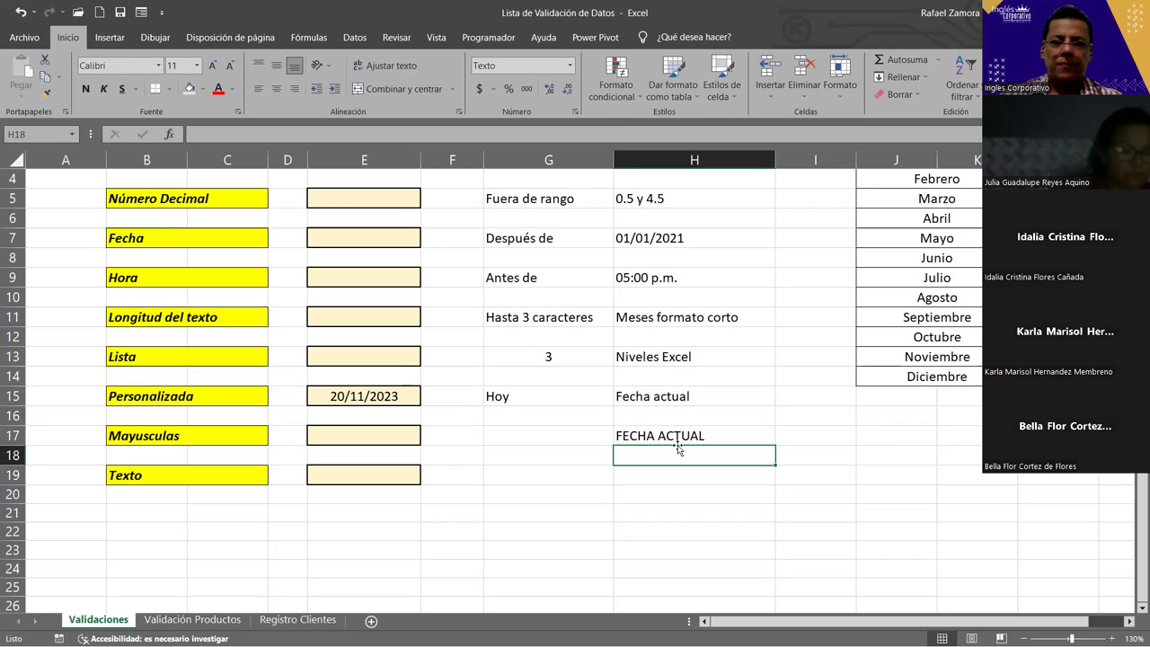
click(682, 434)
key(Delete)
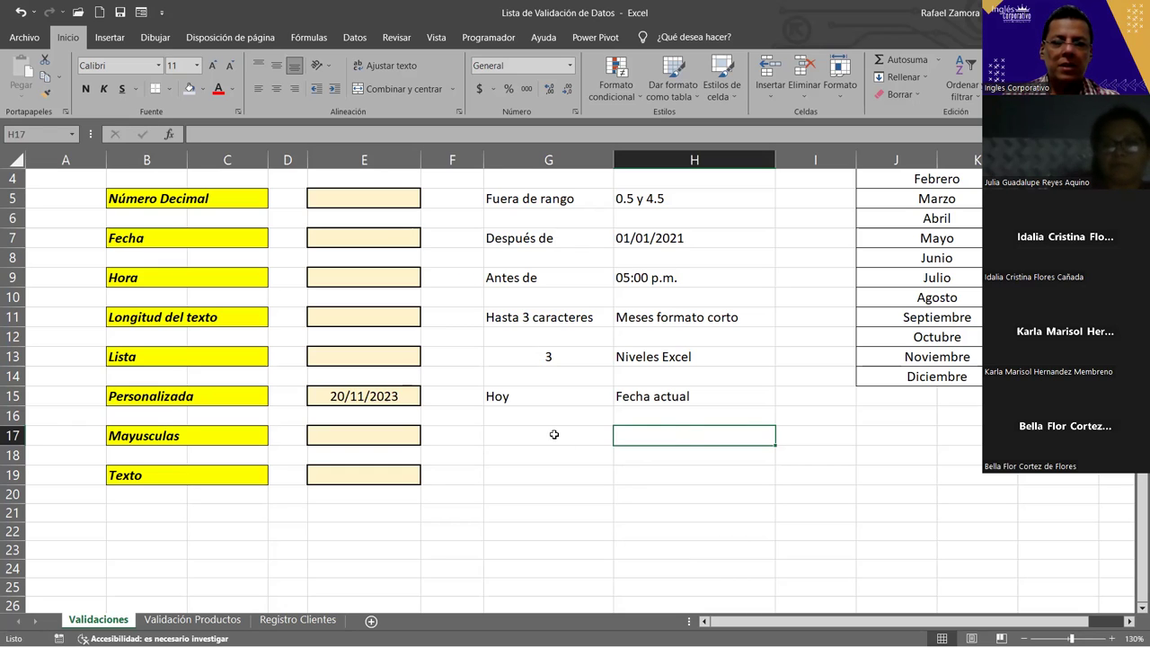
click(387, 437)
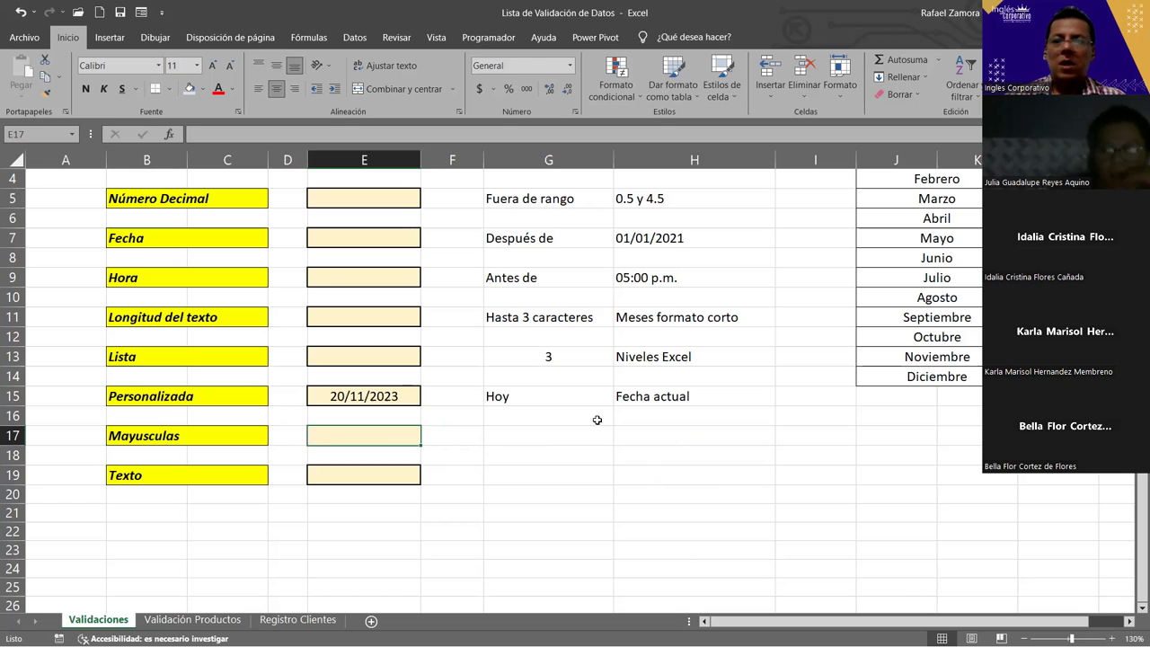
Open Data Validation for E17 and choose Personalizada as the allowed type
click(340, 37)
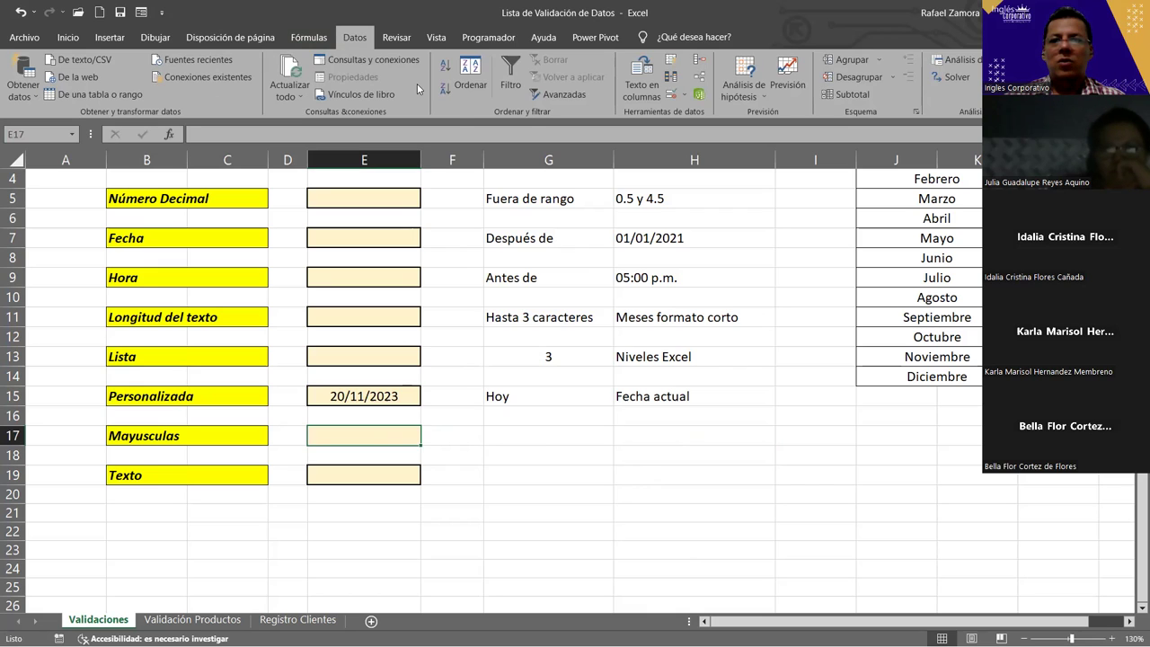
click(670, 96)
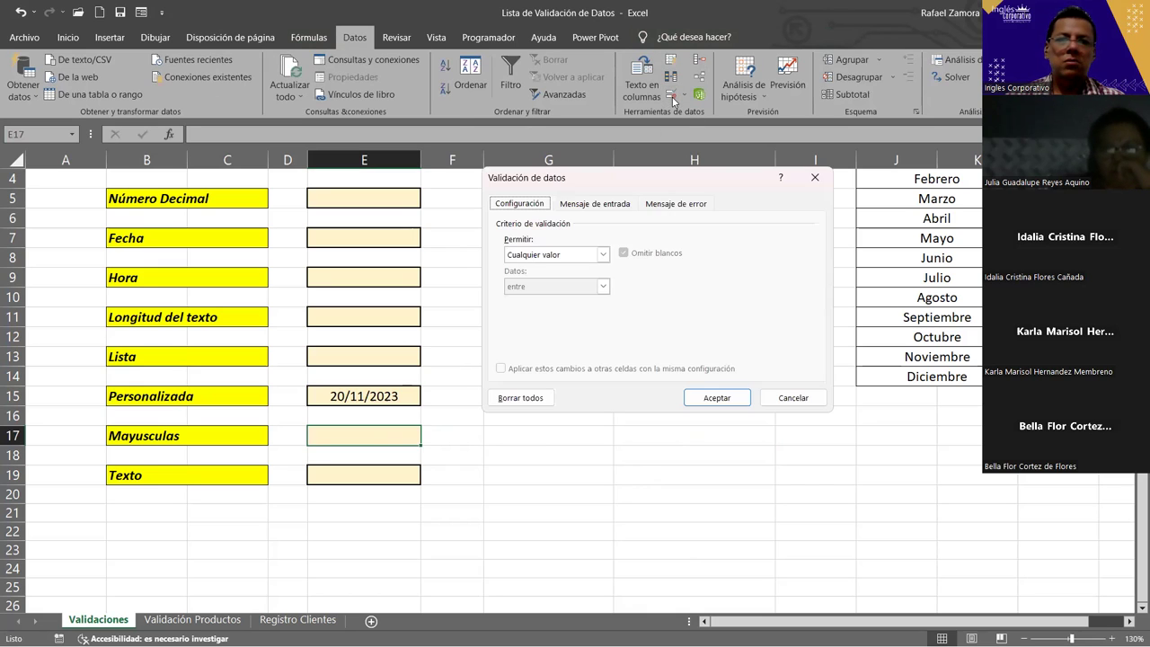
click(601, 255)
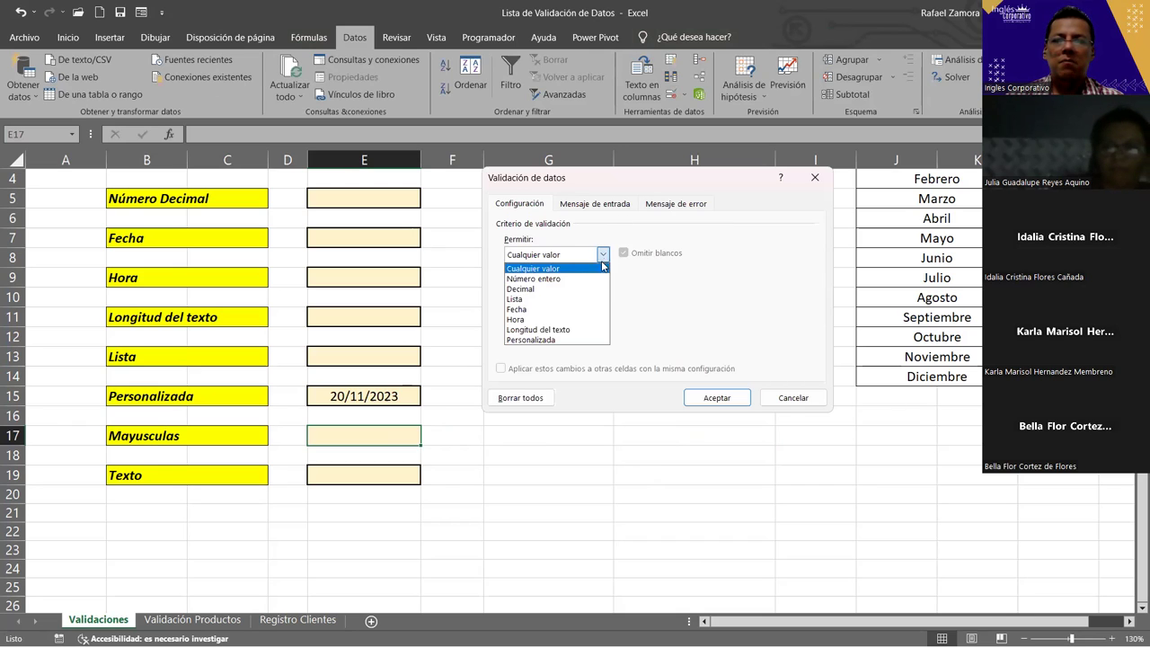
click(563, 342)
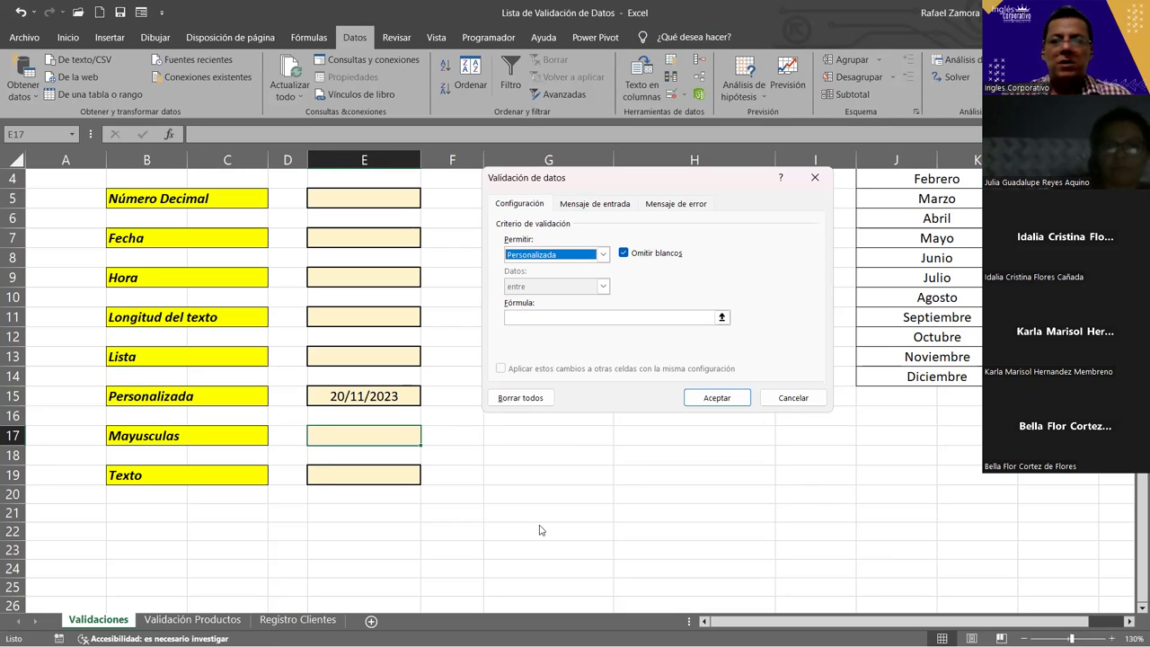
click(566, 317)
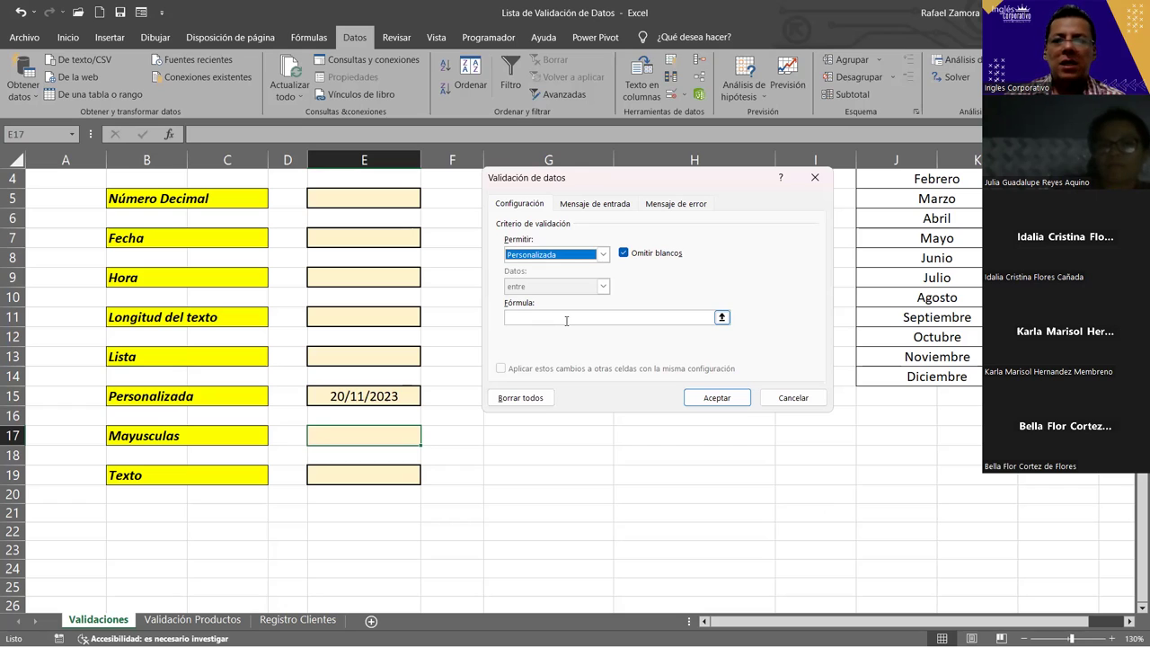
Type =IGUAL(E17,MAYUSC into E17's validation formula box
click(566, 317)
click(566, 317)
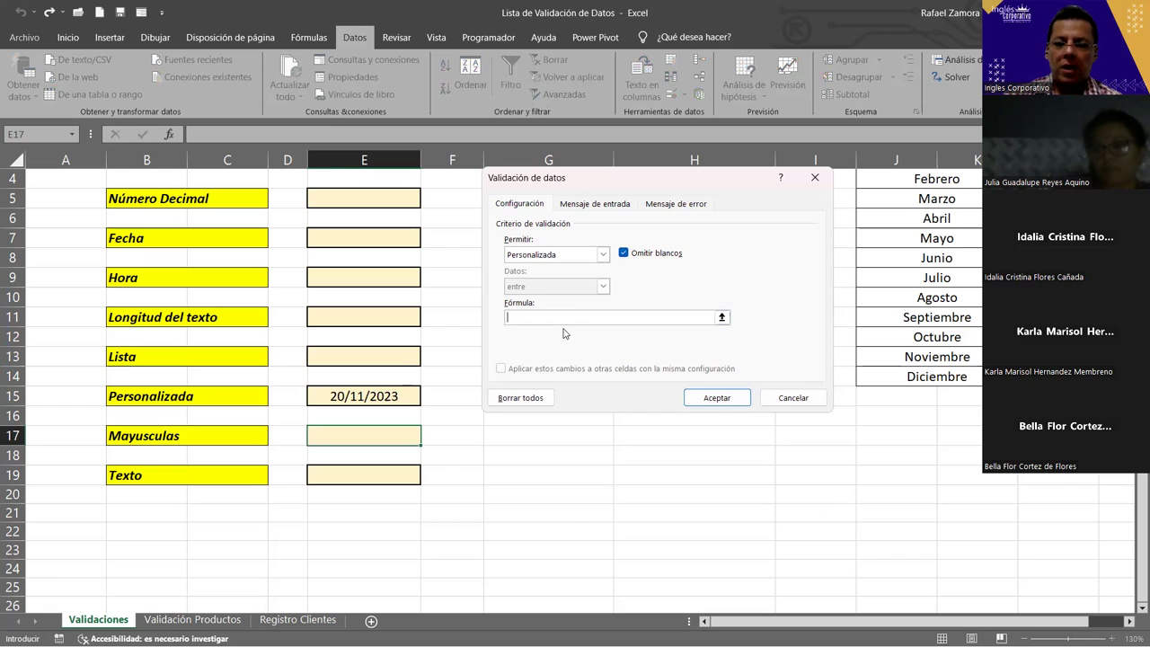
text(=)
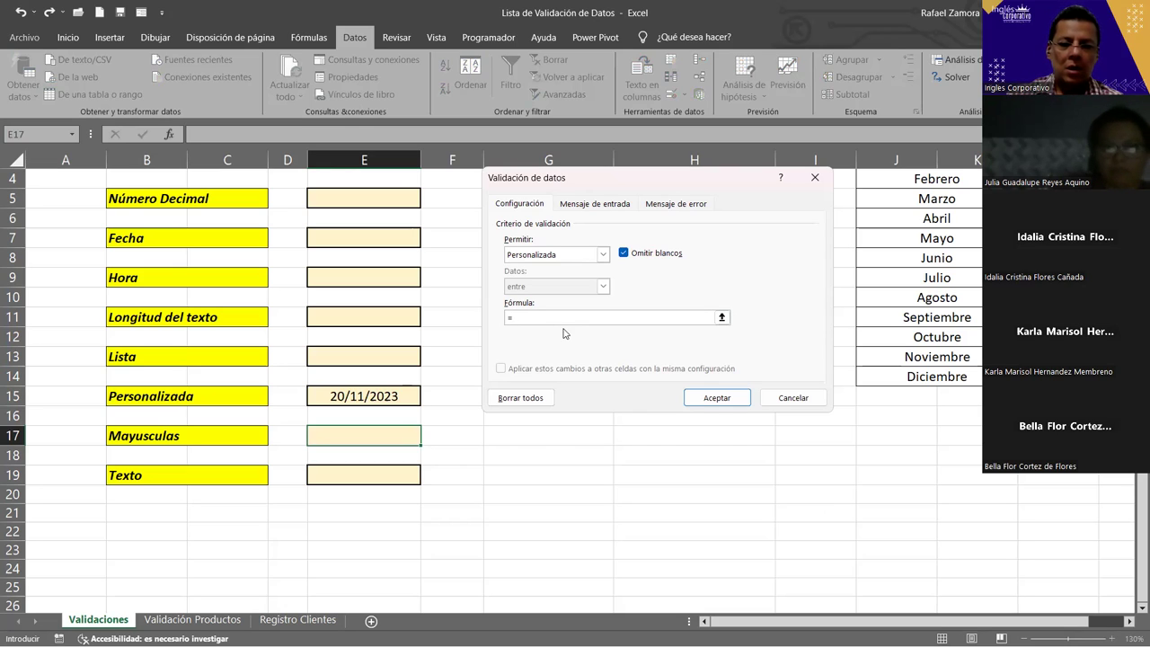
text(IGUAL)
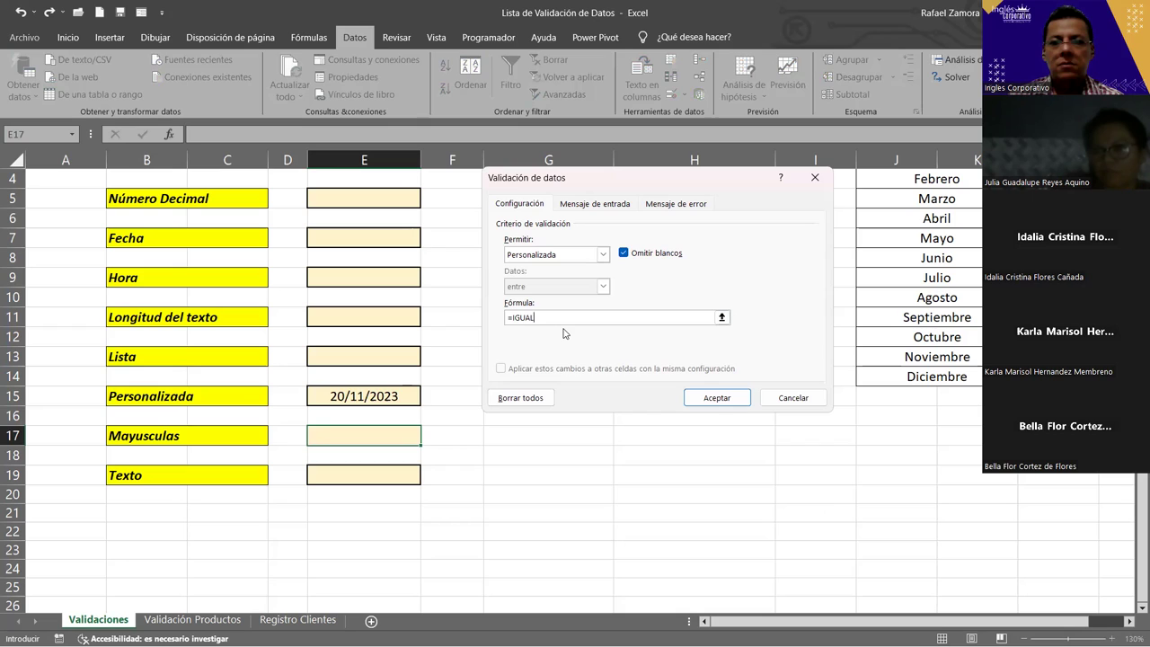
text(()
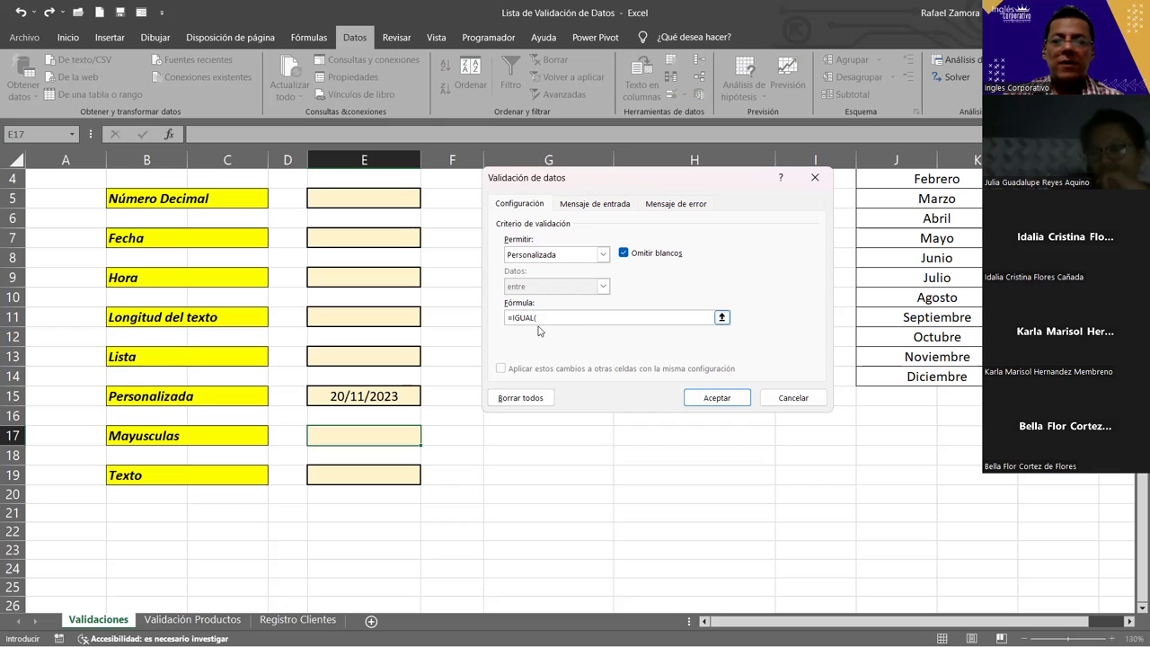
click(368, 437)
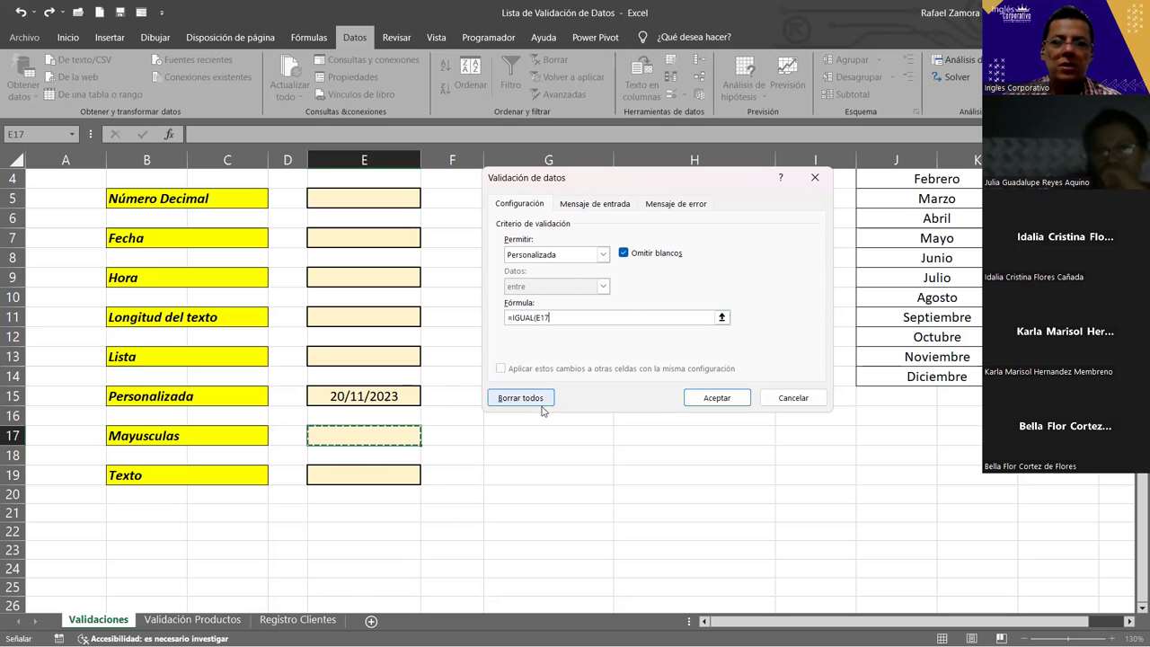
text(,)
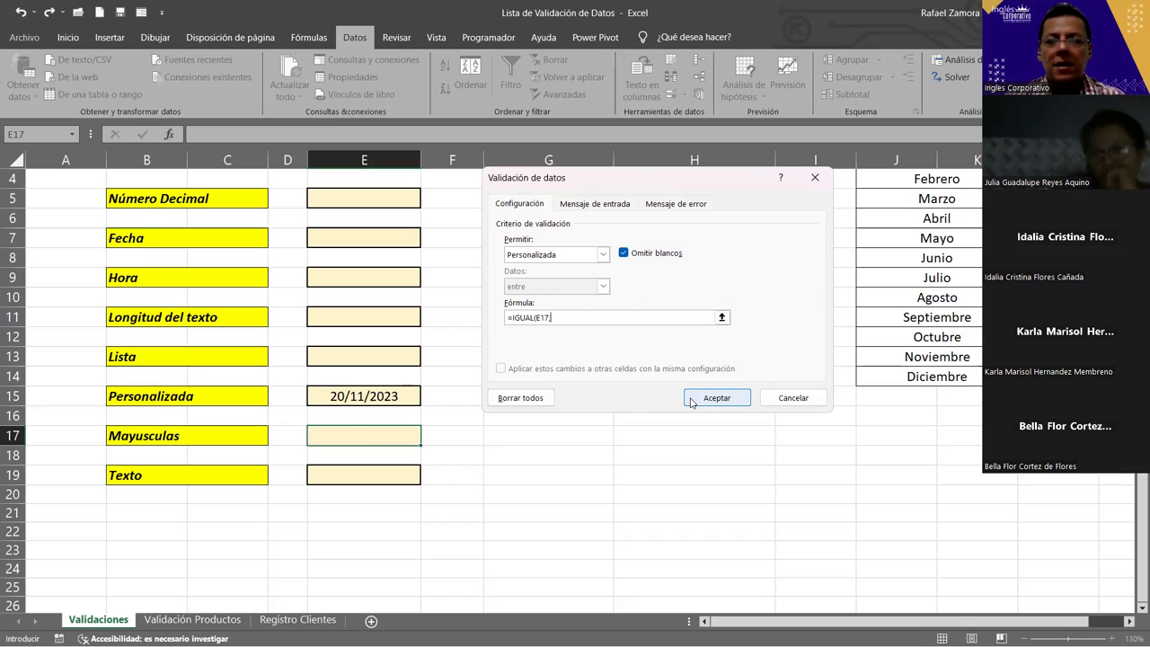
text(MAYUSC)
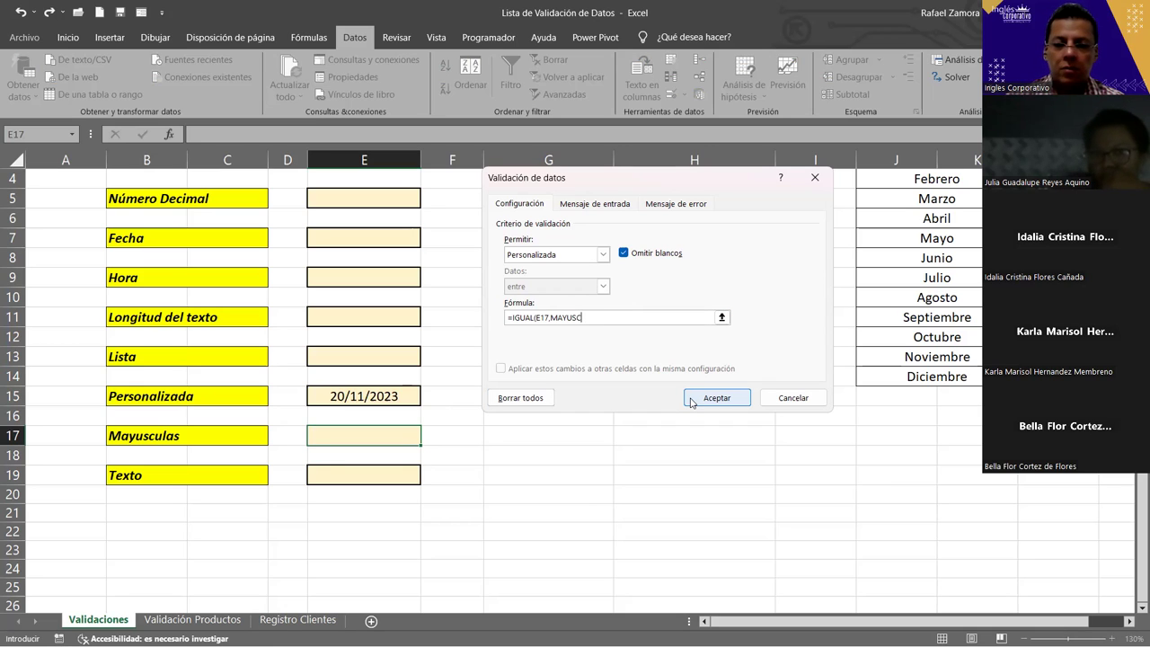
Remove the stray letters and finish the formula as =IGUAL(E17,MAYUSC(E17))
text(uPPPER)
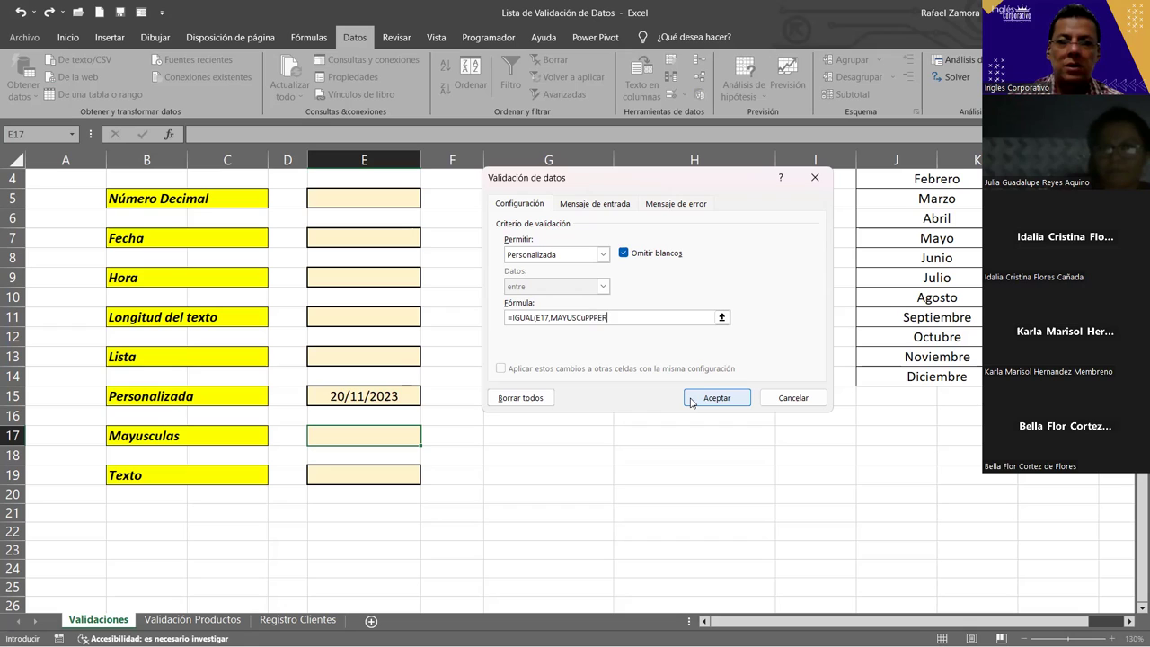
key(BackSpace)
key(BackSpace)
key(BackSpace)
key(BackSpace)
key(BackSpace)
key(BackSpace)
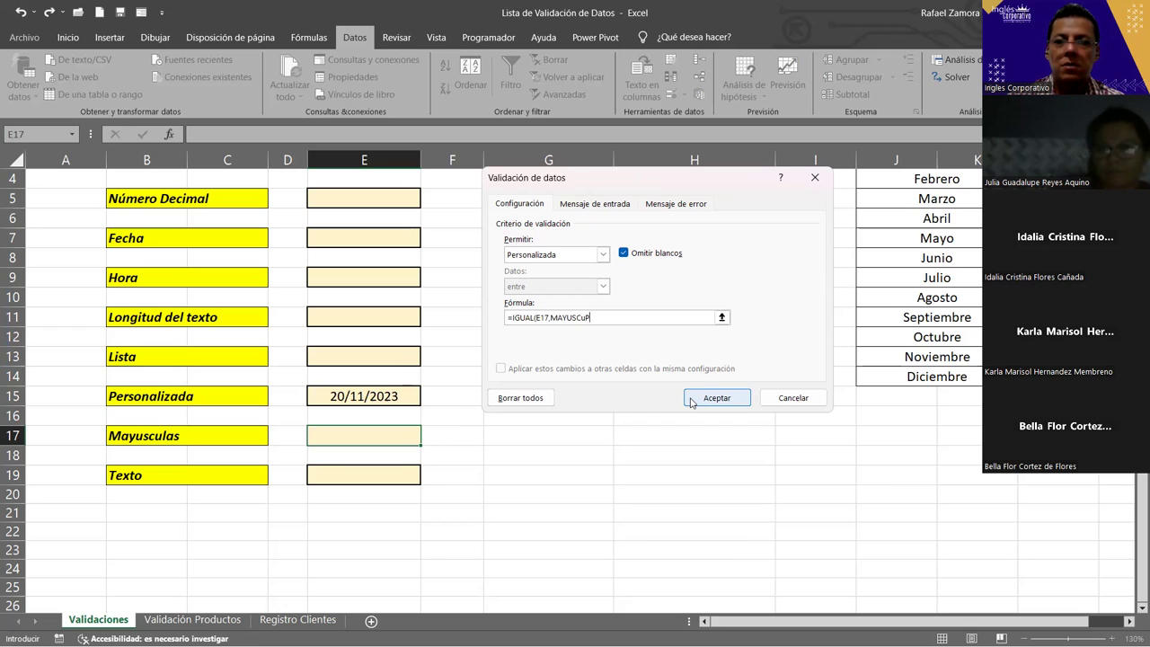
text(PPER)
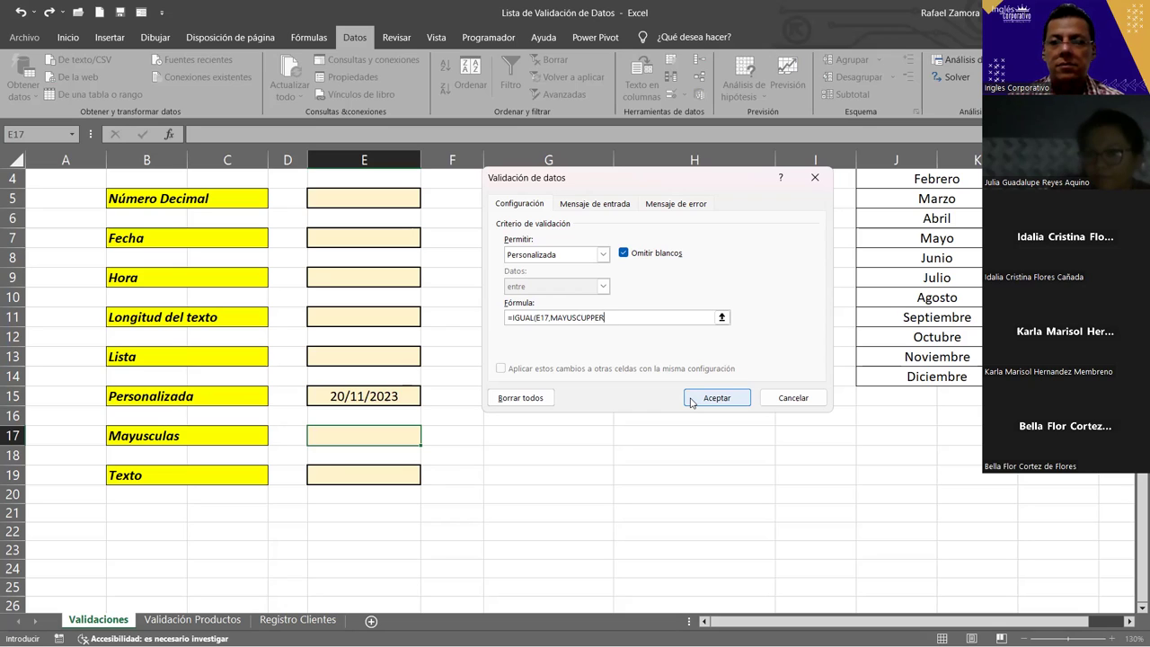
key(BackSpace)
key(BackSpace)
key(BackSpace)
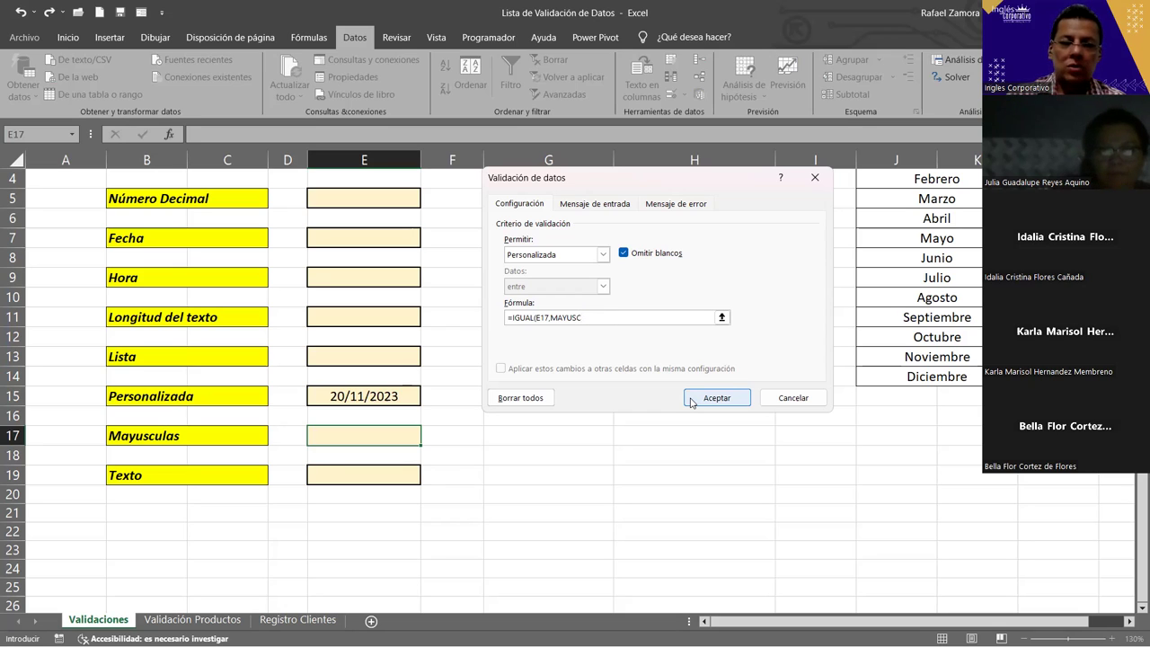
text(()
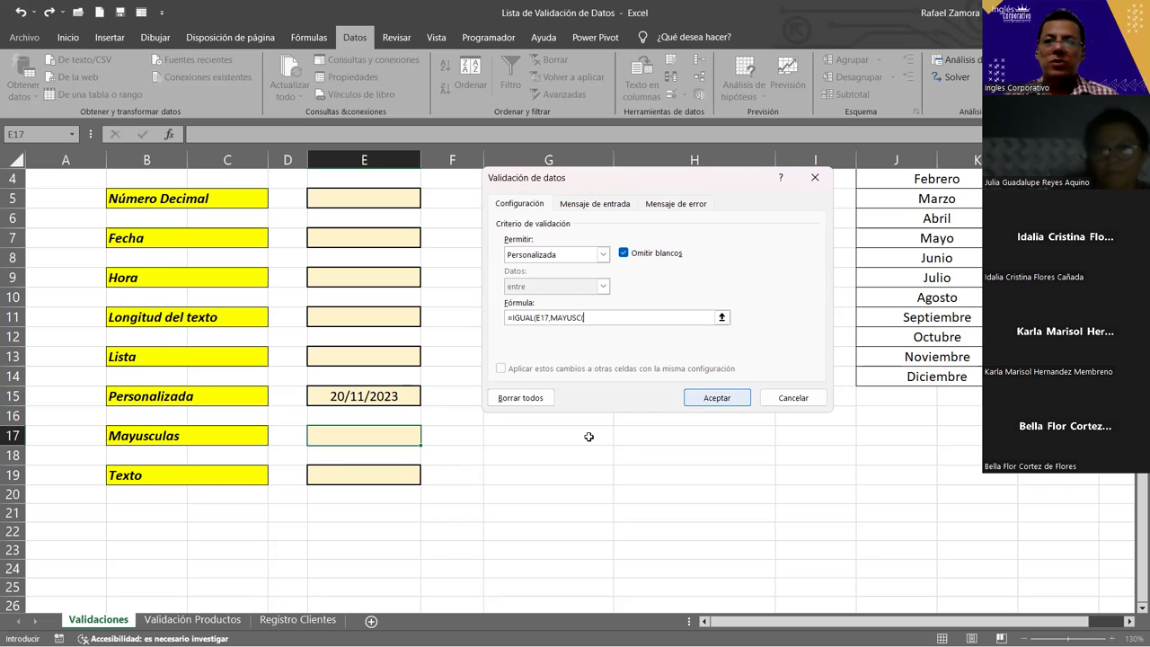
click(375, 439)
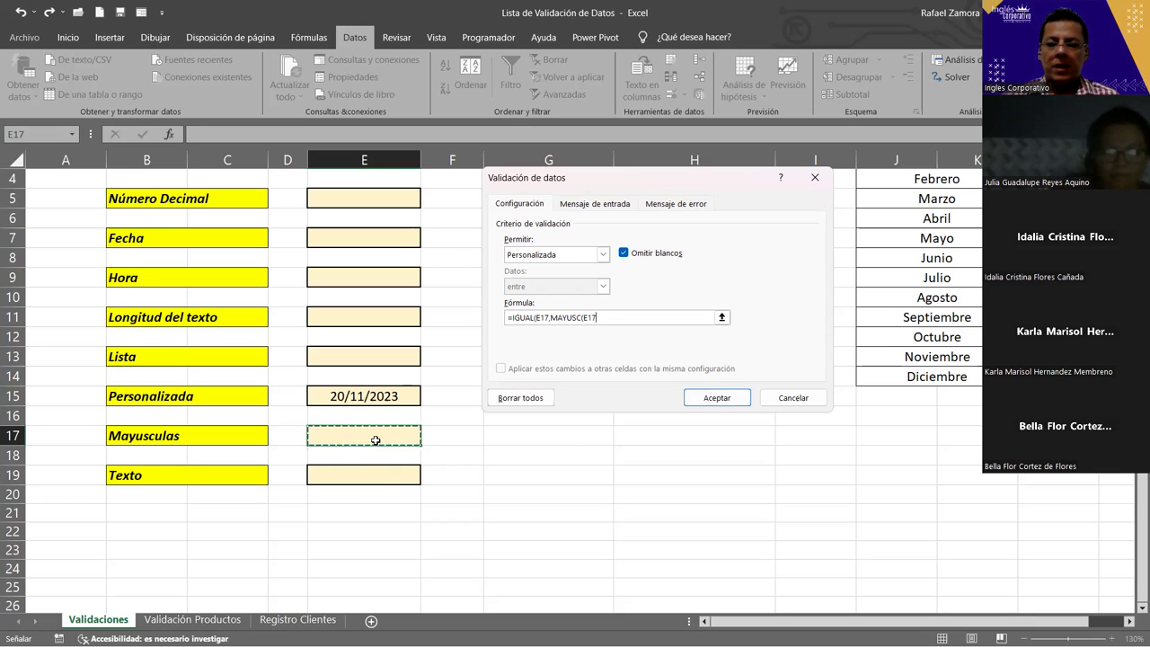
text()))
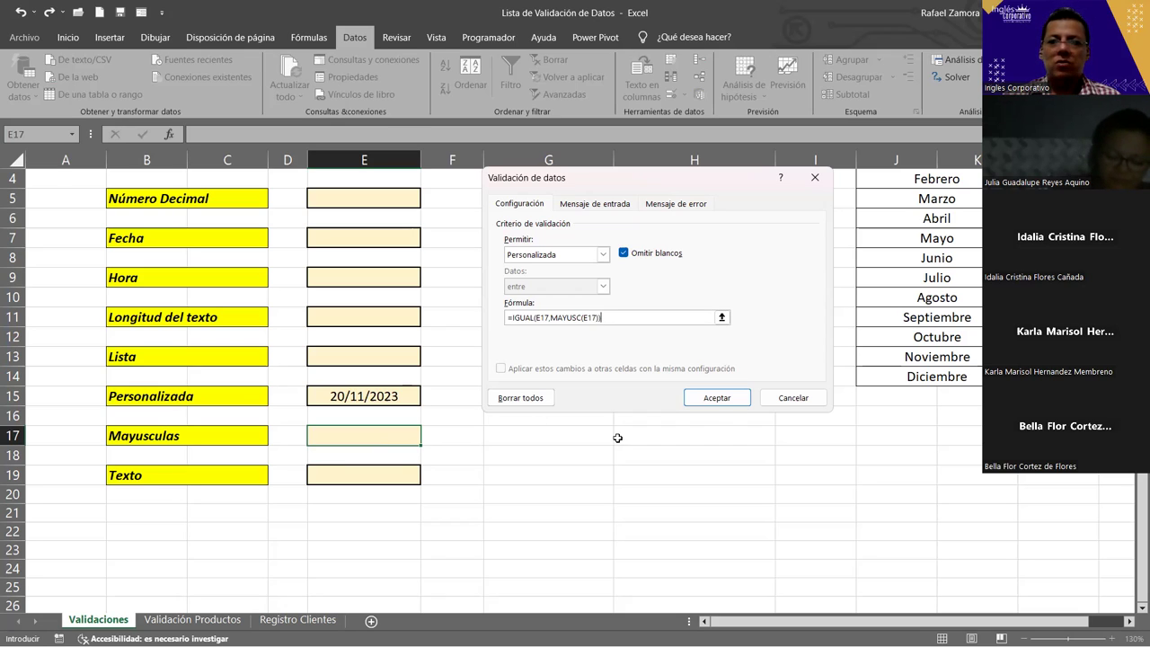
Confirm the rule, then test E17: excel and Excel are rejected, EXCEL is accepted
click(718, 398)
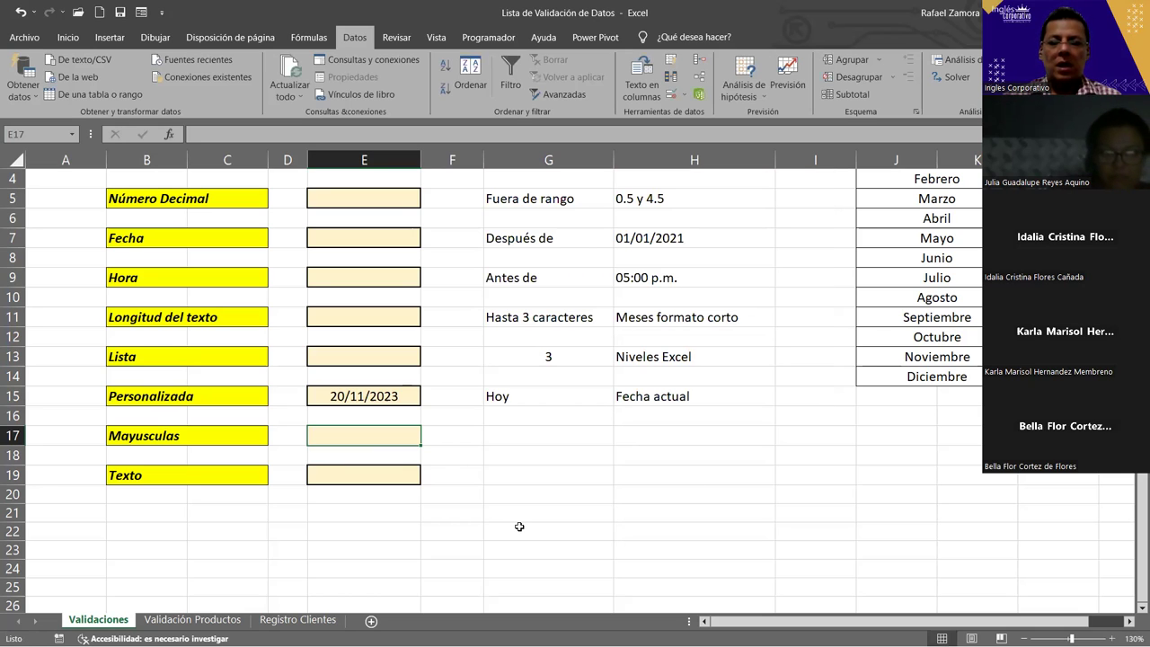
text(excel)
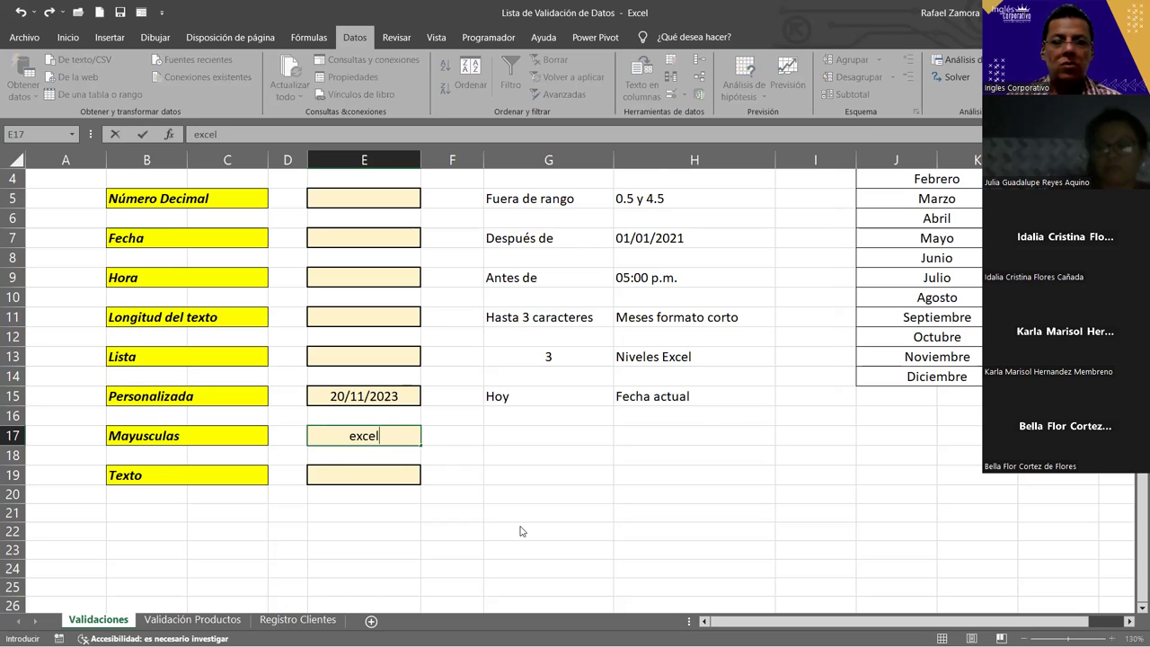
key(Return)
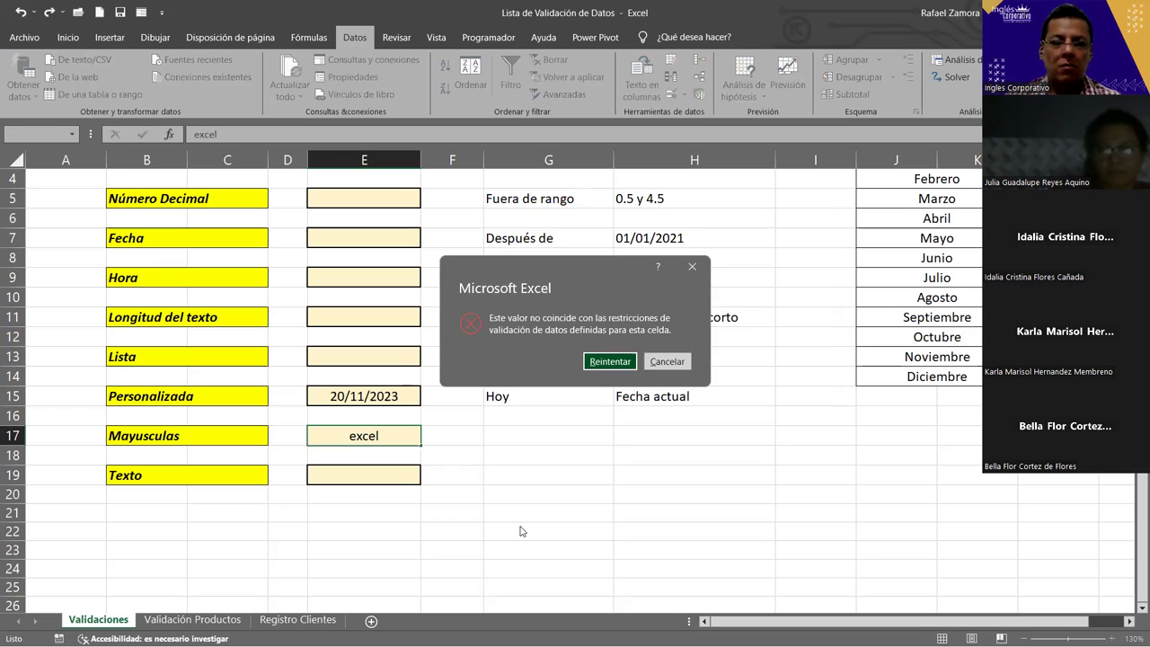
key(Return)
text(Excel)
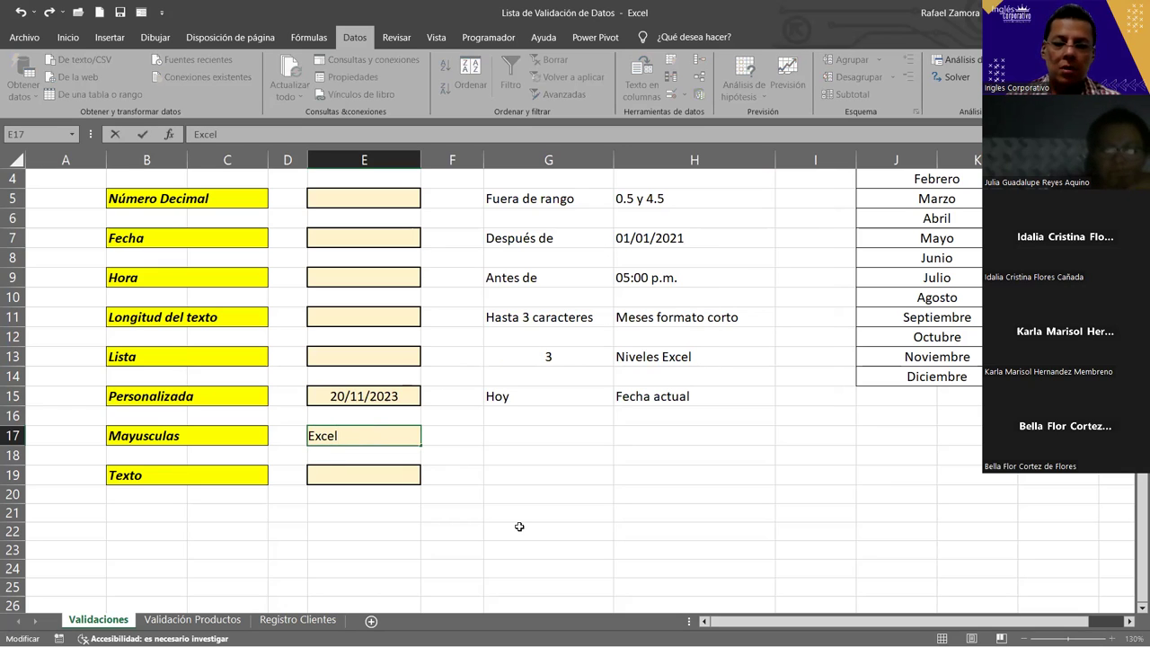
key(Return)
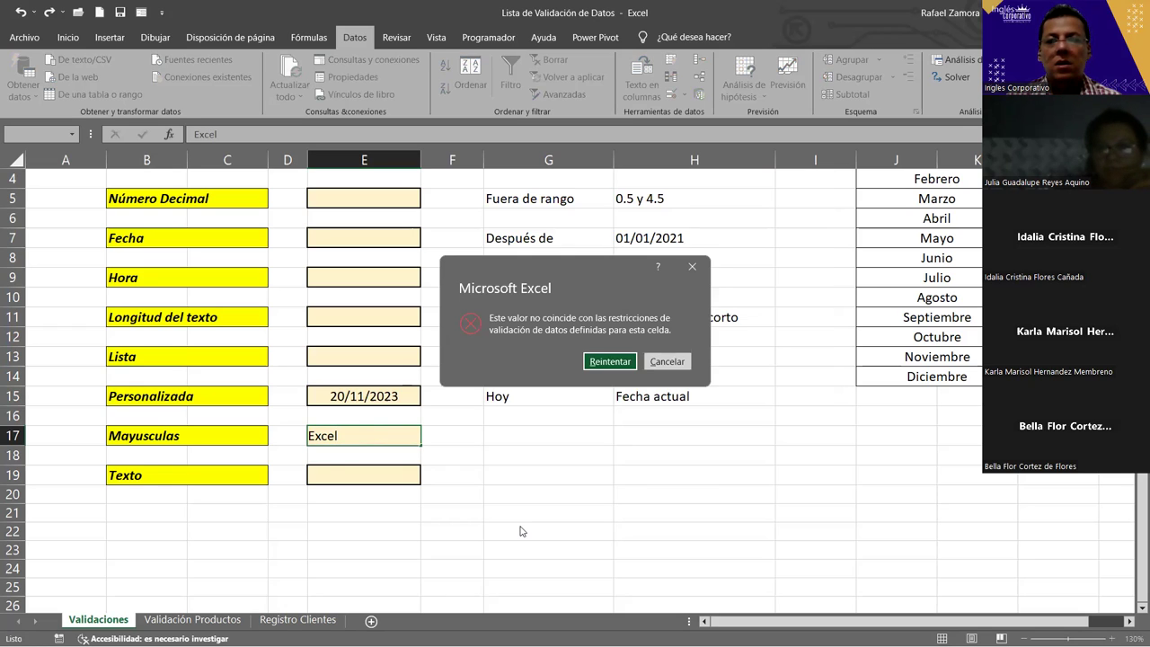
key(Return)
text(EXCEL)
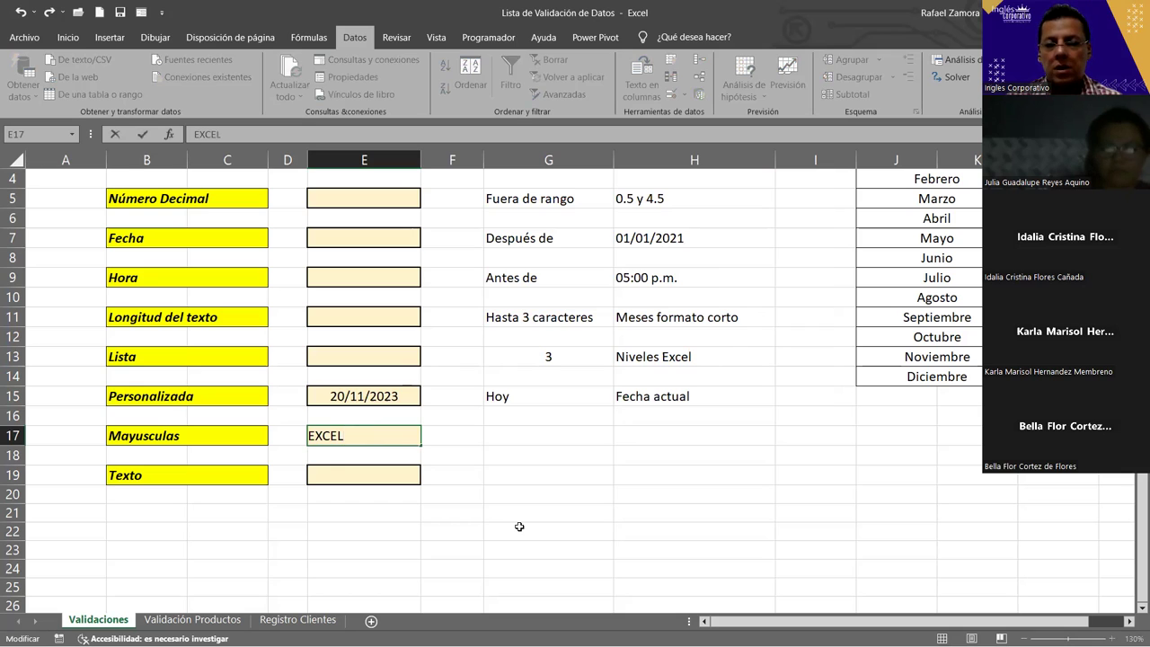
key(ctrl+Return)
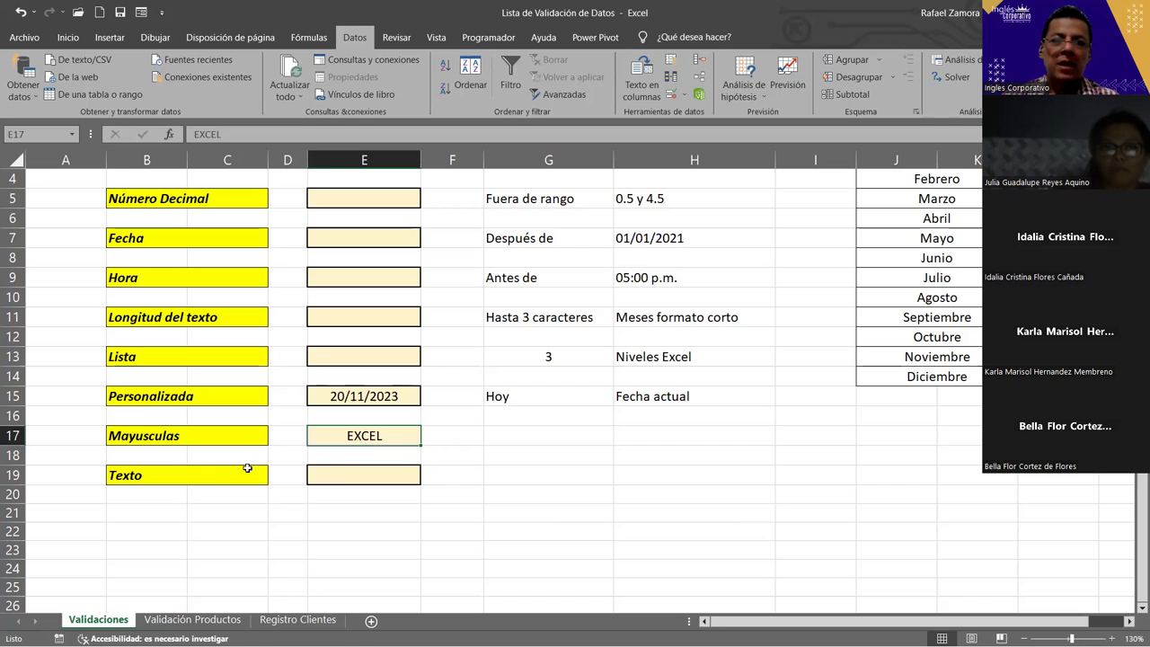
click(391, 485)
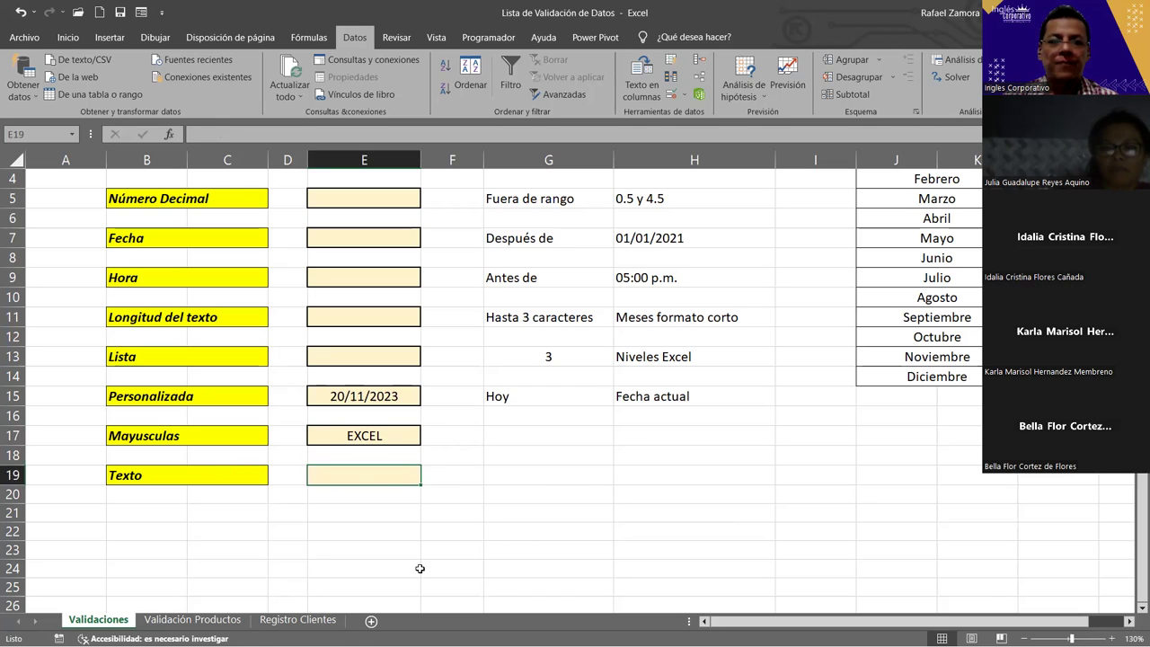
click(383, 551)
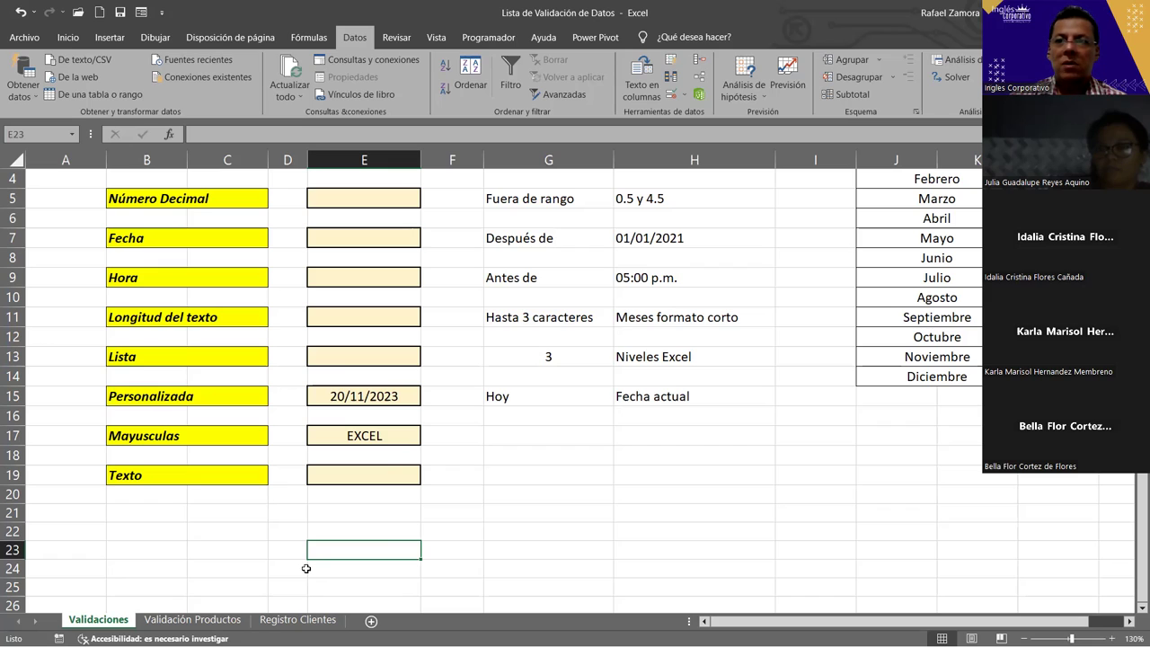
Write the label ESTEXTO in cell E21
click(400, 534)
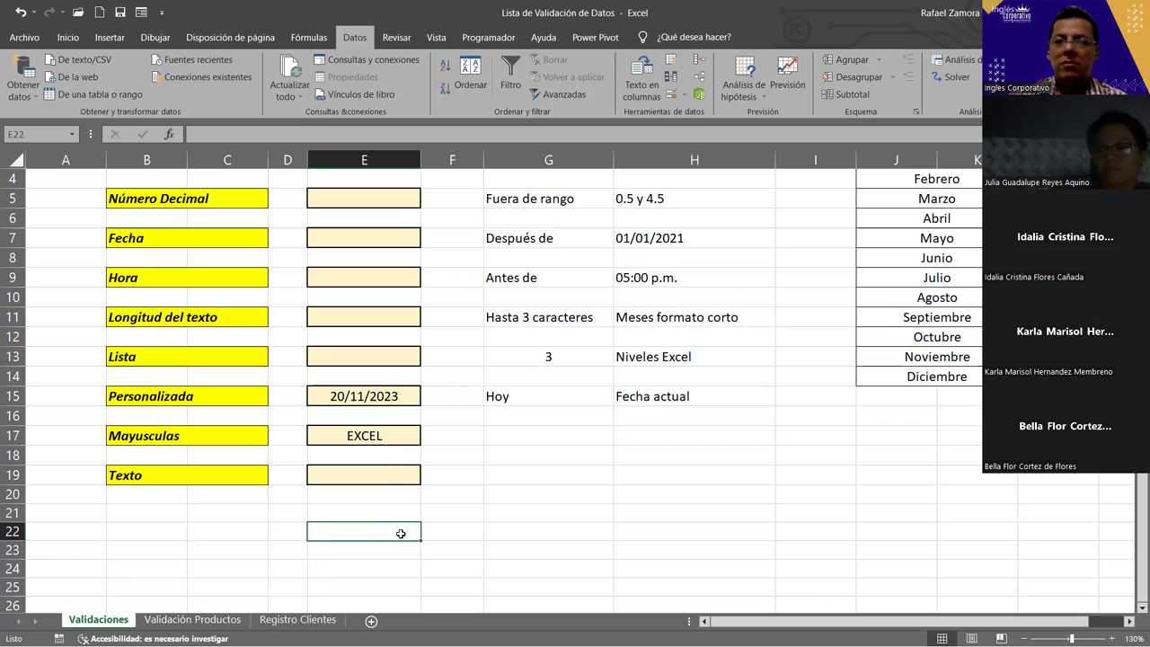
click(400, 517)
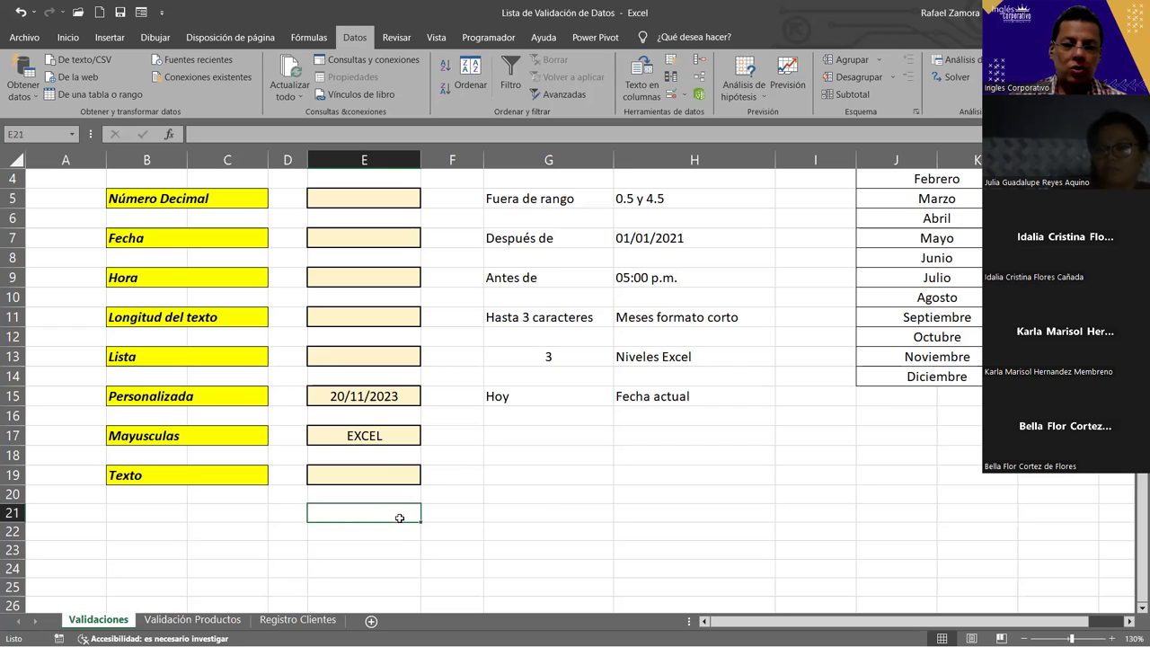
text(EZ)
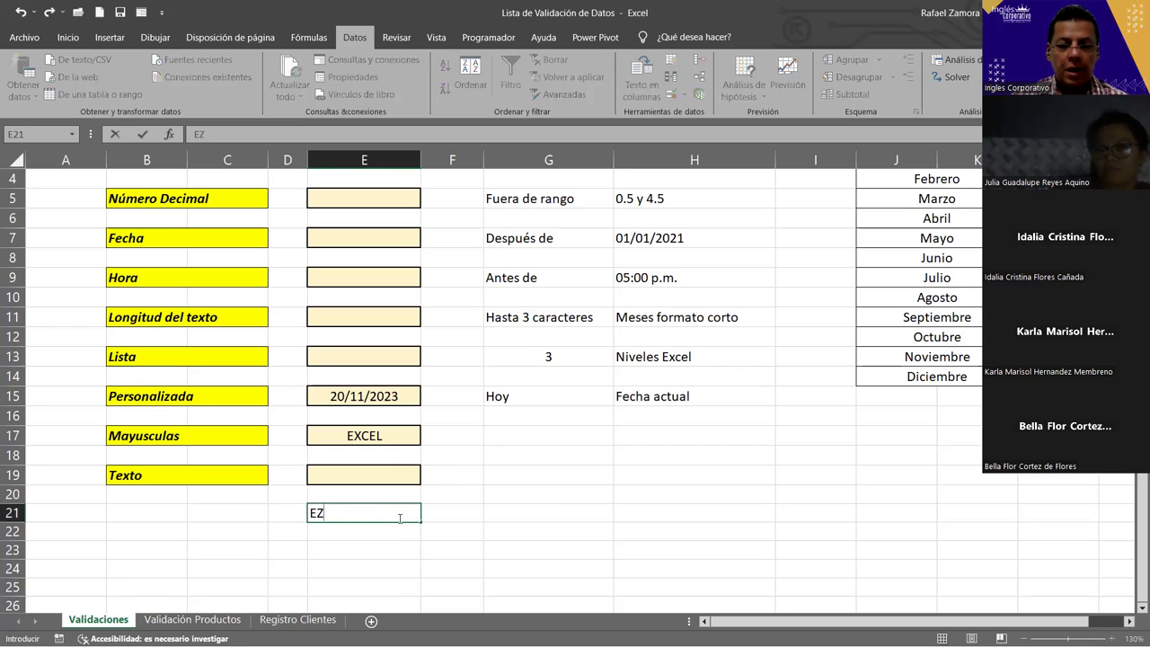
key(BackSpace)
text(STEXT)
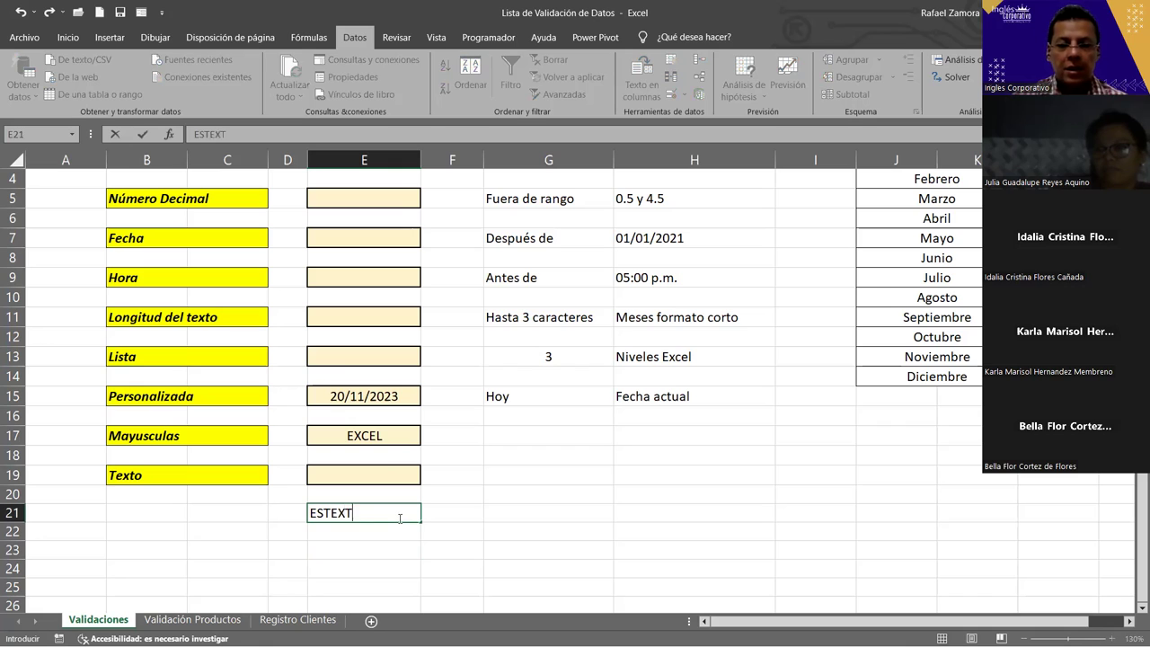
text(O)
key(Return)
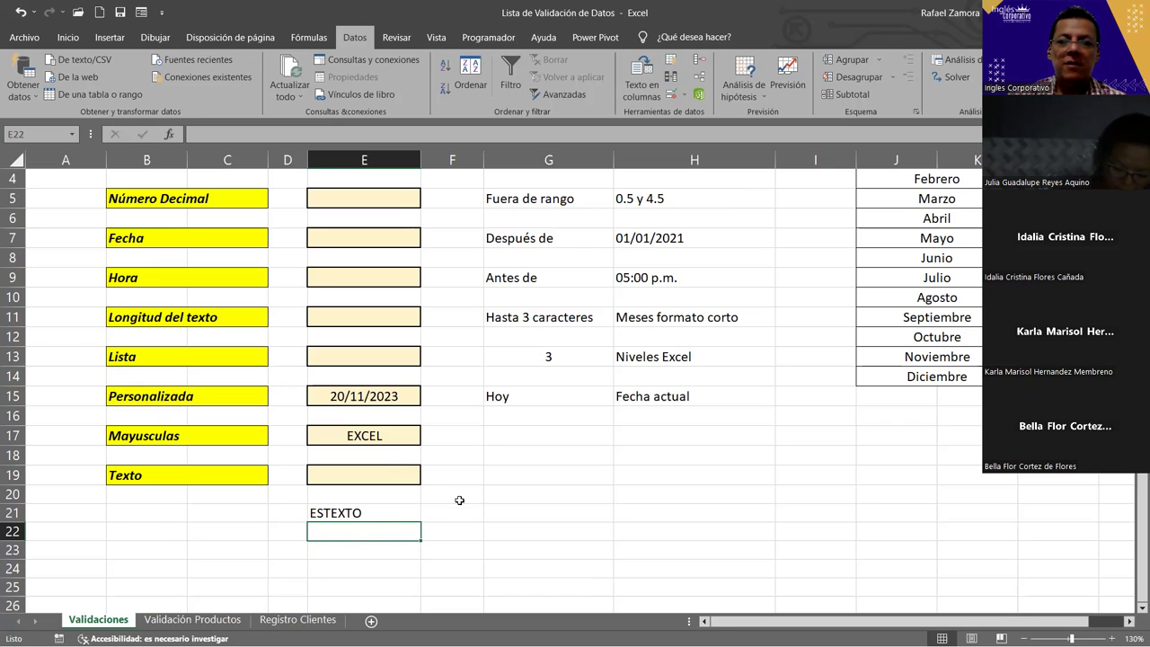
Enter =ESTEXTO(H15) in E23, which returns VERDADERO
click(363, 549)
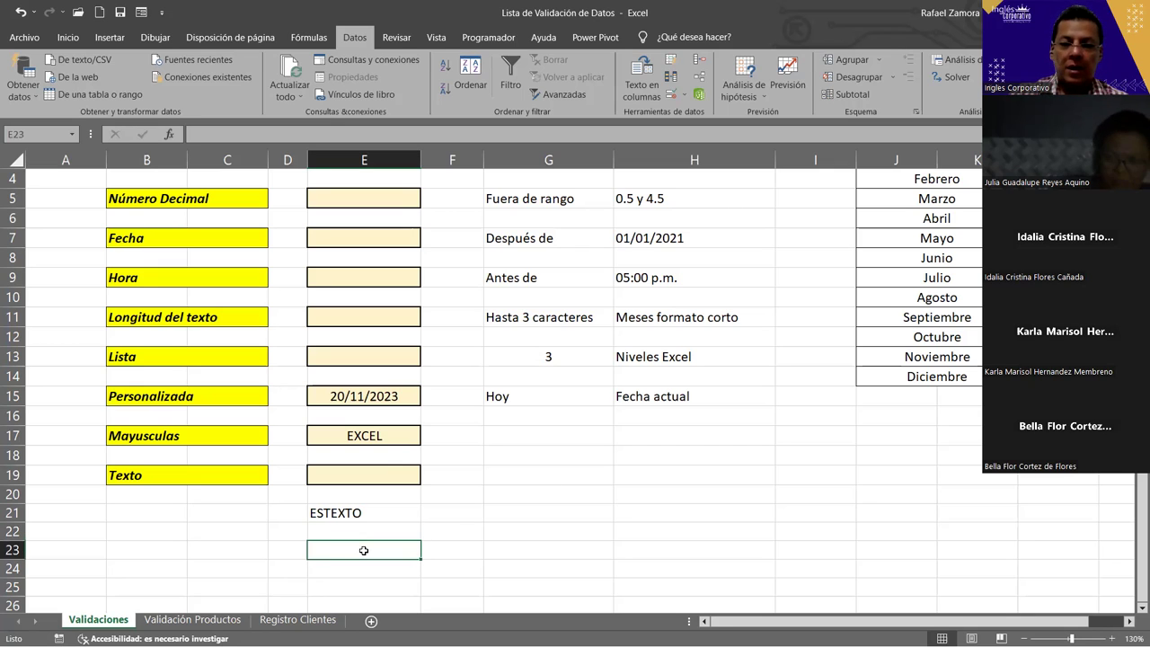
text(=E)
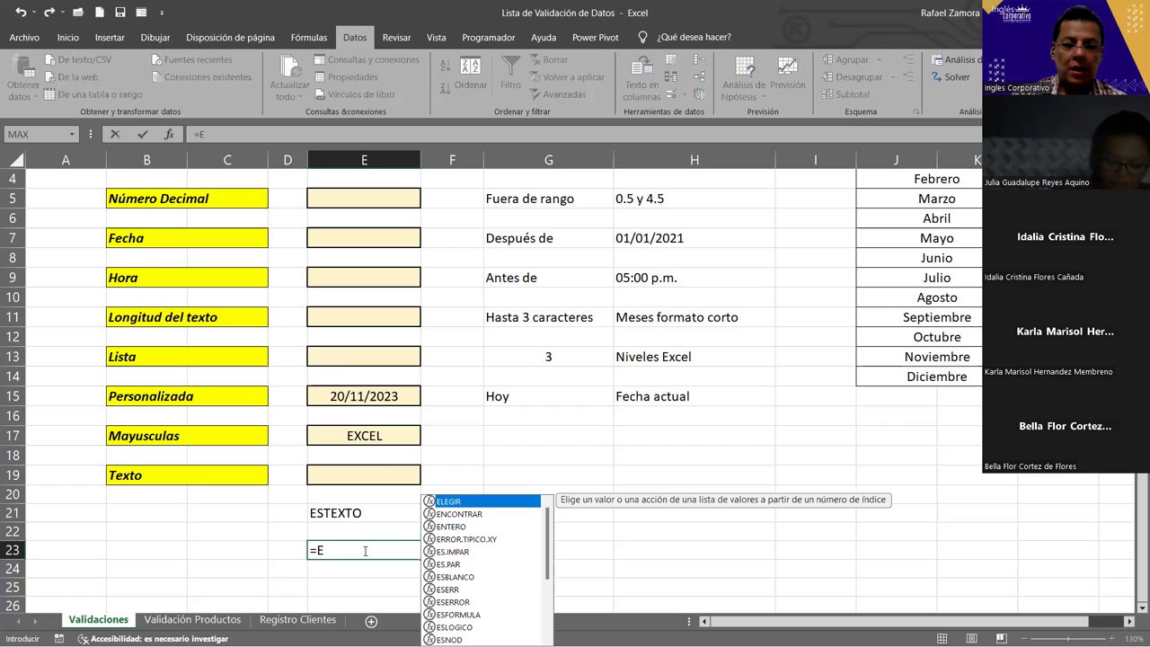
text(STE)
key(Tab)
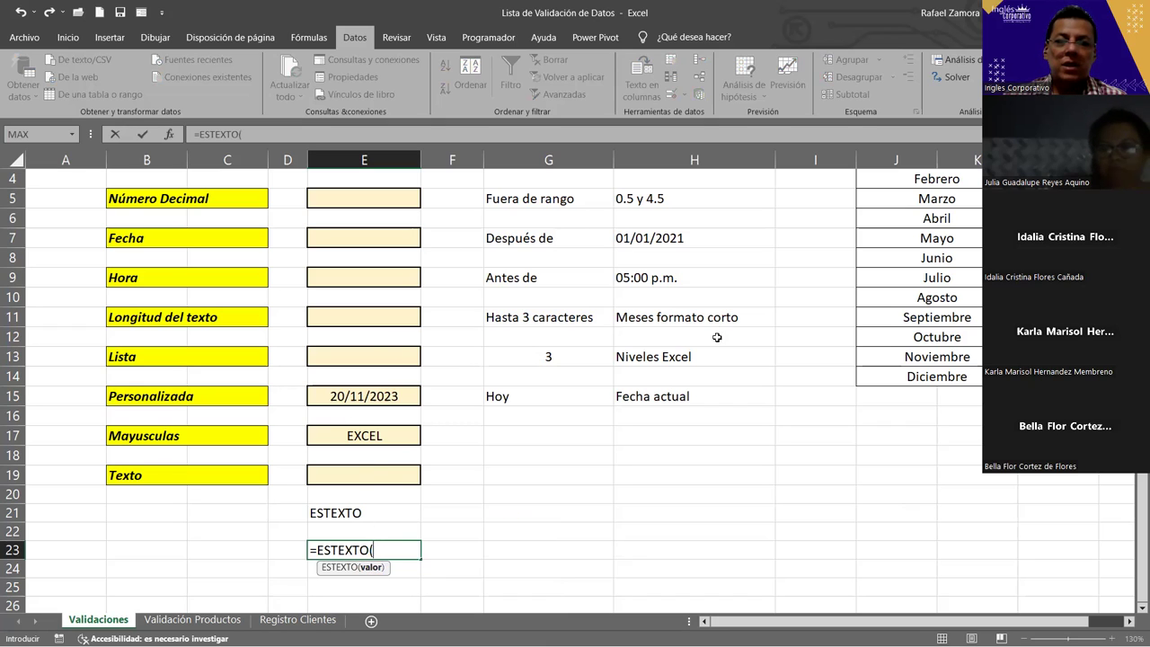
click(689, 396)
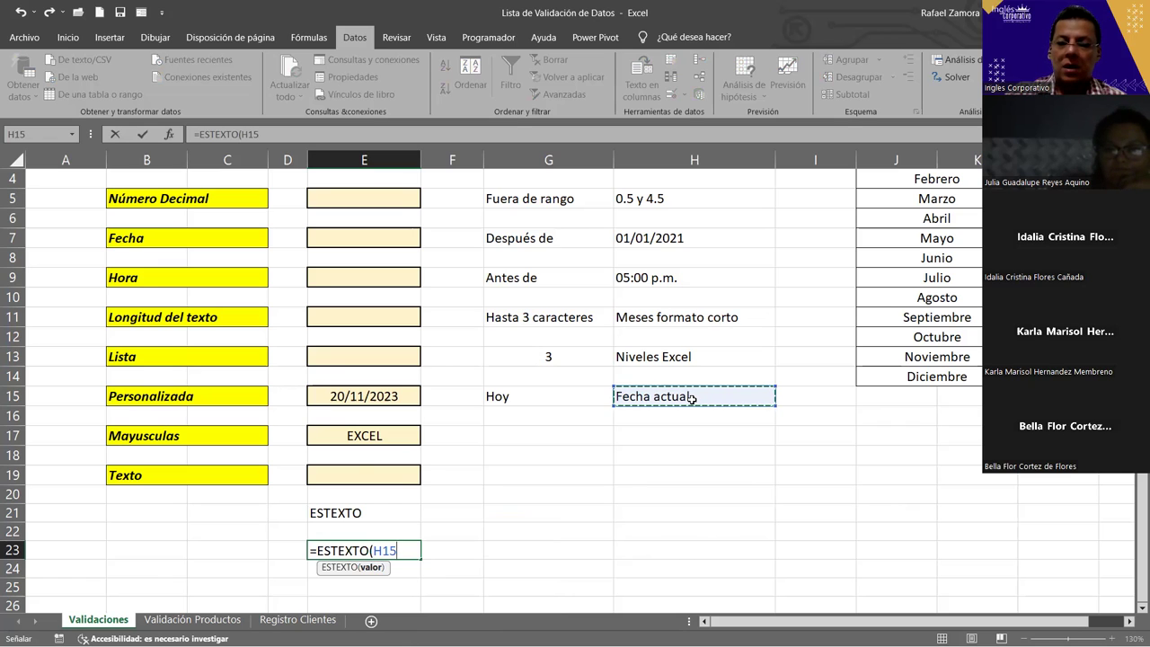
key(Return)
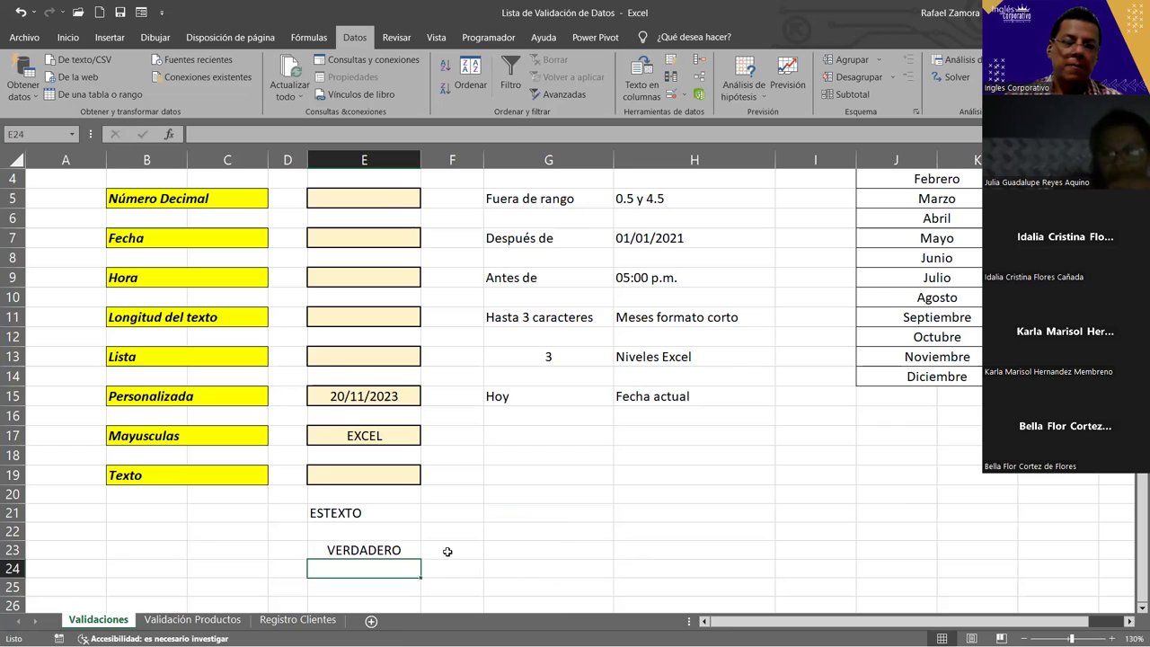
Enter =ESTEXTO(G13) in E25, which returns FALSO for the number, and review the results
key(Return)
text(=)
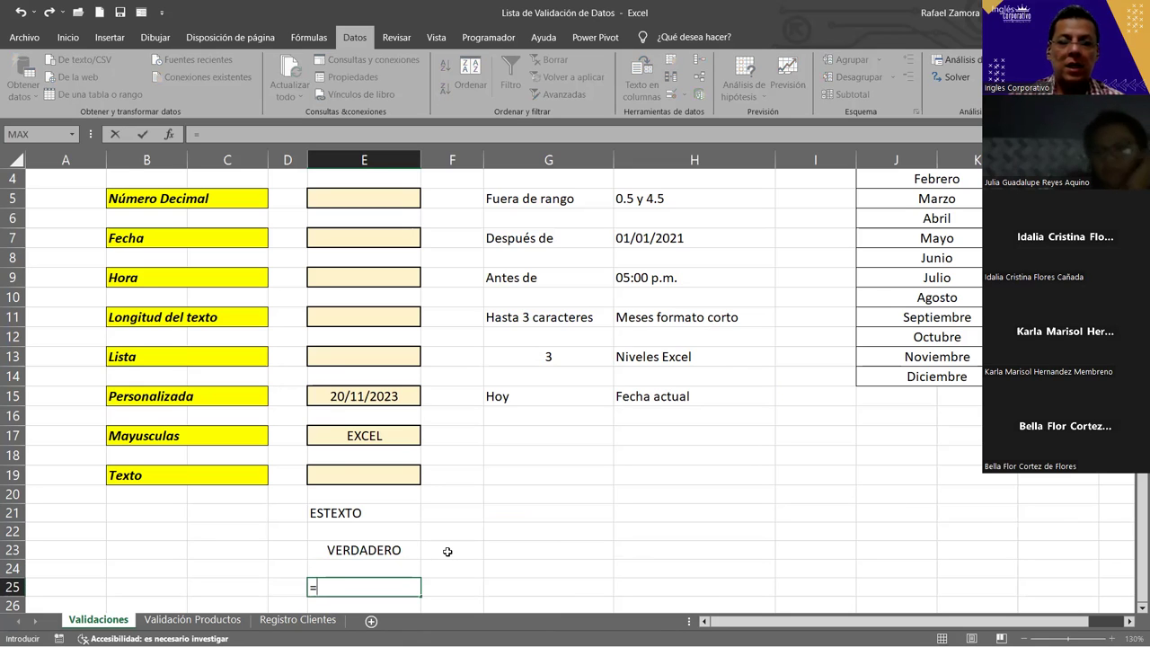
text(ESTE)
key(Tab)
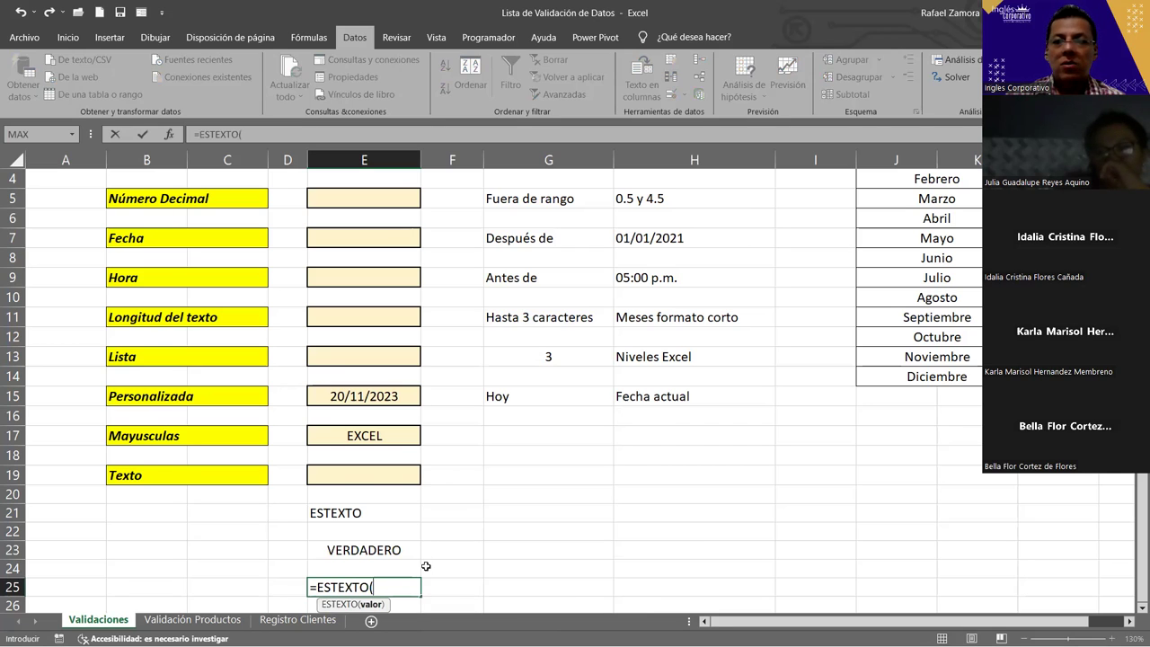
click(575, 357)
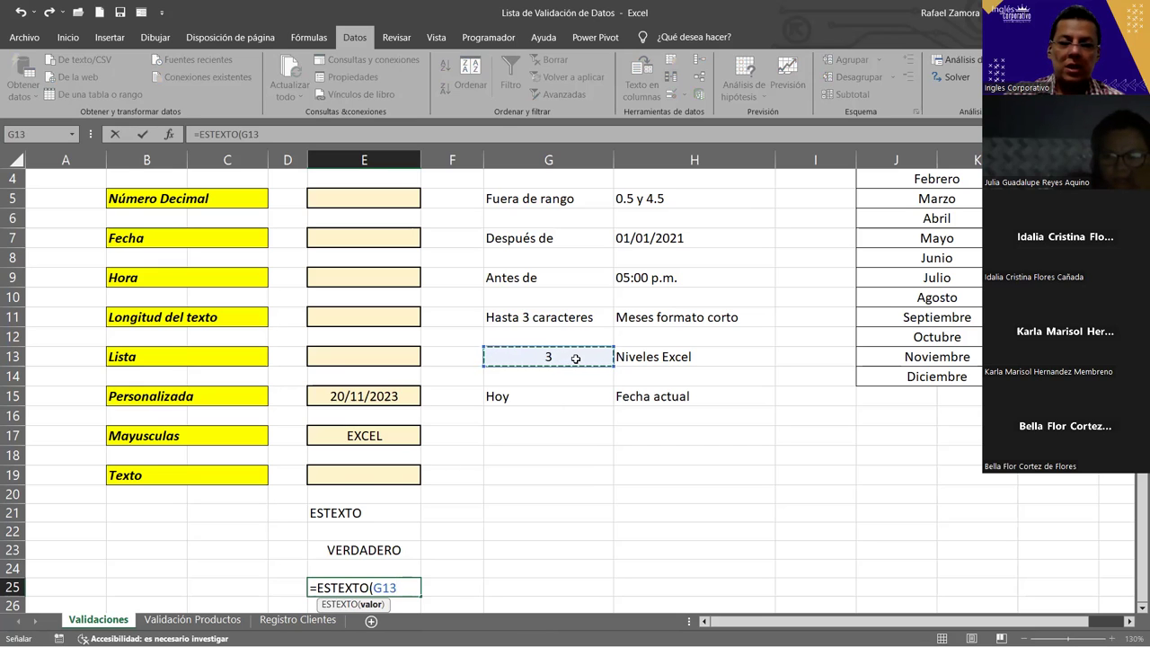
text())
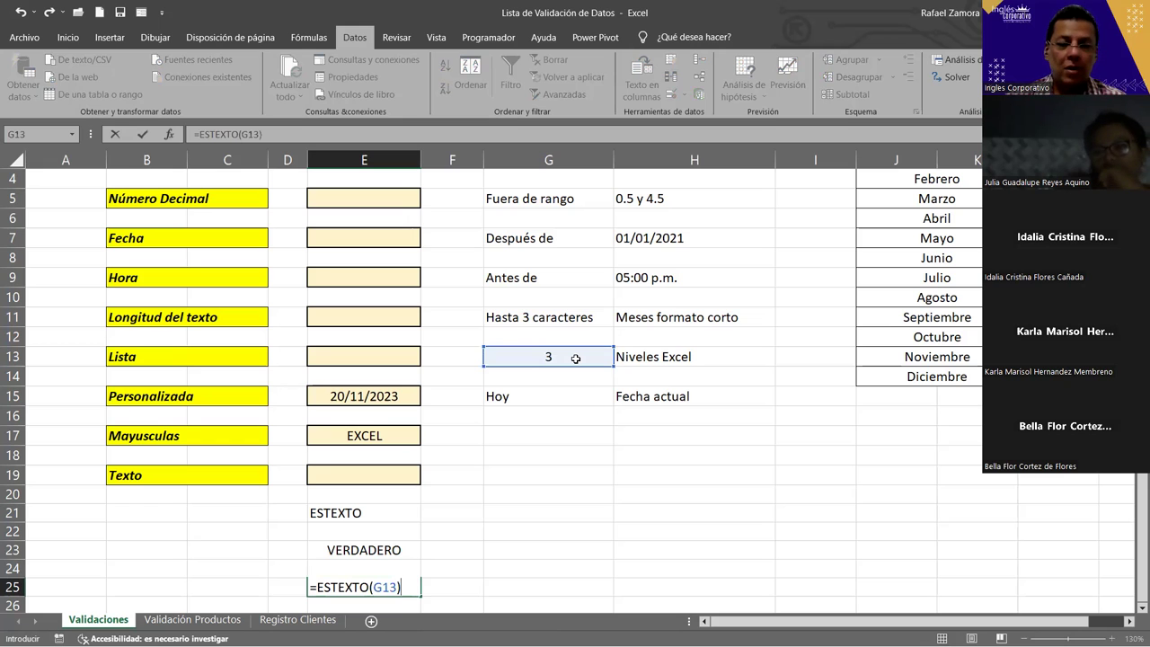
key(Return)
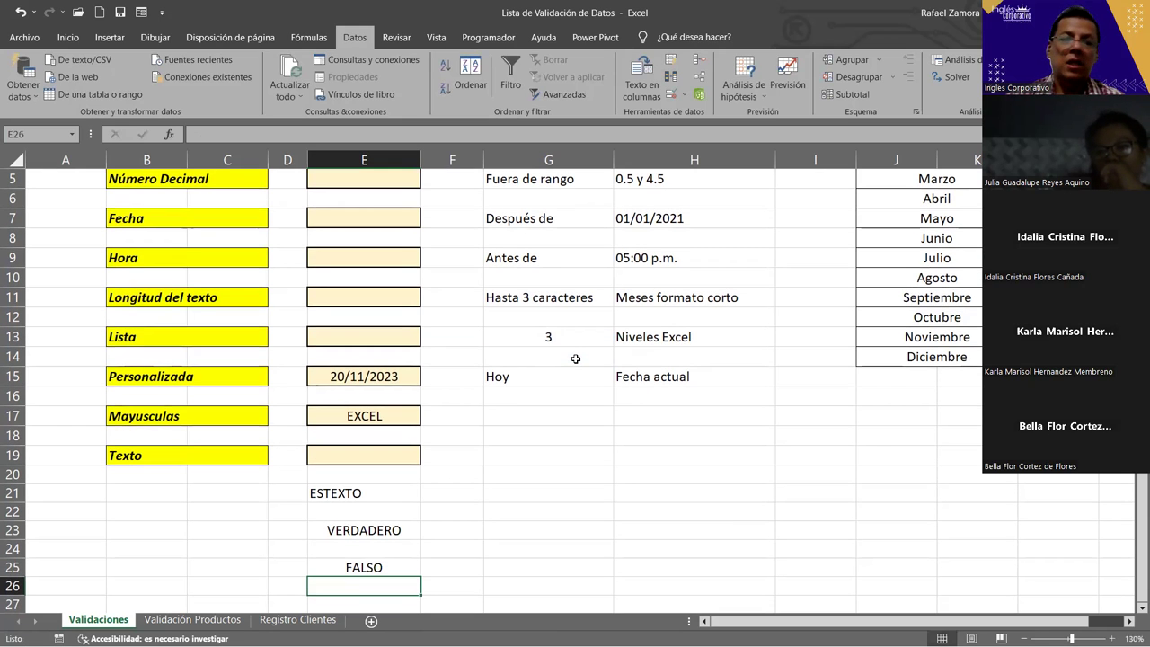
scroll(575, 358, up, 1)
scroll(554, 382, down, 1)
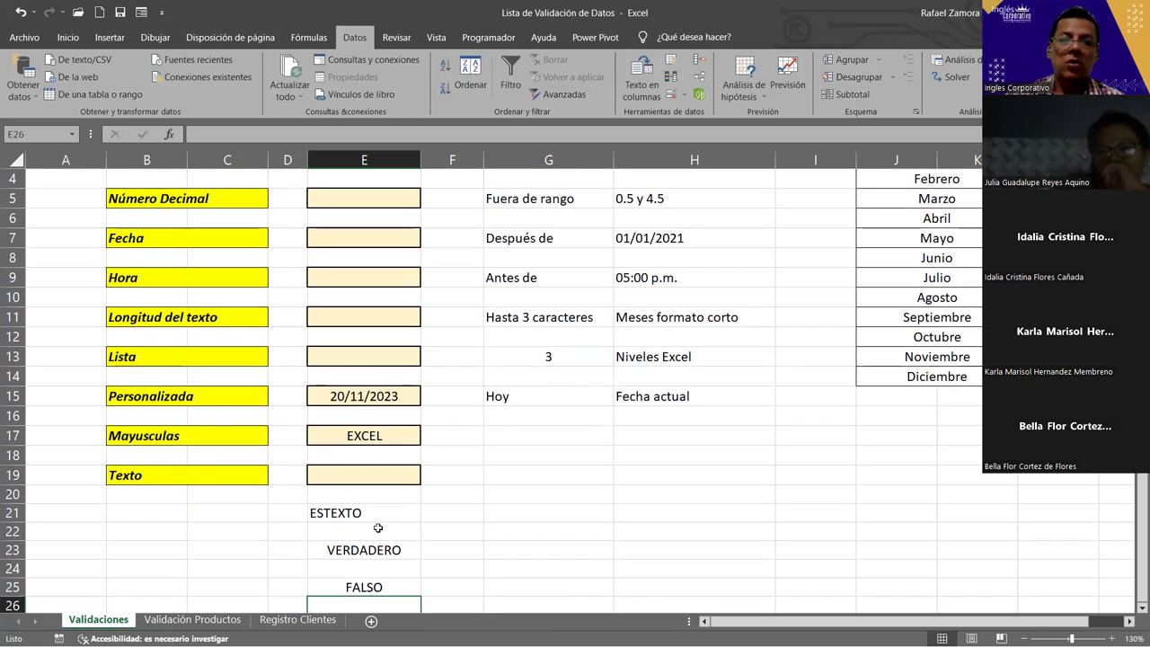
click(384, 553)
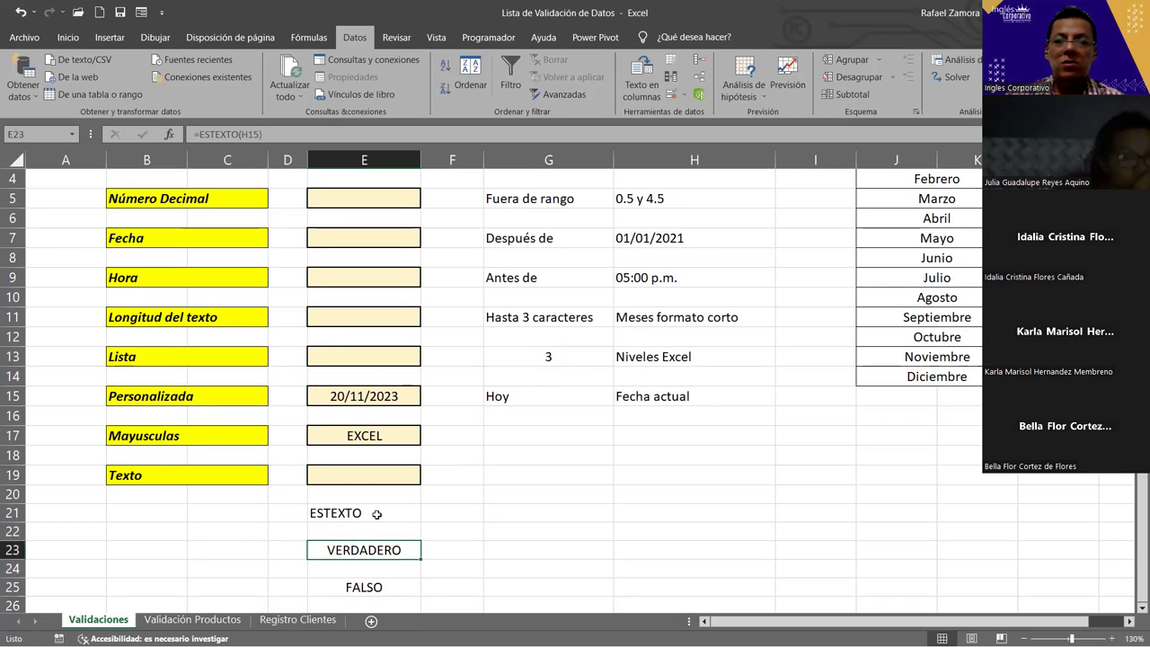
click(376, 514)
Delete the ESTEXTO label in E21 and move the VERDADERO and FALSO results up to row 21
key(Delete)
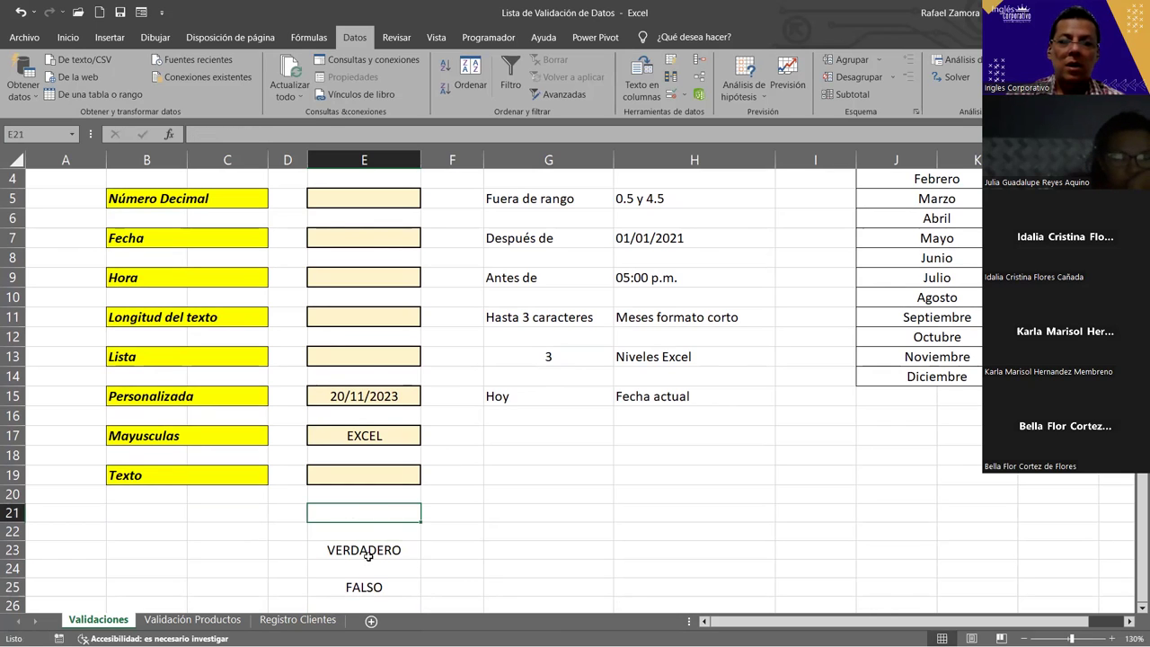
drag(367, 556, 366, 589)
drag(375, 547, 375, 511)
click(595, 531)
scroll(596, 531, up, 1)
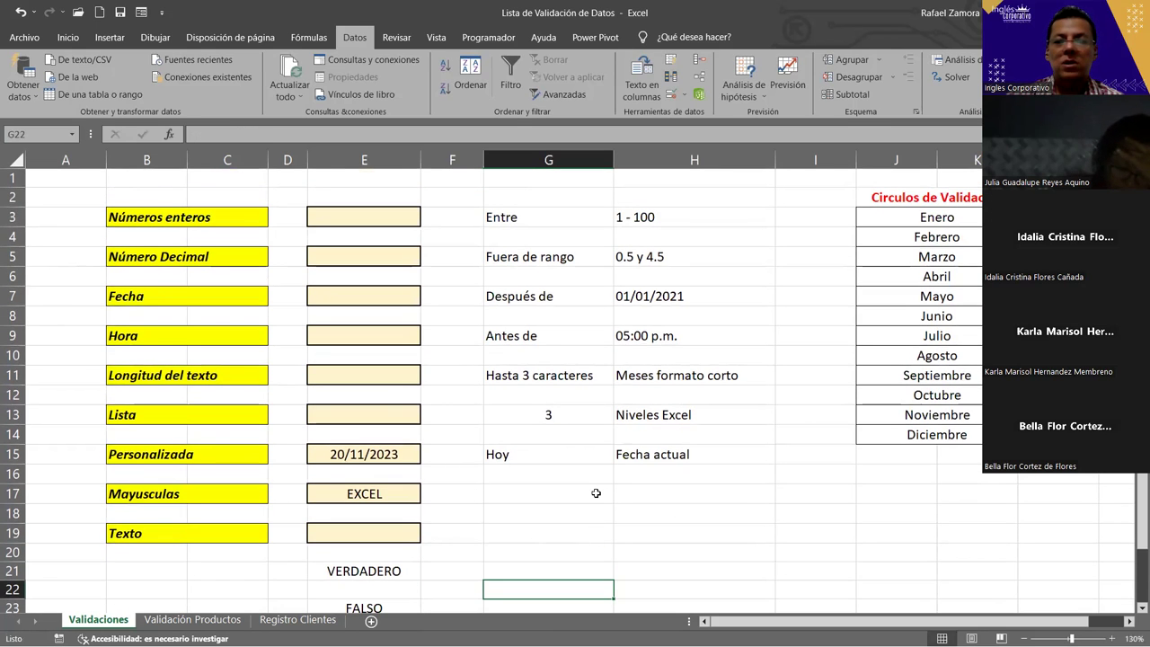
scroll(596, 493, down, 1)
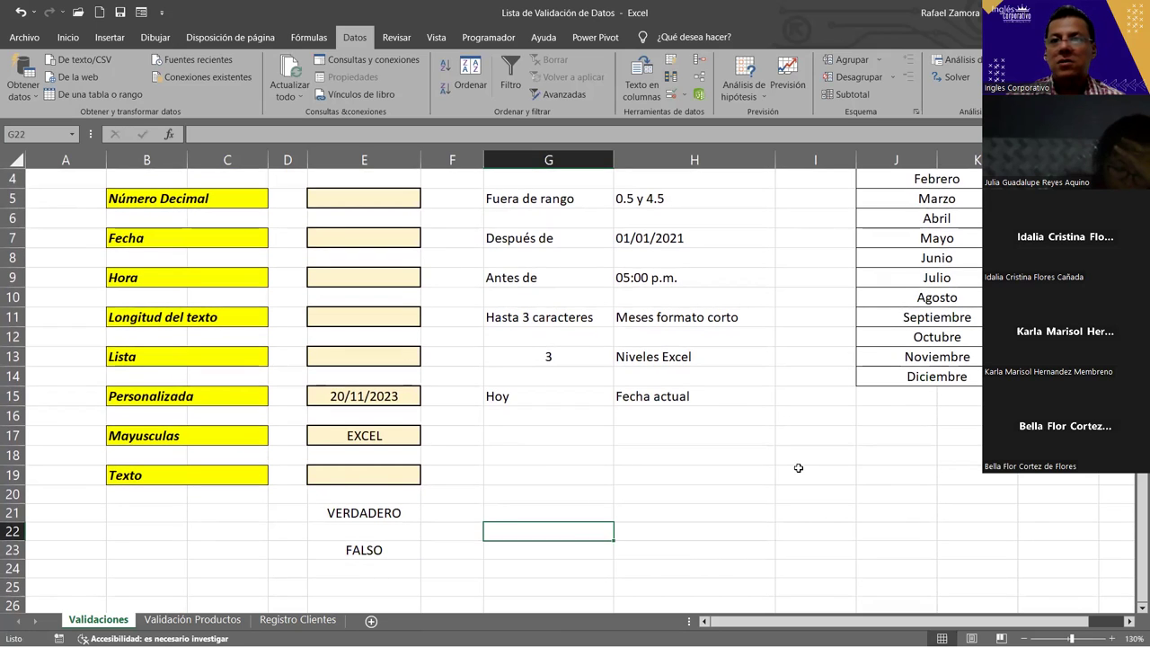
Check the references of the E21 and E23 formulas, confirming =ESTEXTO(G13) returns FALSO
click(363, 512)
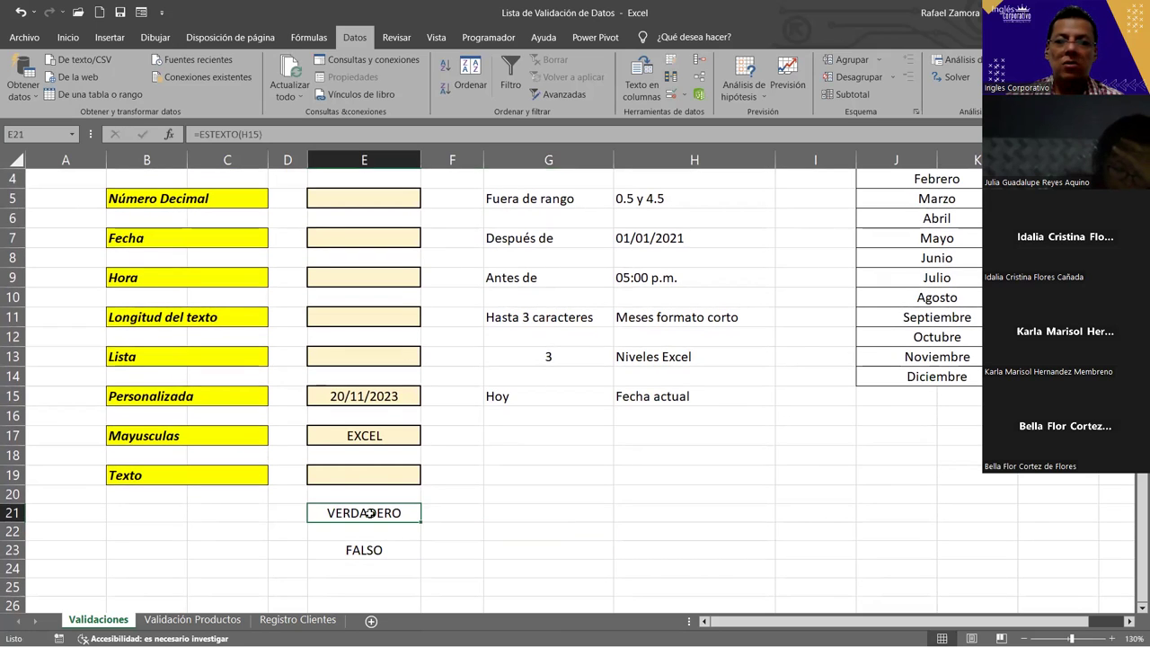
key(F2)
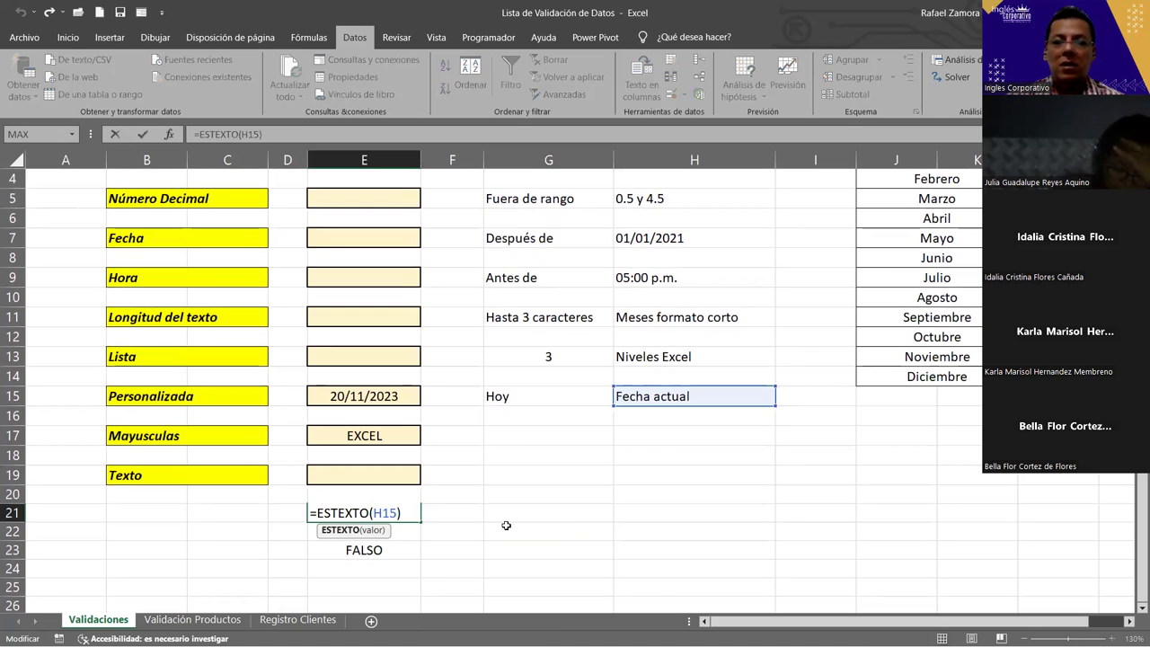
click(382, 550)
key(F2)
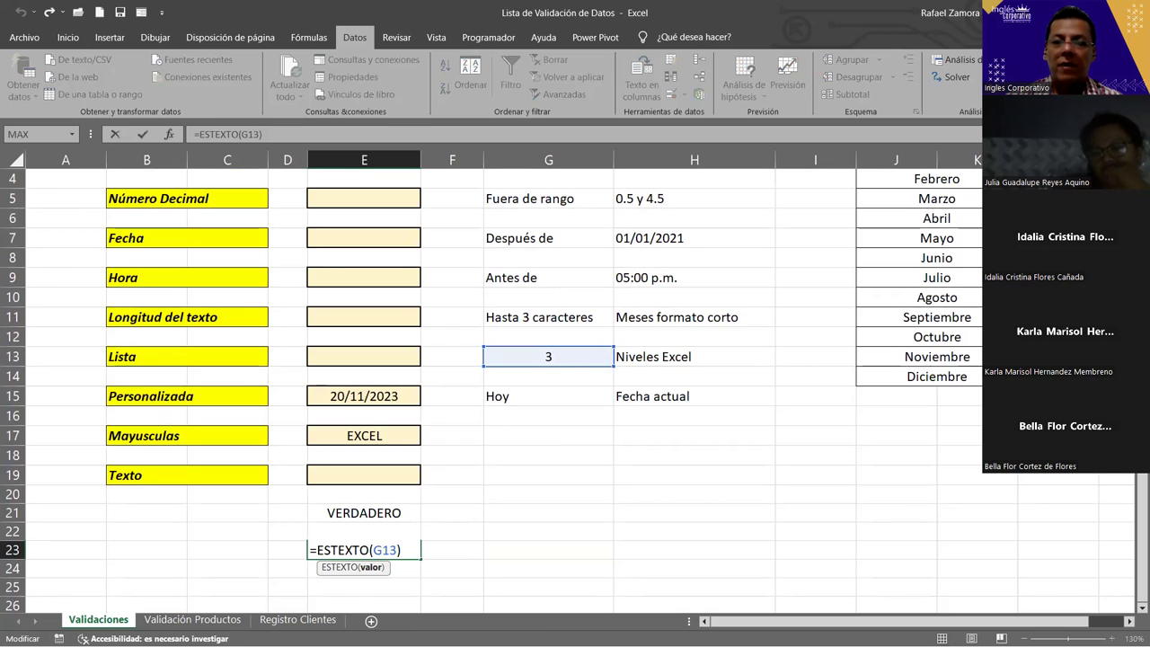
key(ctrl+Return)
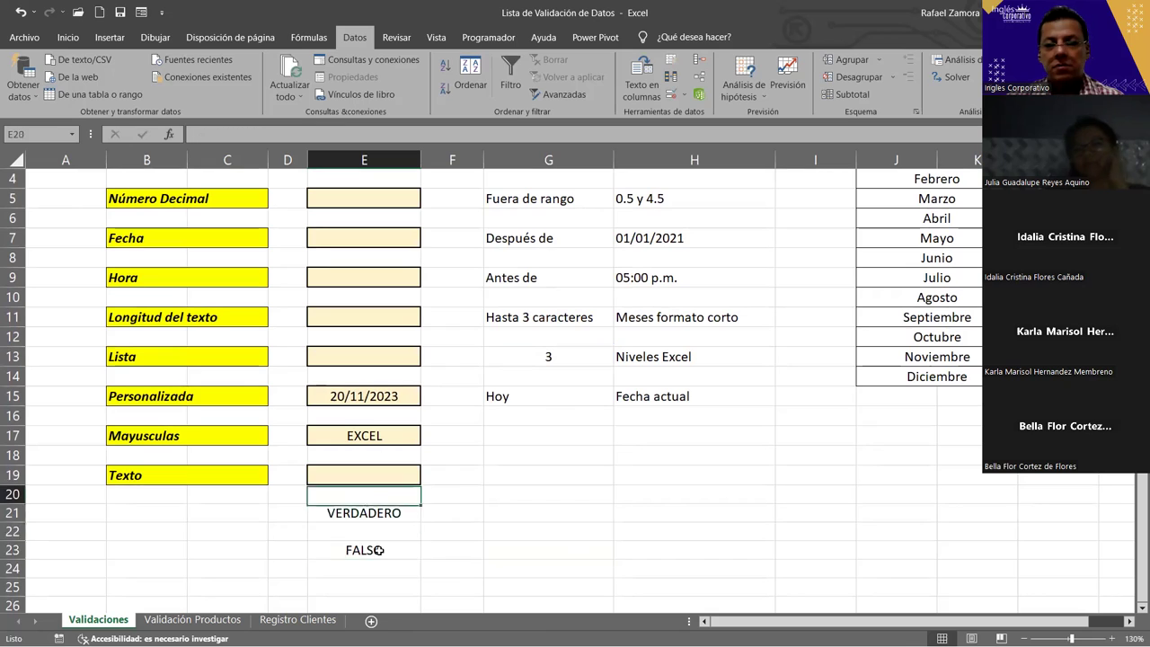
Clear the test results in E20:E24, leaving the form with E19 selected
drag(363, 494, 372, 568)
key(Delete)
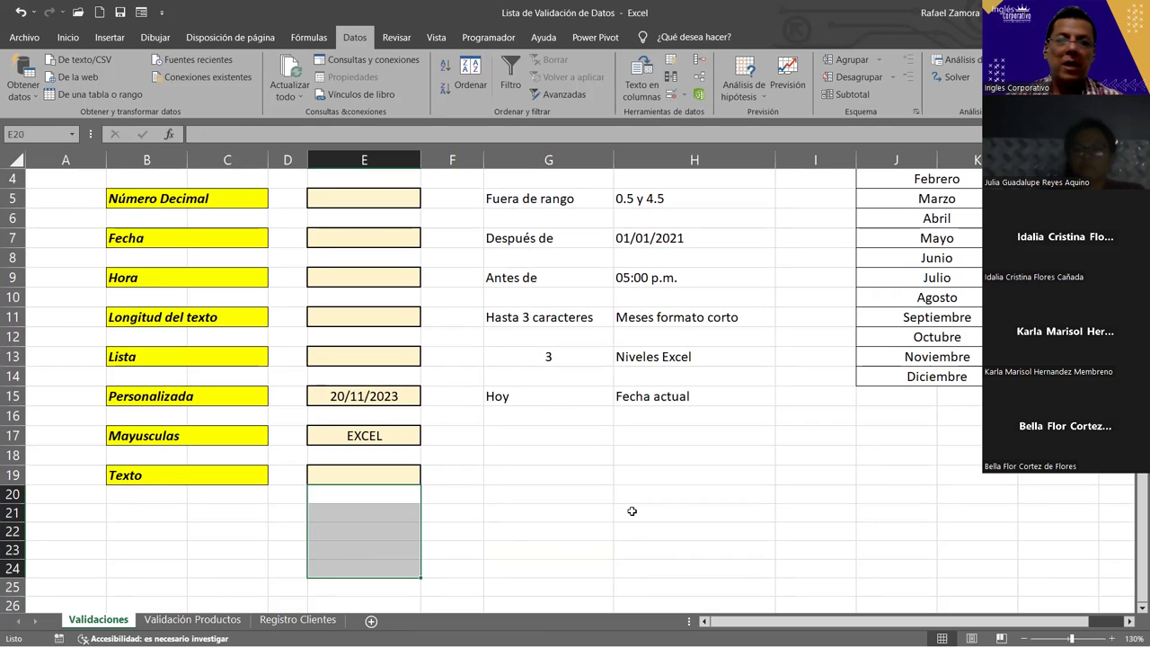
click(634, 511)
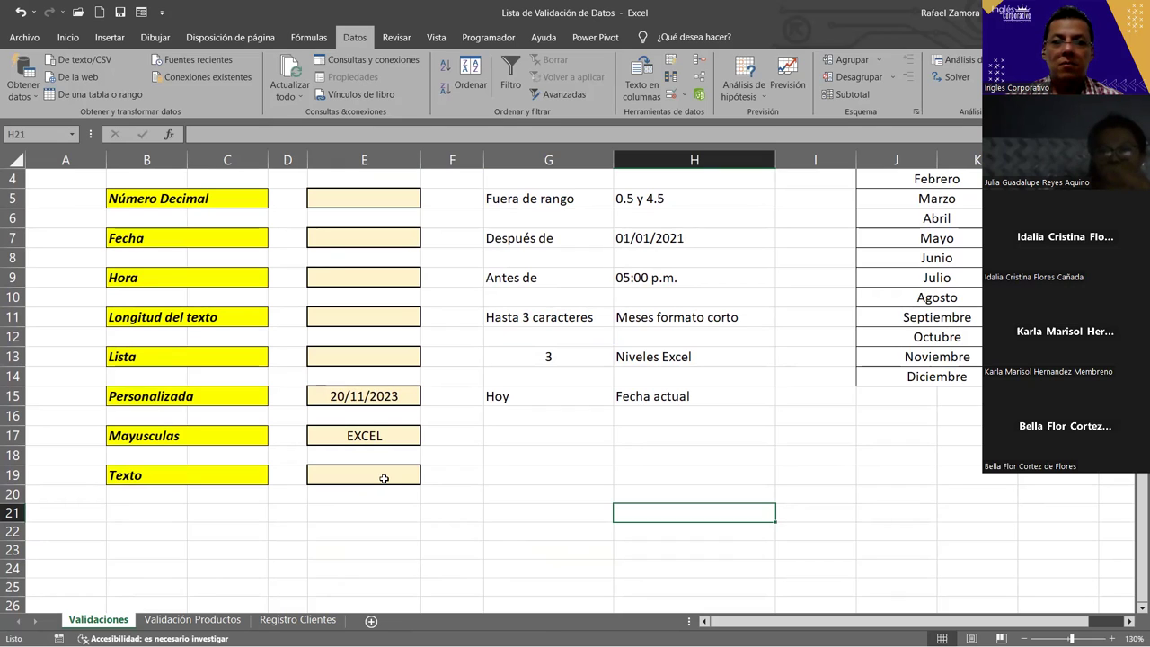
click(383, 476)
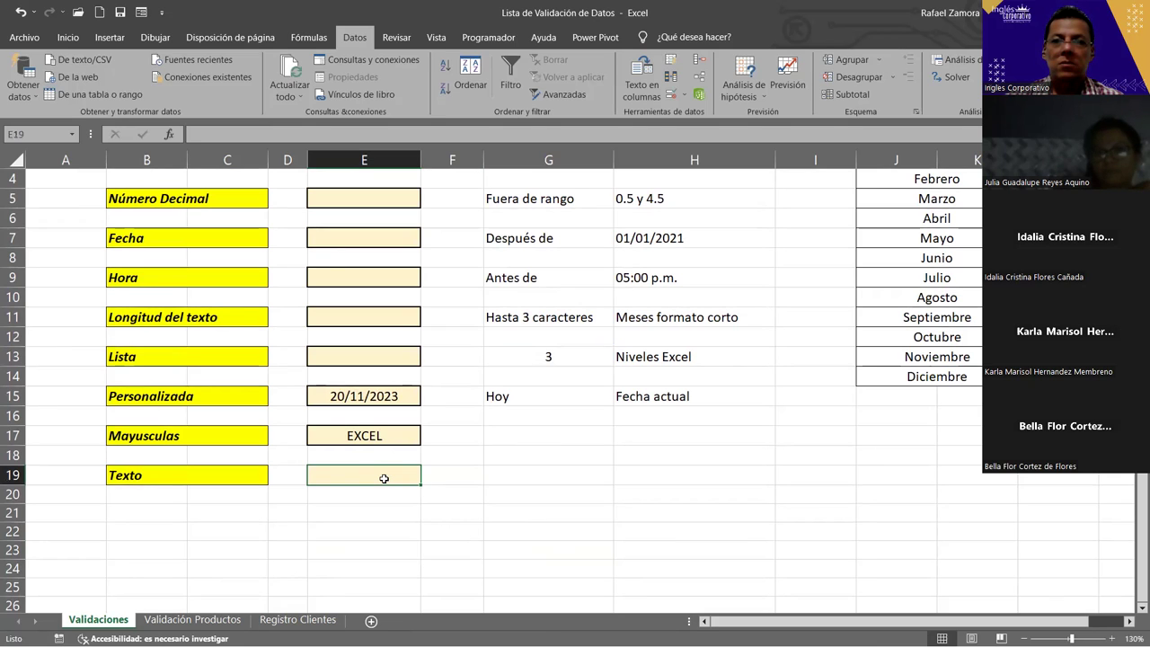
Give E19 a Personalizada data validation with the formula =ESTEXTO(E19)
click(669, 94)
click(579, 254)
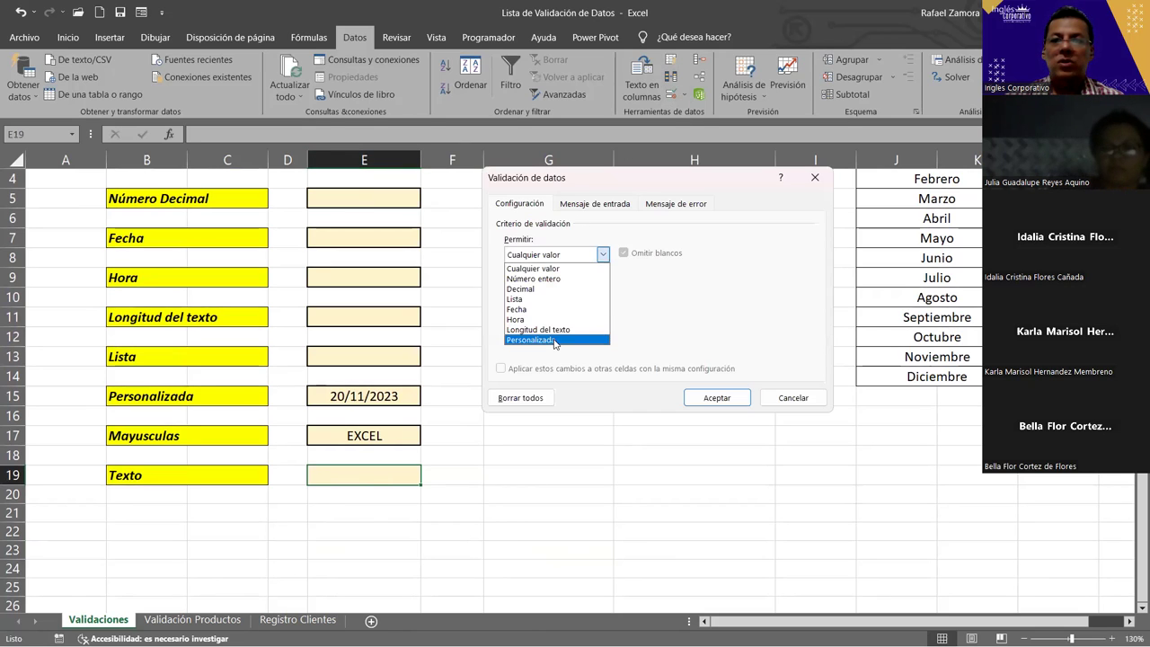
click(554, 340)
click(560, 318)
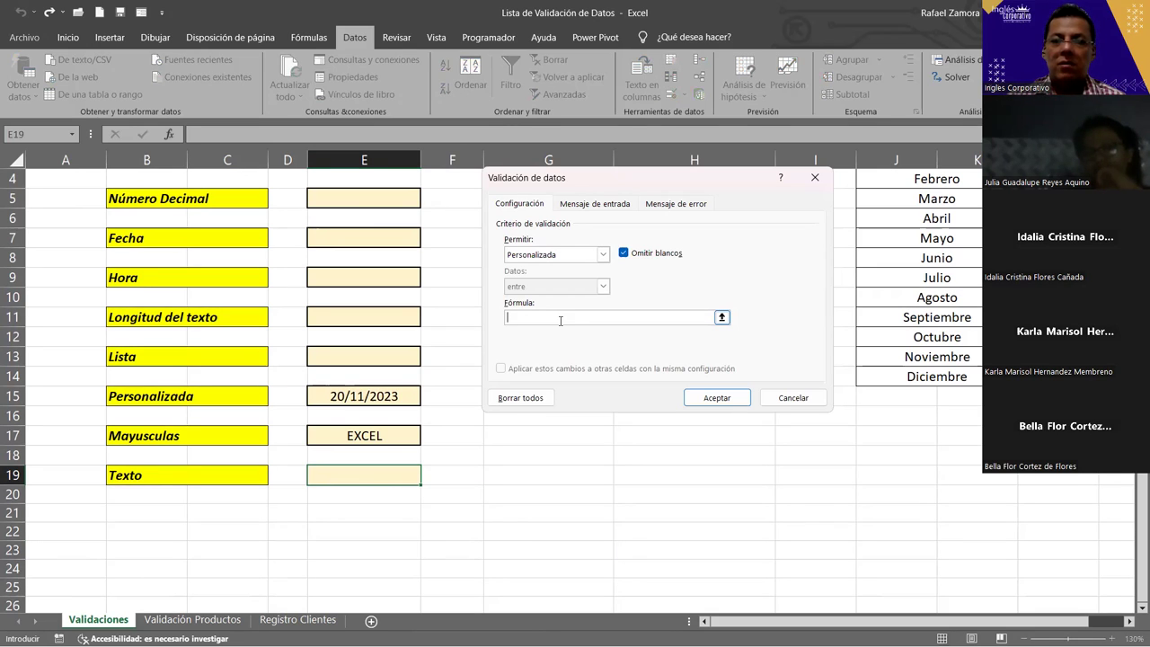
text(=)
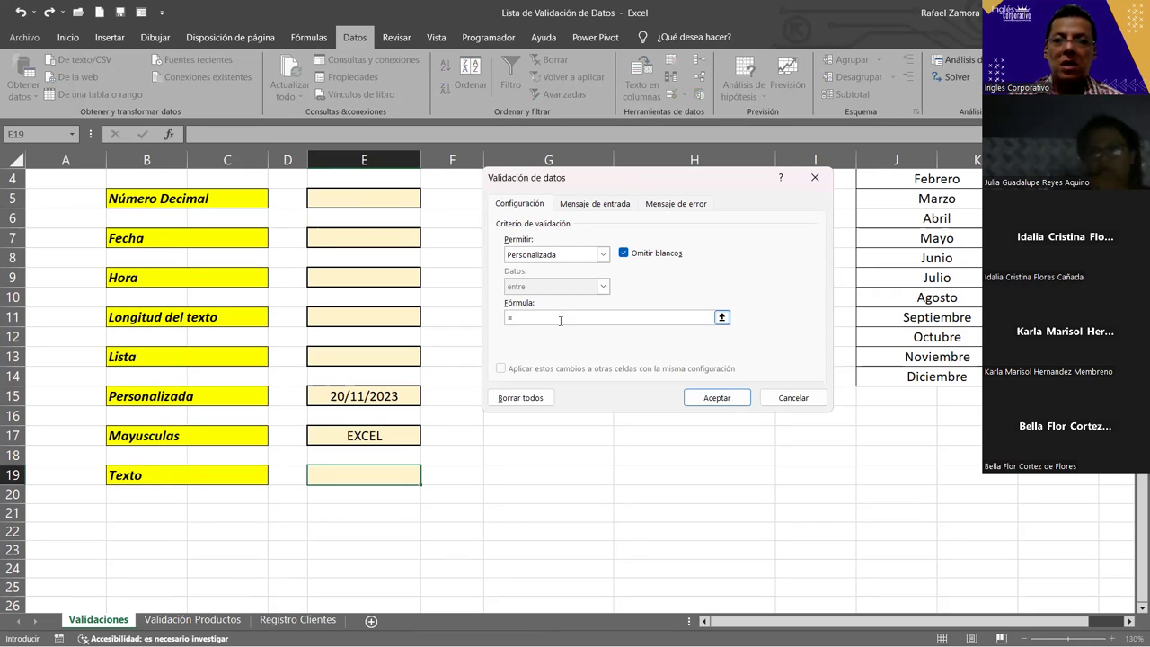
text(E)
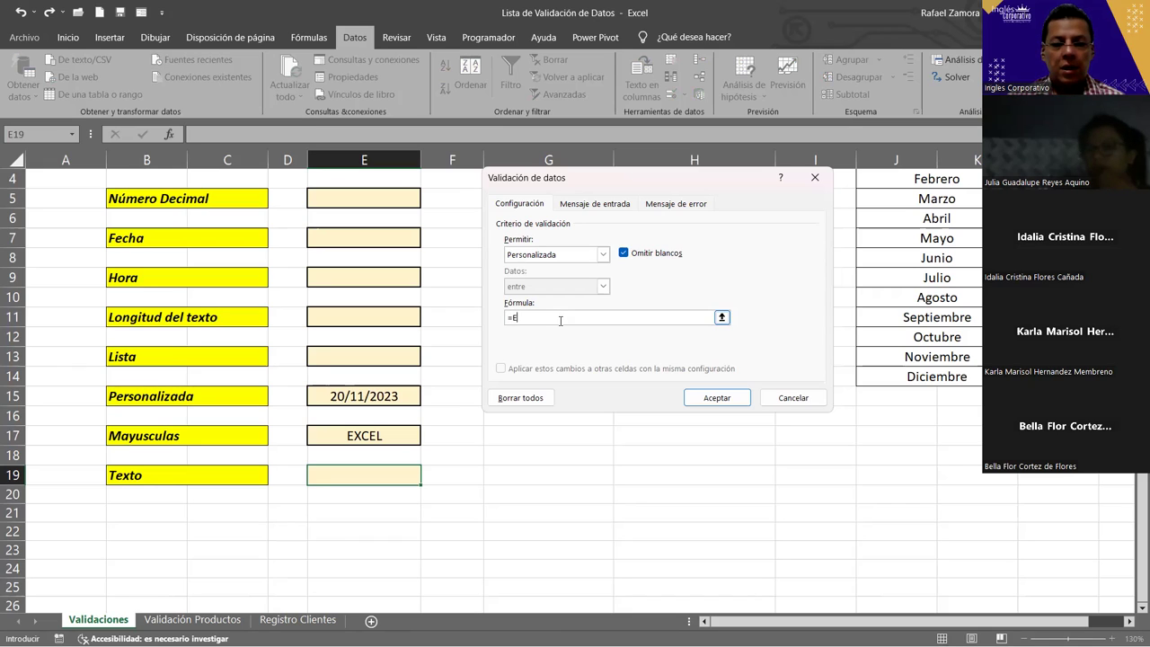
text(STEXTO()
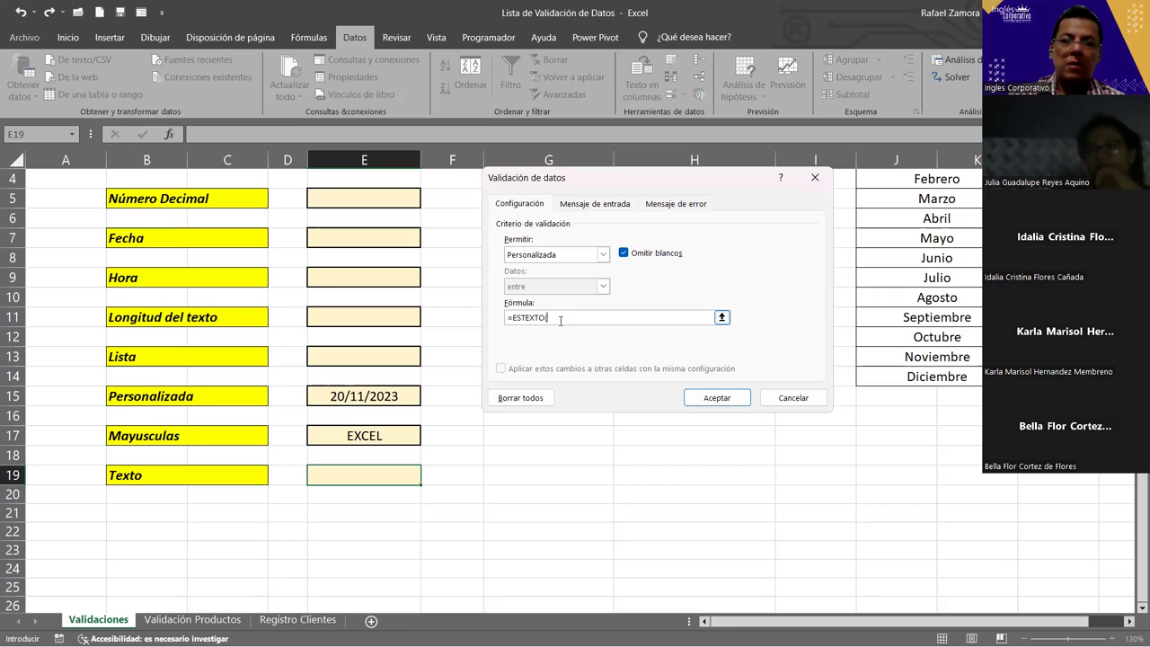
click(391, 473)
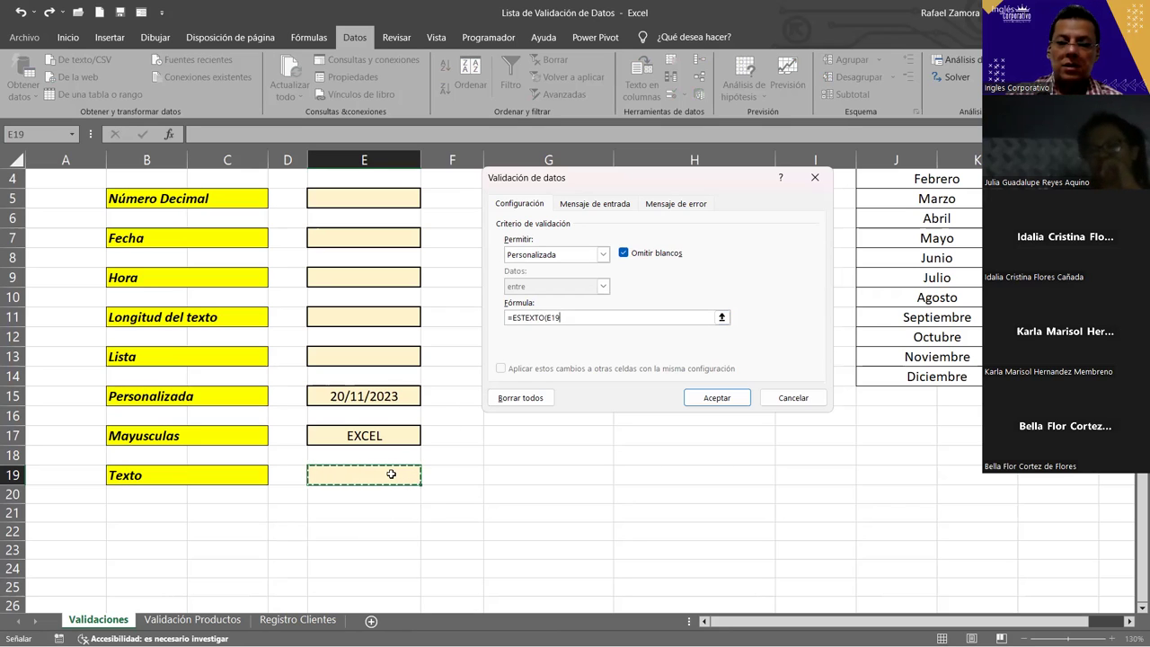
text())
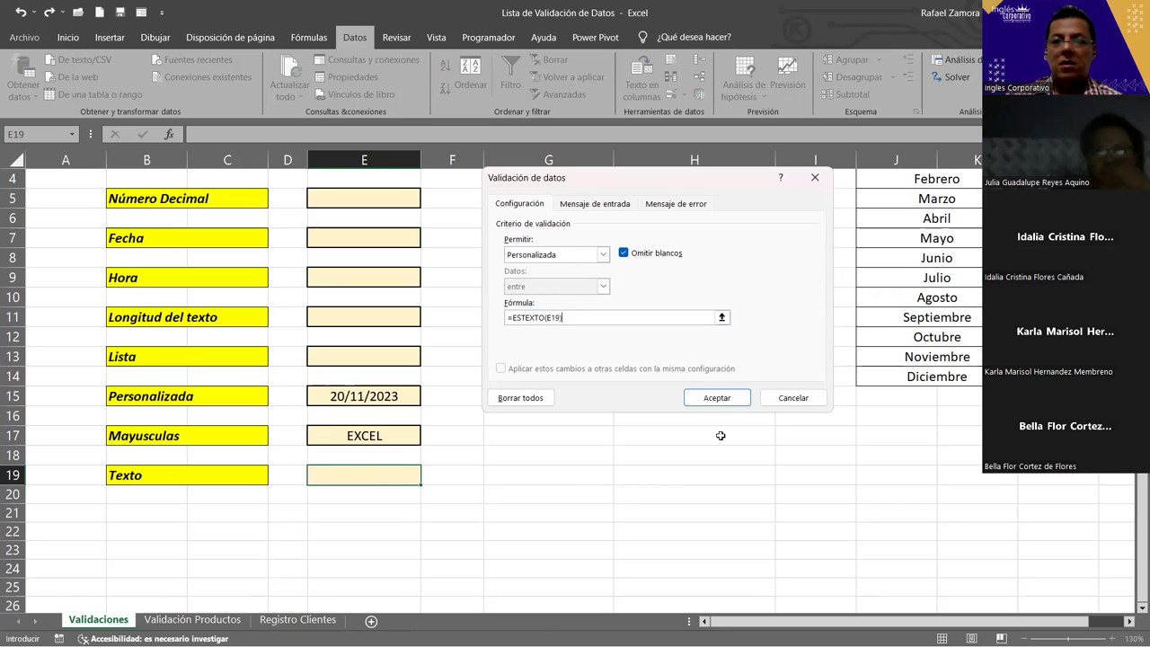
click(718, 398)
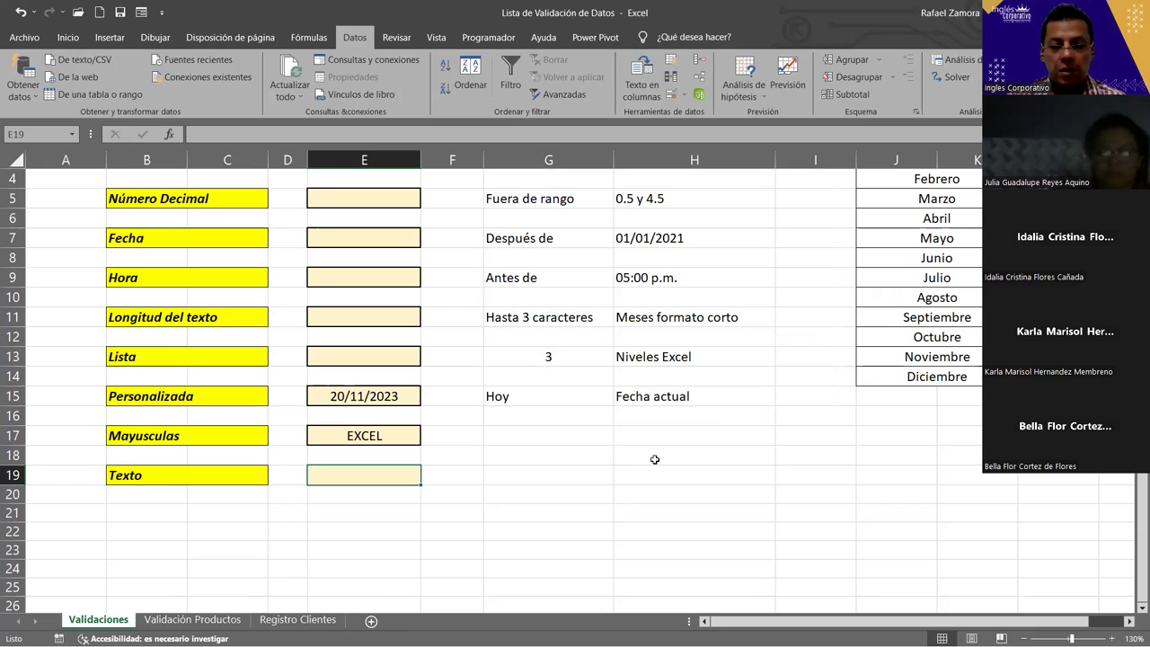
Enter EXCEL, excel and Excel into E19, each accepted as text
text(EXCE)
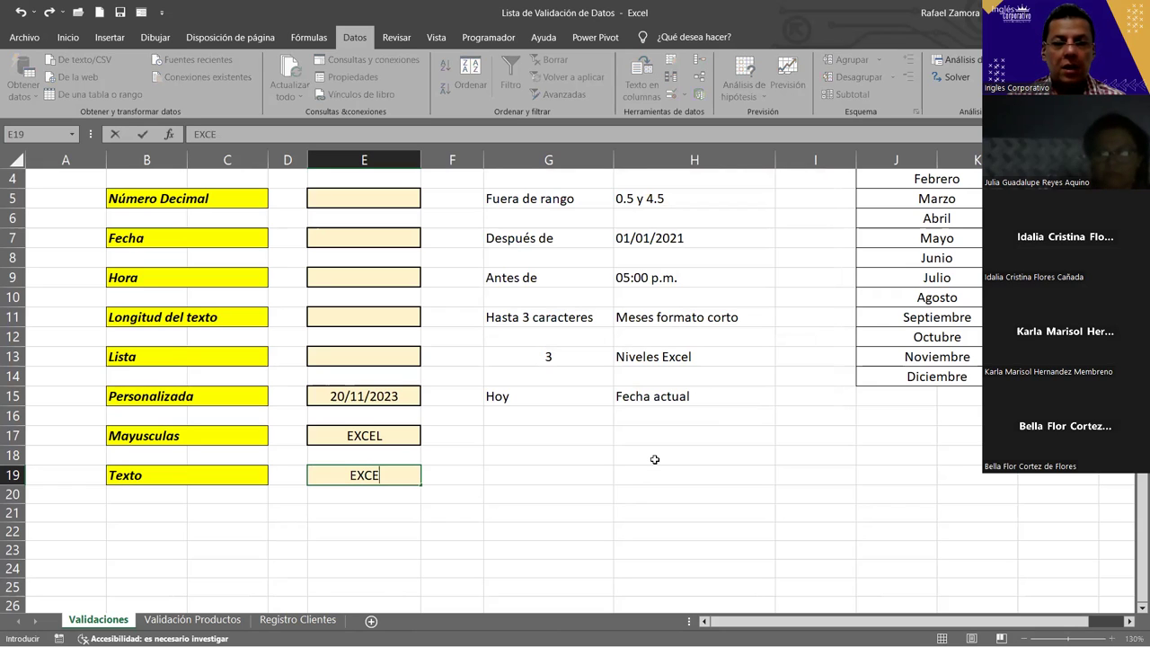
text(L)
key(ctrl+Return)
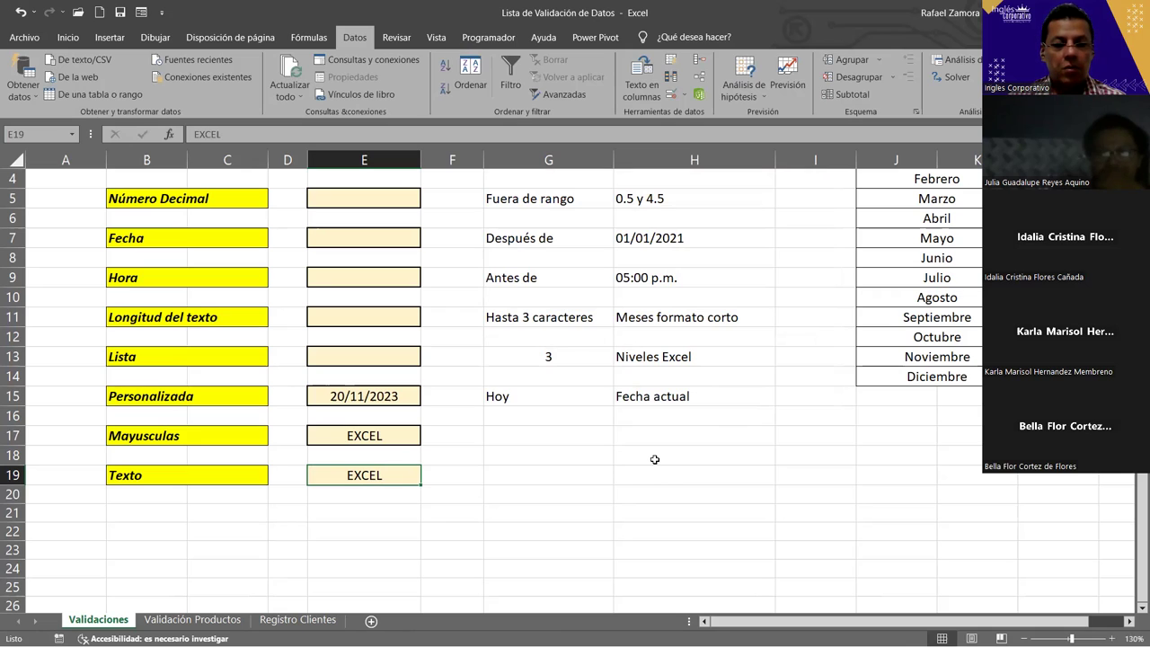
text(excel)
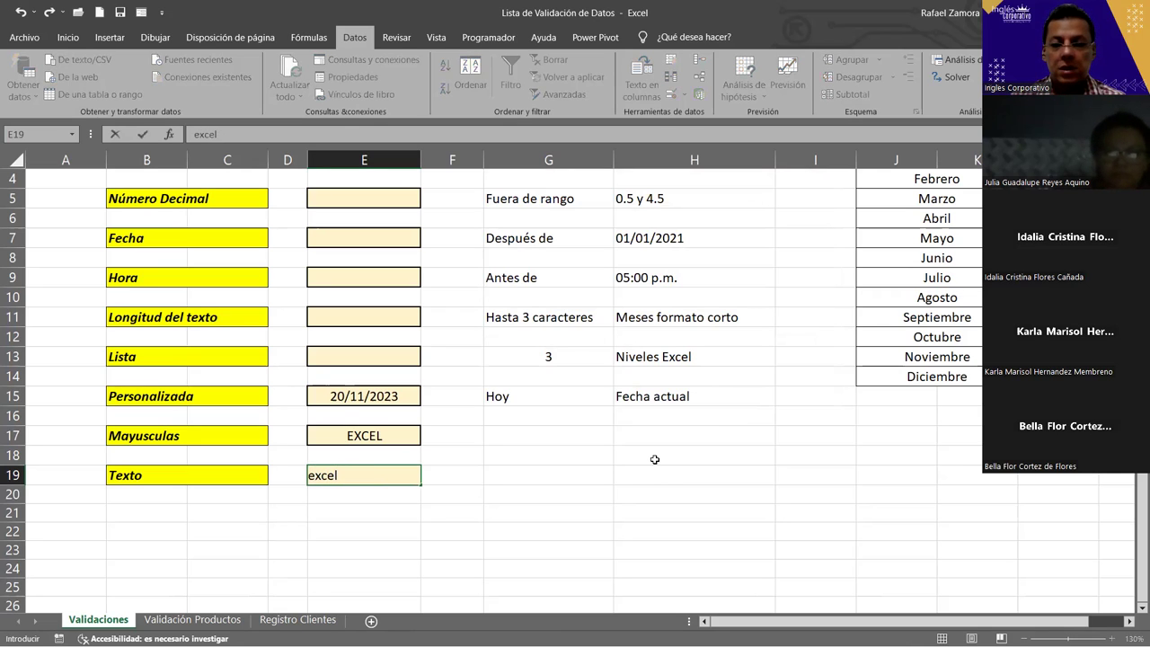
key(ctrl+Return)
text(Excel)
key(ctrl+Return)
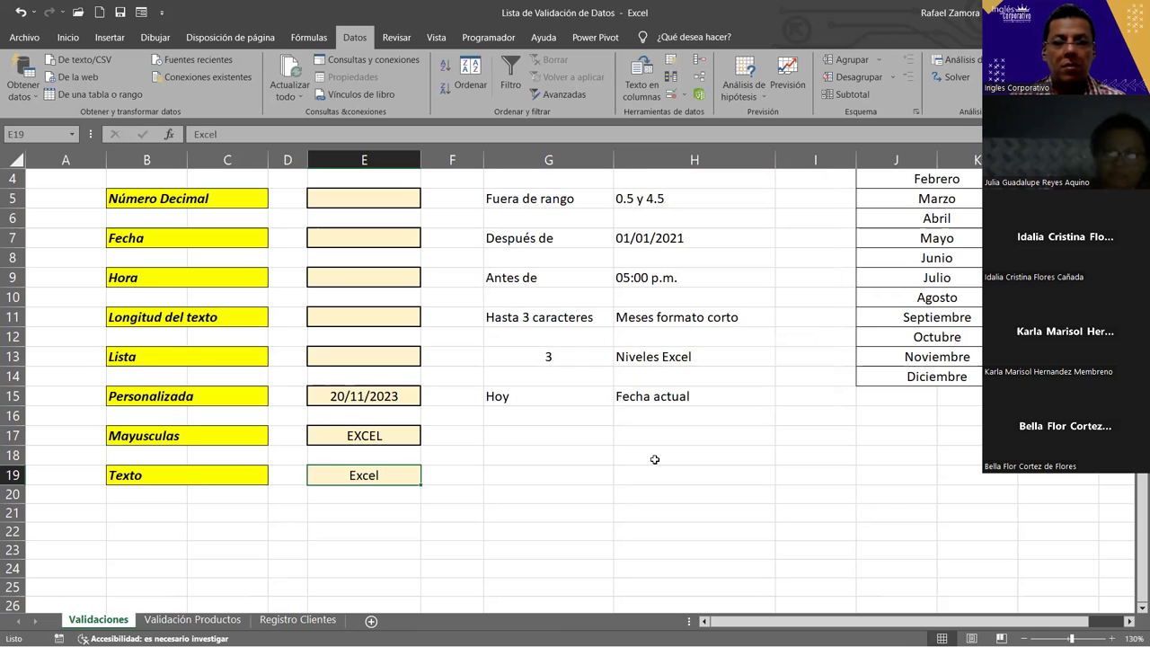
Try entering 123 and 12546 in E19, see both rejected, and cancel to keep Excel
text(123)
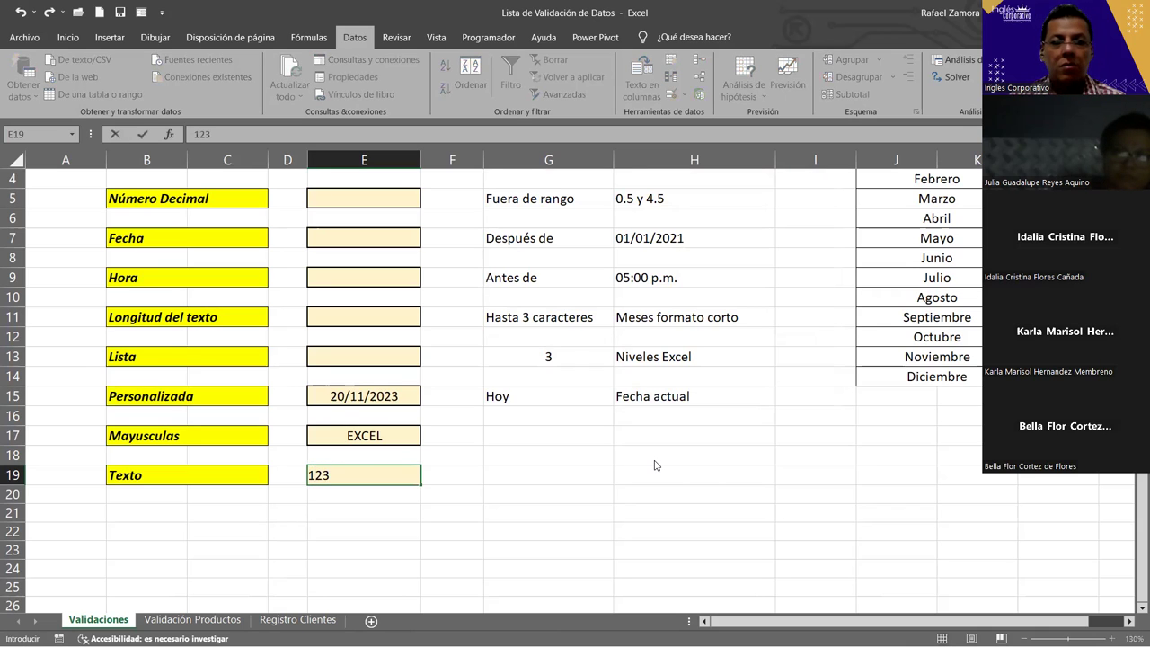
key(ctrl+Return)
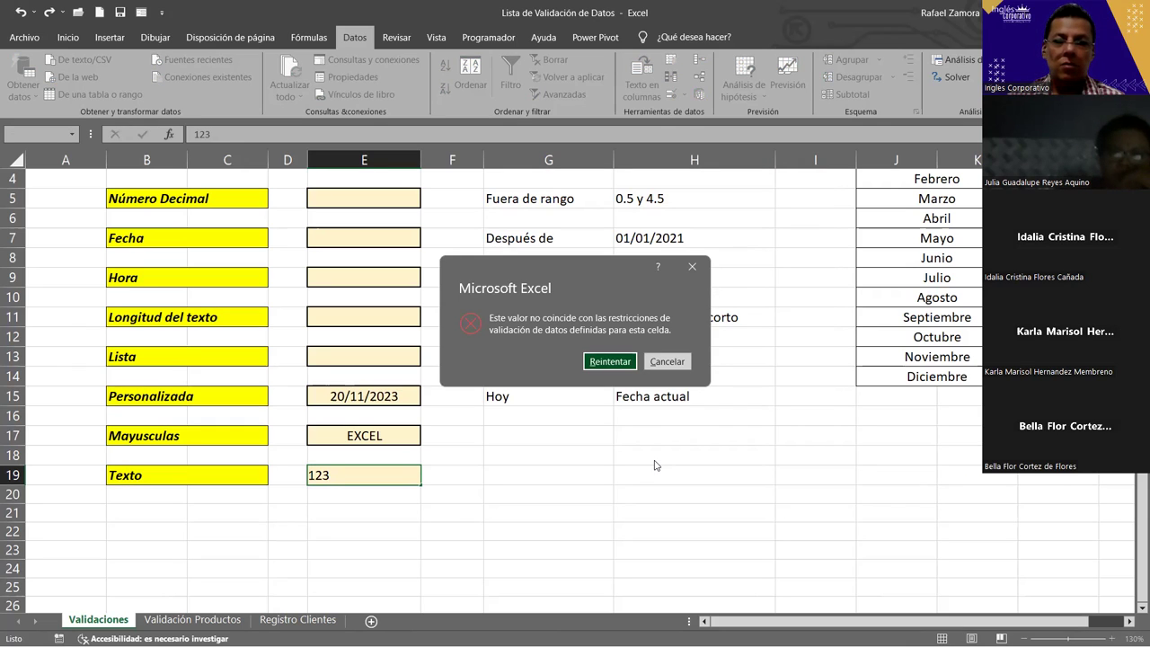
key(Return)
text(12546)
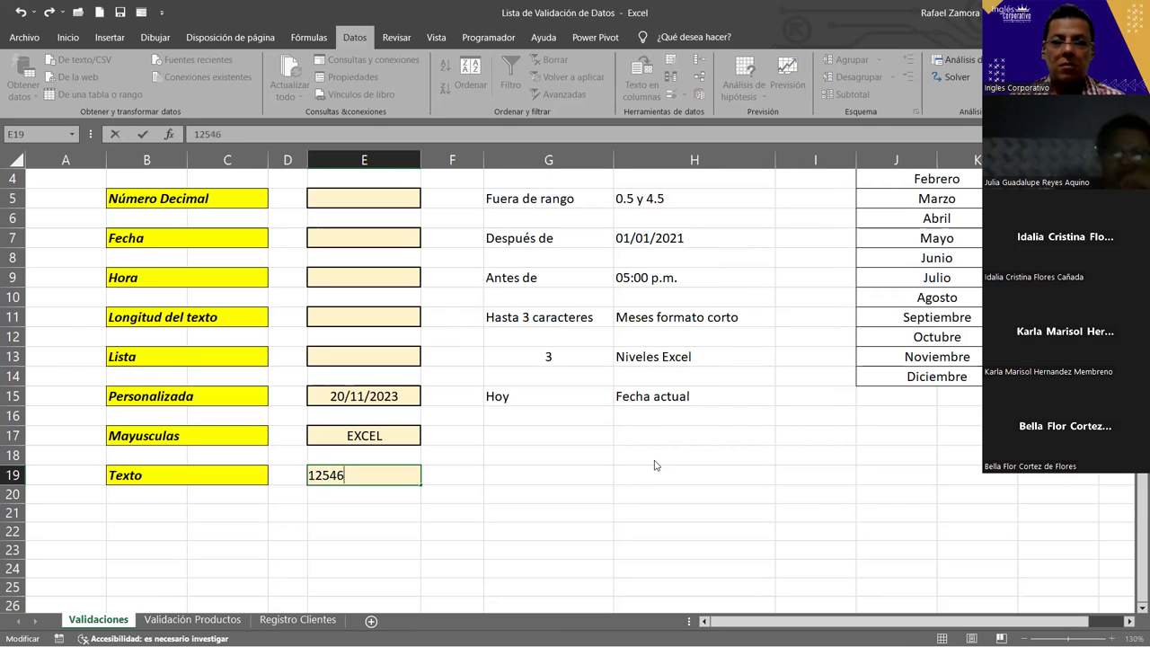
key(Return)
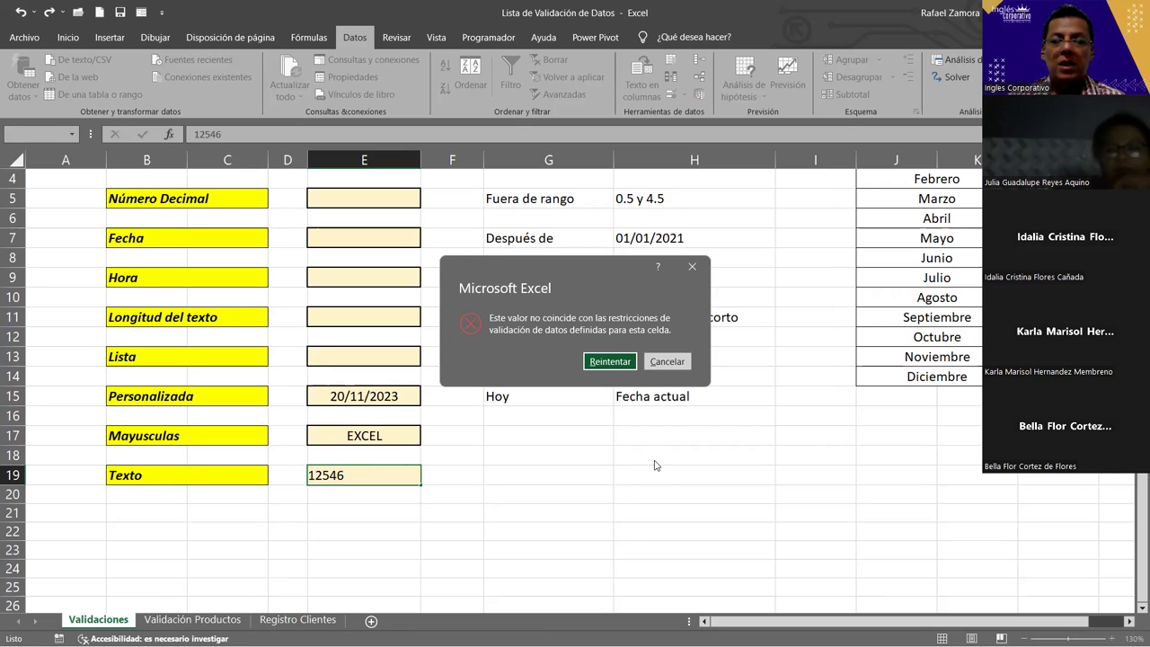
key(Tab)
key(space)
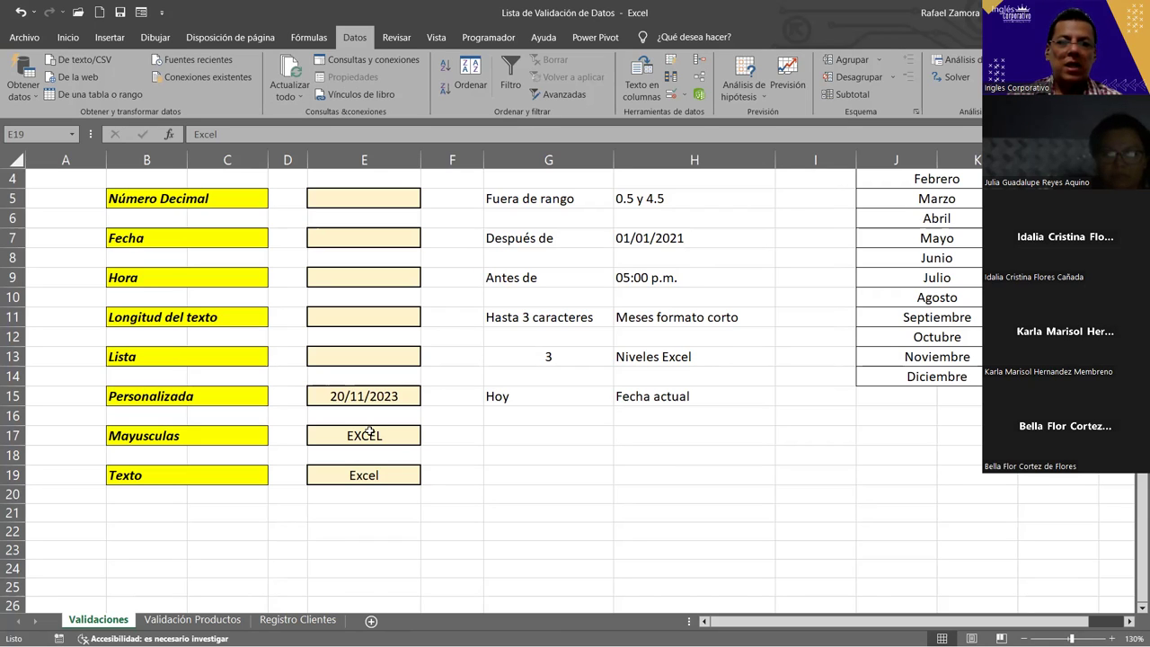
click(364, 478)
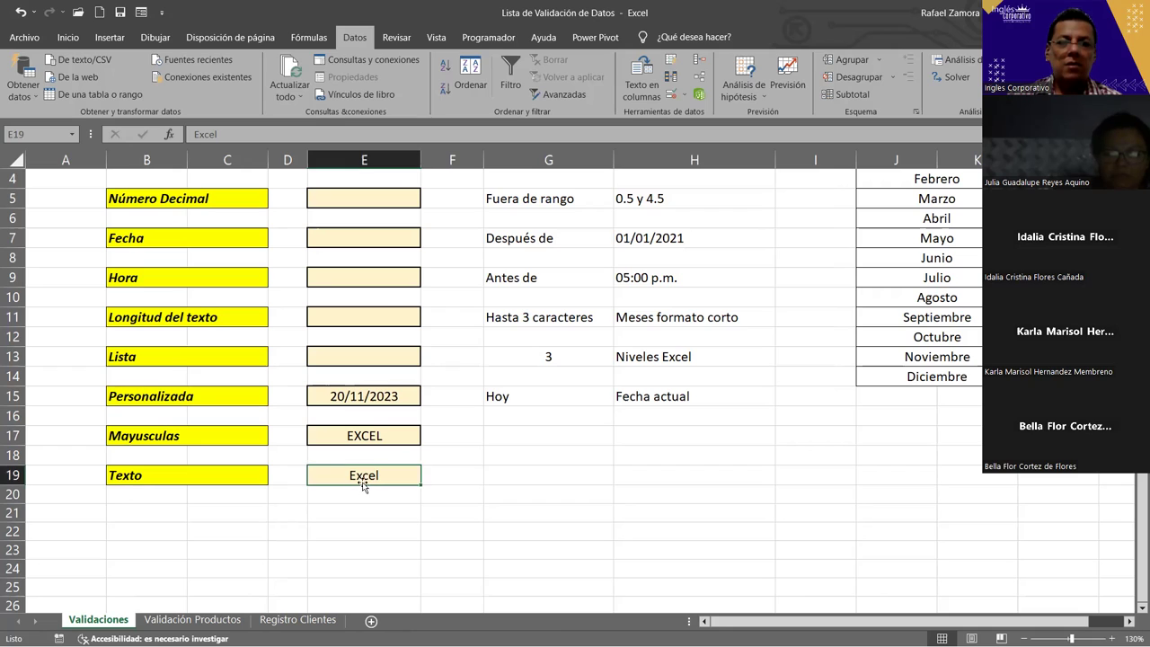
click(673, 93)
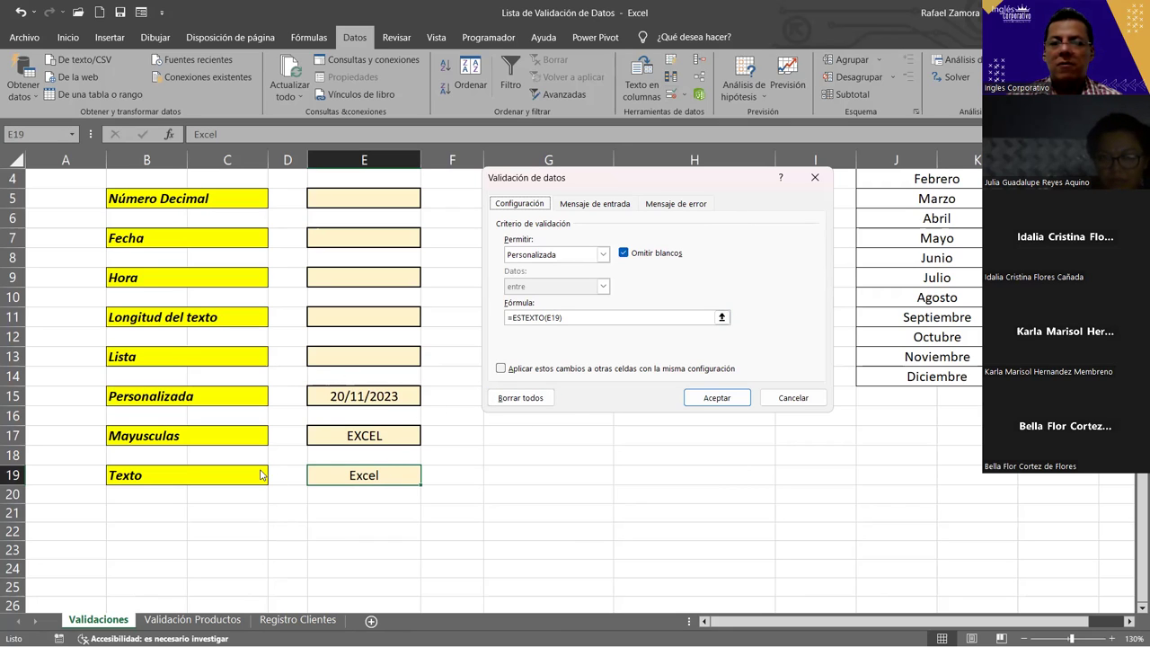
click(792, 397)
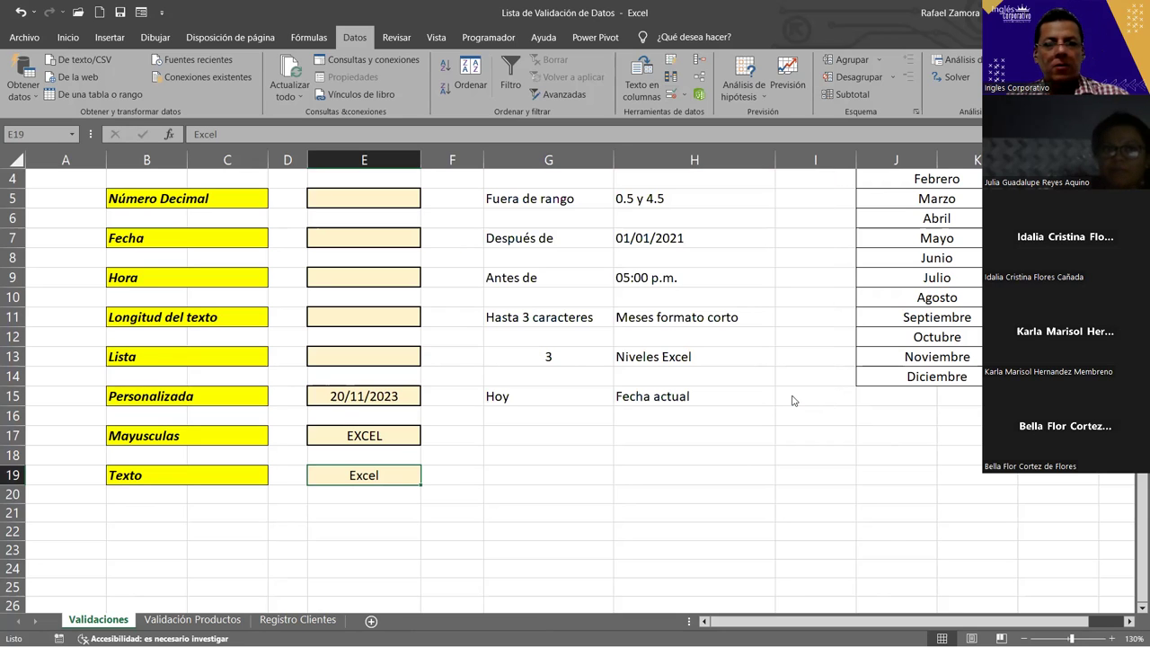
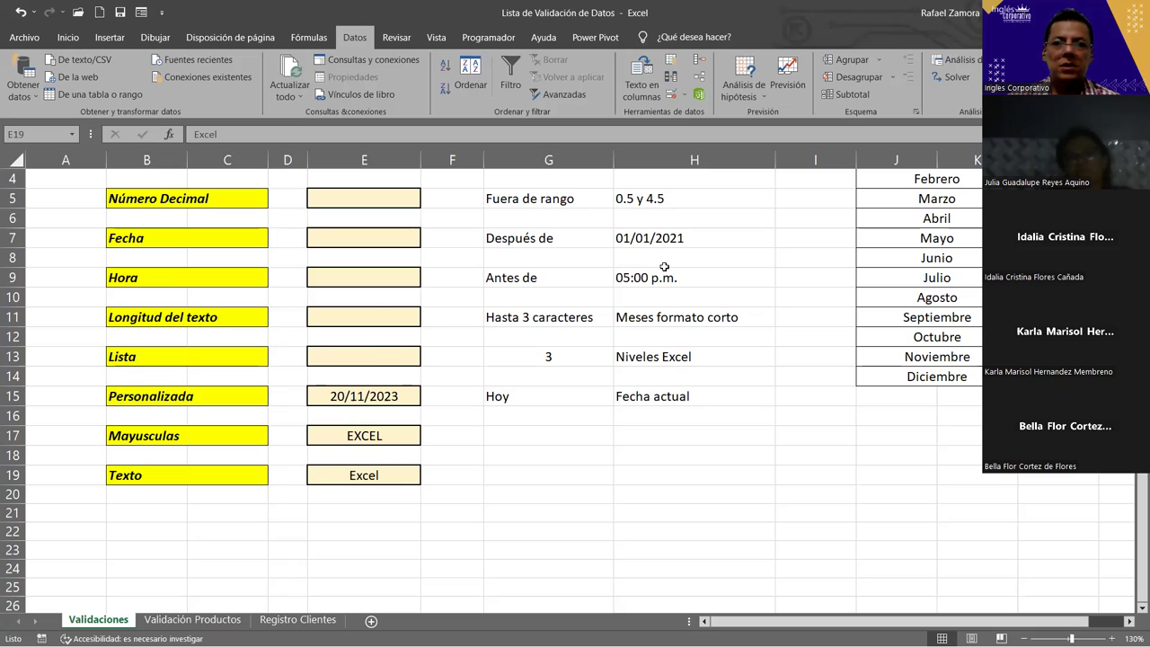
Alt+Tab from 'Lista de Validación de Datos' to the Tablas Basicas workbook's TABLA1 sheet
key(alt+Tab)
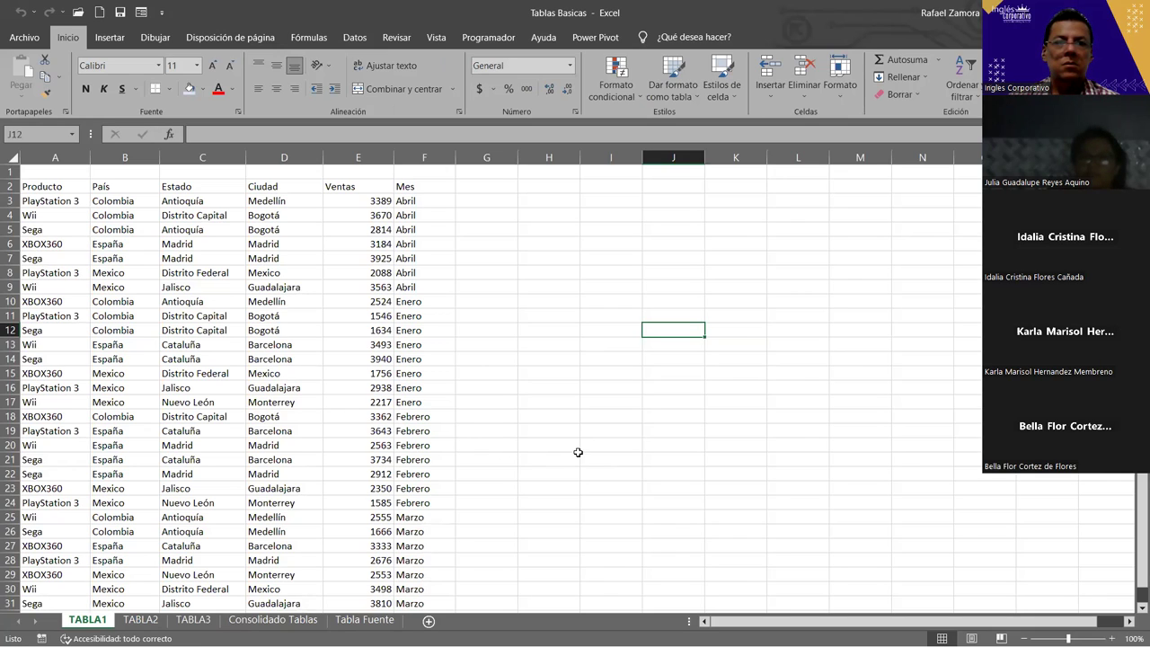
Inspect the =ALEATORIO.ENTRE(1500,4000) formula behind the Ventas values in column E
click(576, 456)
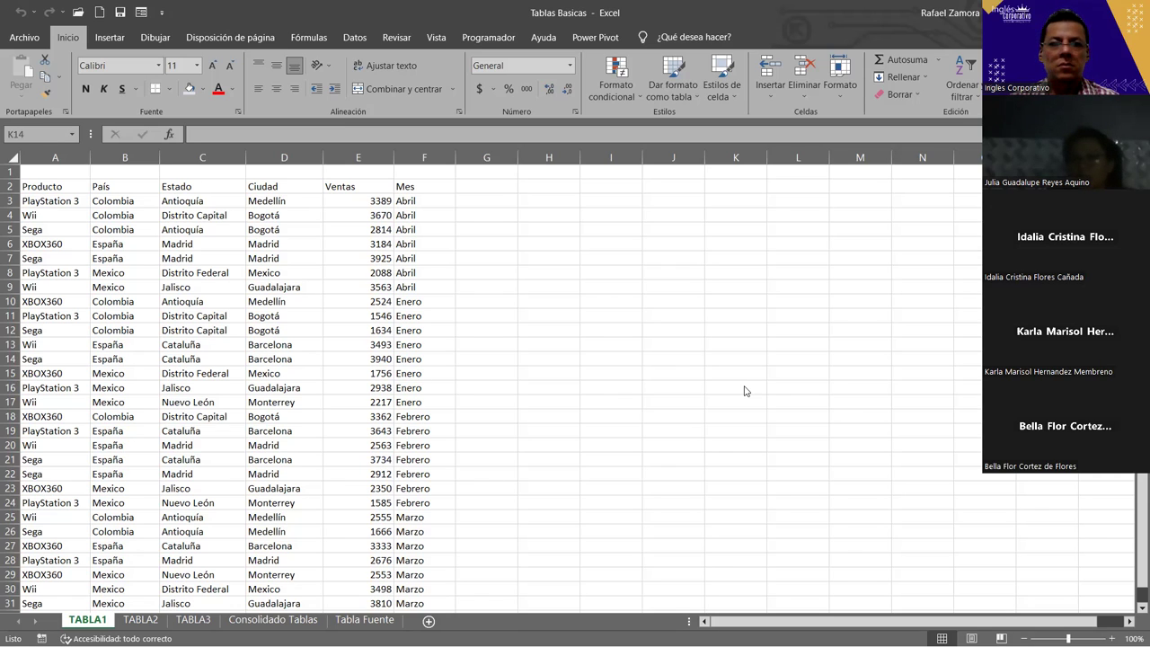
click(365, 261)
click(365, 320)
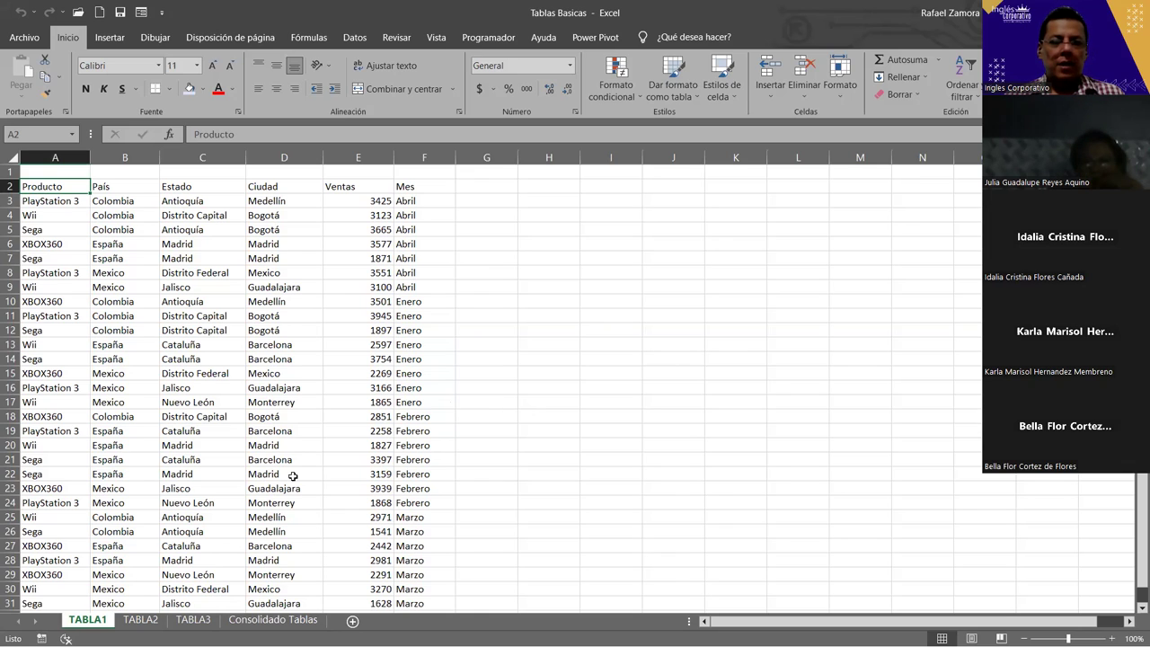
Add a new Hoja1 sheet, move it to the first position, and return to TABLA1
click(384, 621)
drag(133, 619, 71, 619)
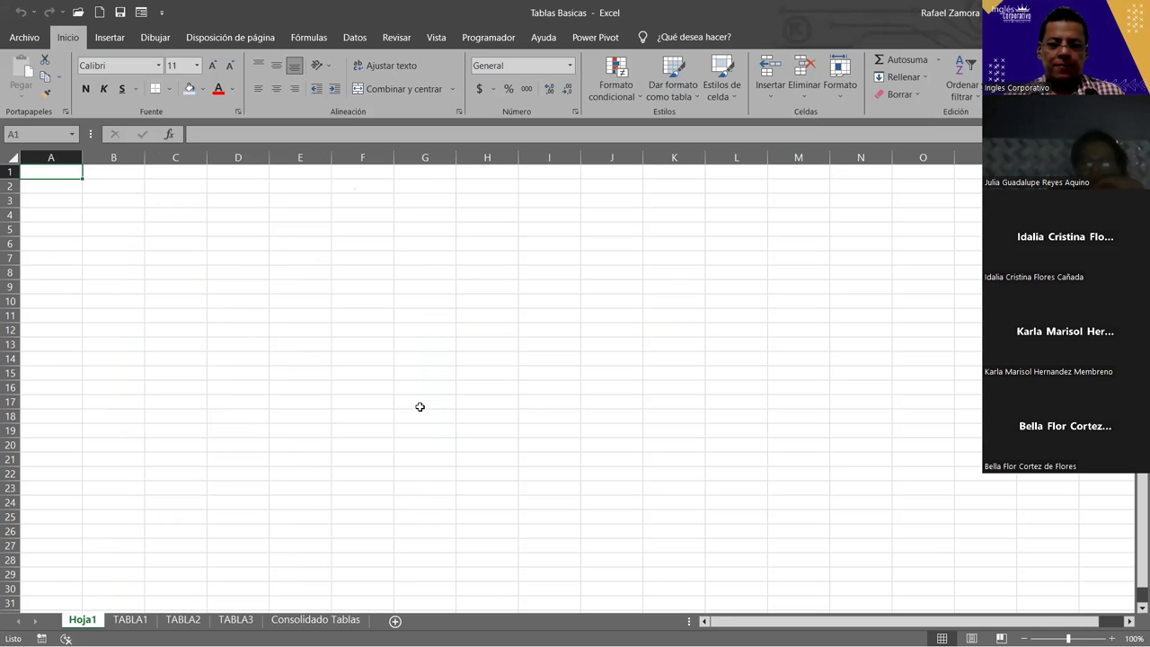
click(122, 618)
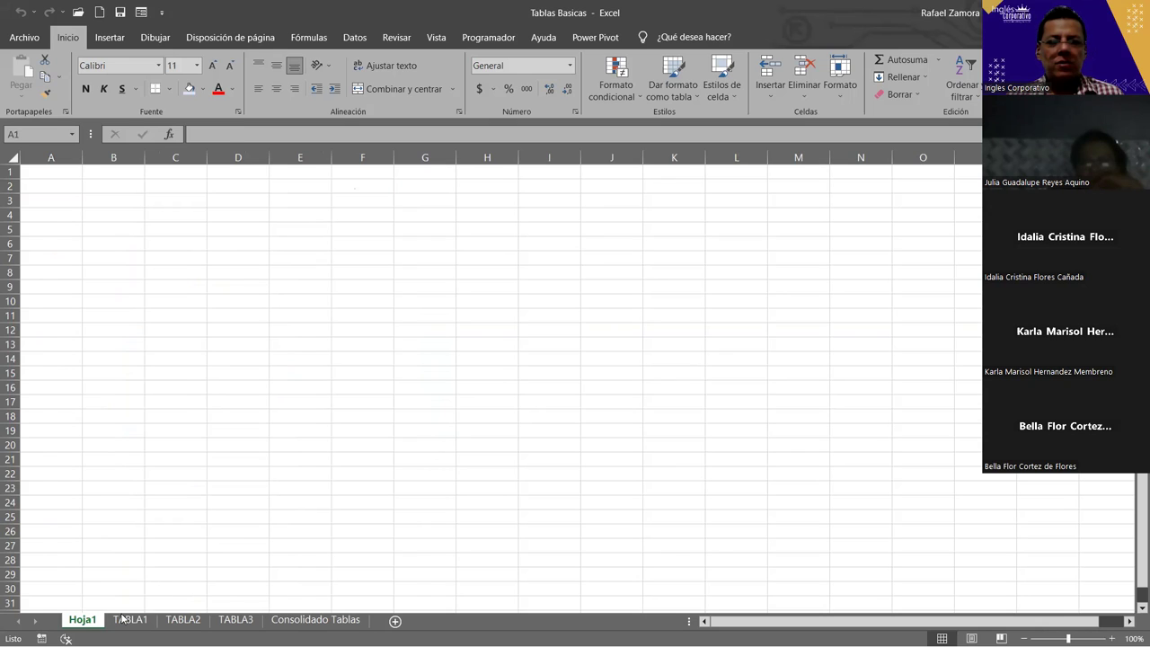
click(183, 620)
click(238, 619)
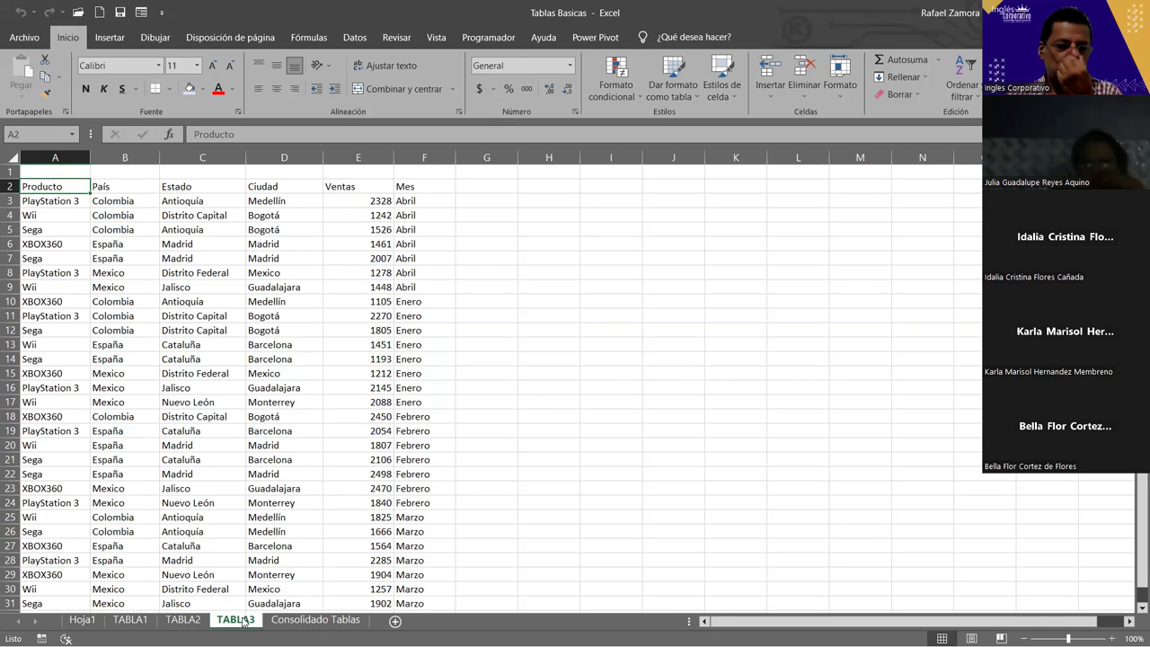
click(130, 619)
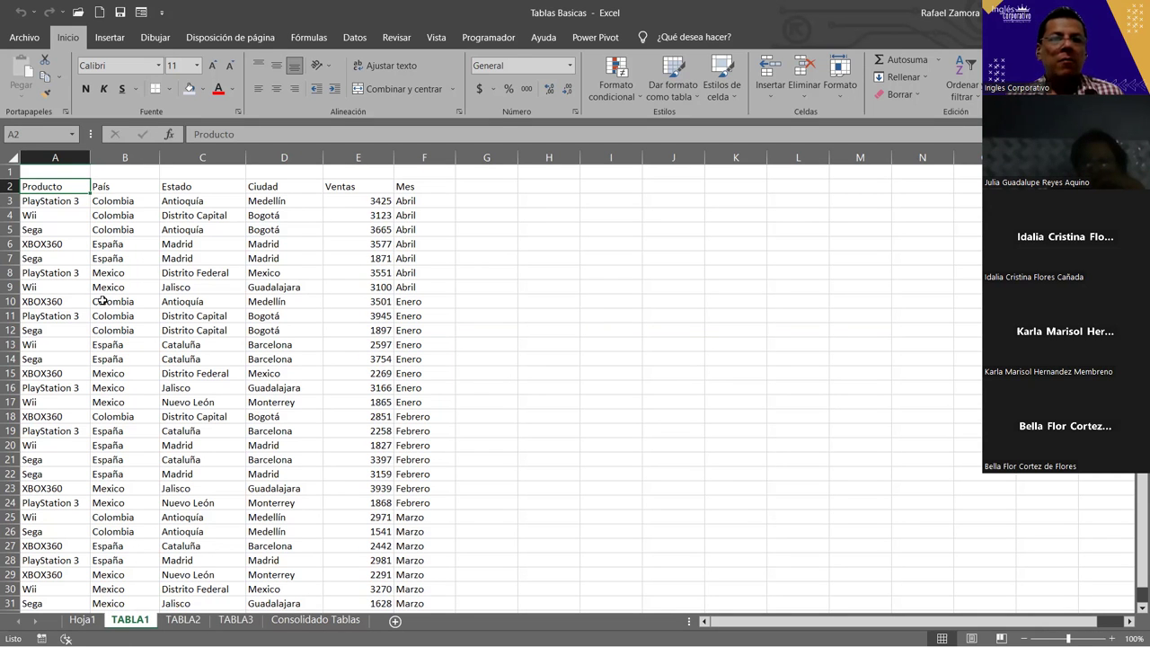
Copy TABLA1's headers and first 16 sales rows (A2:F18) into Hoja1 at A1
mouse_move(53, 186)
mouse_down()
mouse_move(337, 327)
mouse_move(412, 413)
mouse_up()
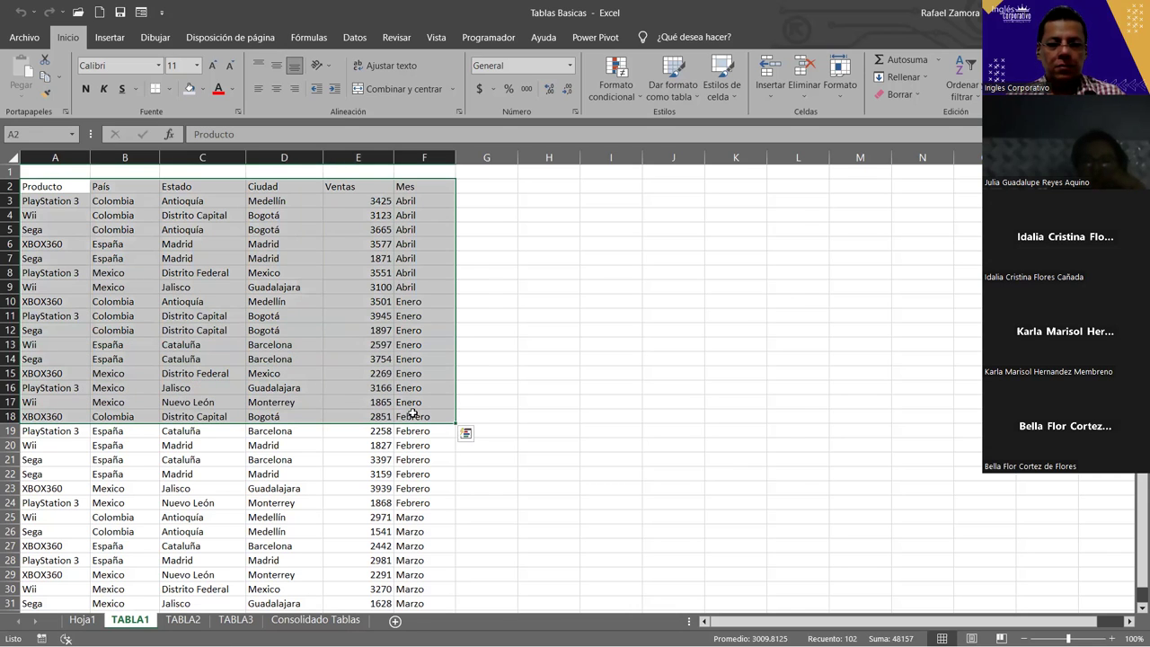
key(ctrl+c)
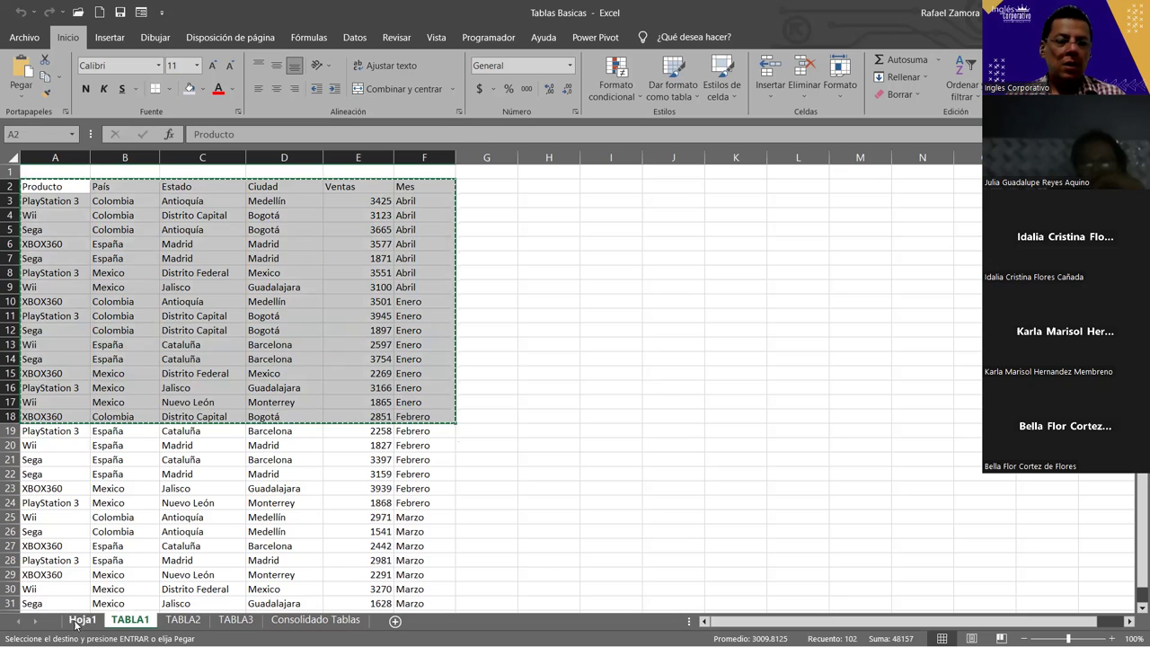
click(82, 620)
key(ctrl+v)
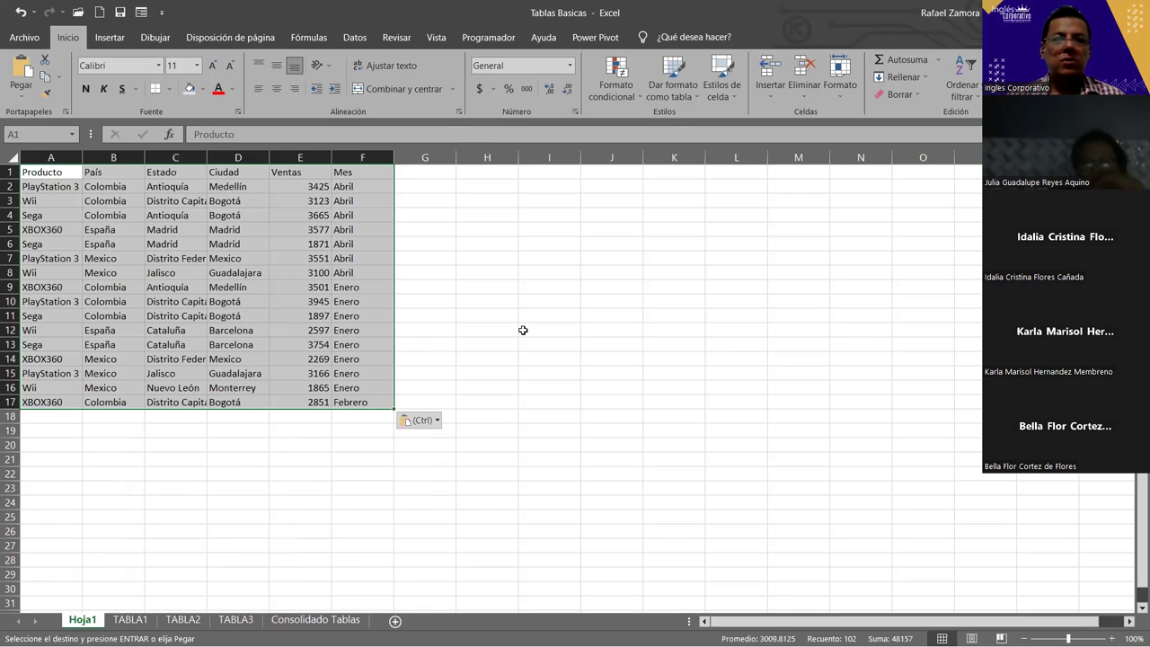
ctrl+scroll(522, 329, up, 2)
ctrl+scroll(523, 330, up, 1)
click(242, 412)
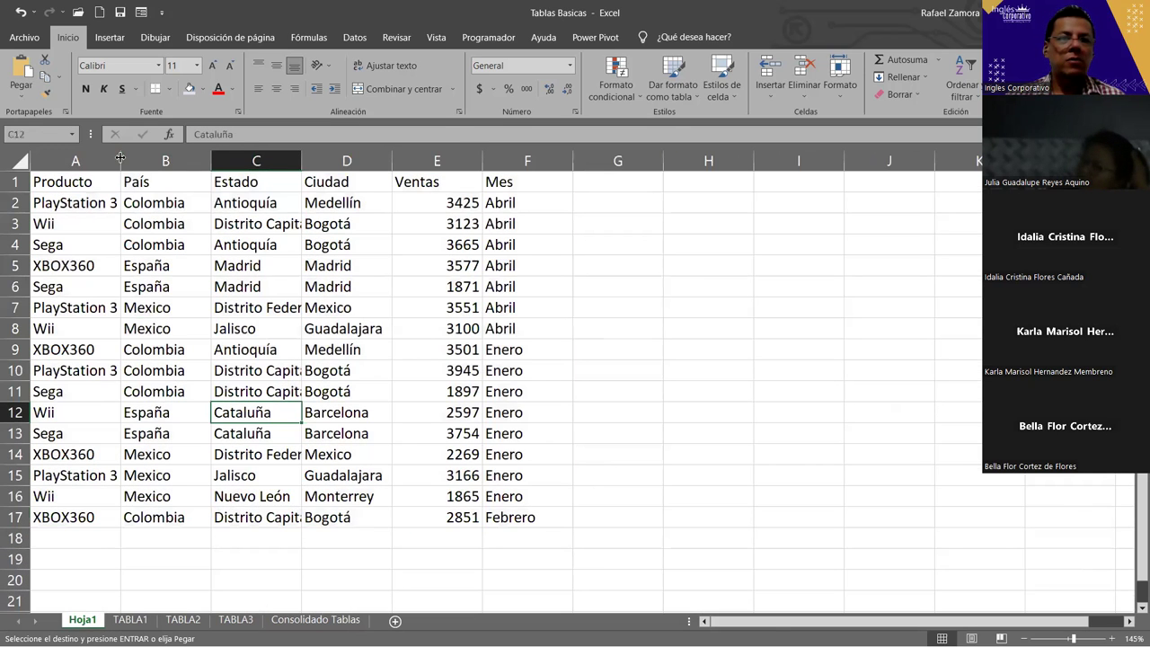
Widen columns A, D and C so product names, cities and Distrito Capital fit
drag(121, 159, 132, 158)
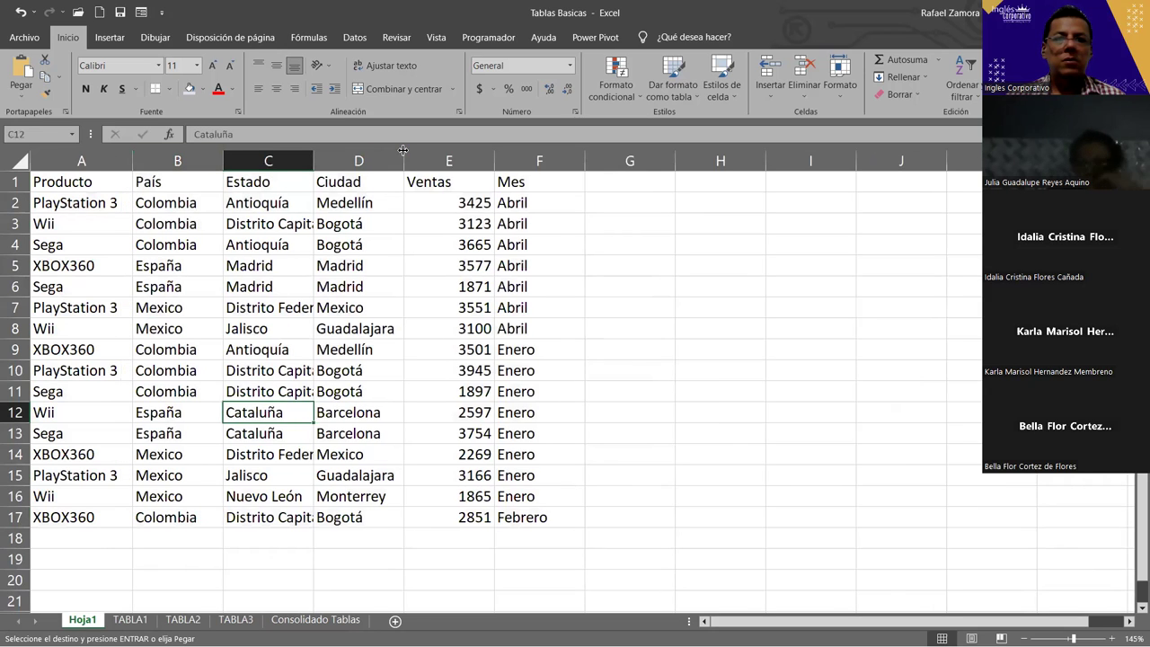
drag(403, 159, 418, 160)
drag(314, 160, 367, 160)
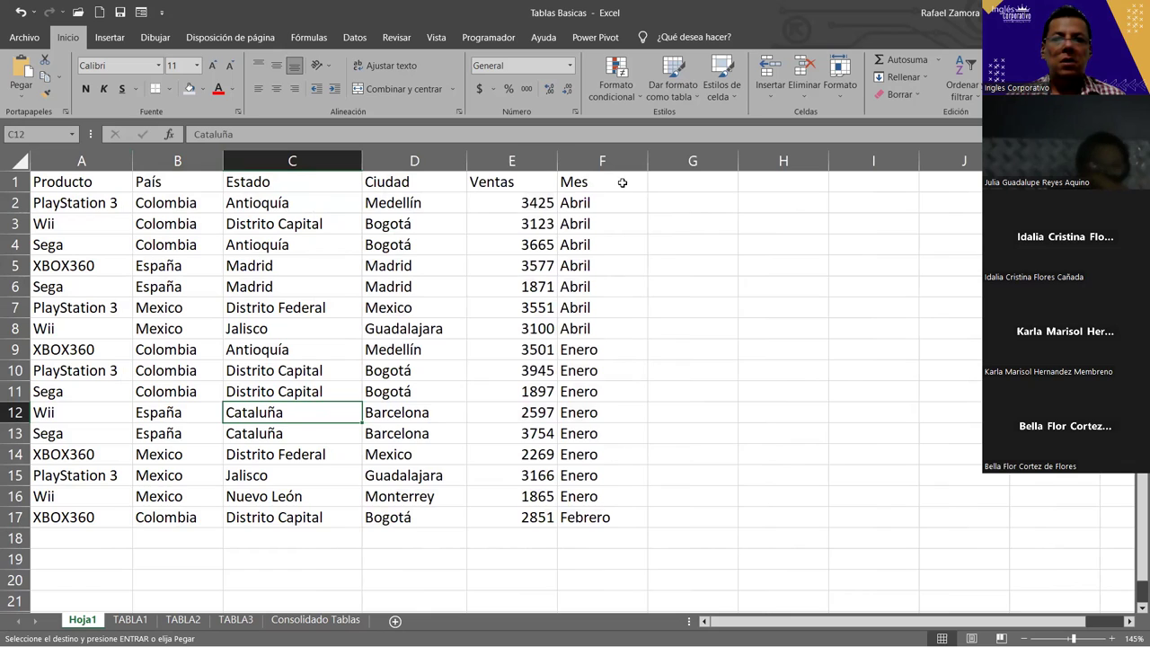
click(80, 185)
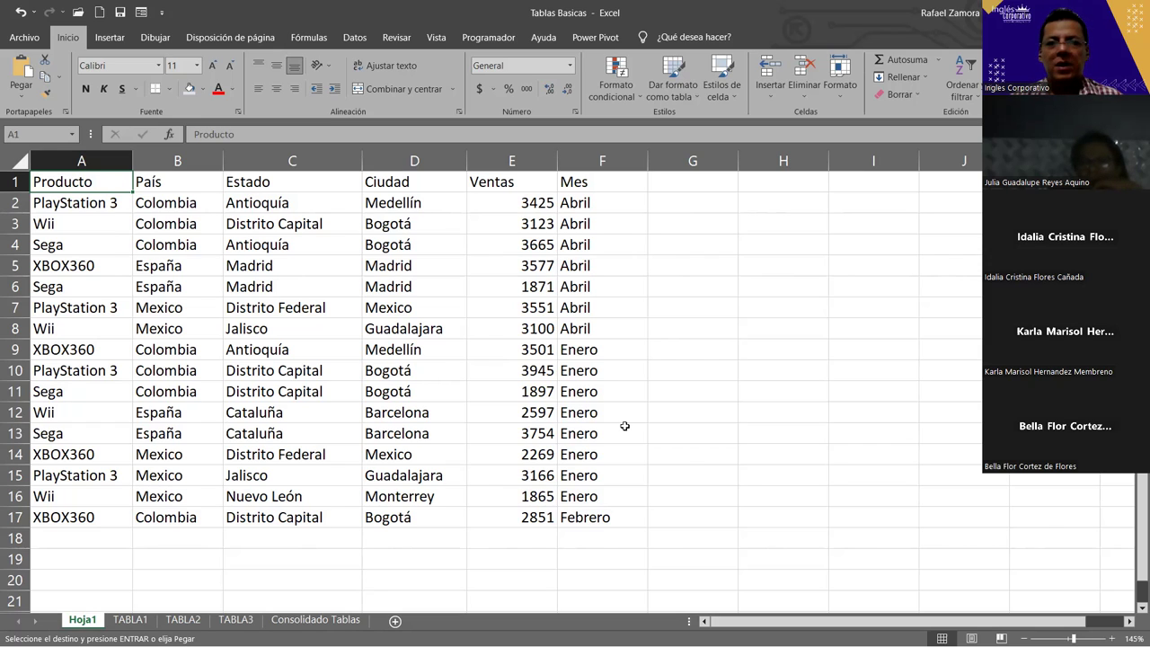
click(401, 395)
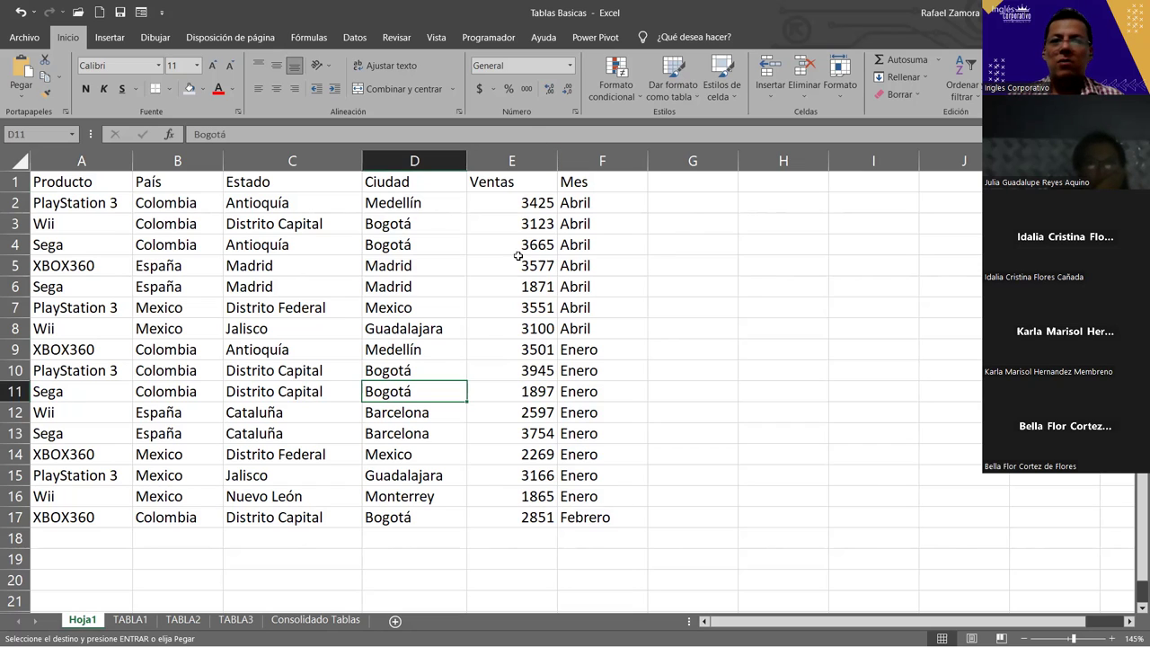
click(529, 281)
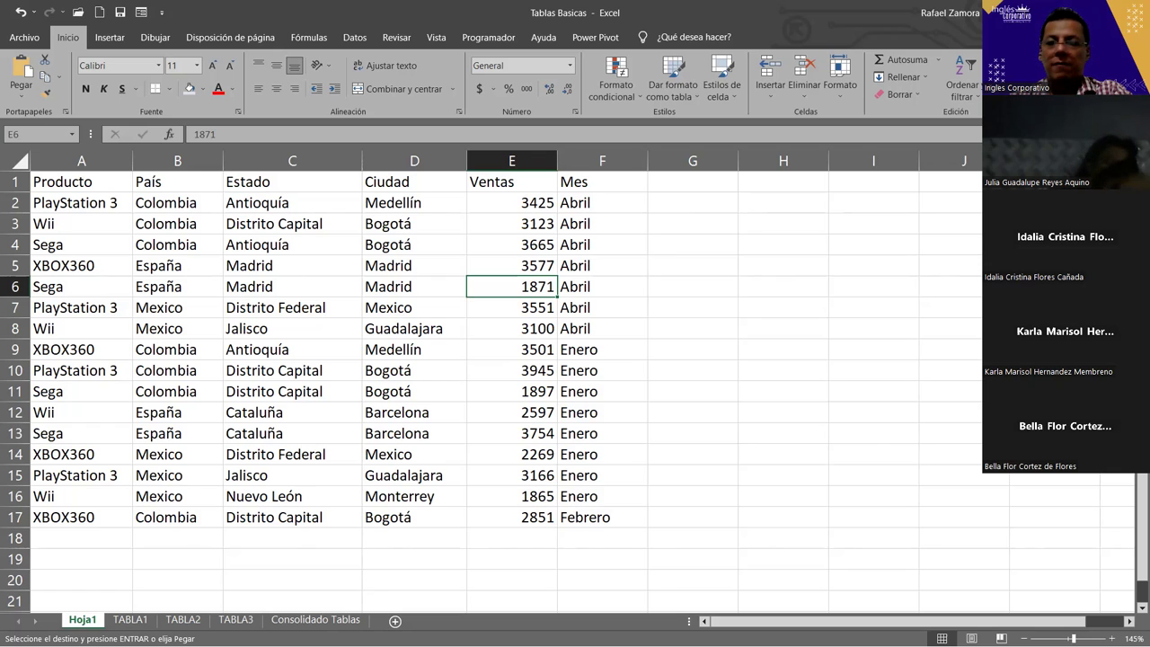
click(364, 286)
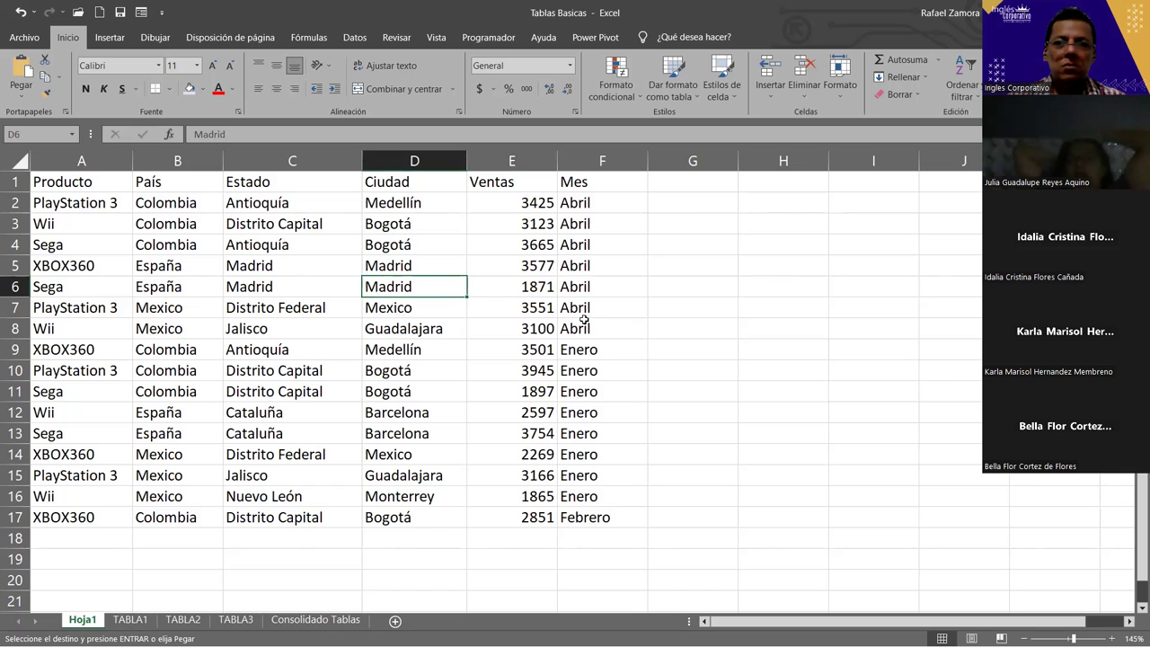
click(141, 620)
key(ctrl+Page_Down)
key(ctrl+Page_Down)
key(ctrl+Page_Up)
key(ctrl+Page_Up)
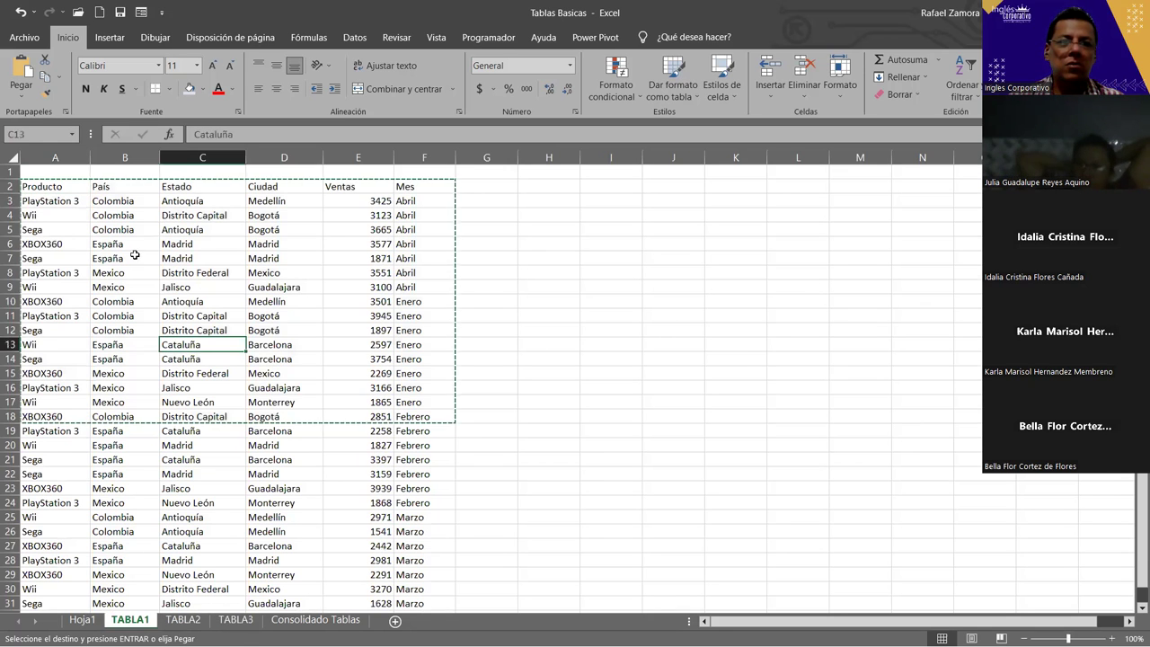
key(Escape)
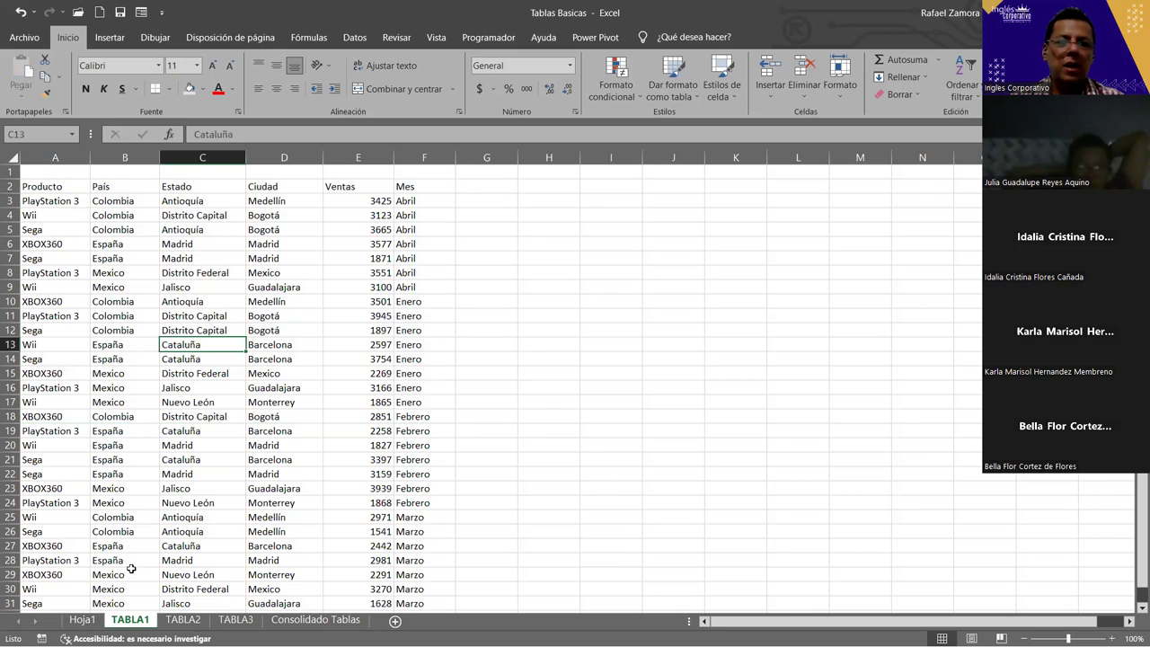
click(93, 620)
click(299, 325)
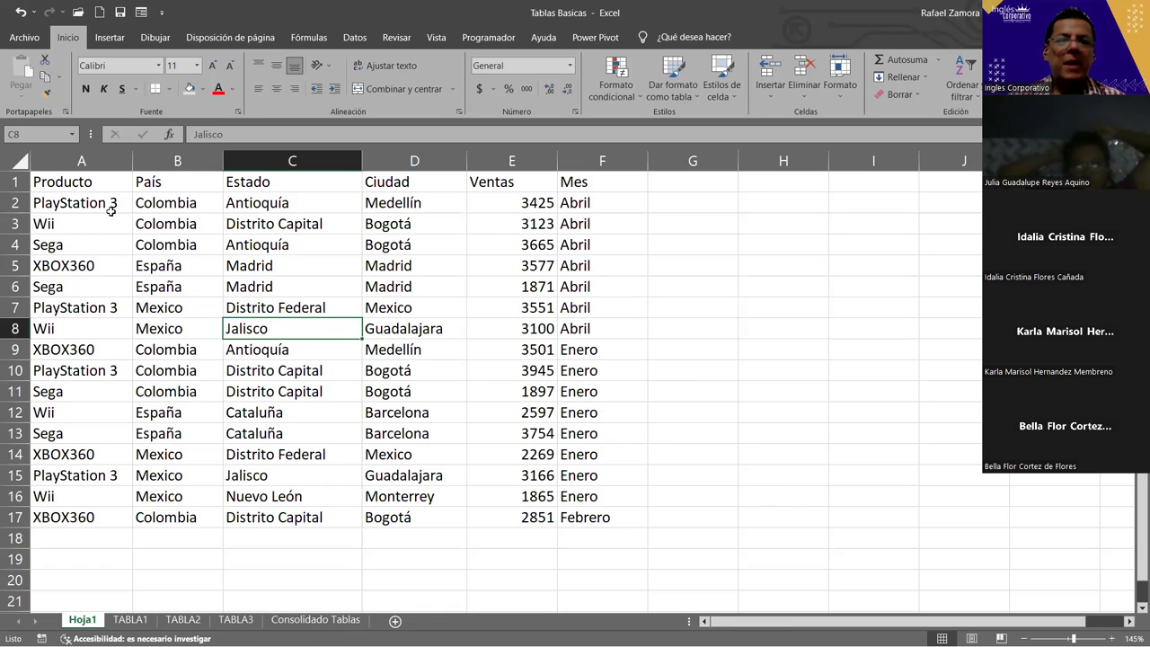
Fill the header row A1:F1 with blue
drag(69, 177, 588, 176)
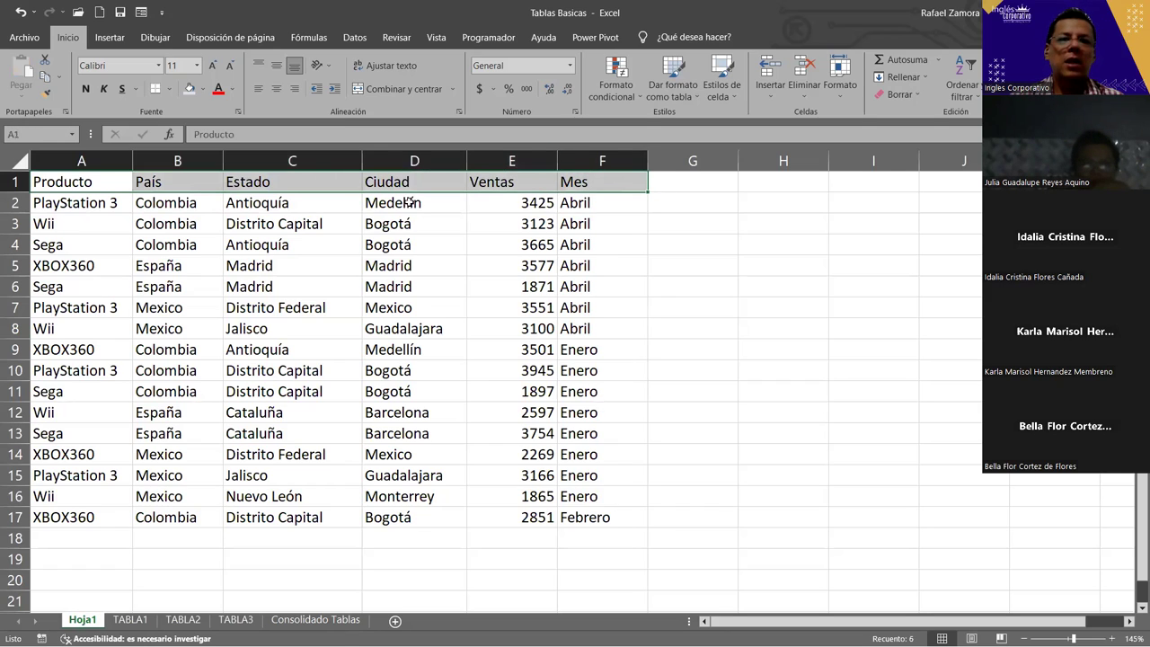
click(204, 90)
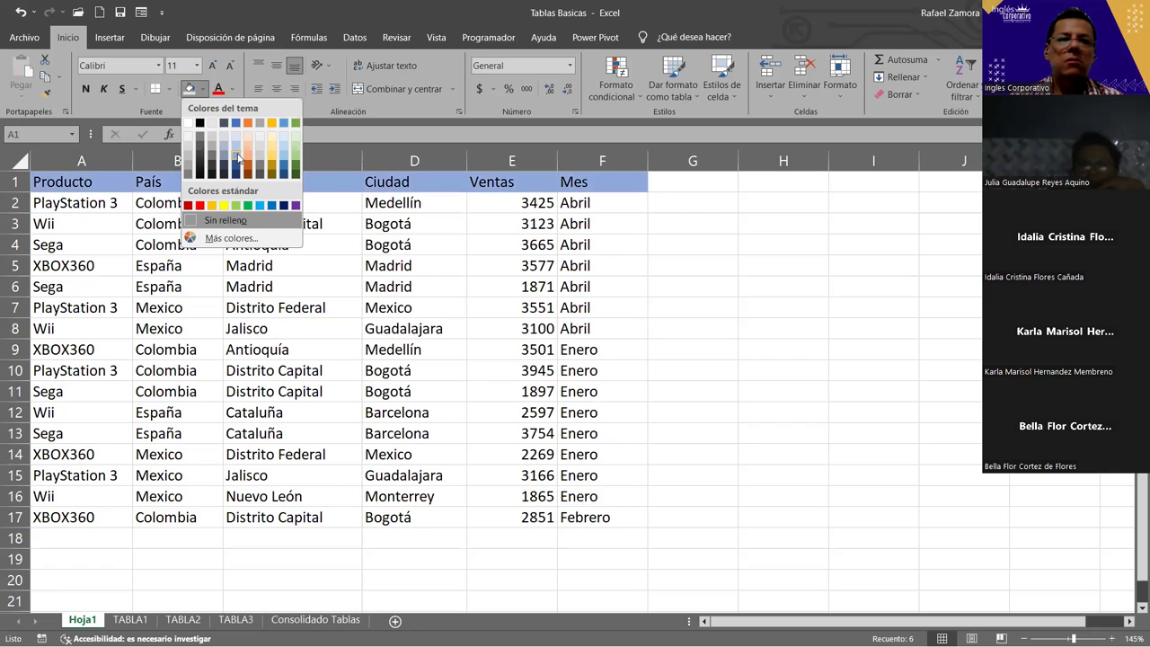
click(238, 158)
Give alternate data rows 3, 5, 7, 9, 11, 13, 15 and 17 a pale blue fill
drag(54, 224, 593, 224)
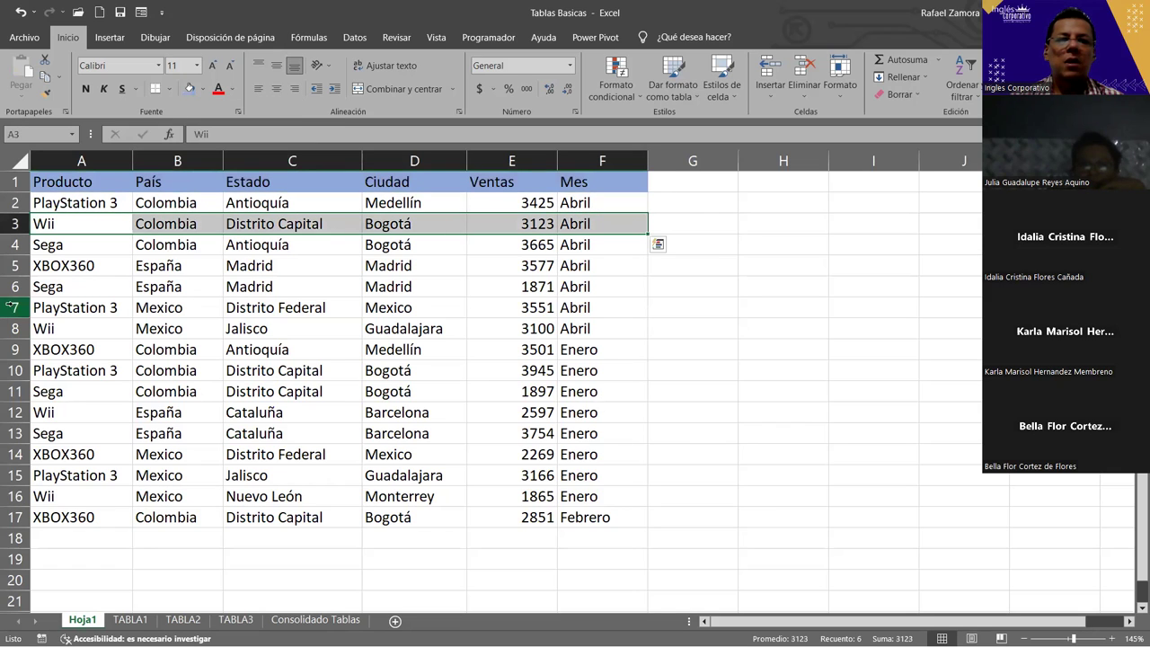
ctrl+drag(83, 265, 588, 265)
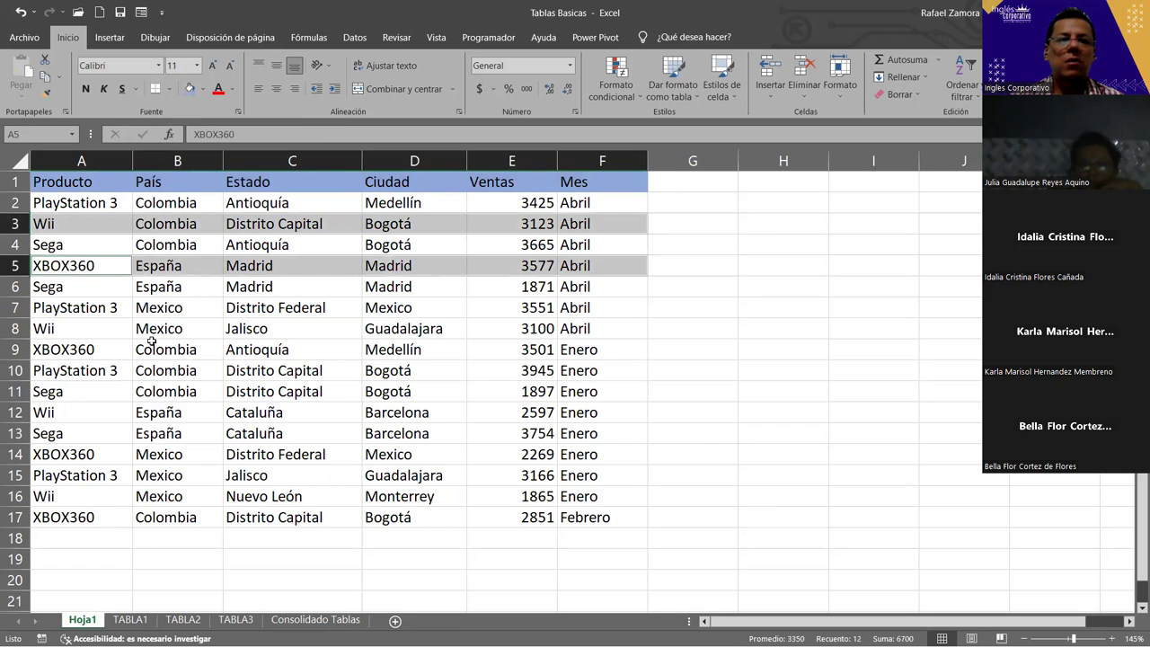
ctrl+click(127, 306)
drag(126, 306, 580, 306)
mouse_move(80, 350)
ctrl+mouse_down()
mouse_move(435, 332)
mouse_move(596, 349)
ctrl+mouse_up()
ctrl+drag(83, 392, 582, 393)
ctrl+drag(90, 432, 583, 433)
ctrl+drag(81, 475, 562, 482)
ctrl+drag(108, 517, 586, 517)
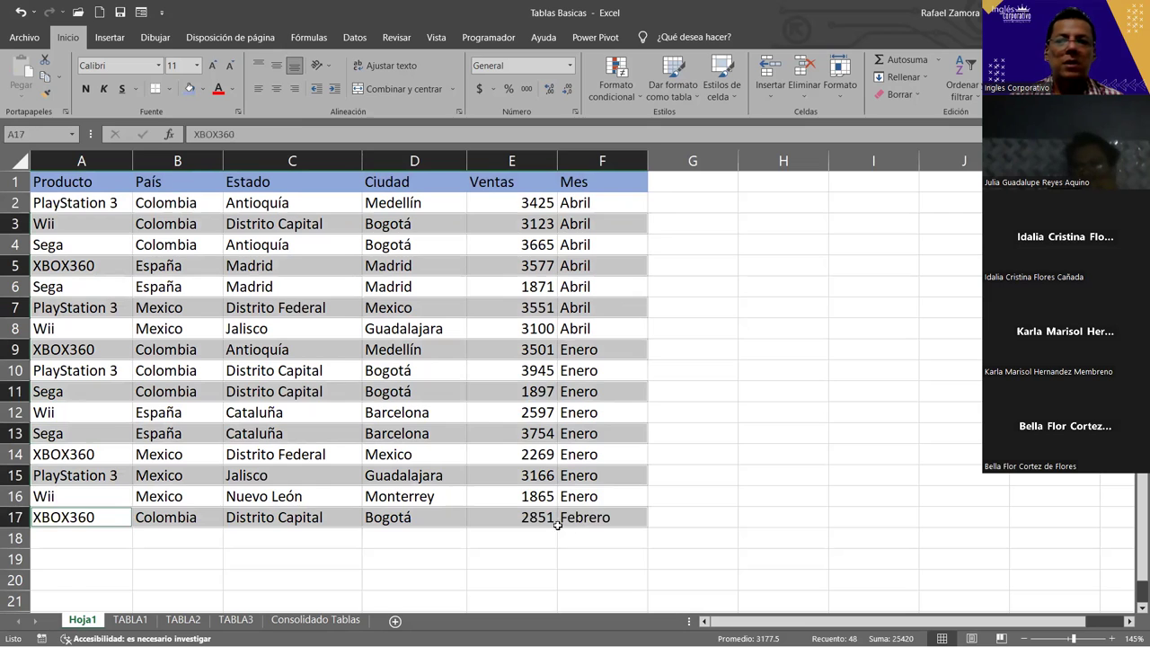
click(203, 90)
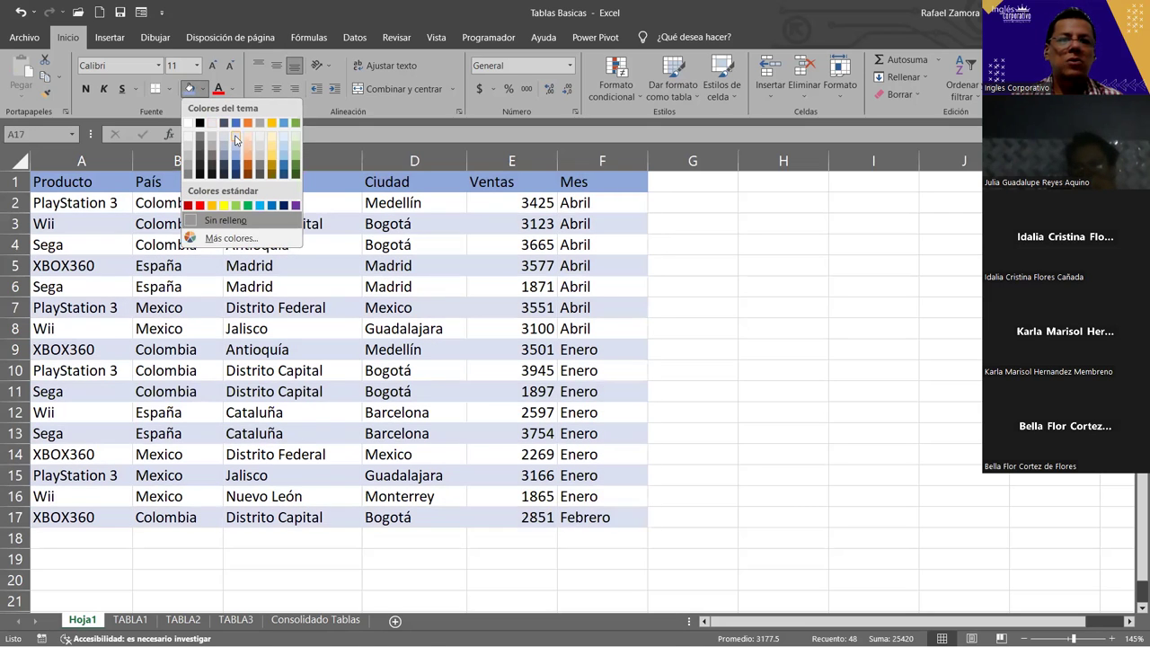
click(236, 139)
click(602, 390)
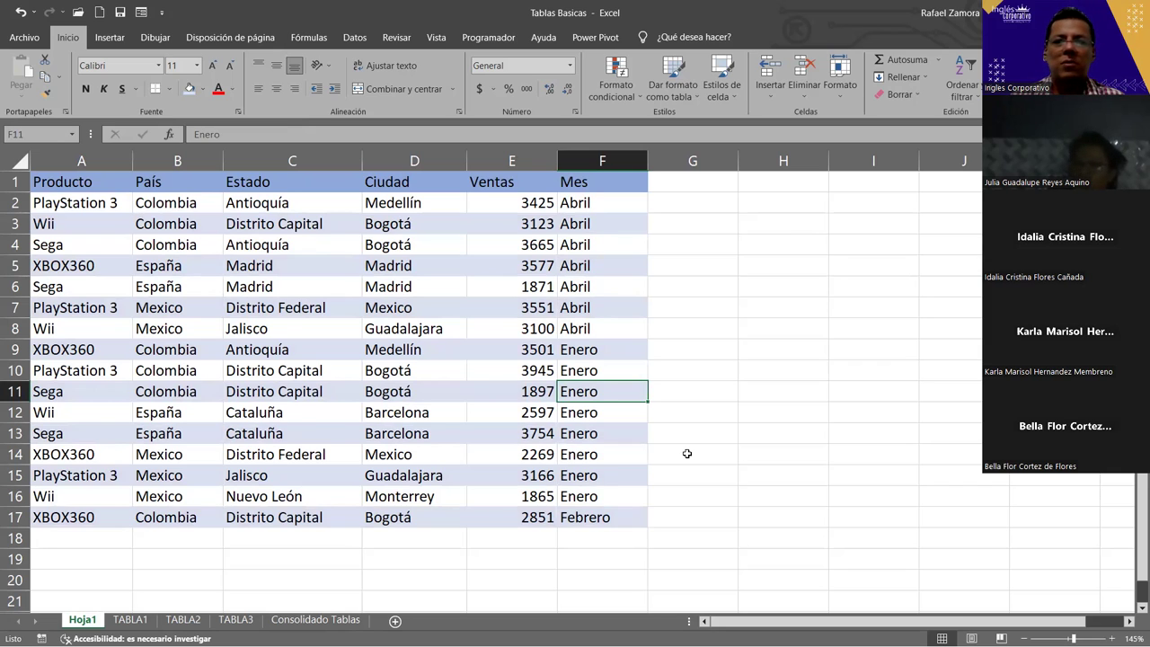
Insert a table over $A$1:$F$17 with 'La tabla tiene encabezados' checked
click(230, 325)
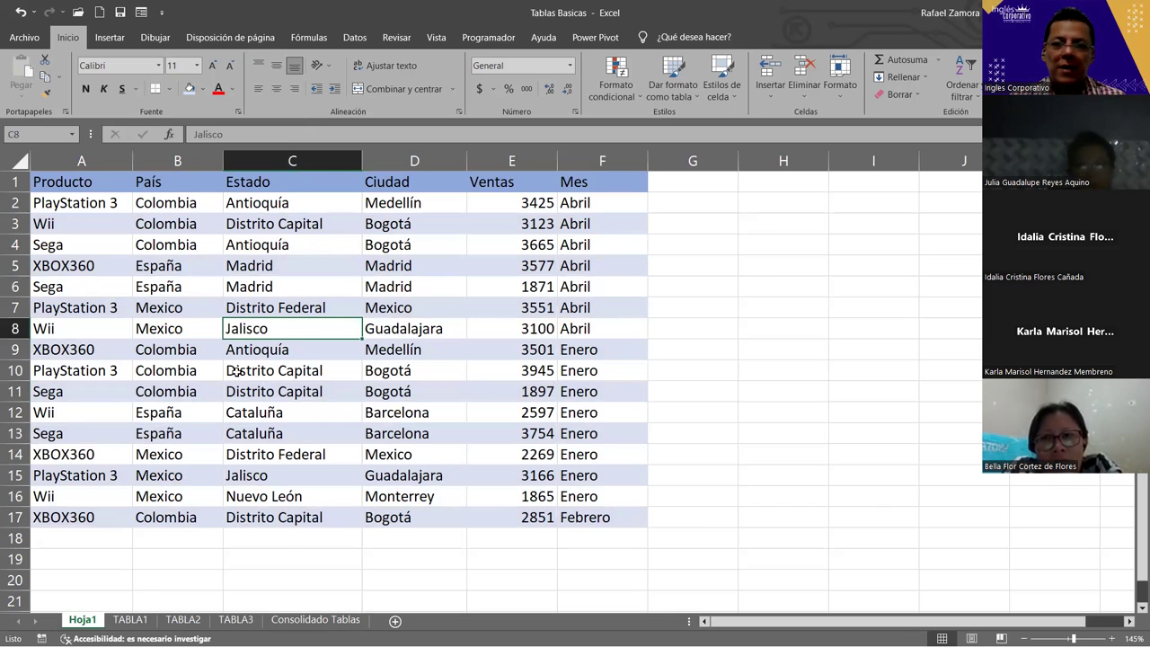
click(295, 285)
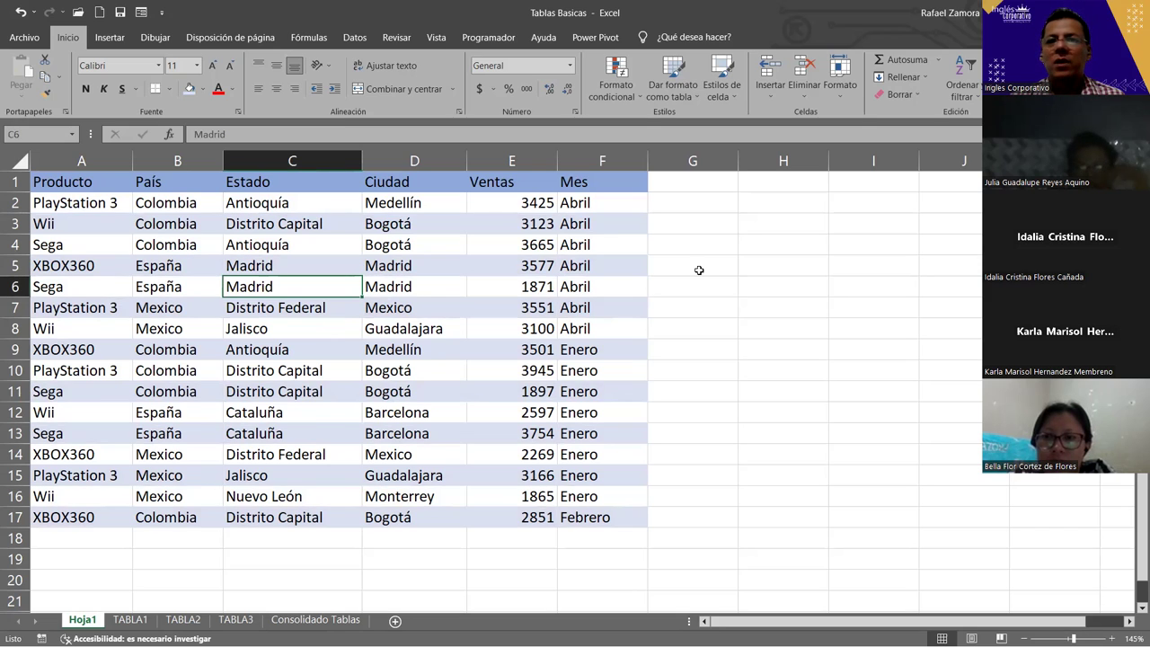
click(454, 304)
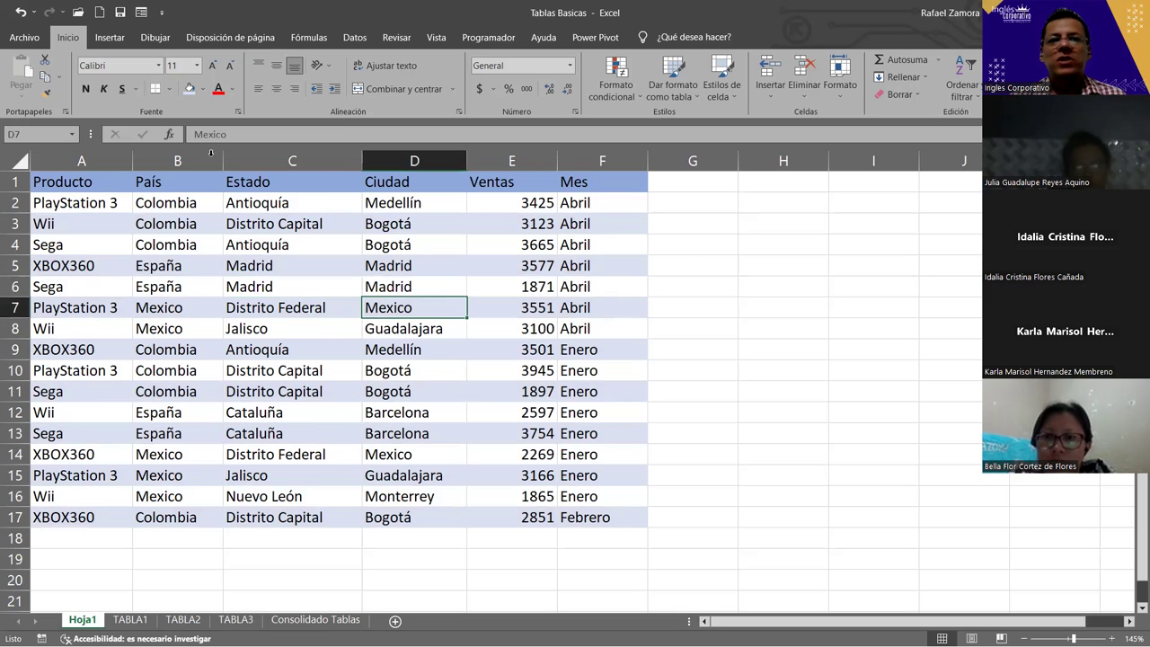
click(125, 41)
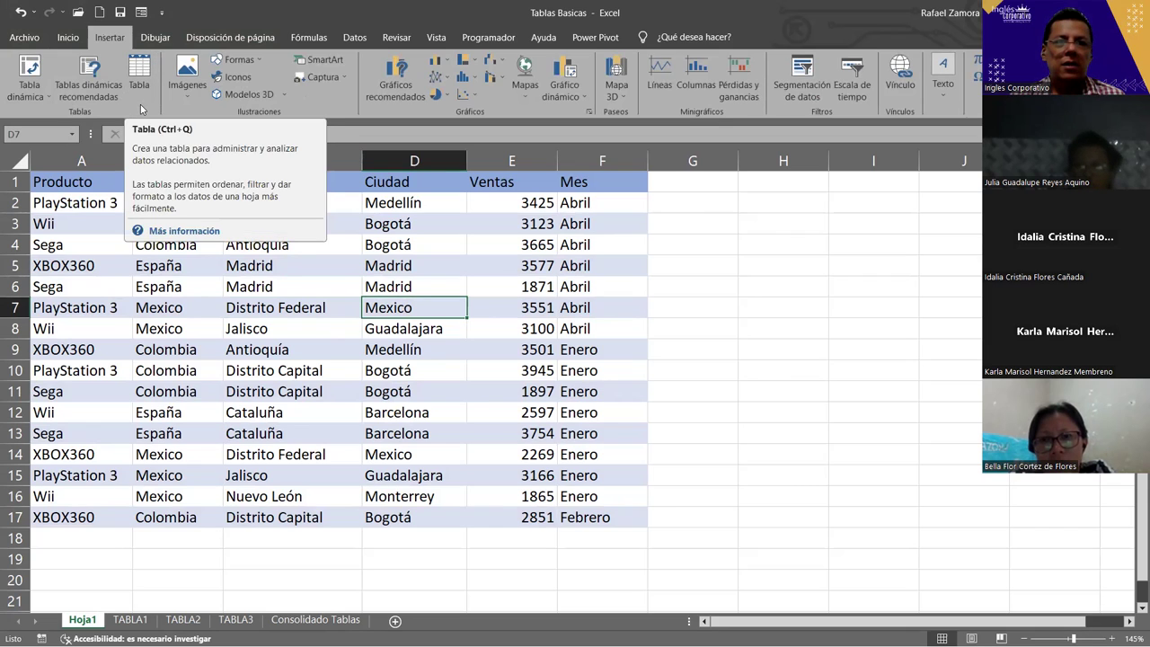
click(141, 71)
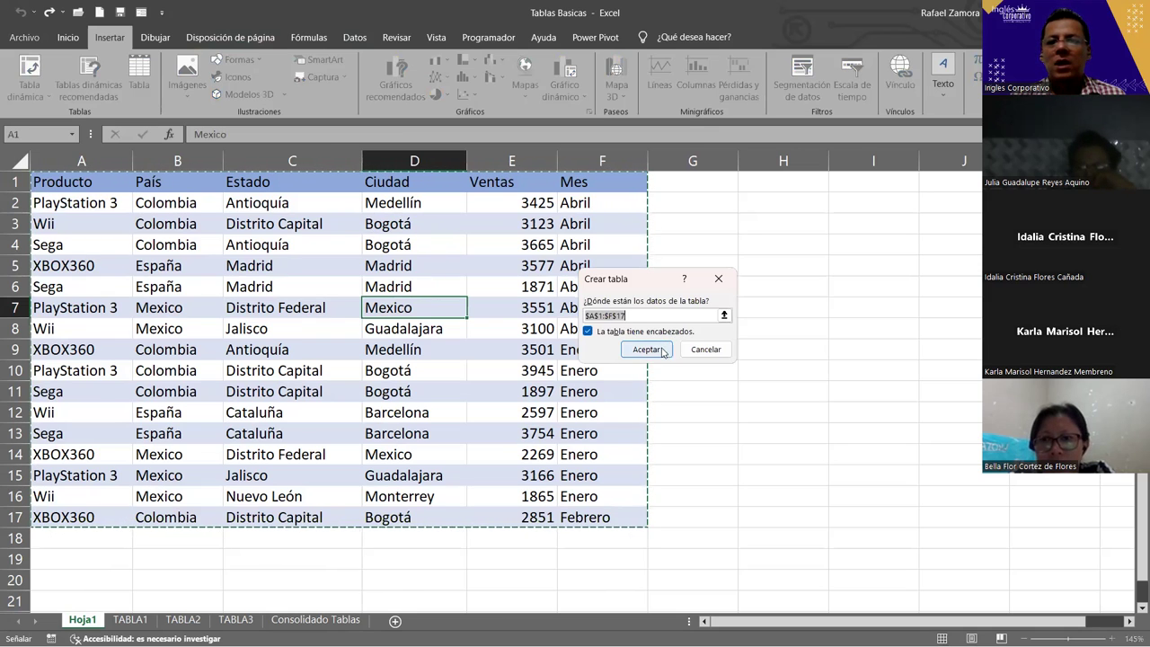
click(661, 350)
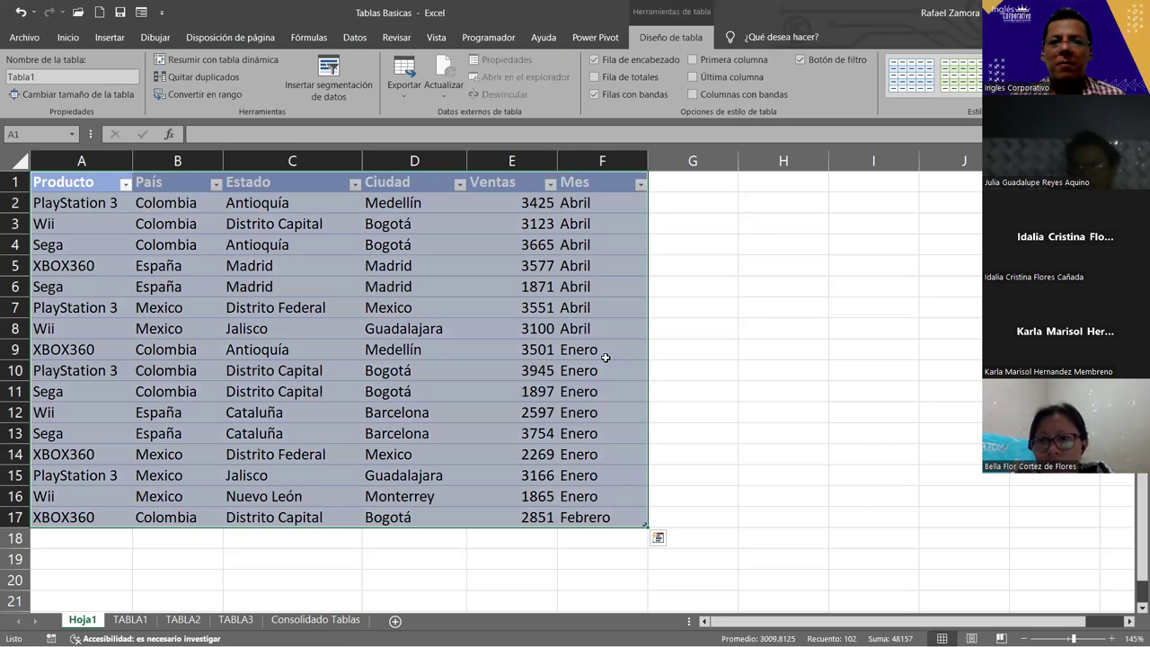
click(606, 359)
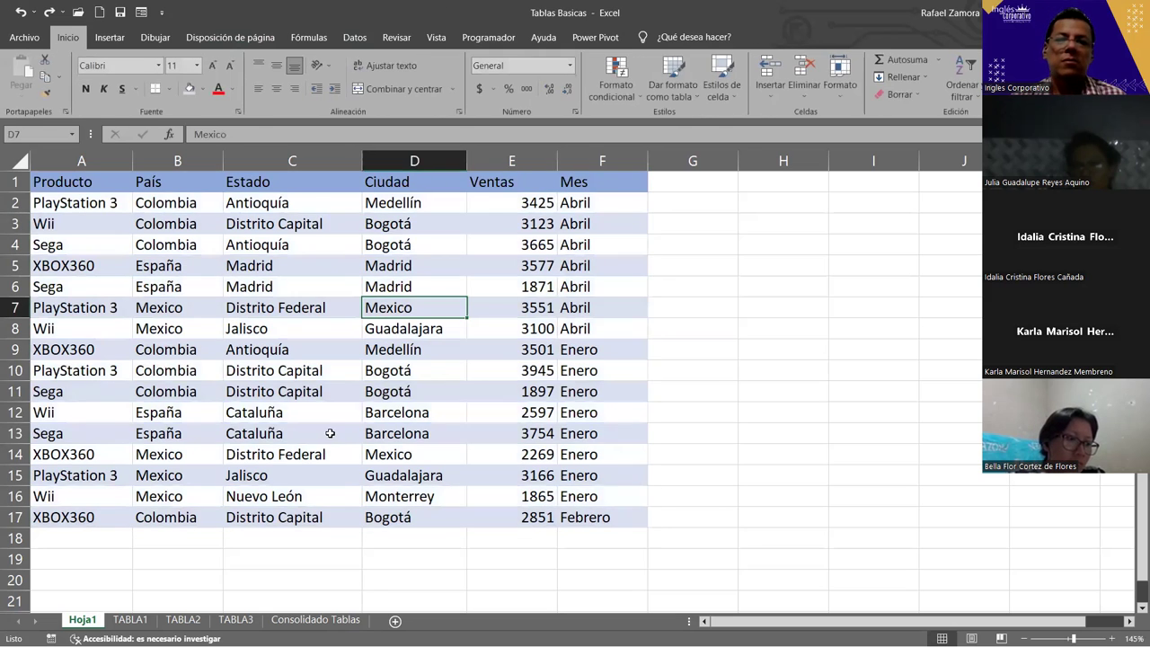
Insert a blank row above the PlayStation 3 row 7 via right-click Insertar, then undo it
click(353, 433)
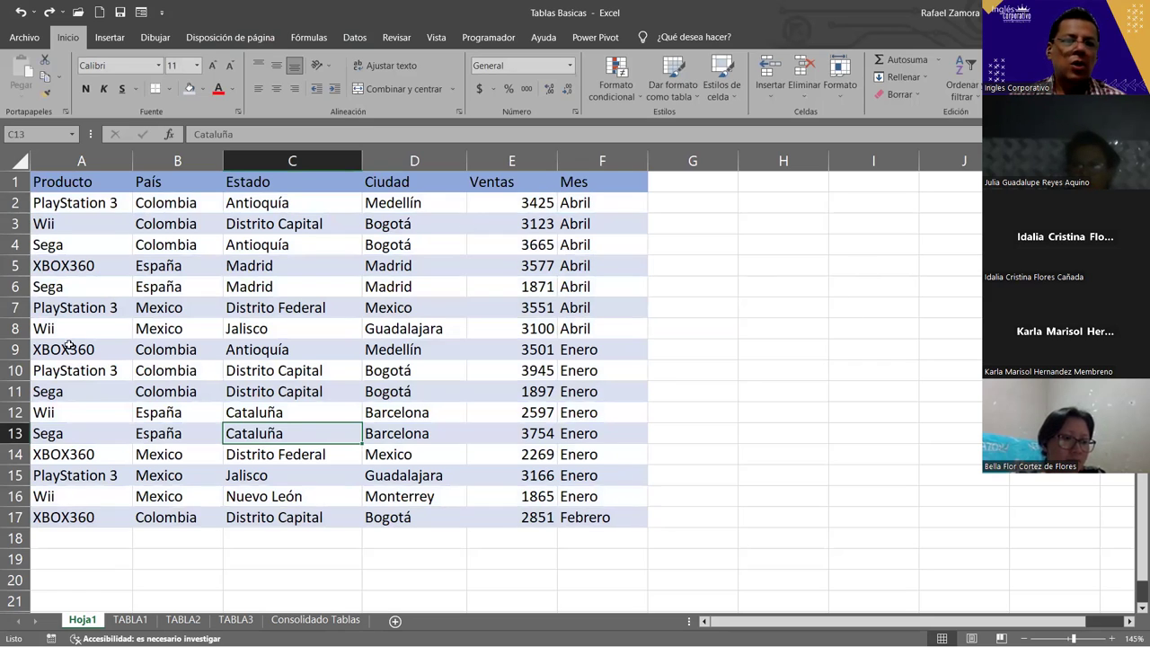
click(10, 308)
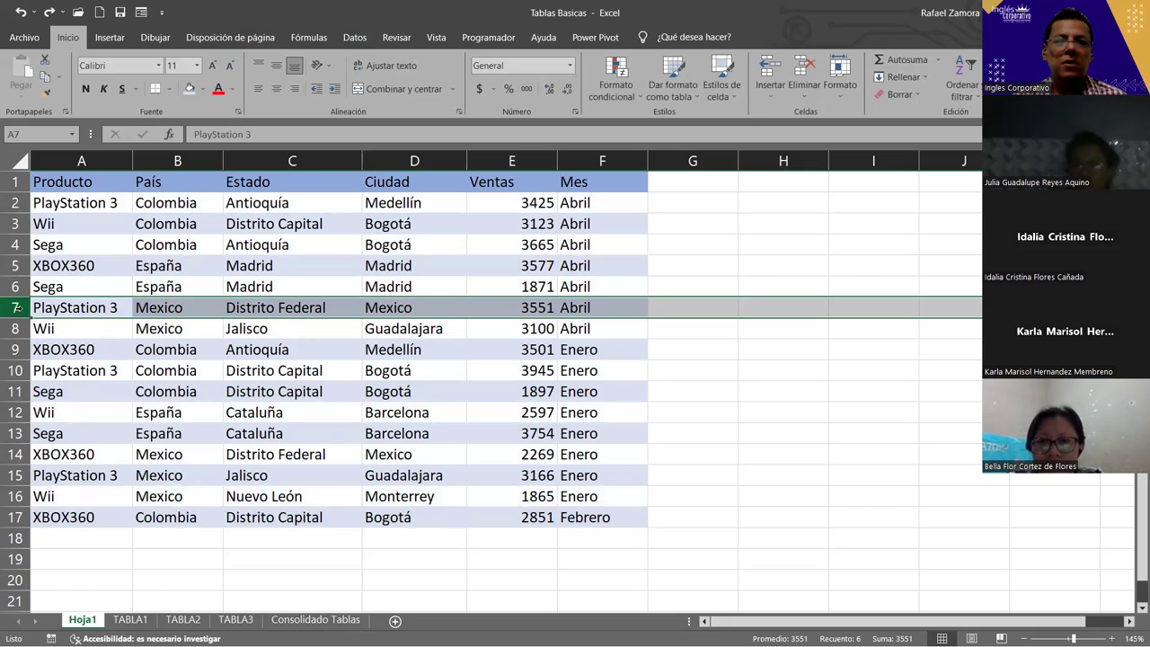
right_click(17, 308)
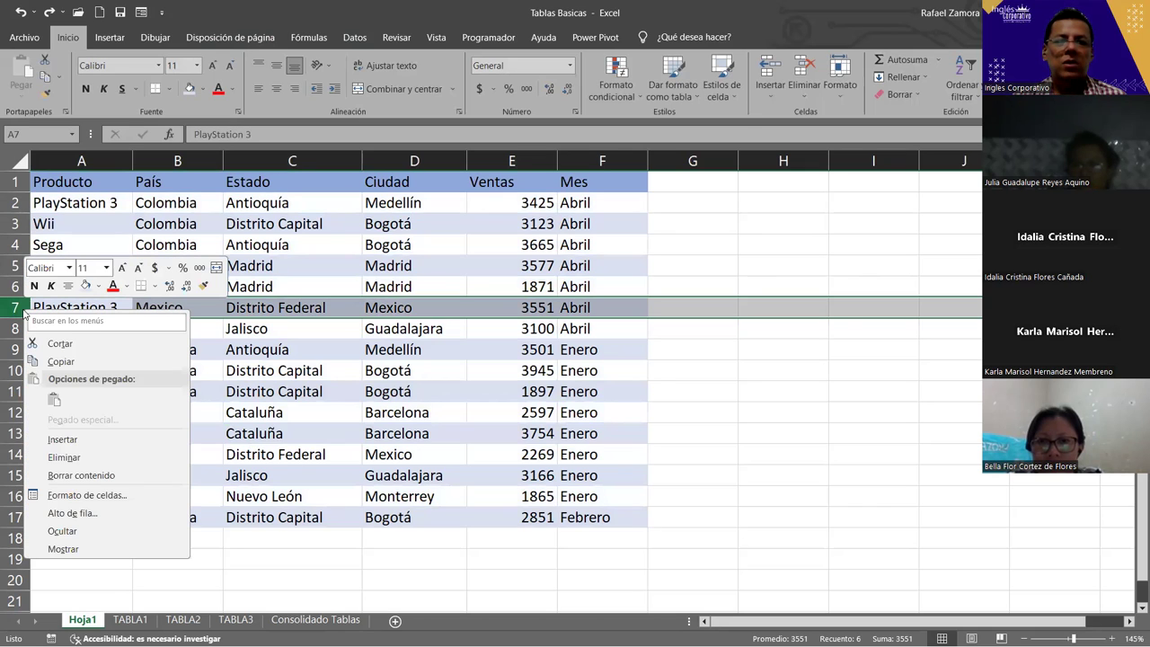
click(149, 435)
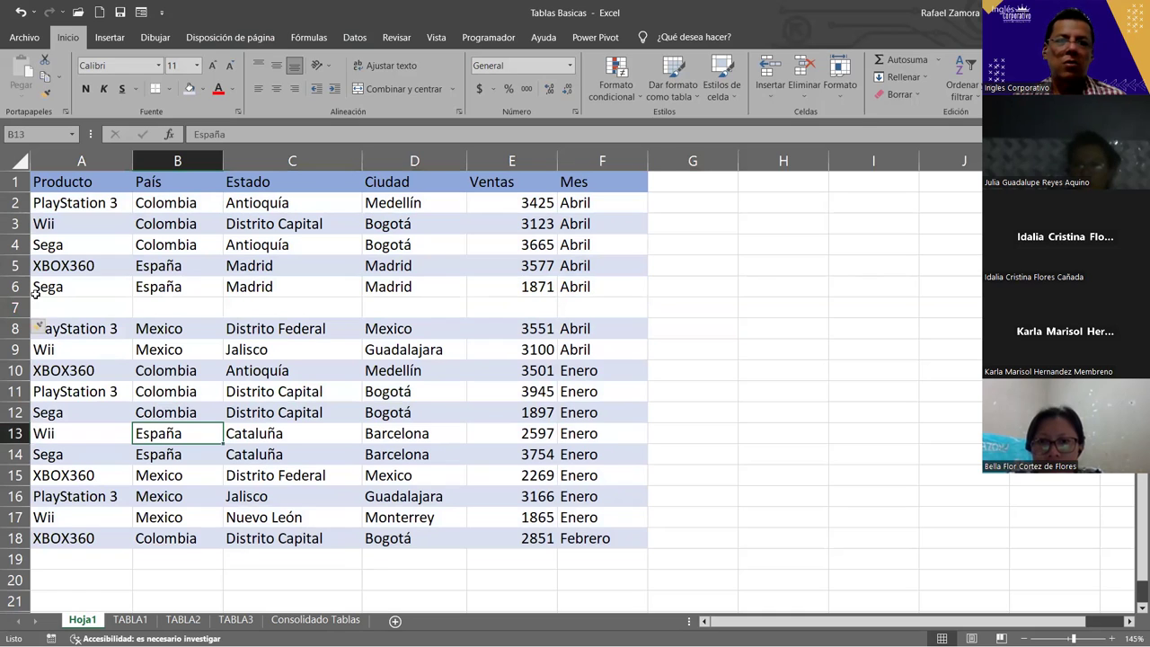
key(ctrl+z)
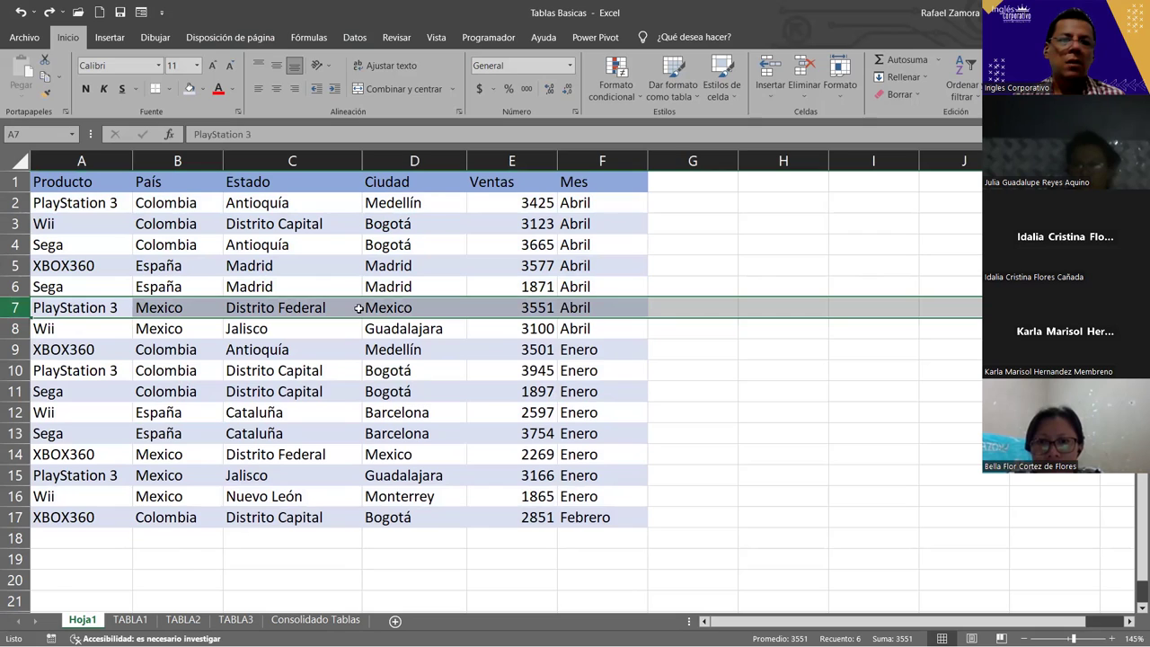
Insert one blank row above row 8, then four above rows 8–11 with Ctrl++, undoing each
click(15, 328)
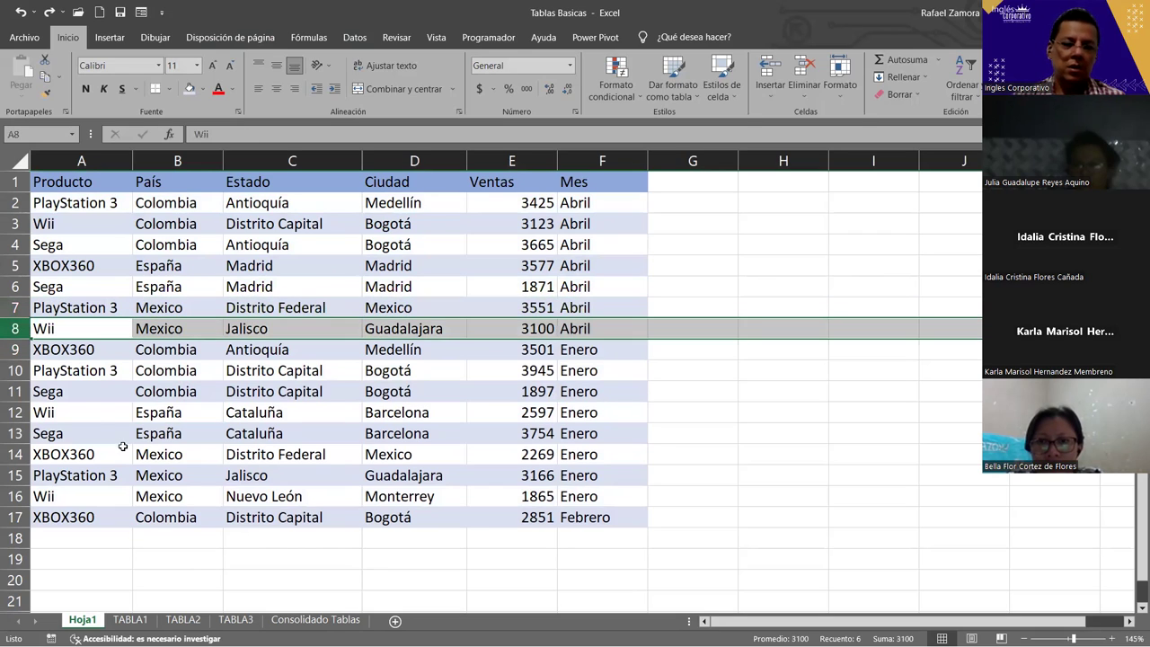
key(ctrl+plus)
click(549, 492)
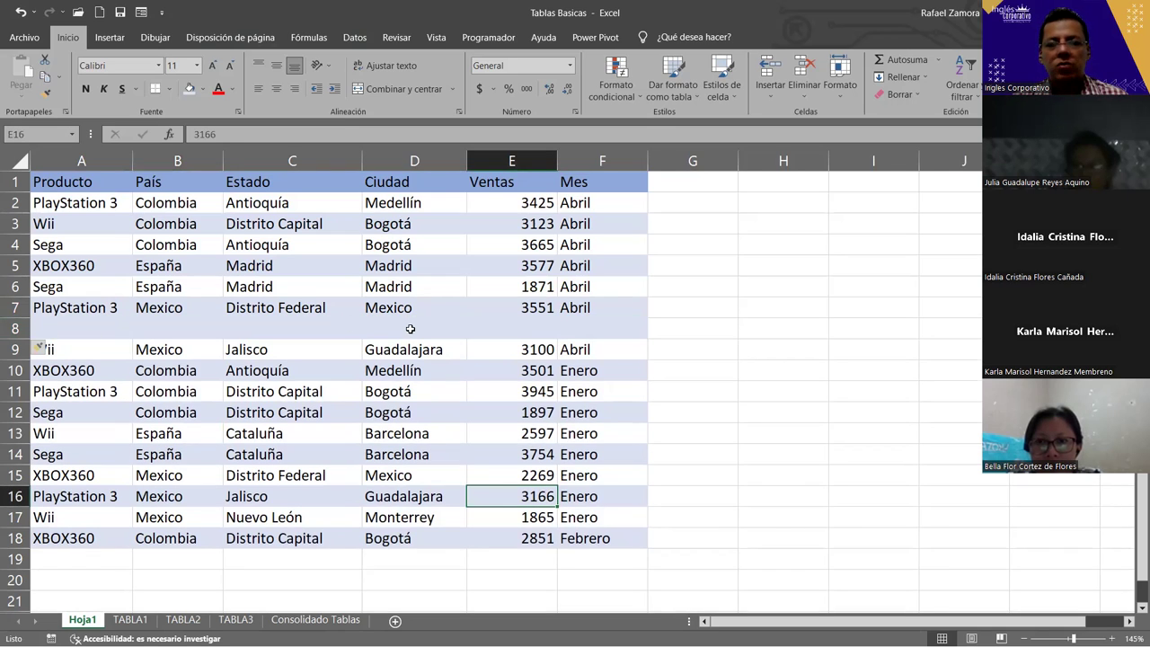
key(ctrl+z)
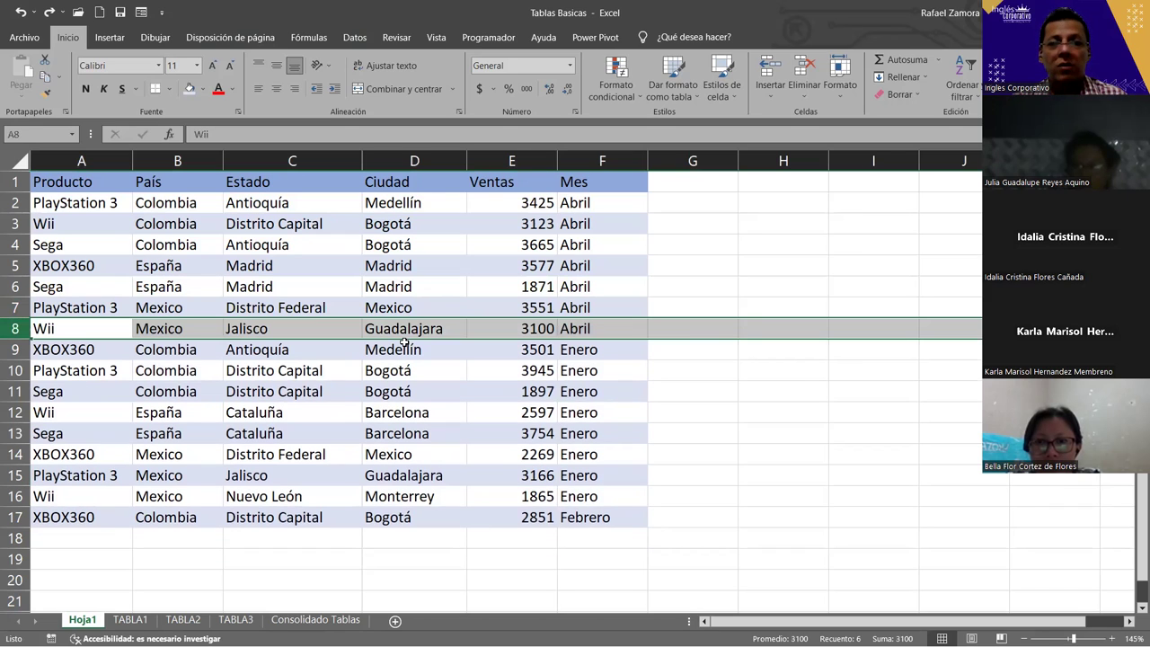
click(15, 329)
drag(14, 390, 15, 393)
key(ctrl+plus)
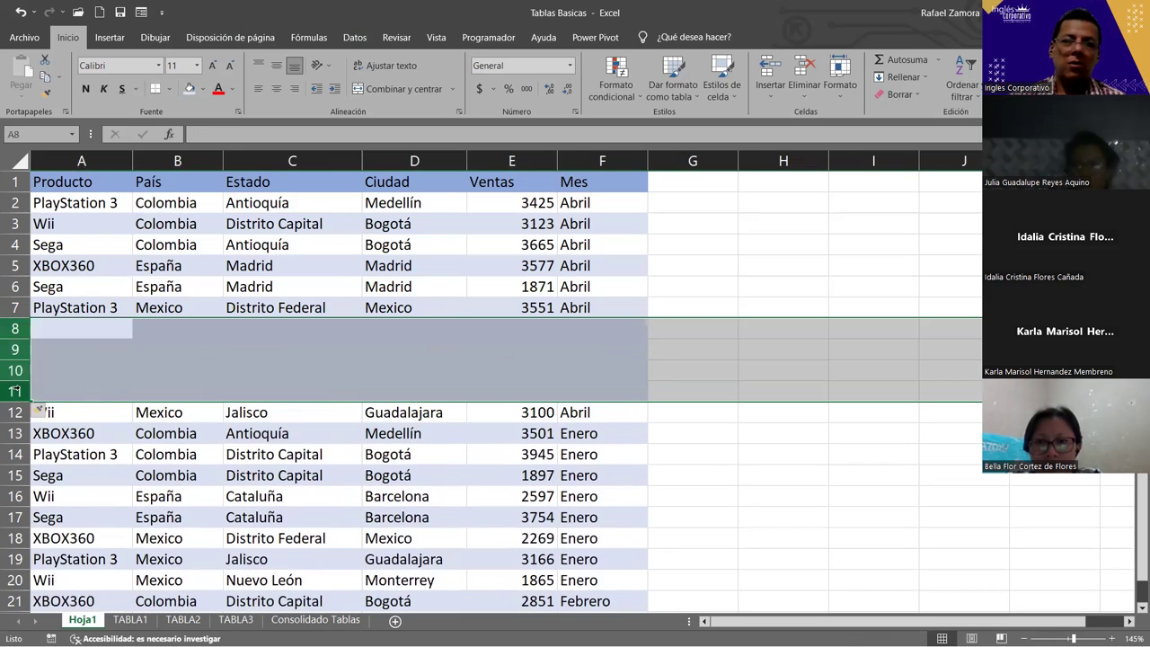
click(493, 450)
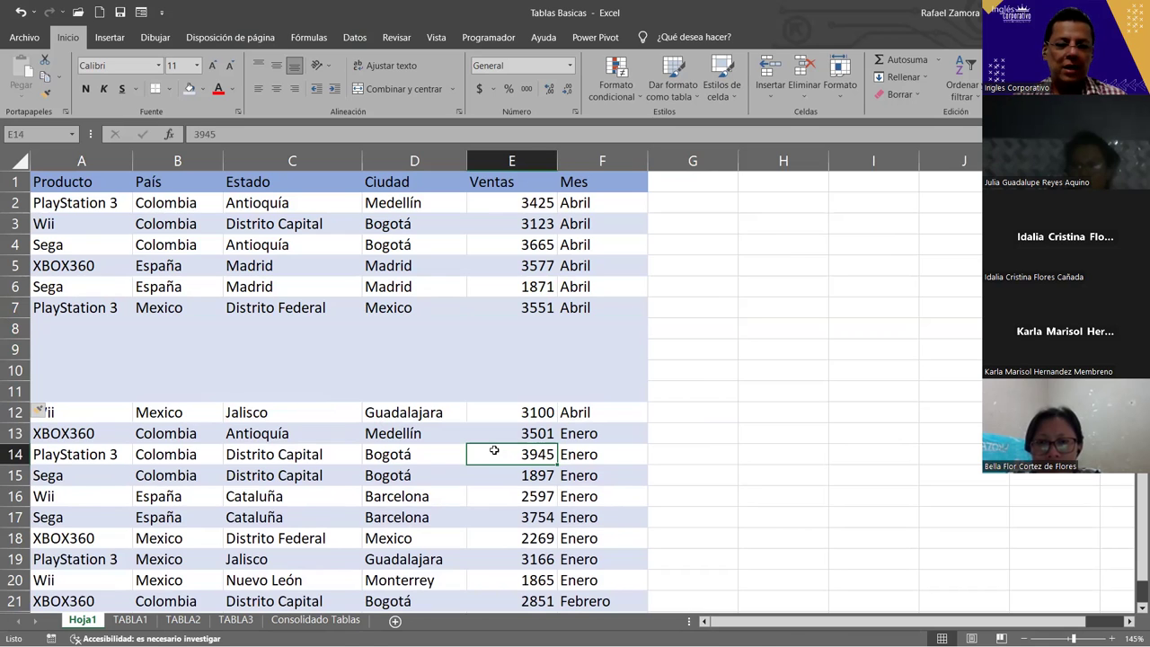
key(ctrl+z)
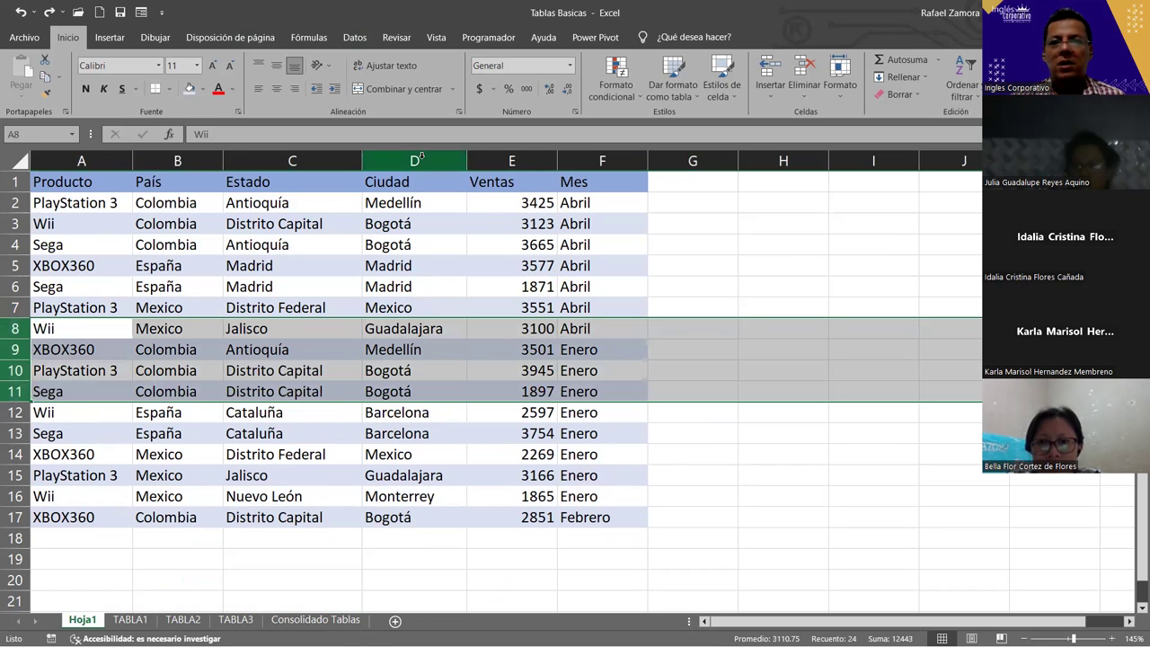
Insert a blank column before the Ciudad column with Ctrl++, then undo it
click(419, 159)
key(ctrl+plus)
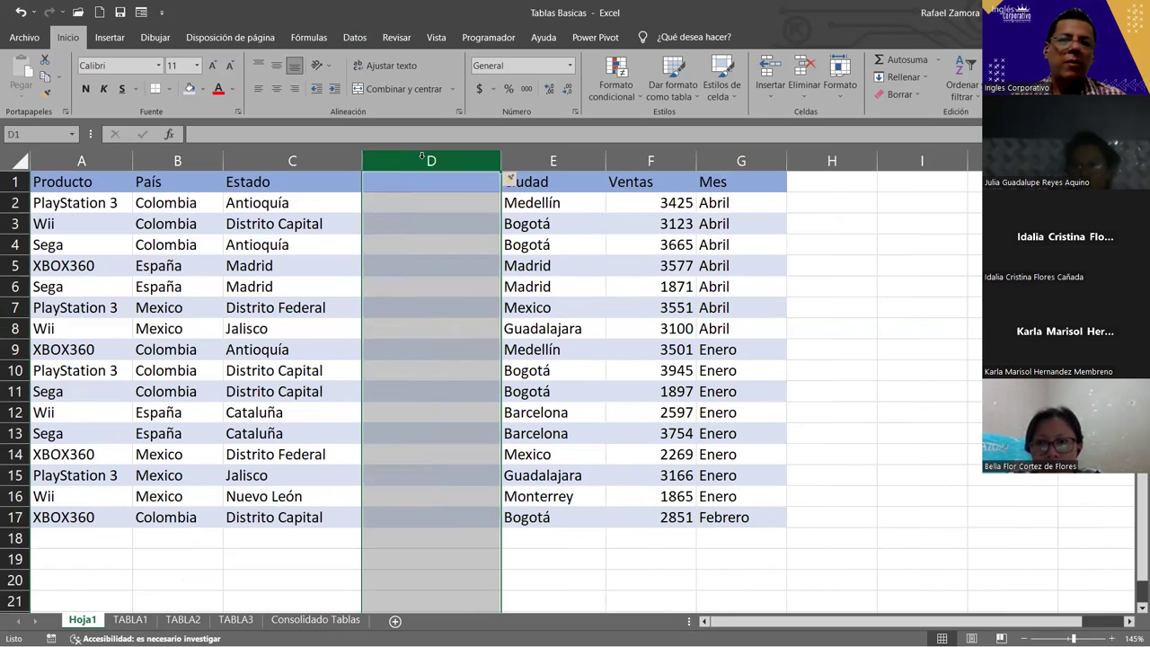
click(607, 364)
key(ctrl+z)
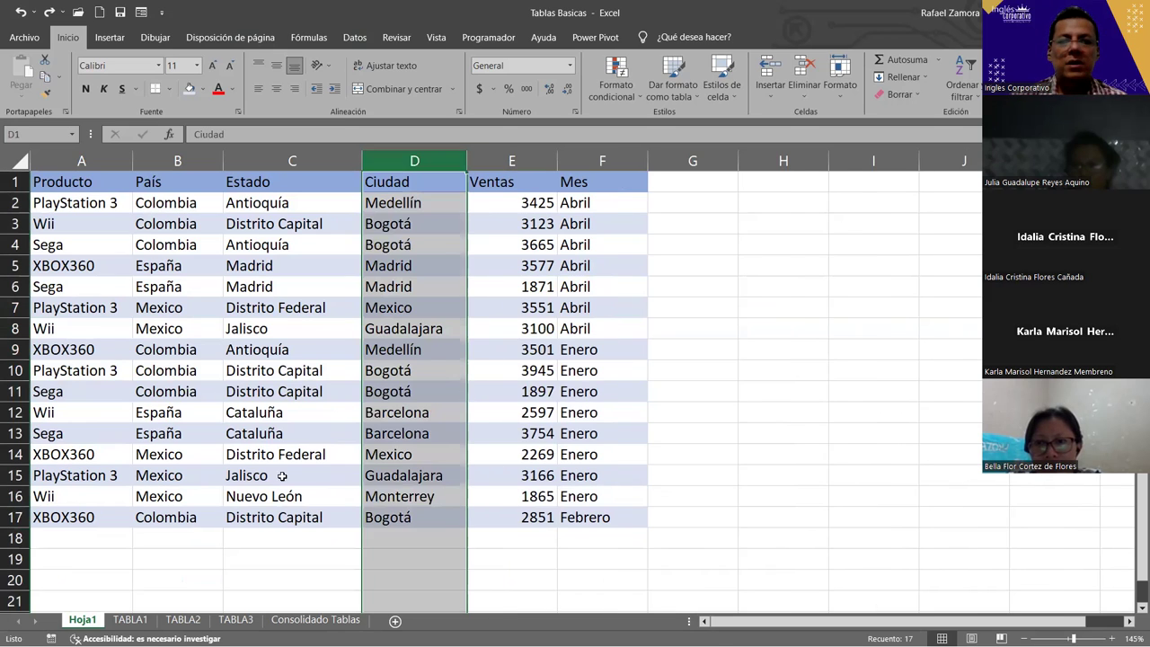
click(95, 537)
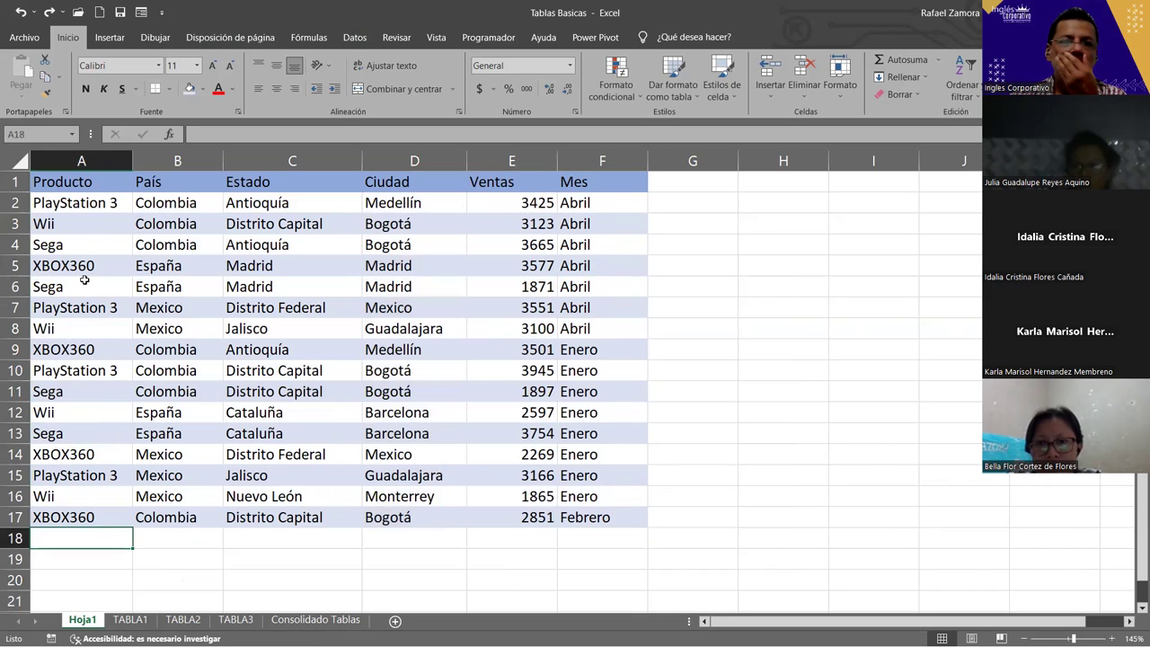
Copy the Sega record from row 4 and paste it into row 18
drag(59, 248, 575, 241)
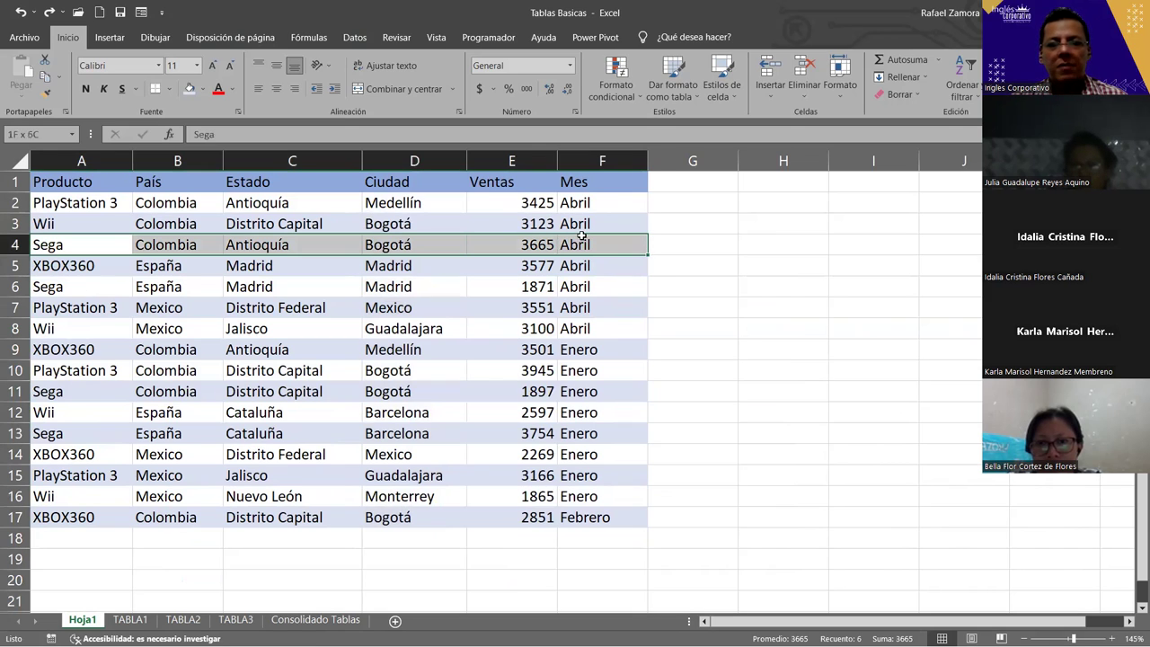
key(ctrl+c)
click(179, 495)
click(105, 539)
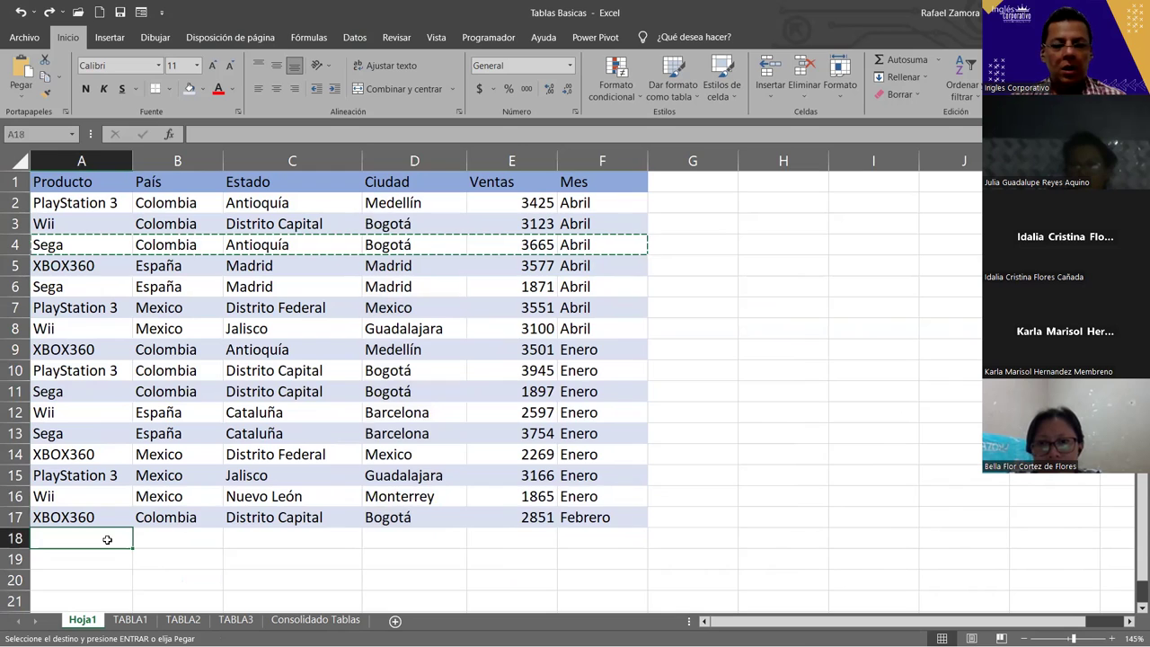
key(ctrl+v)
Enter a new row 19 record: Wii, Colombia, Distrito Capital, Bogotá, 42332
click(177, 573)
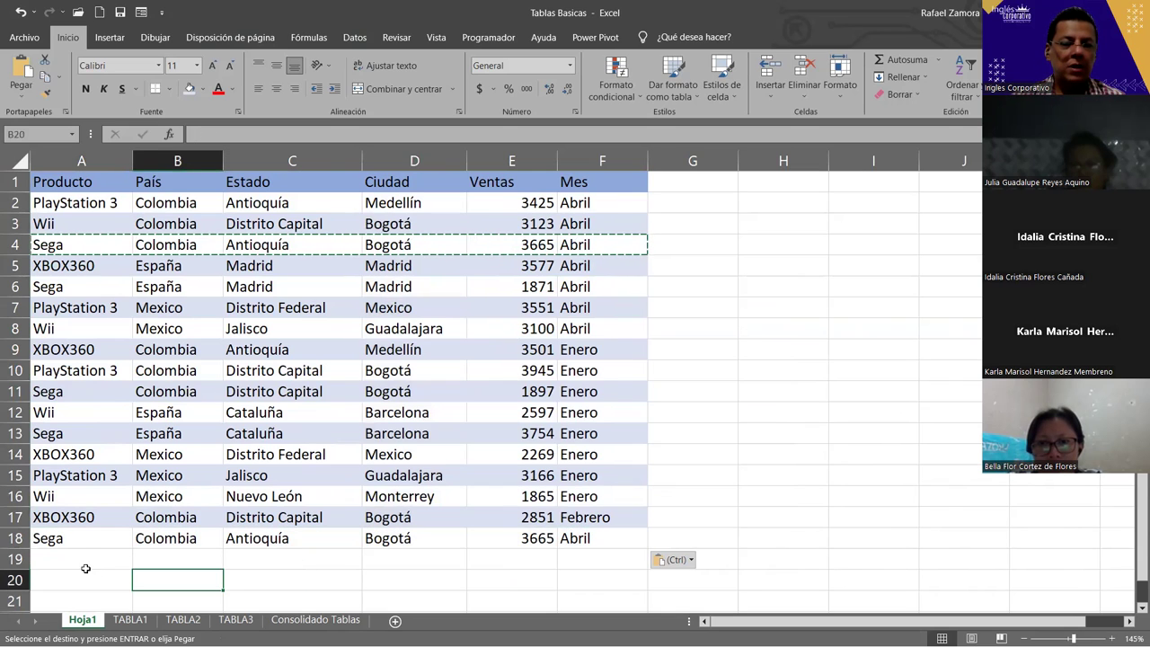
click(81, 559)
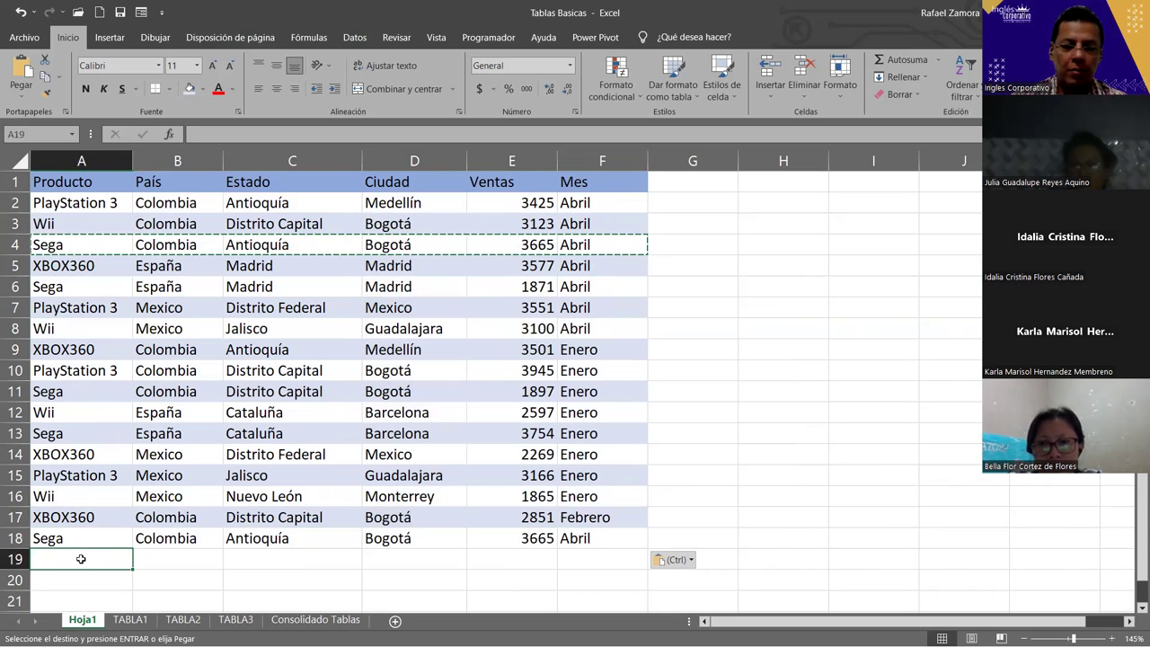
text(Wii)
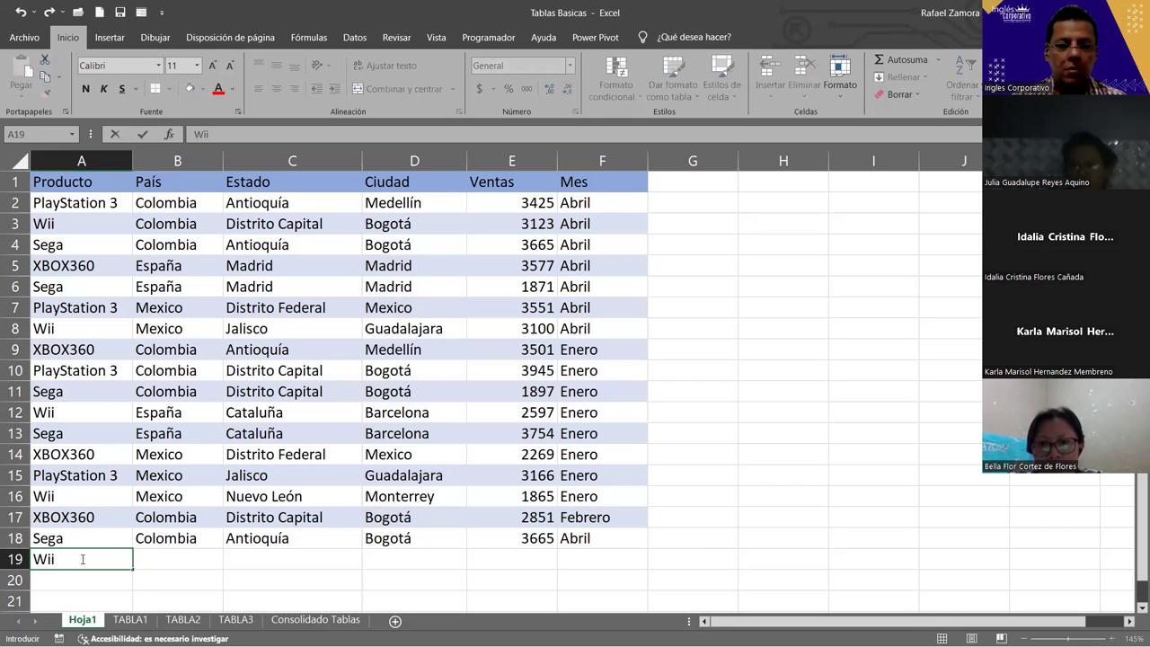
key(Tab)
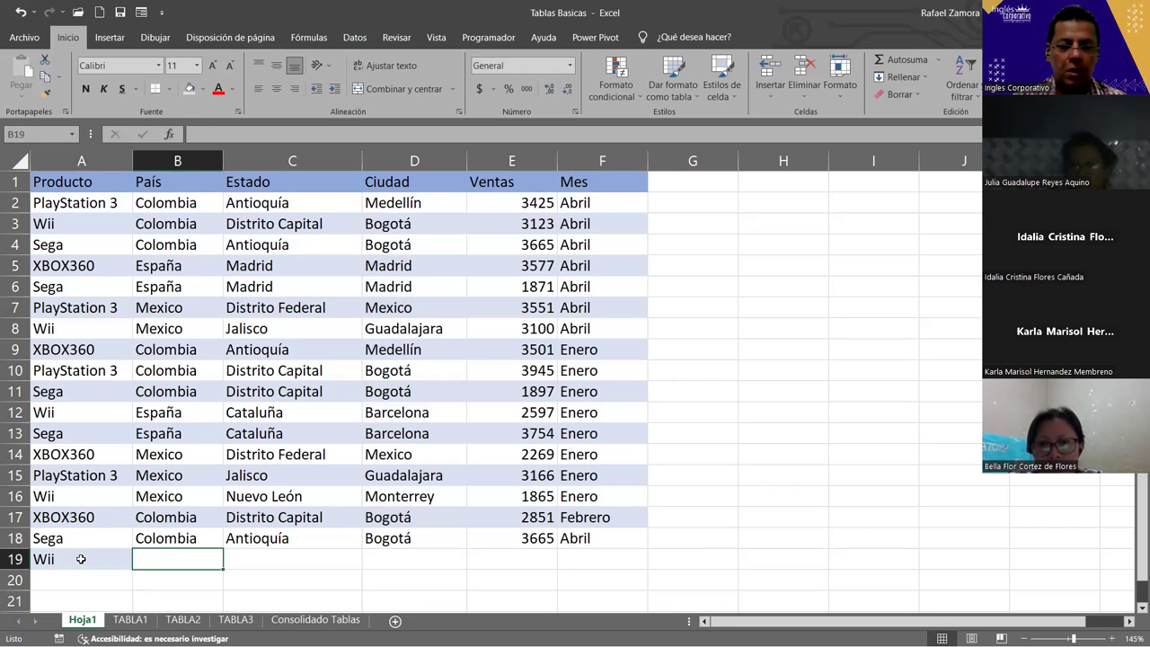
text(colombia)
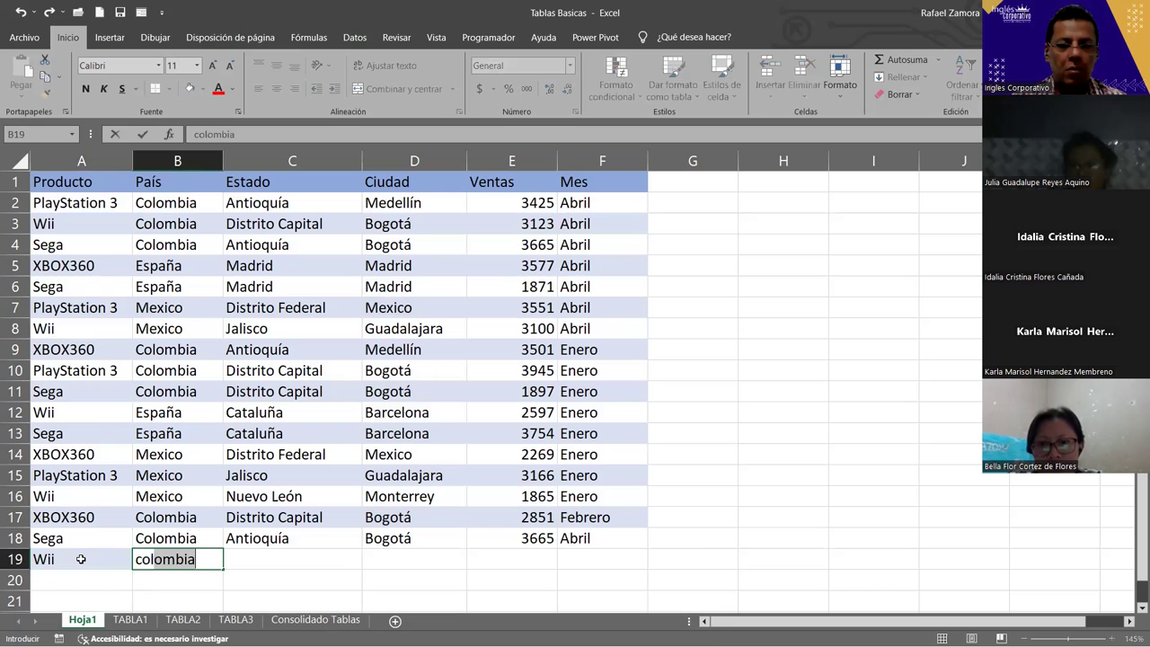
key(Tab)
text(dis)
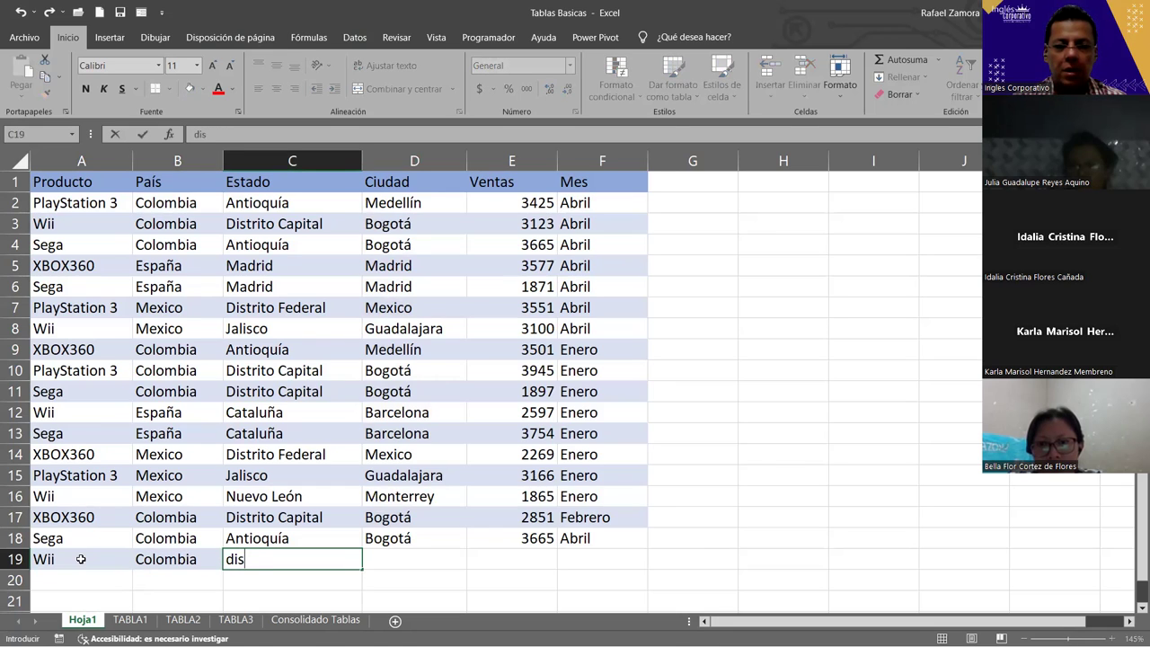
text(trito ca)
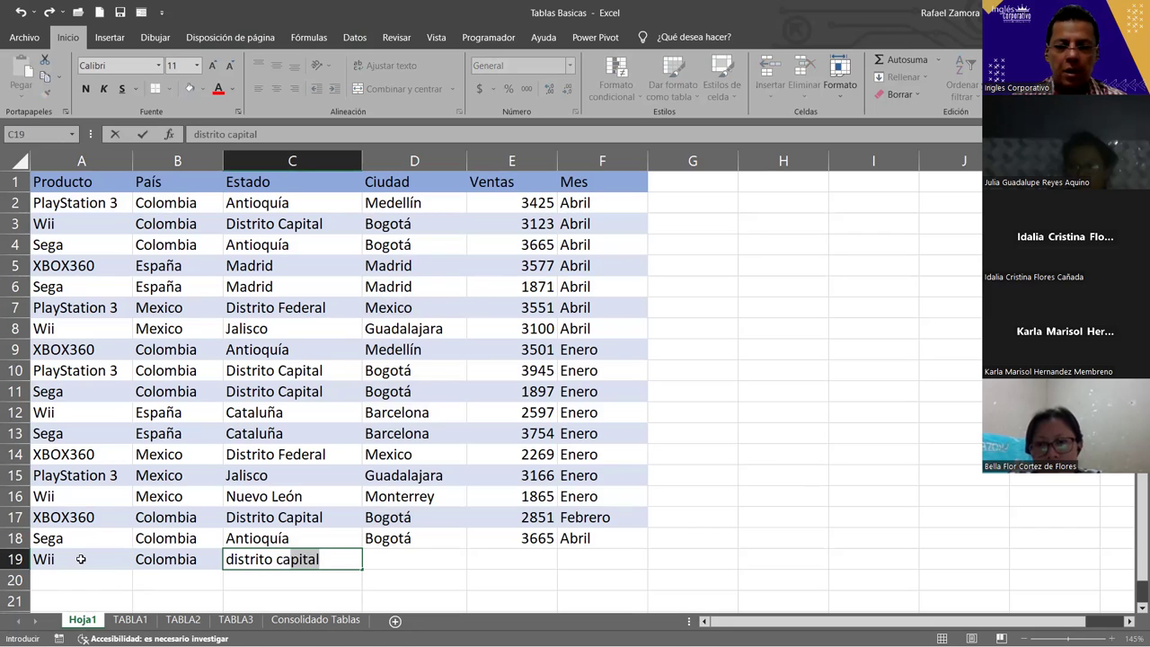
key(Tab)
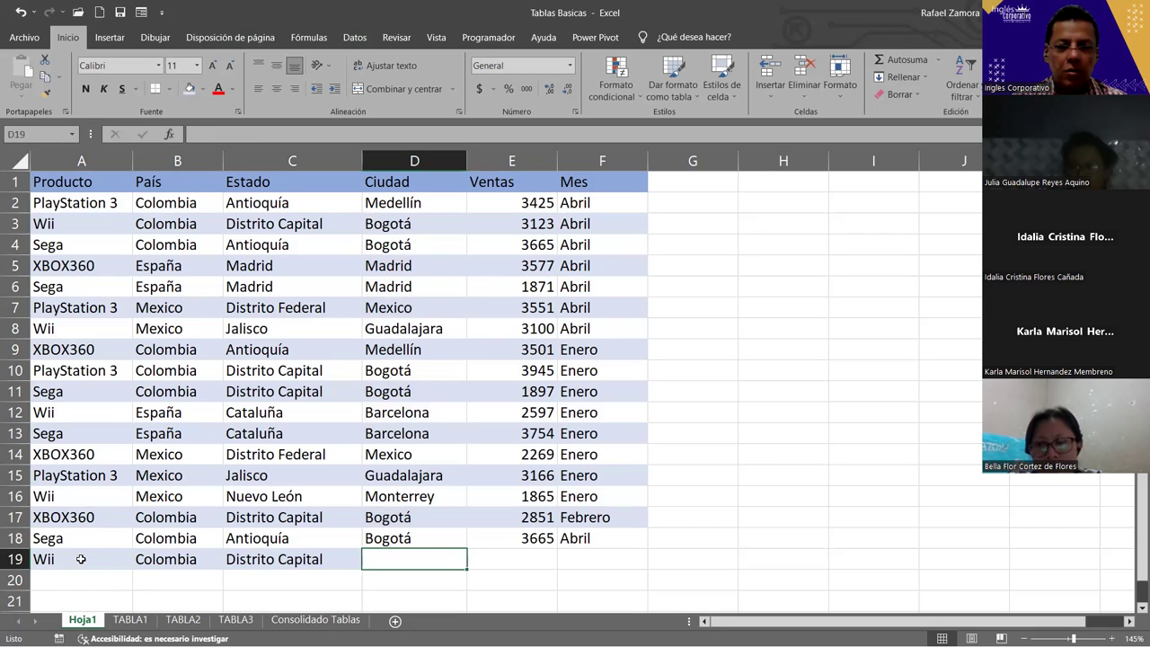
text(b)
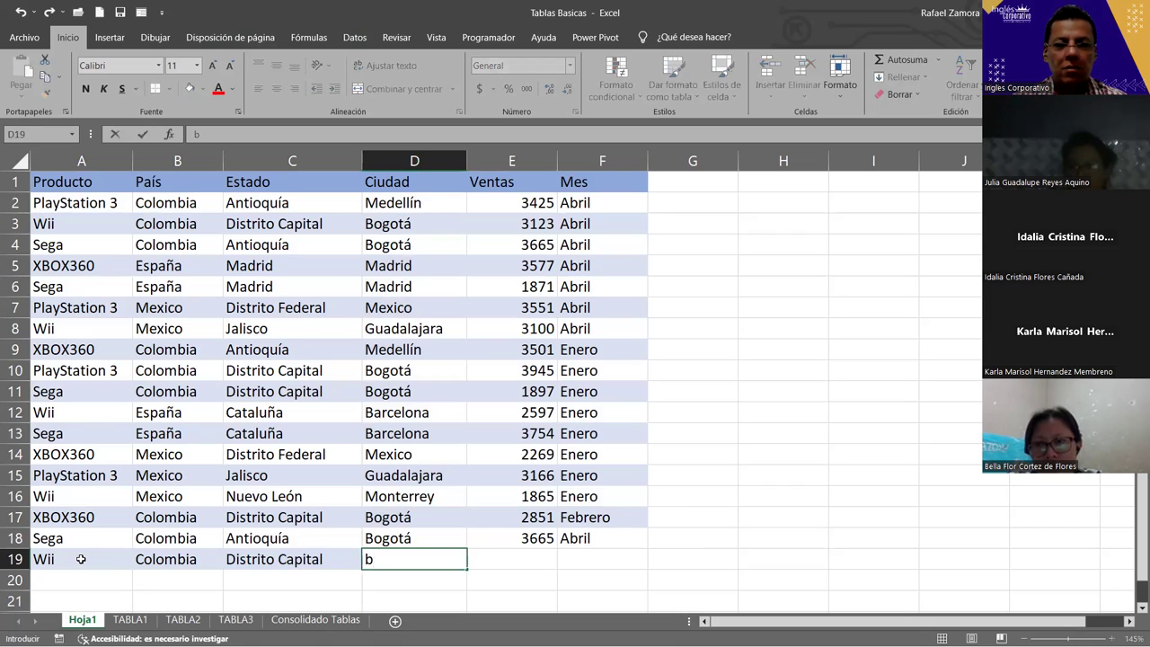
text(ogot)
key(Tab)
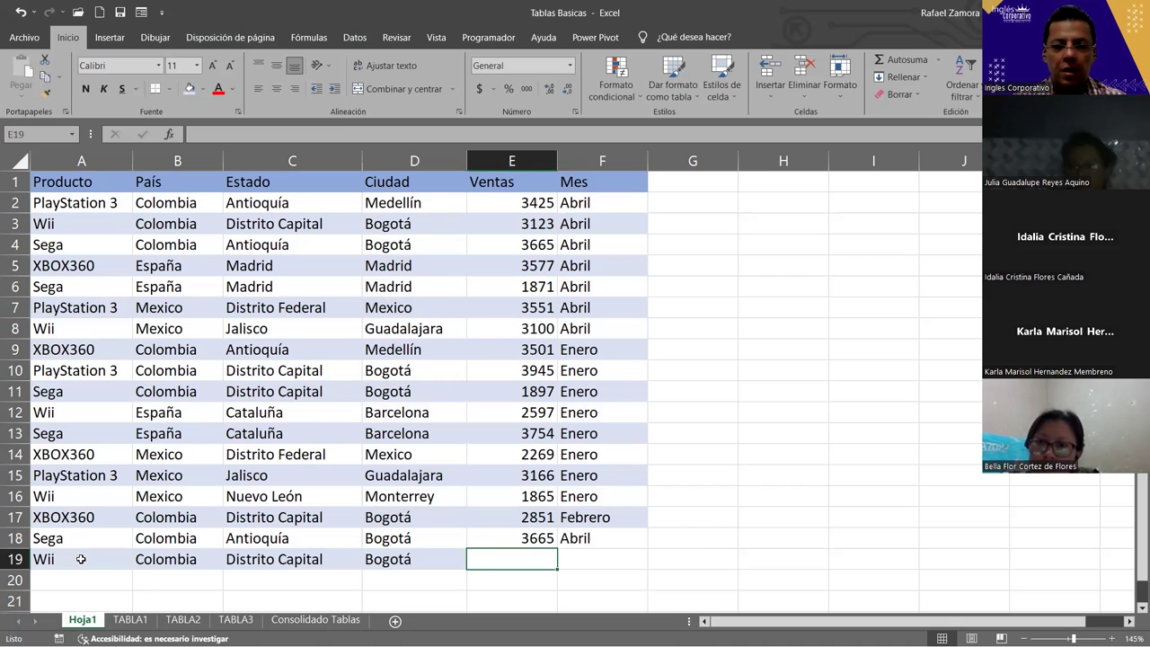
text(42332)
key(Tab)
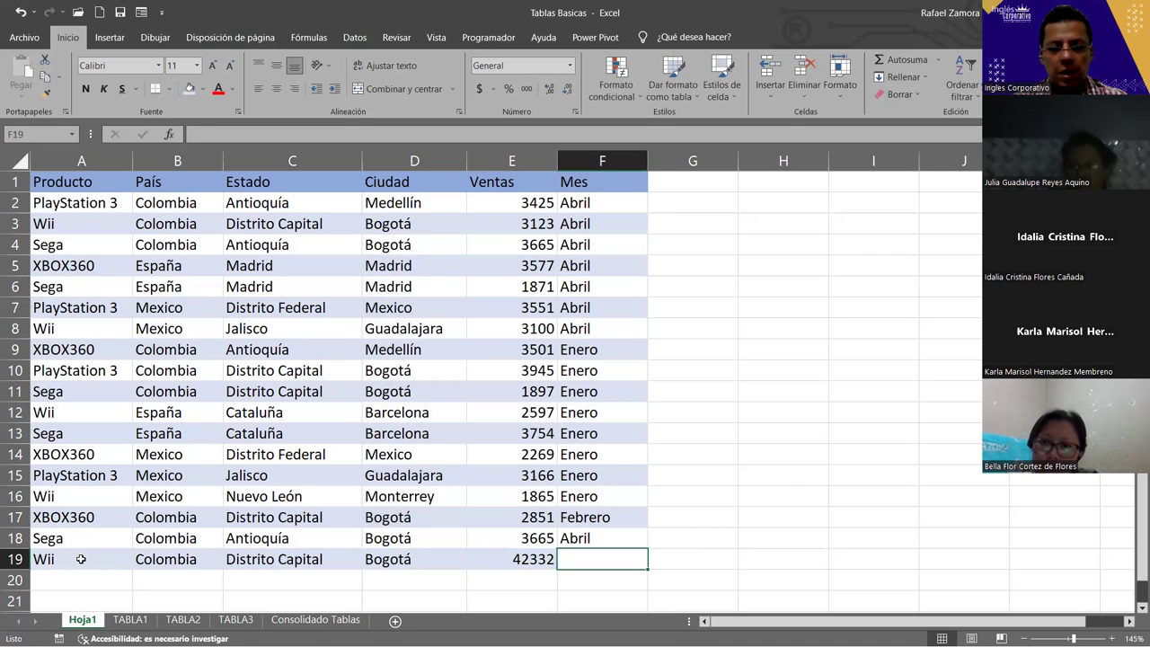
Add Enero as the month in F19, then undo the row 19 entries
text(e)
key(Tab)
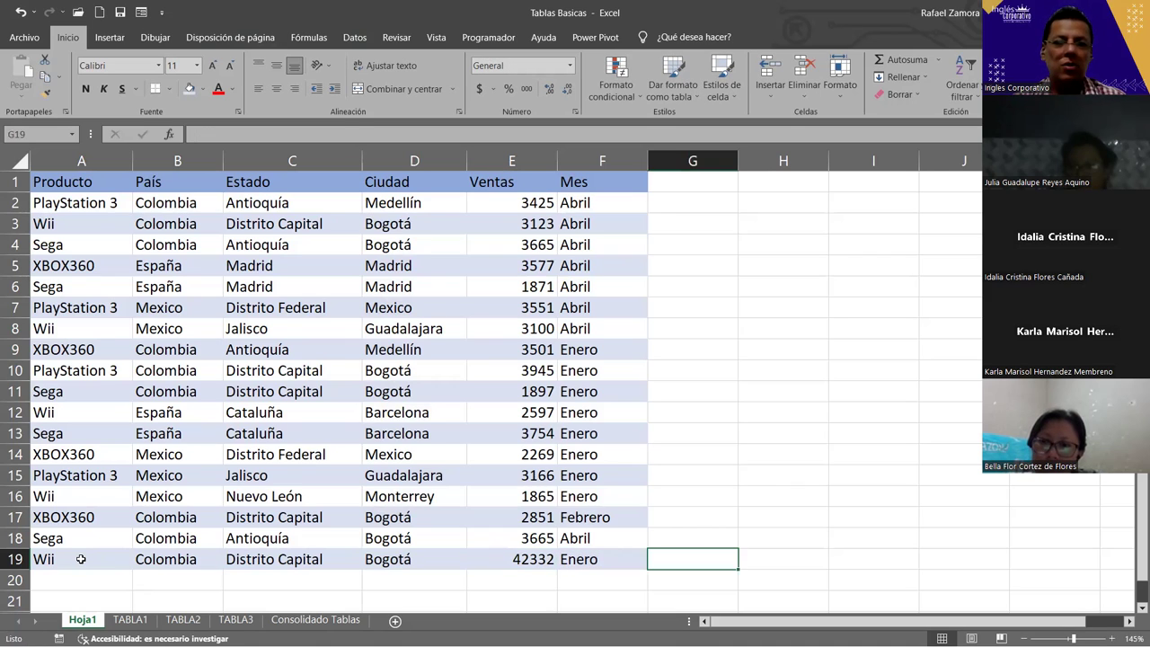
key(ctrl+z)
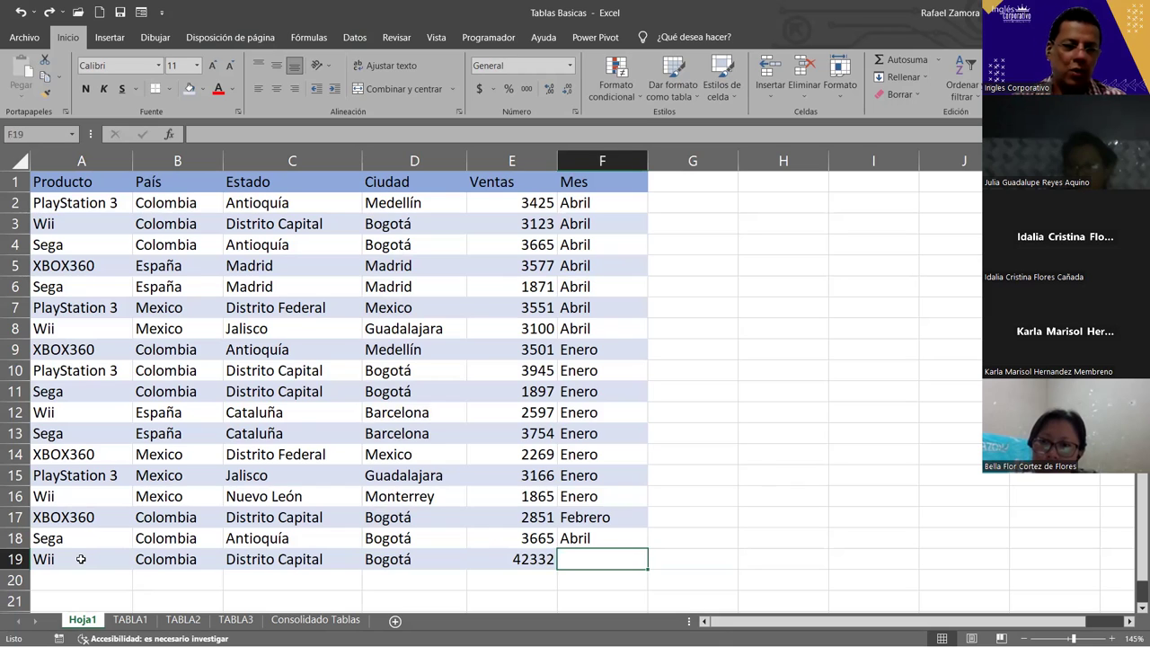
key(ctrl+z)
key(ctrl+z)
key(ctrl+z)
key(ctrl+z)
key(ctrl+z)
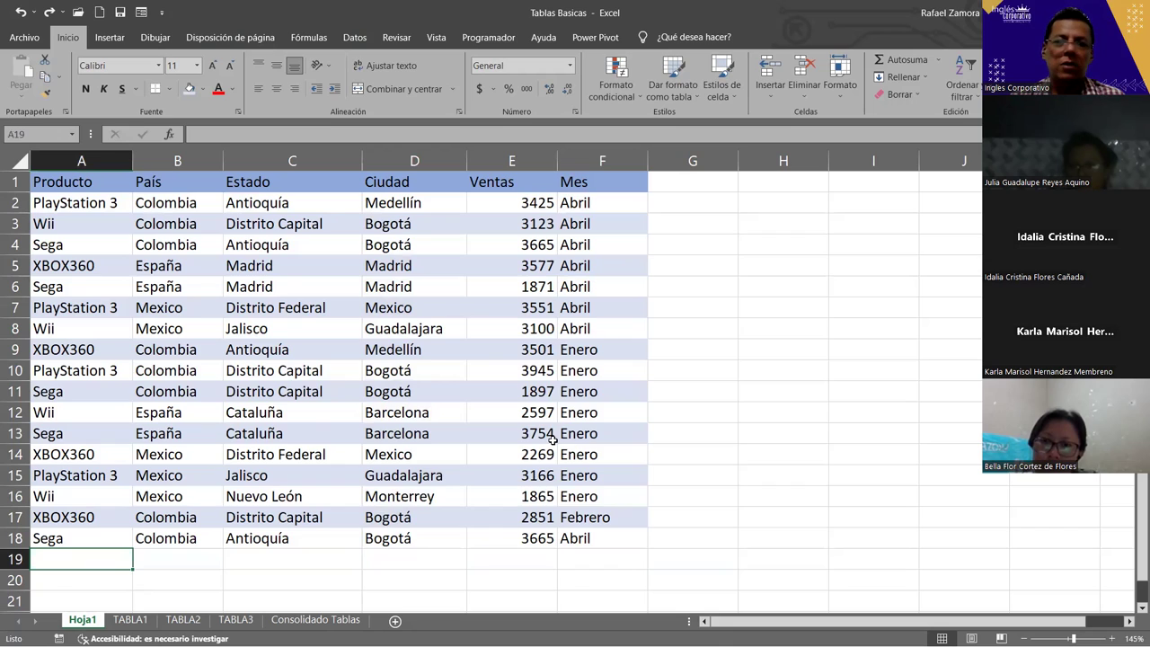
click(511, 395)
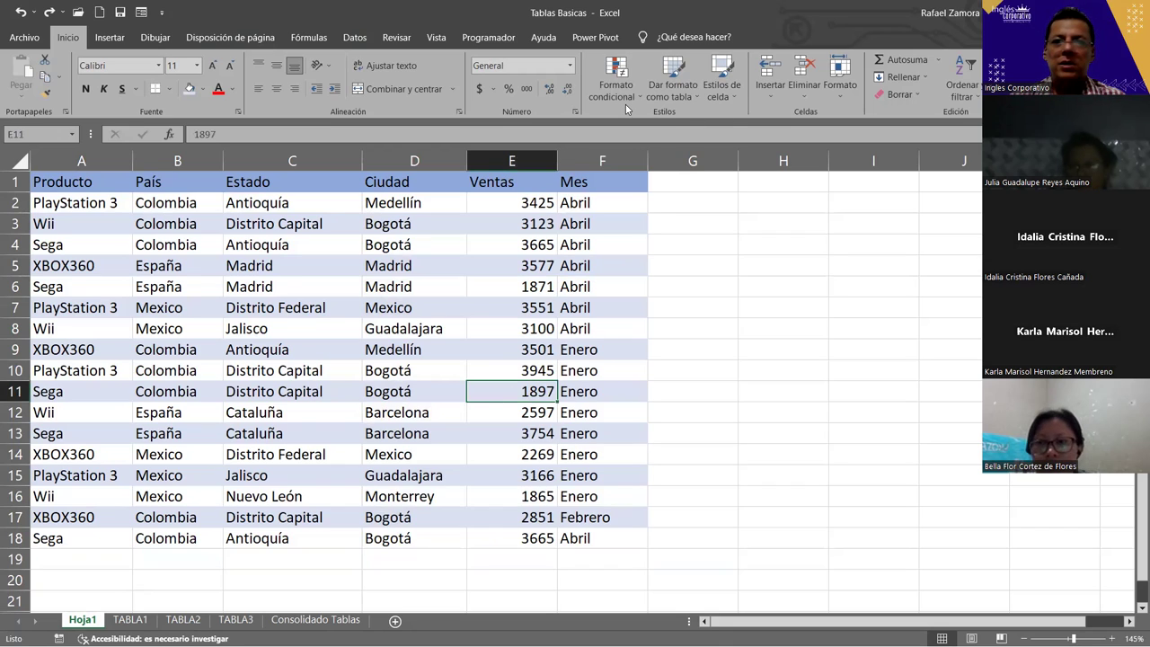
click(109, 37)
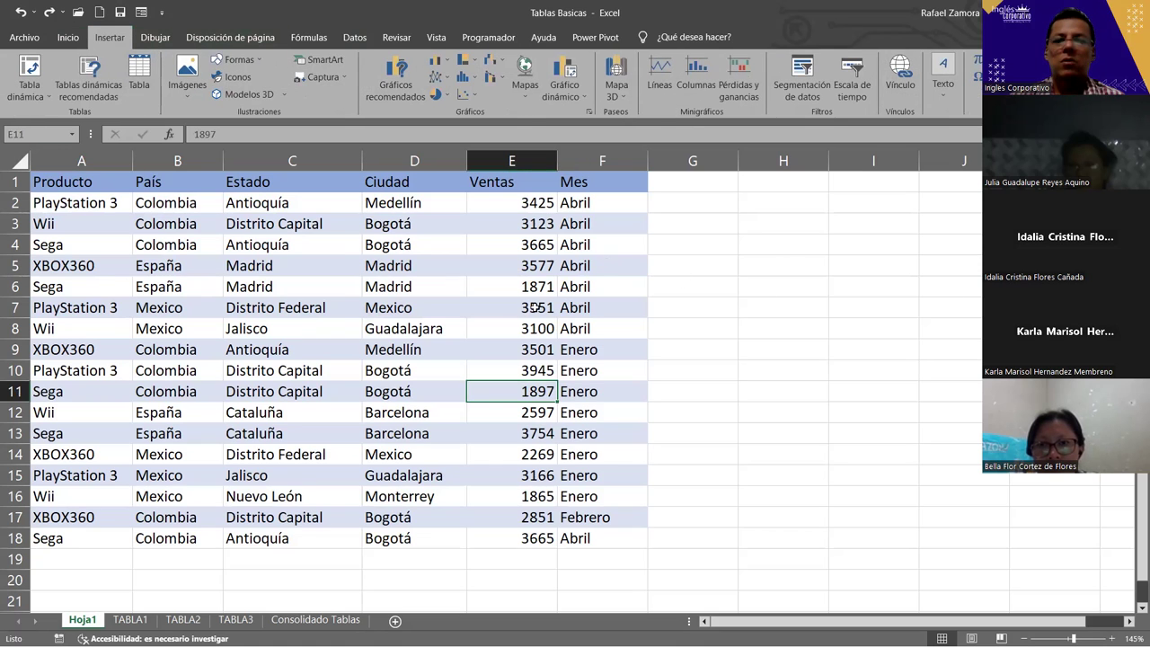
key(Up)
key(Up)
key(Up)
click(449, 311)
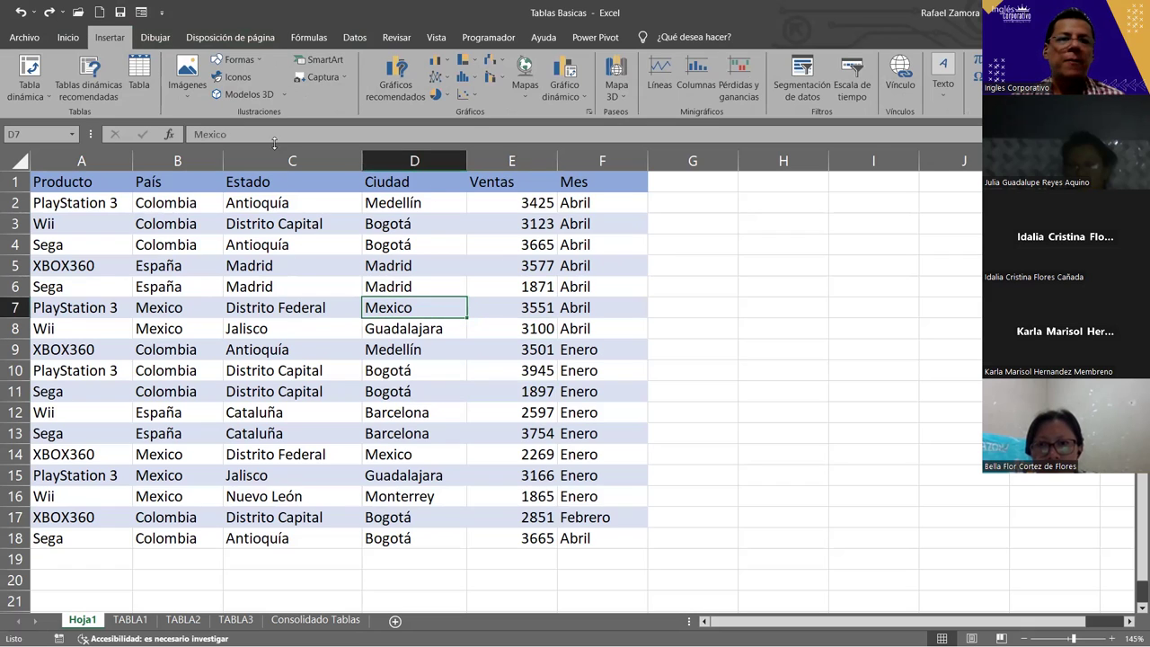
click(76, 37)
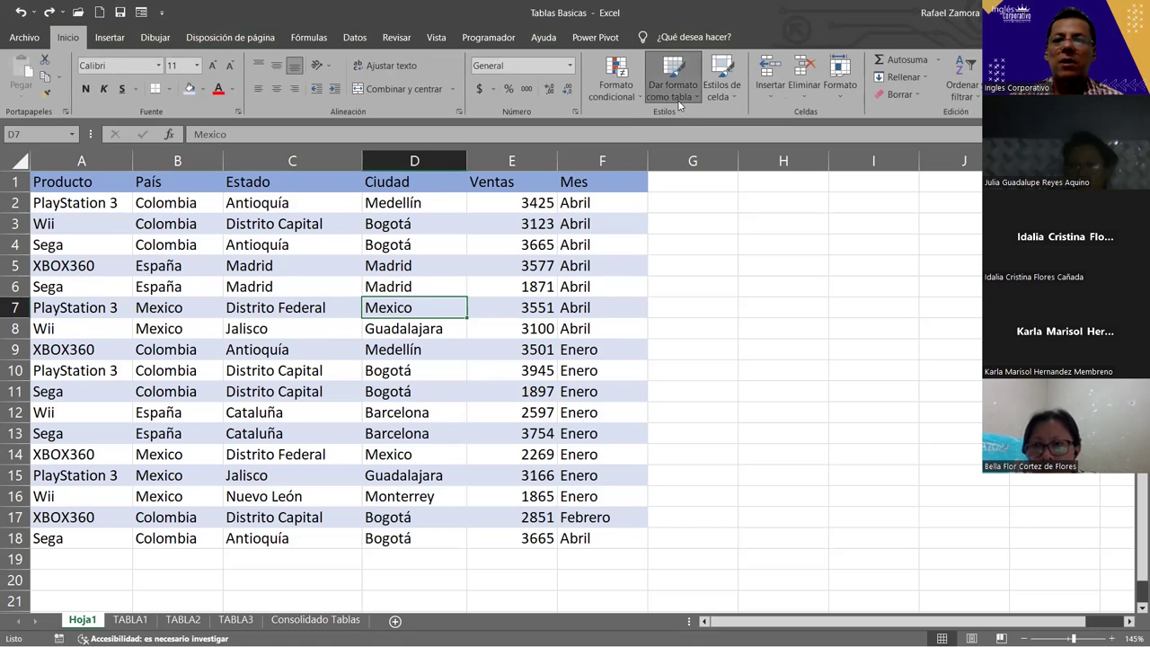
Format A1:F18 as a table with headers using the orange Medio style
click(672, 90)
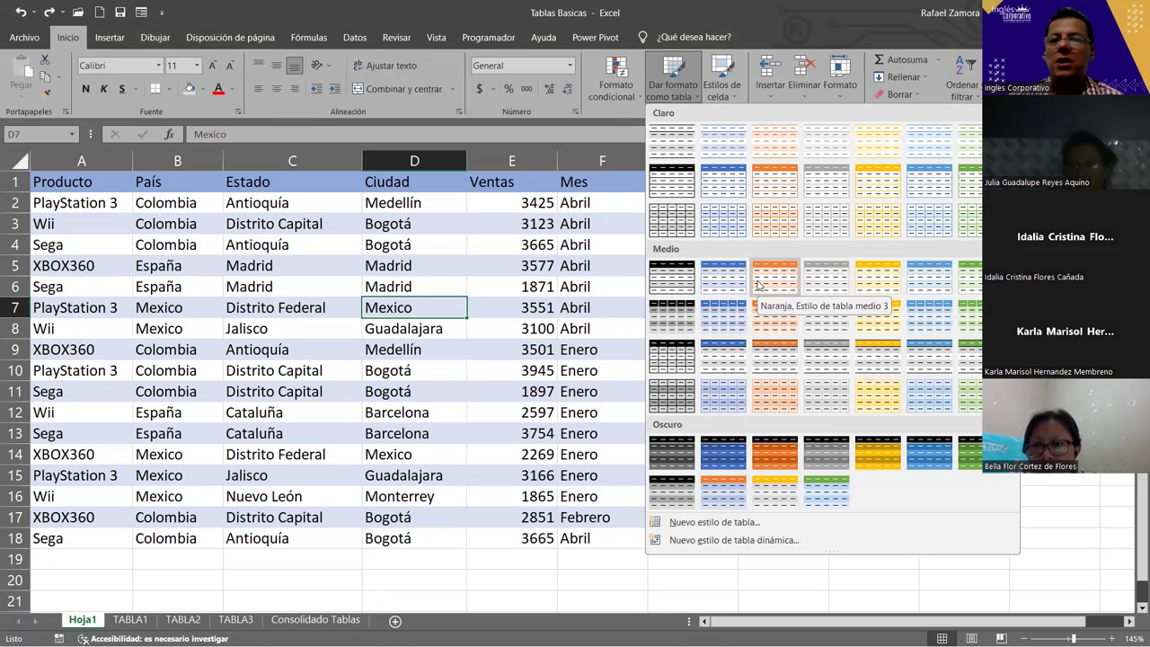
click(786, 277)
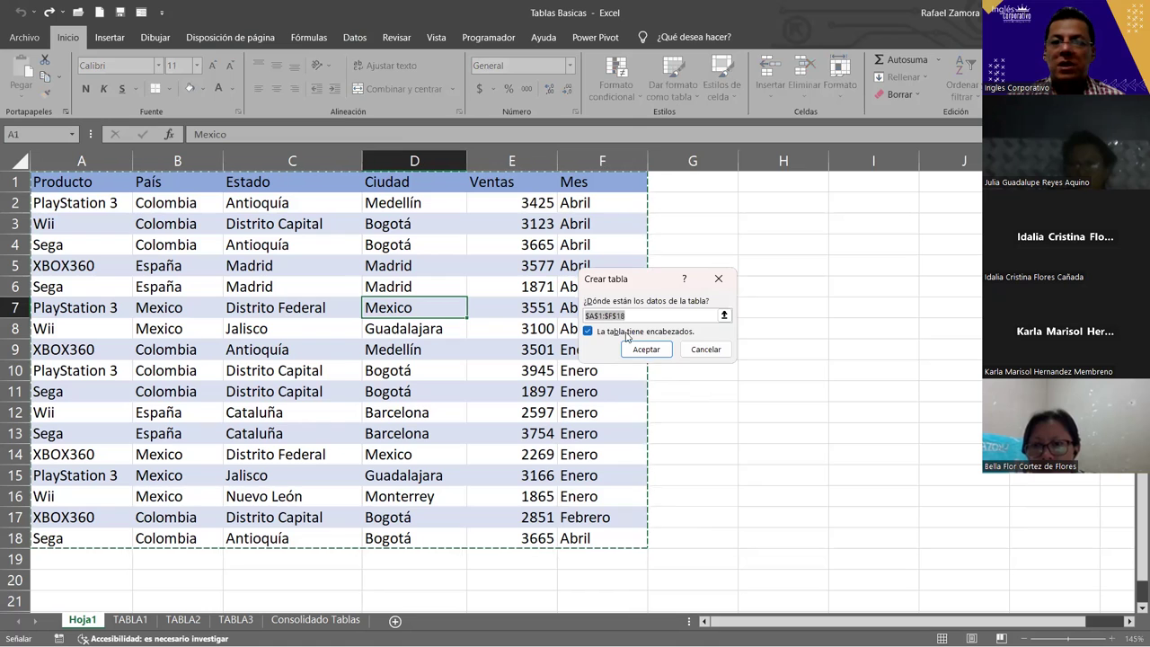
click(646, 351)
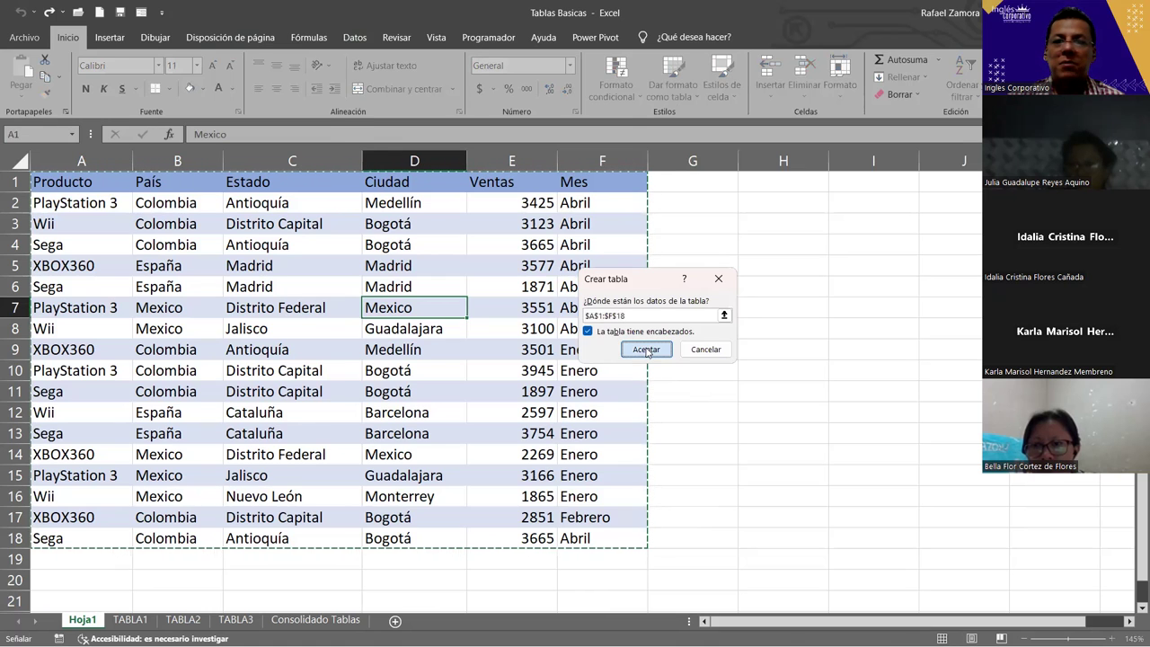
click(744, 323)
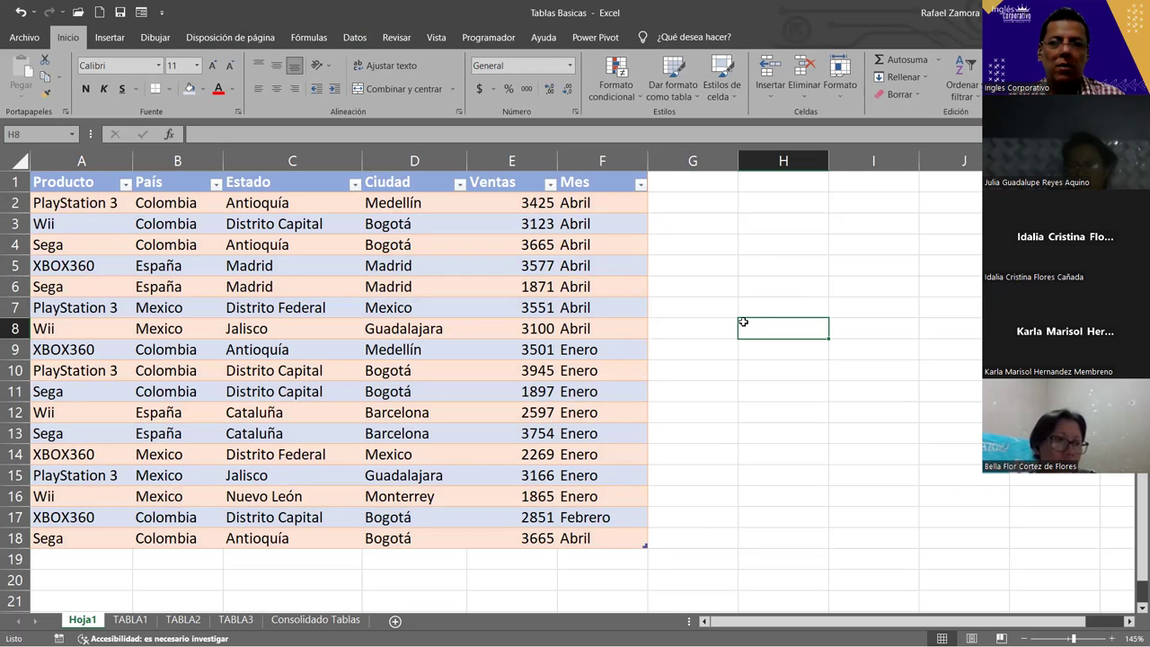
Undo the orange table format, leaving A1:F18 as plain blue-banded data
key(ctrl+z)
click(335, 282)
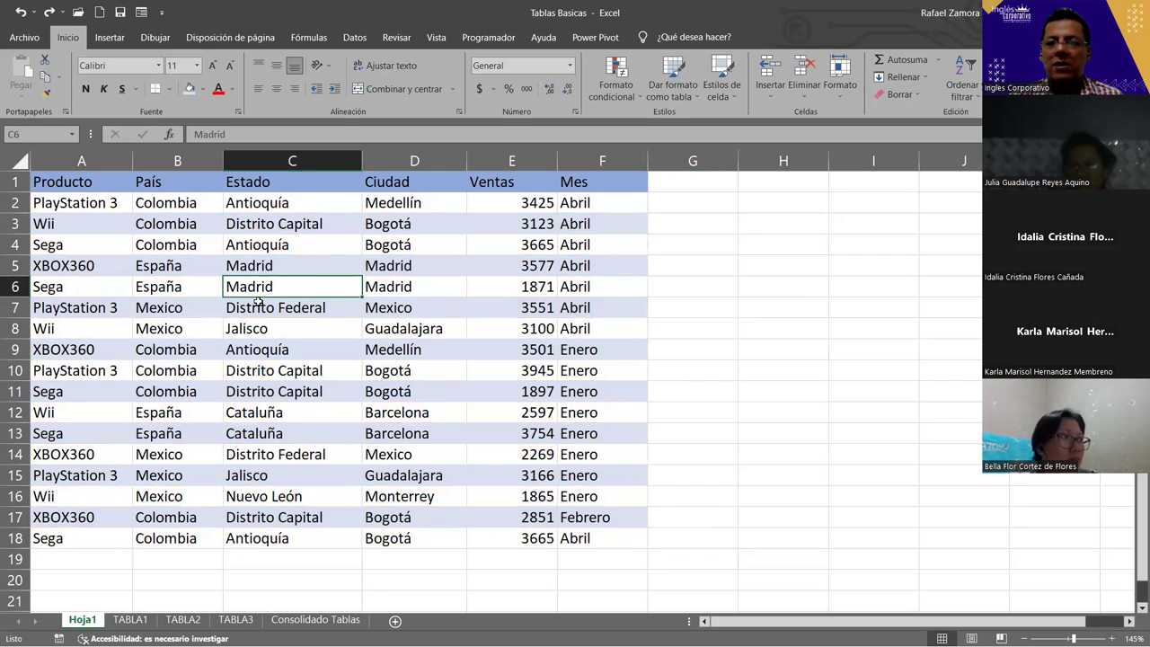
click(259, 248)
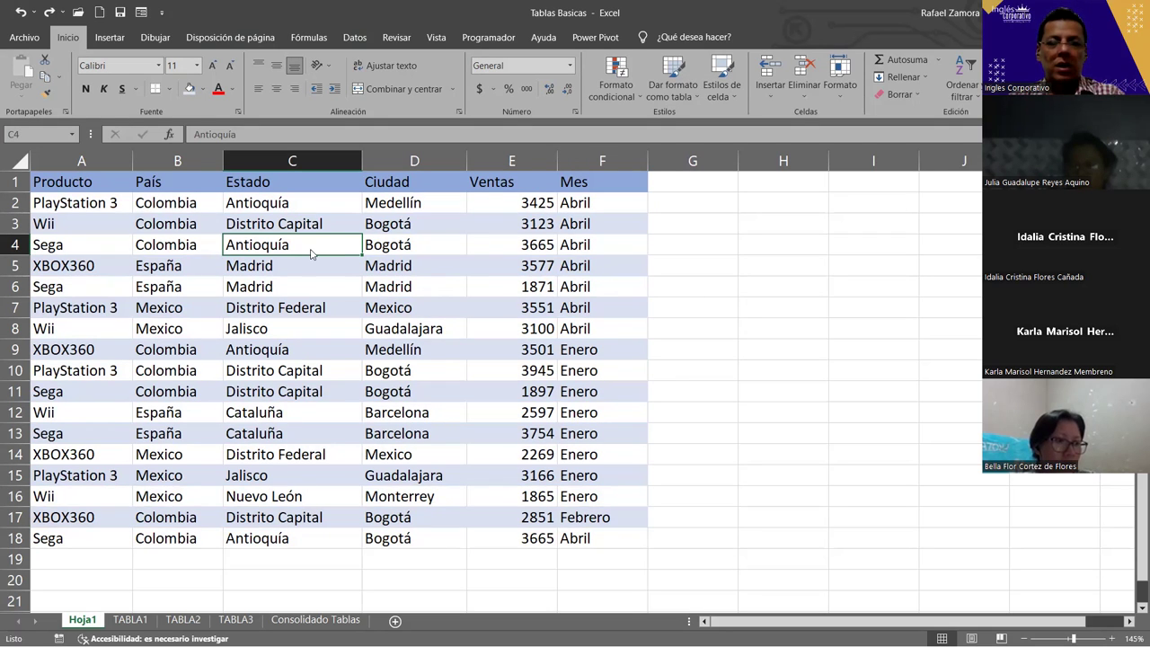
key(ctrl+t)
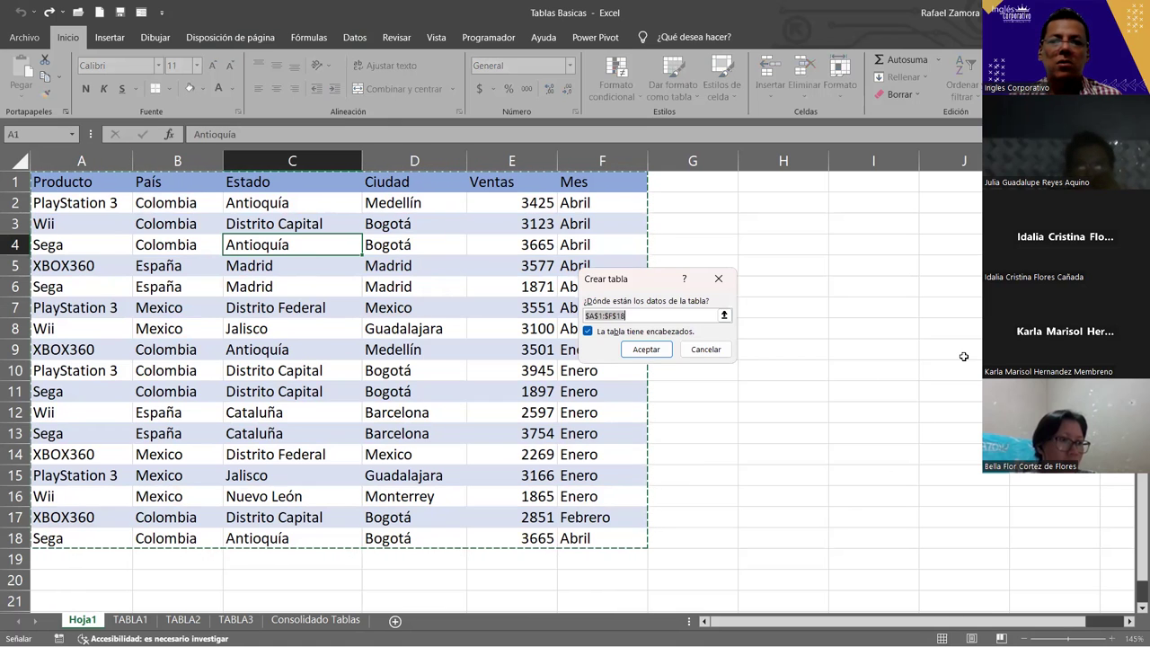
click(650, 351)
click(511, 350)
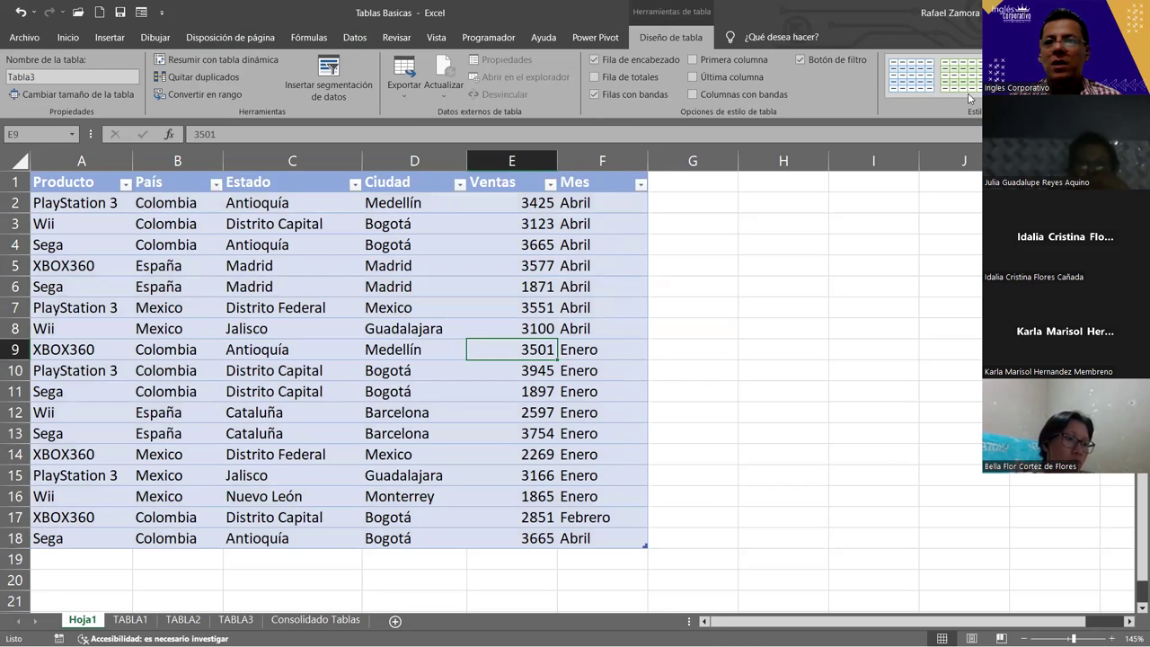
click(1033, 97)
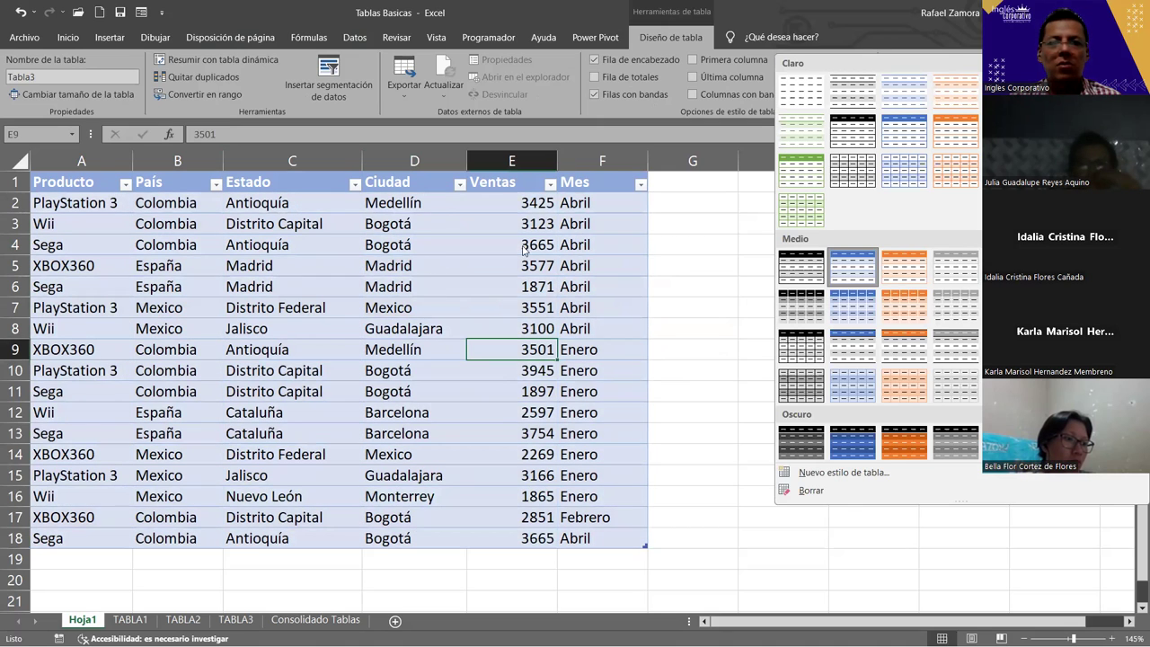
click(713, 267)
key(ctrl+z)
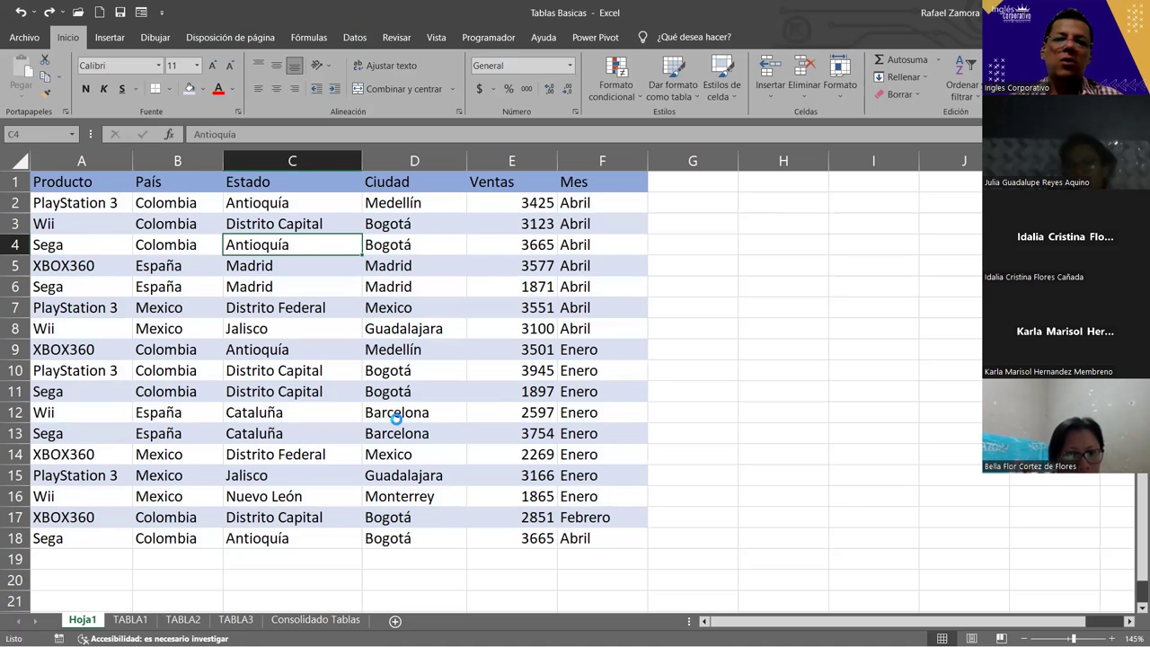
key(ctrl+t)
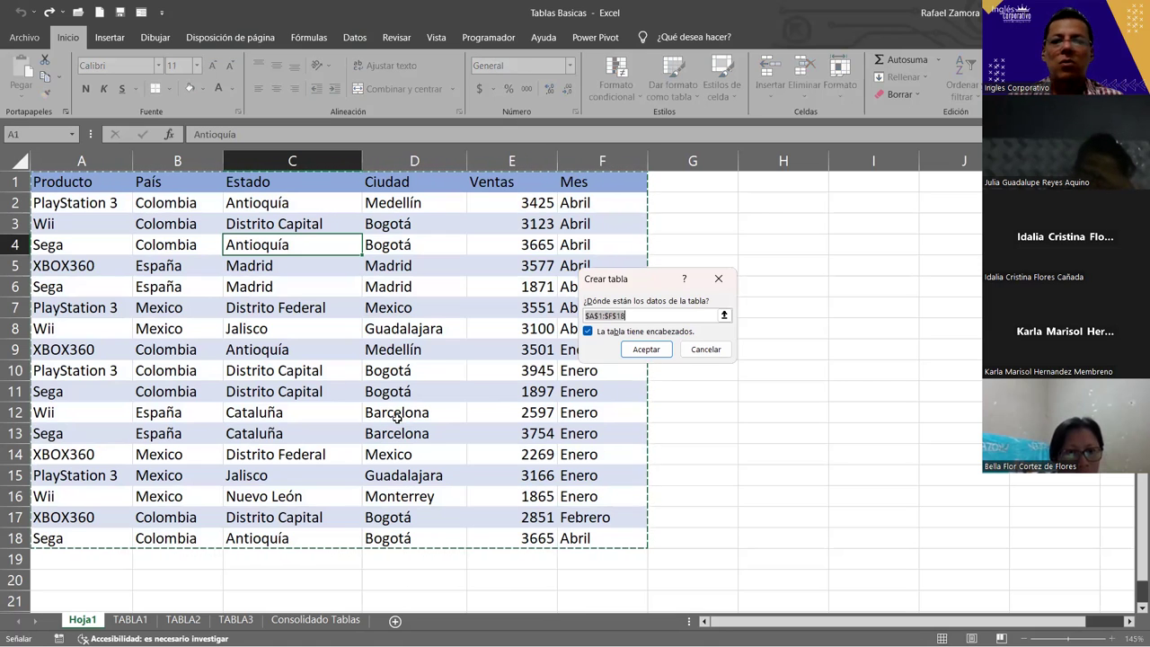
click(662, 350)
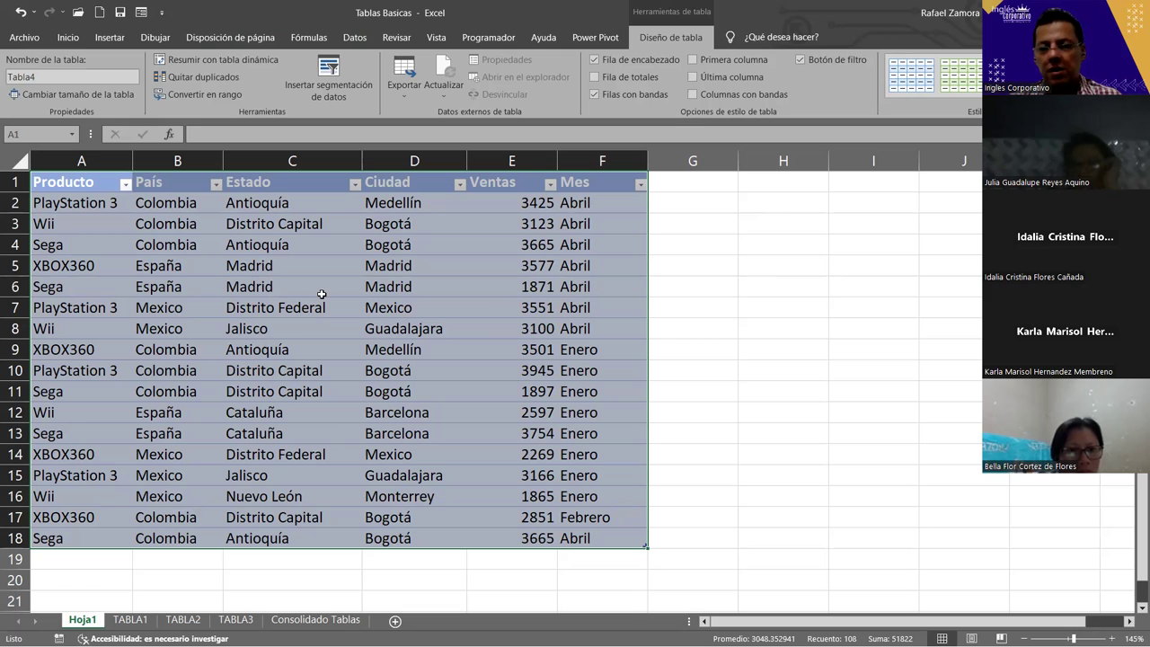
click(353, 310)
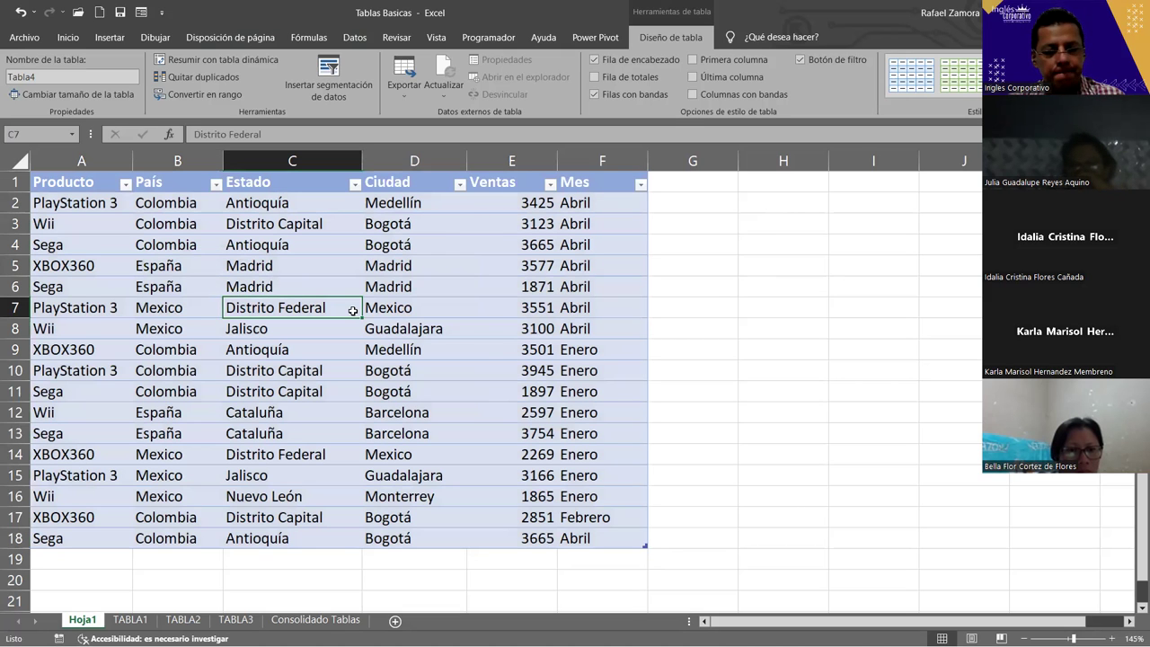
key(ctrl+z)
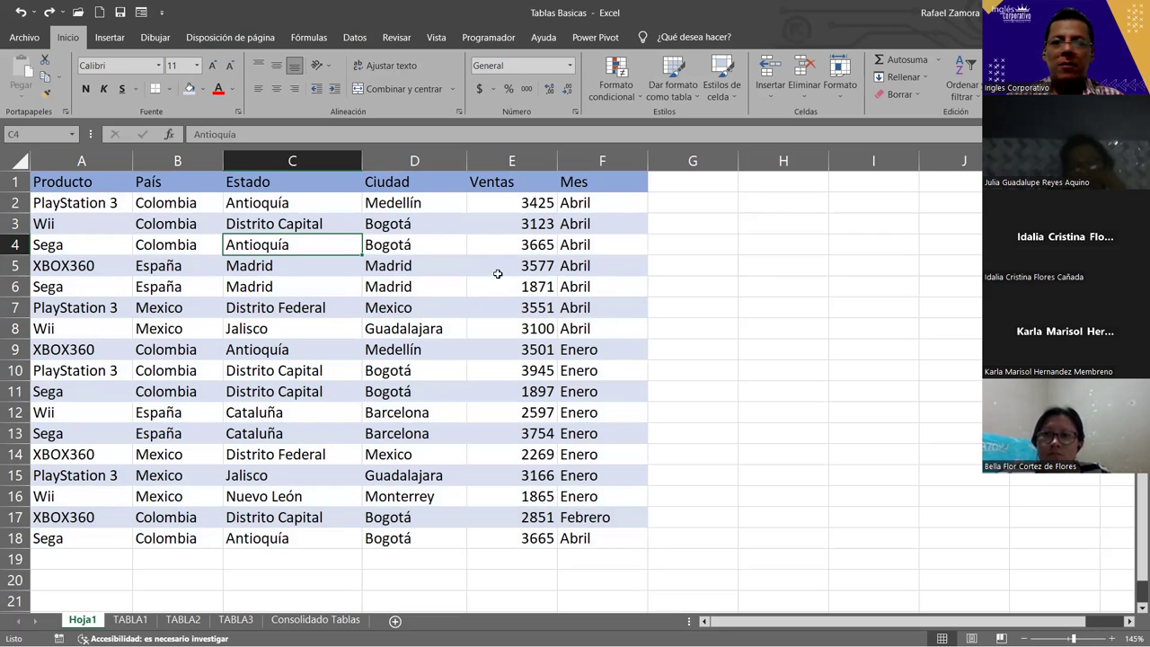
click(345, 313)
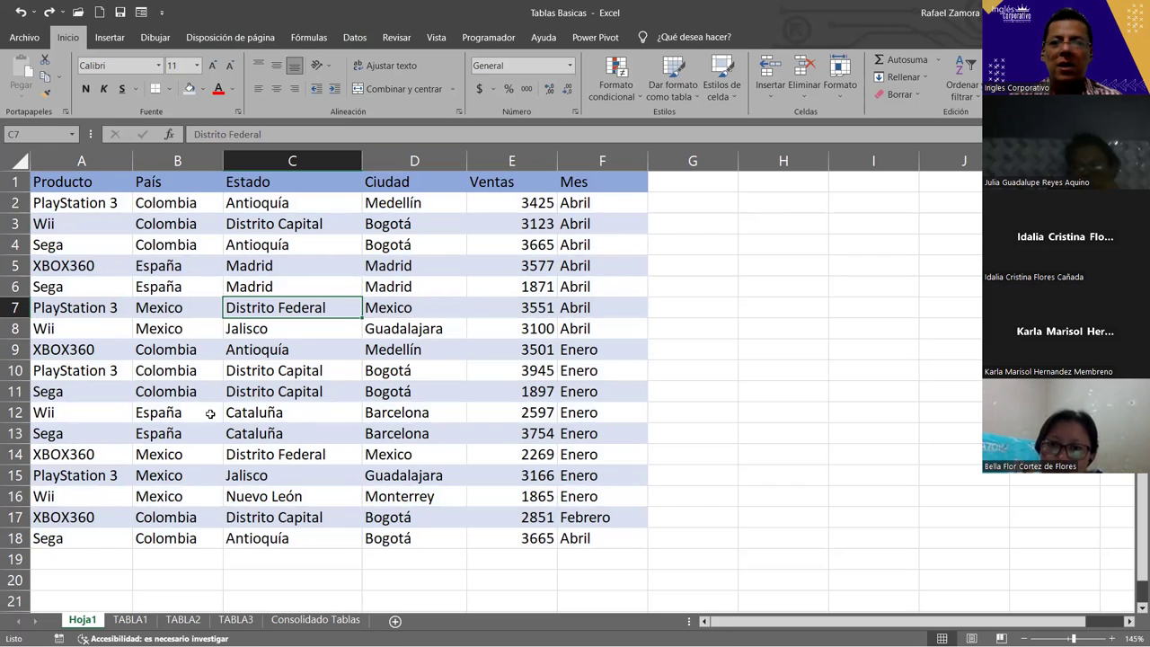
click(528, 308)
click(334, 309)
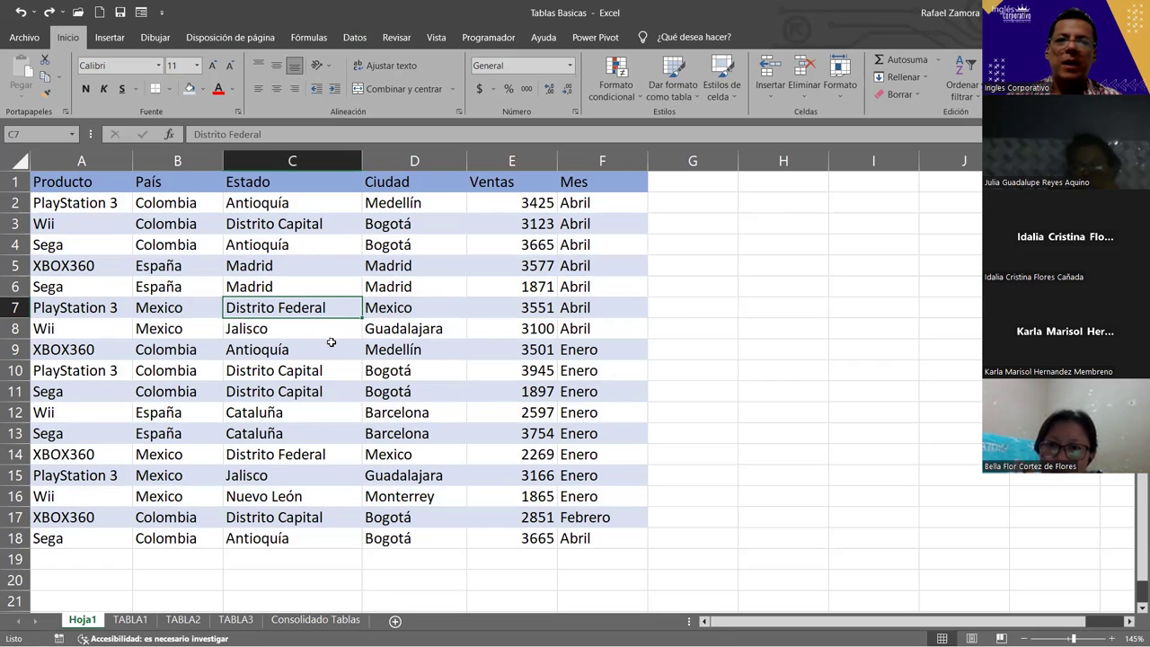
click(692, 101)
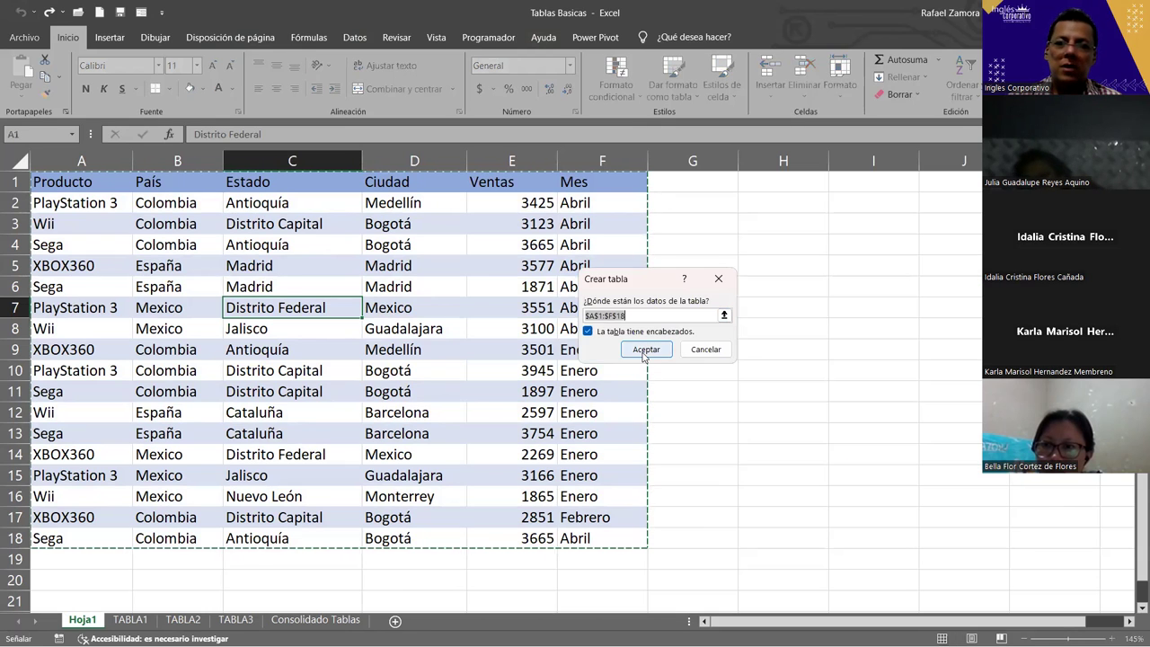
click(647, 347)
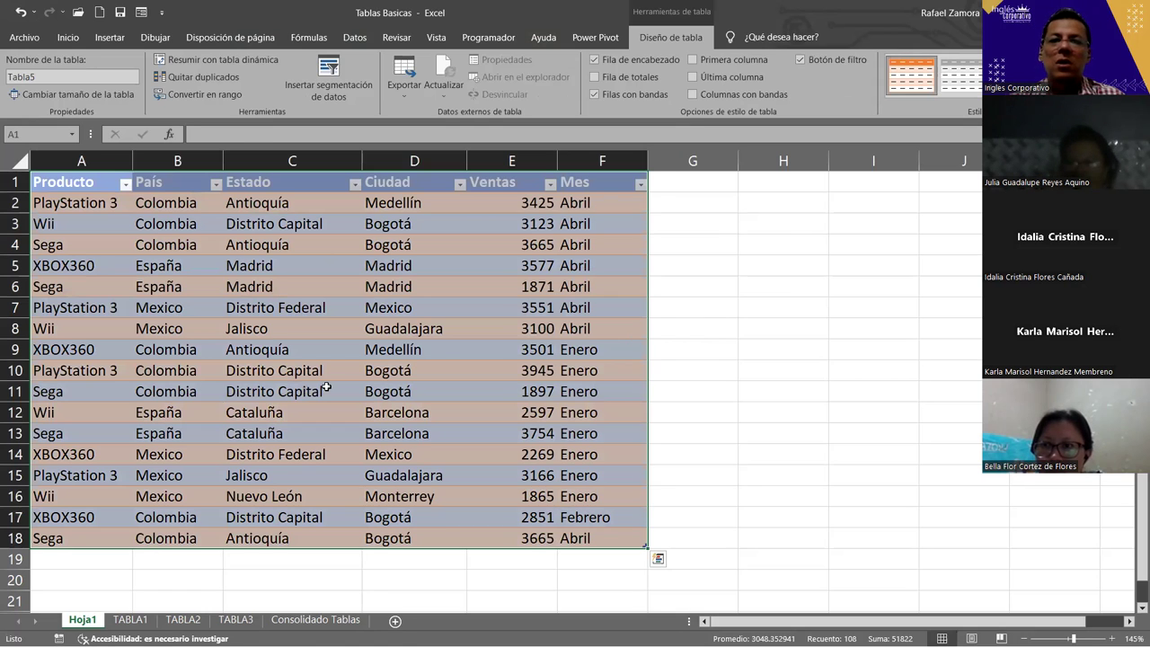
key(ctrl+z)
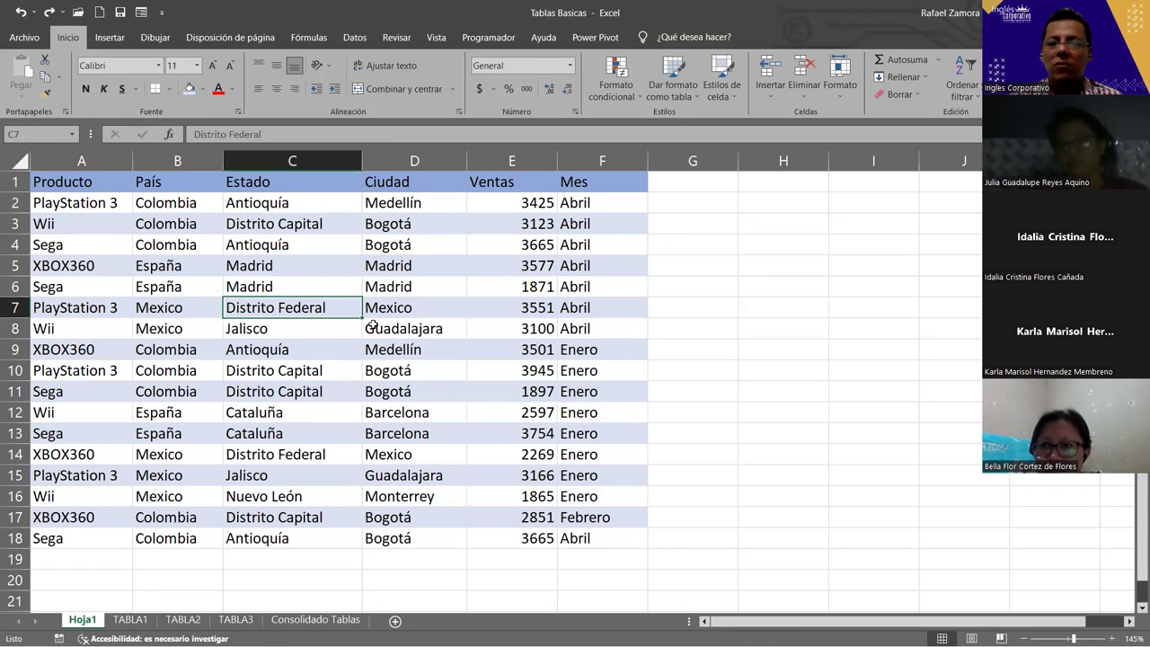
Apply the orange medium style to the A1:F18 table, clearing existing formatting
click(684, 96)
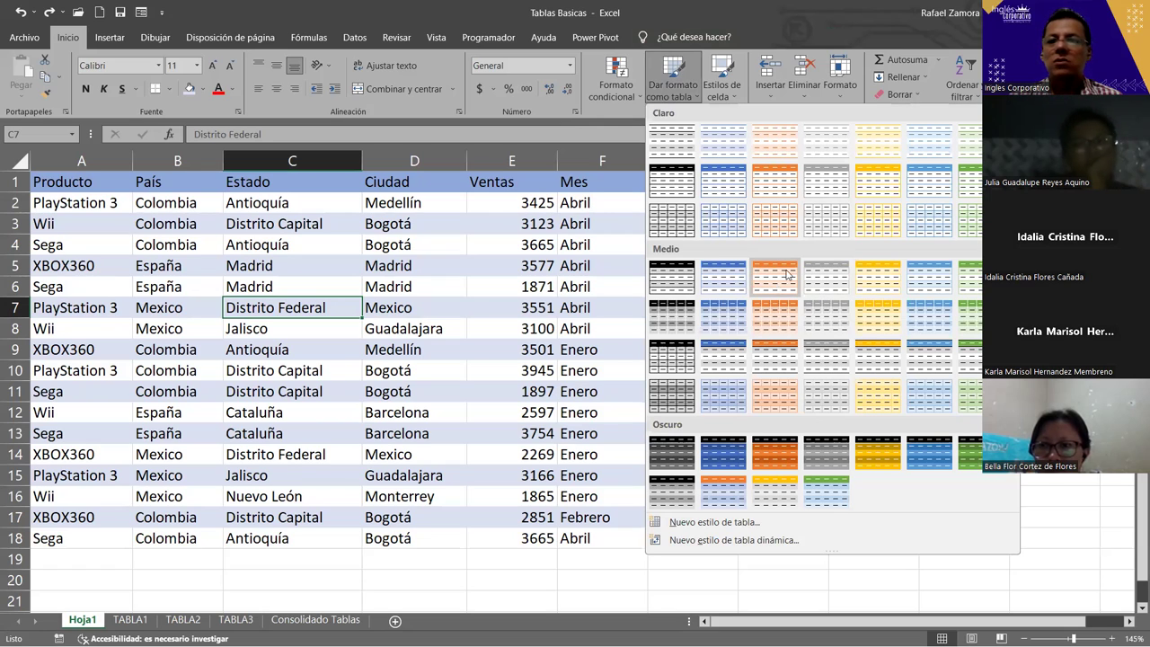
right_click(772, 281)
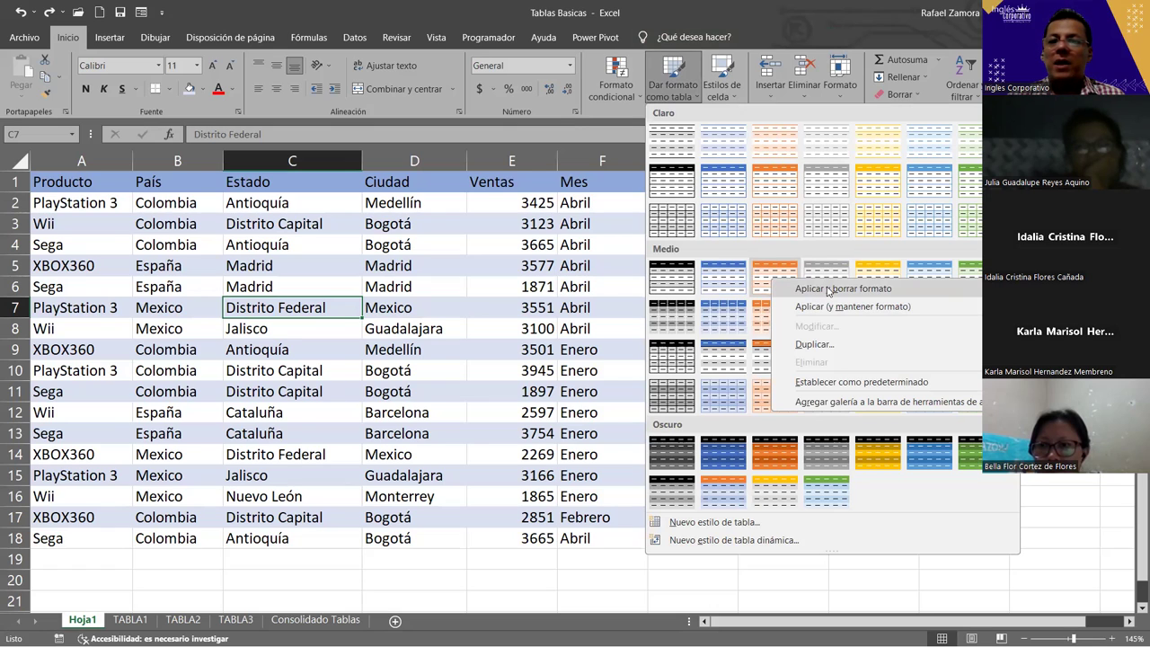
click(827, 288)
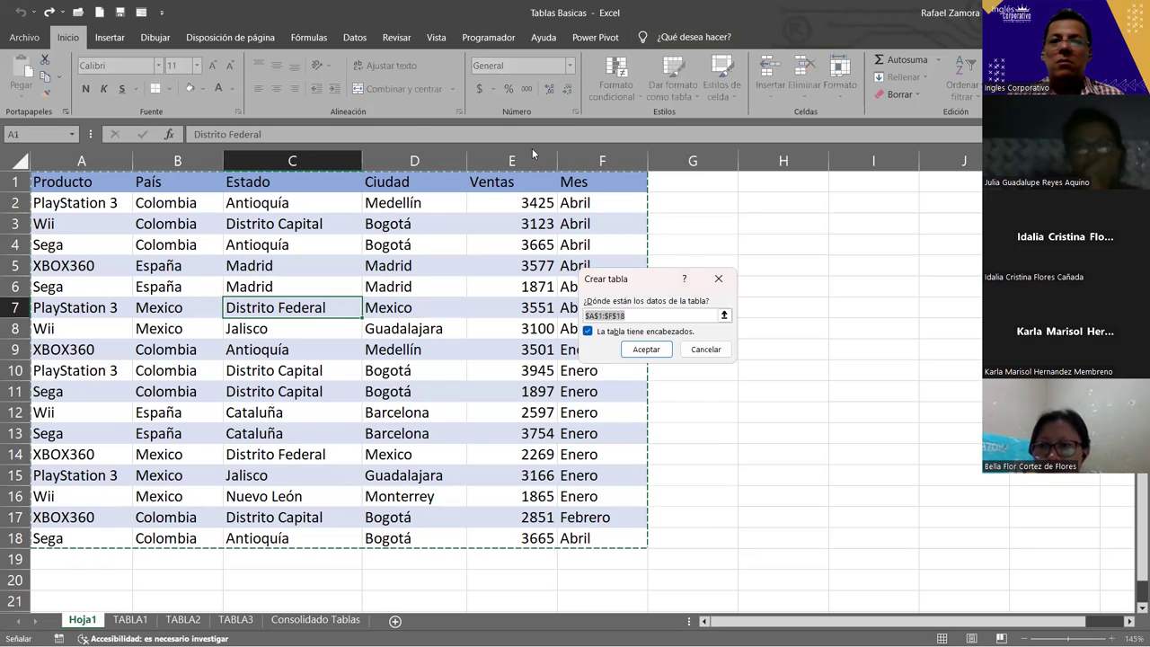
click(650, 353)
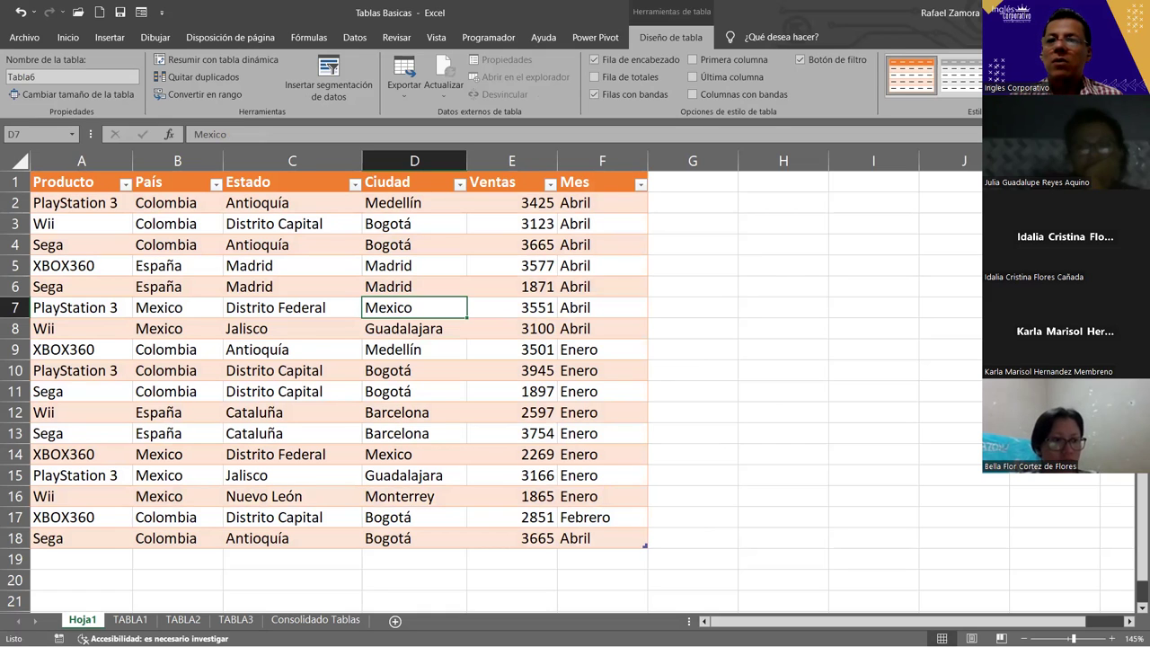
Try the light green-header style, then switch the table to the gold Medium style
click(1138, 99)
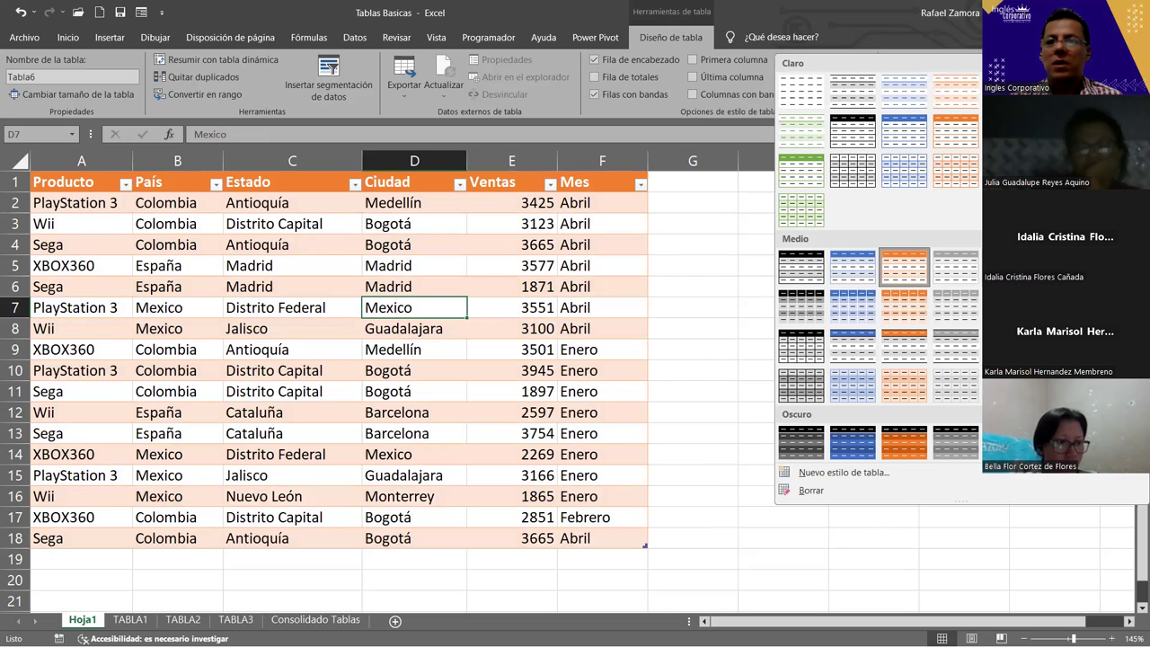
click(800, 170)
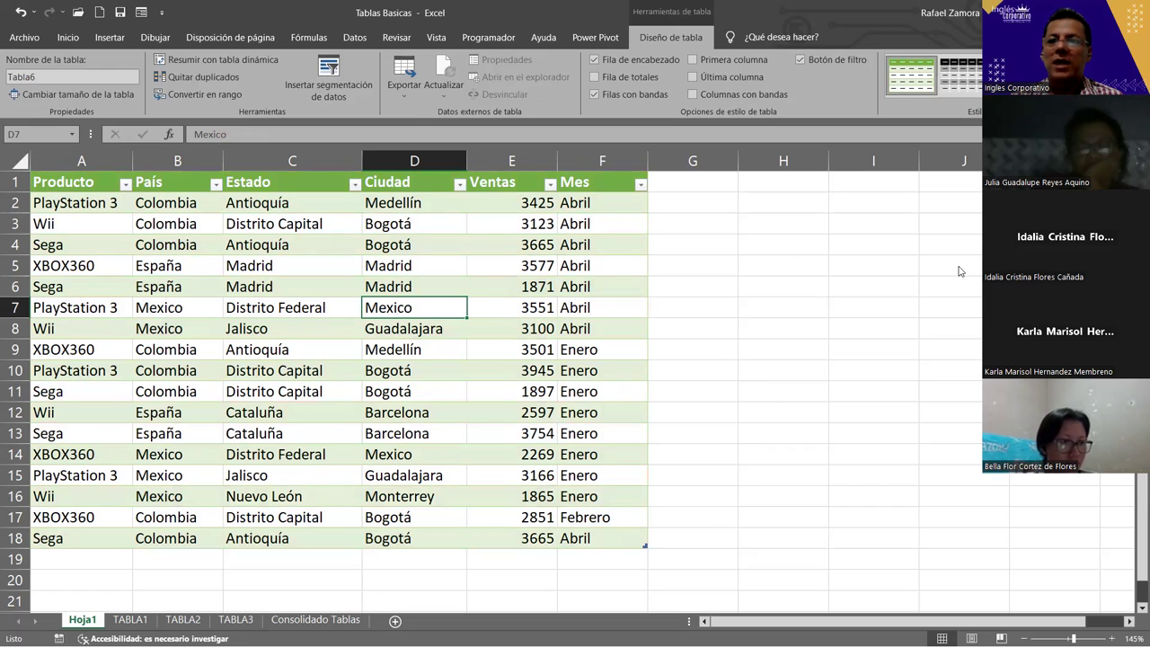
click(988, 99)
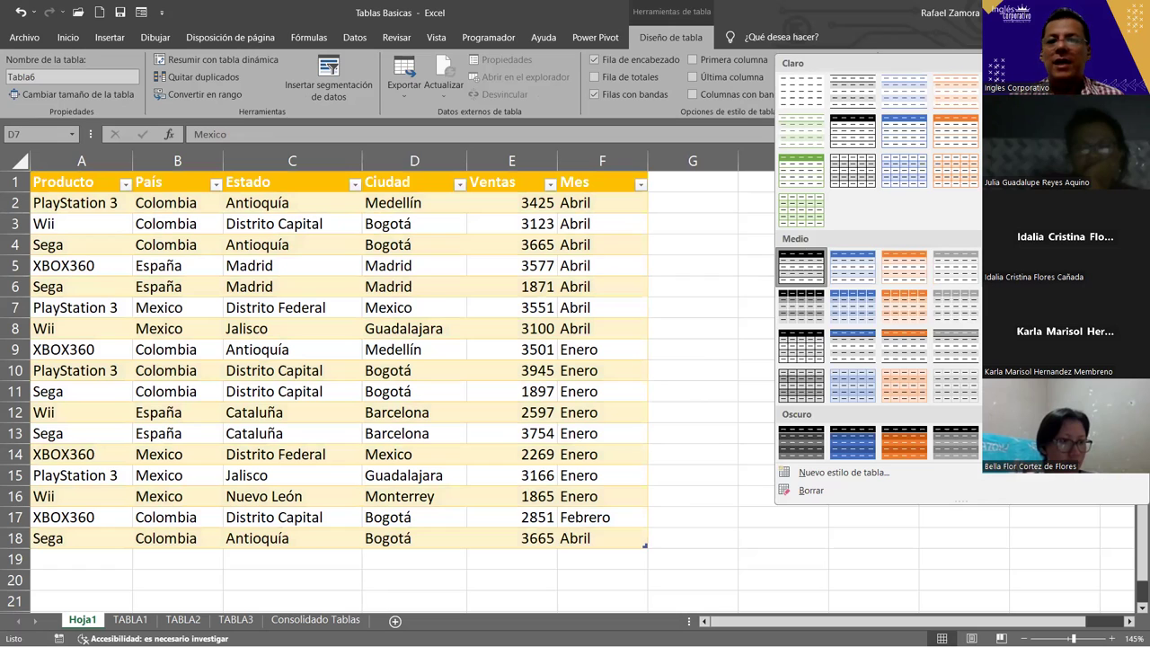
click(731, 338)
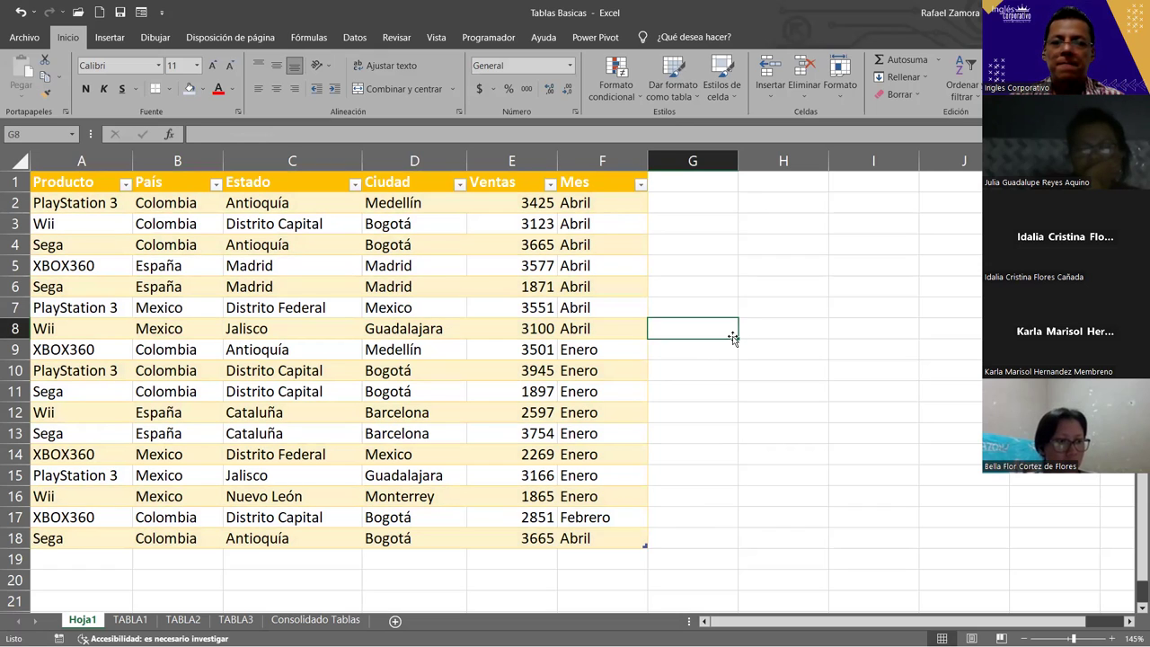
Select several sales cells (D8, E7, C10, E5, D7, E10), then undo the recent table style changes
click(409, 327)
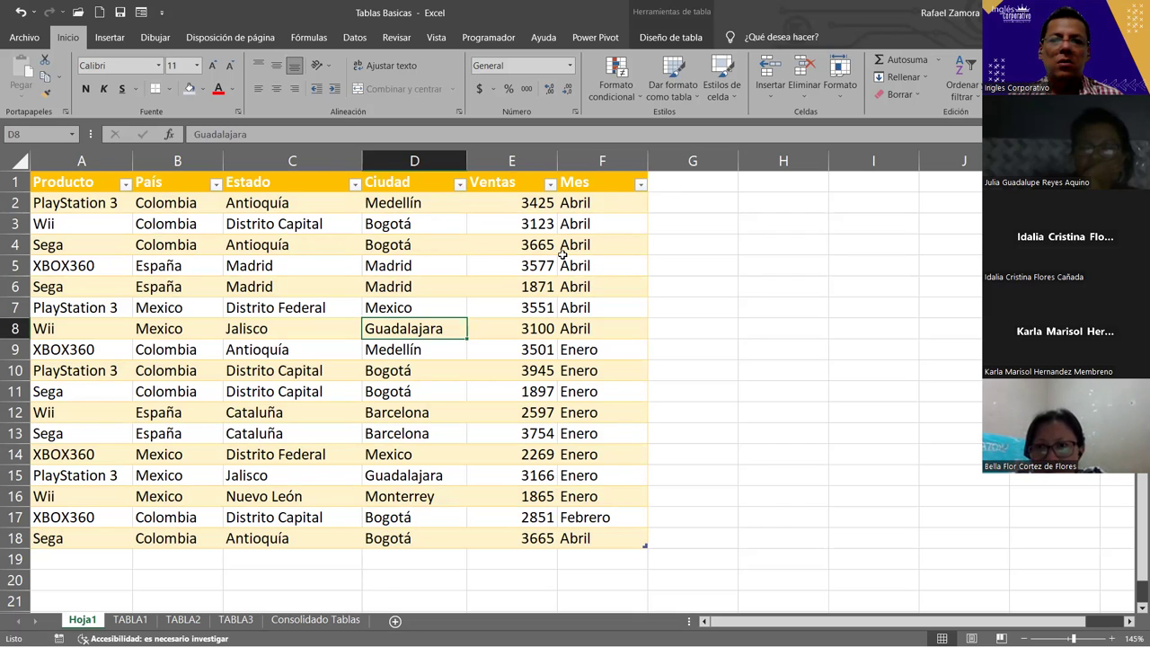
click(521, 308)
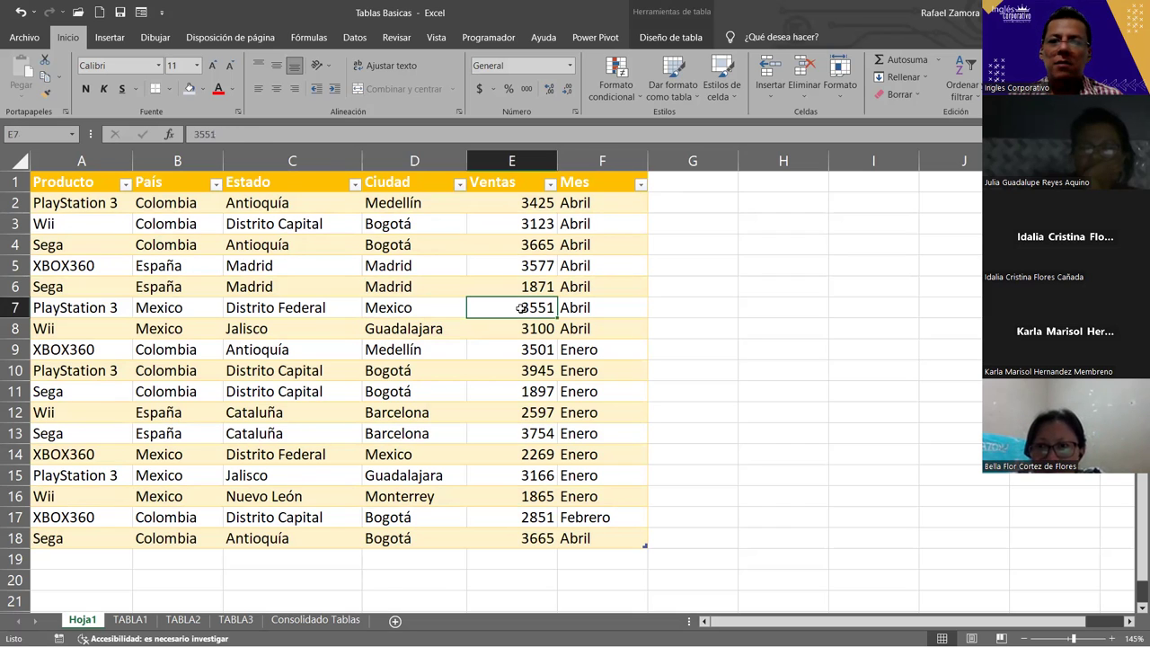
click(321, 369)
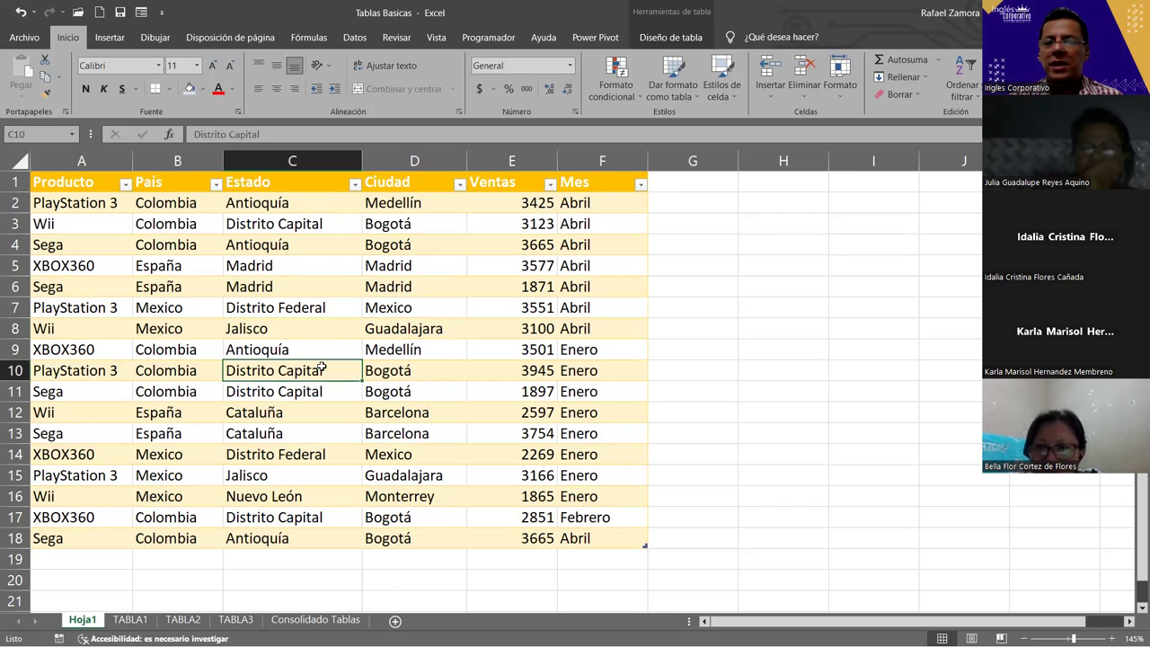
click(485, 267)
click(456, 310)
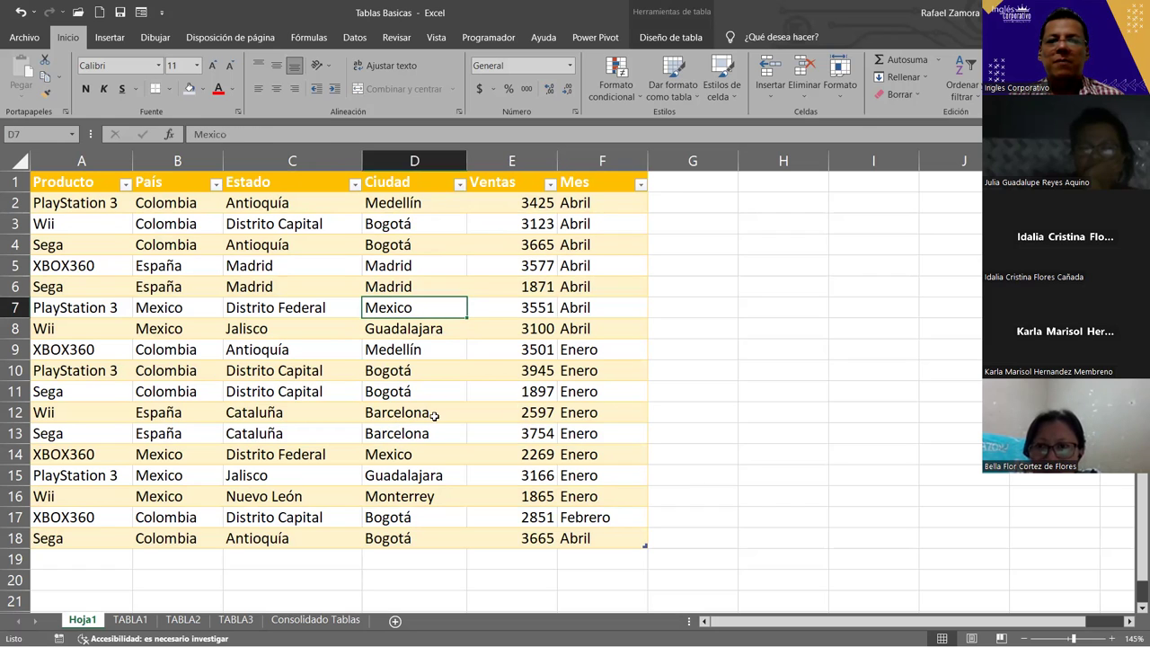
click(503, 375)
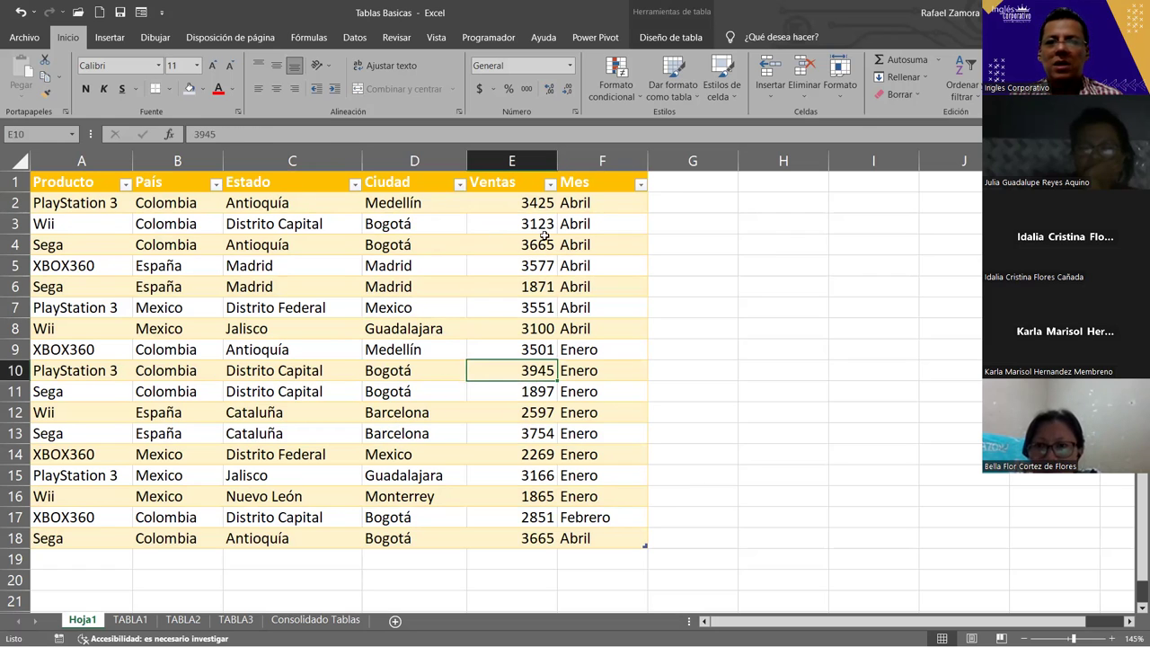
click(521, 307)
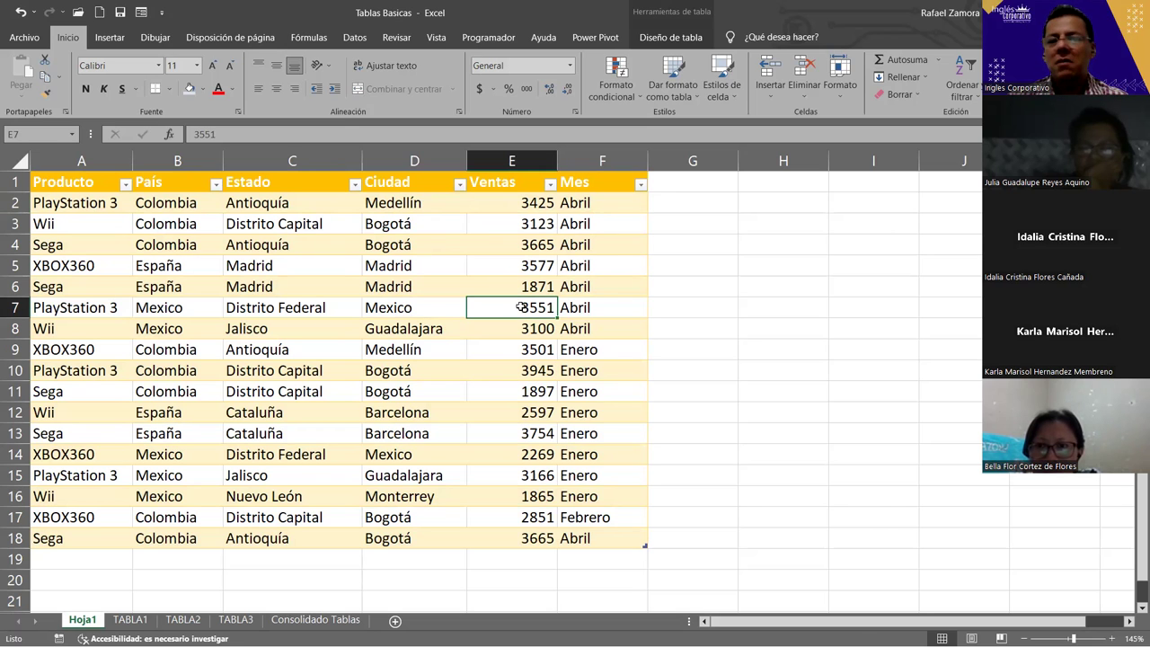
key(Left)
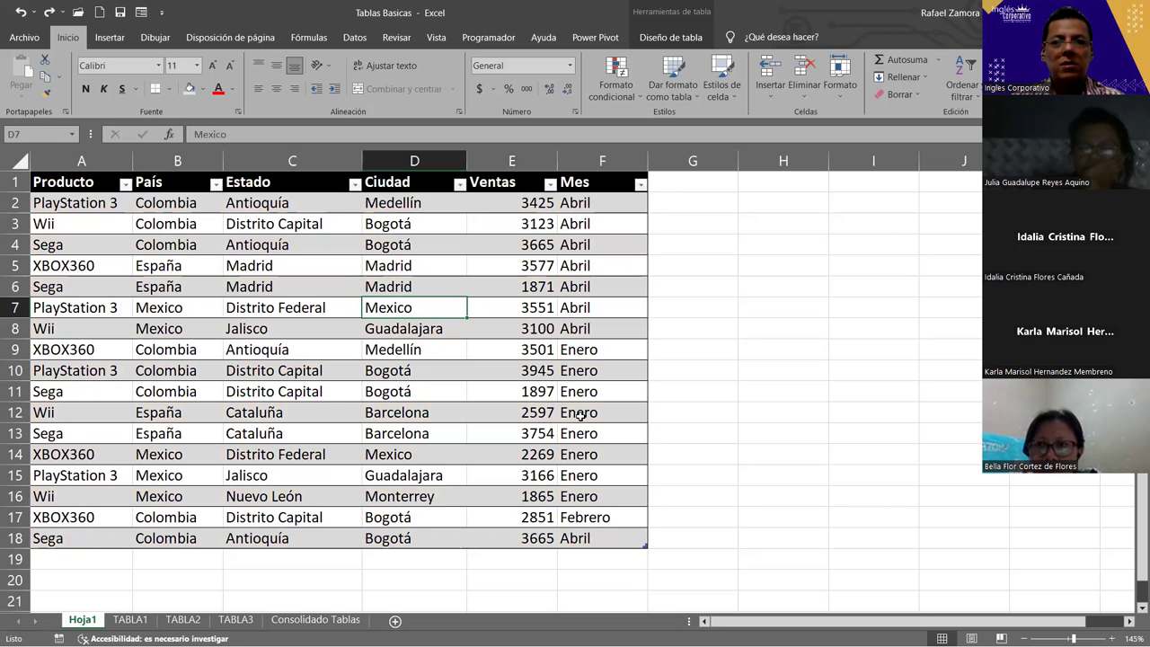
key(Left)
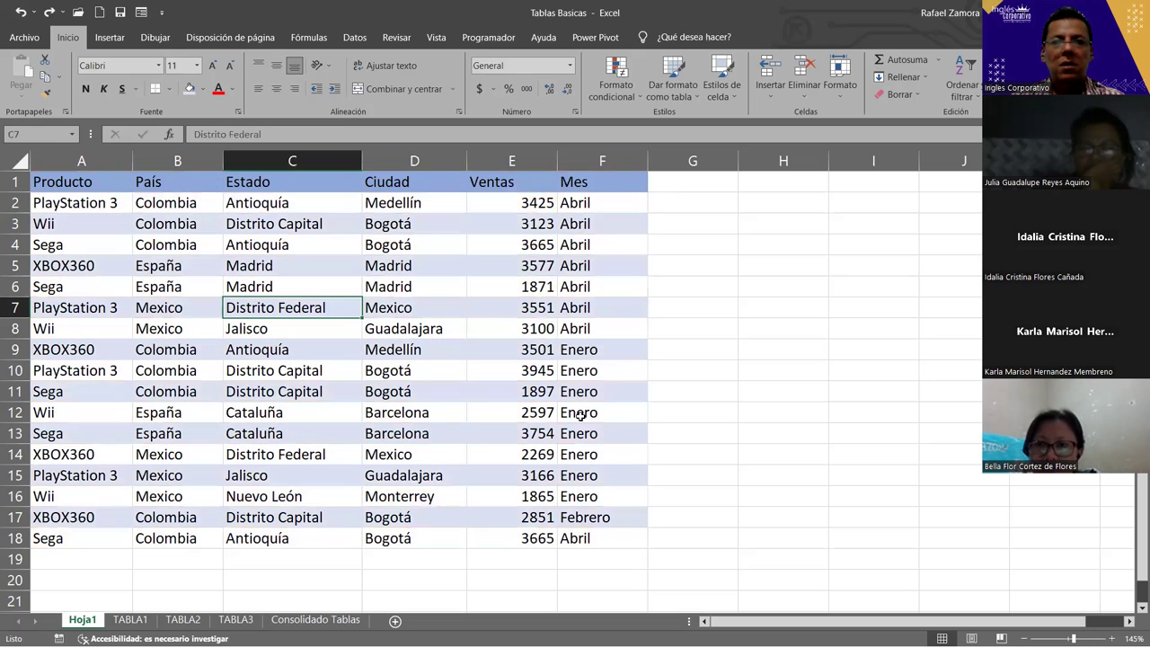
click(840, 415)
click(380, 267)
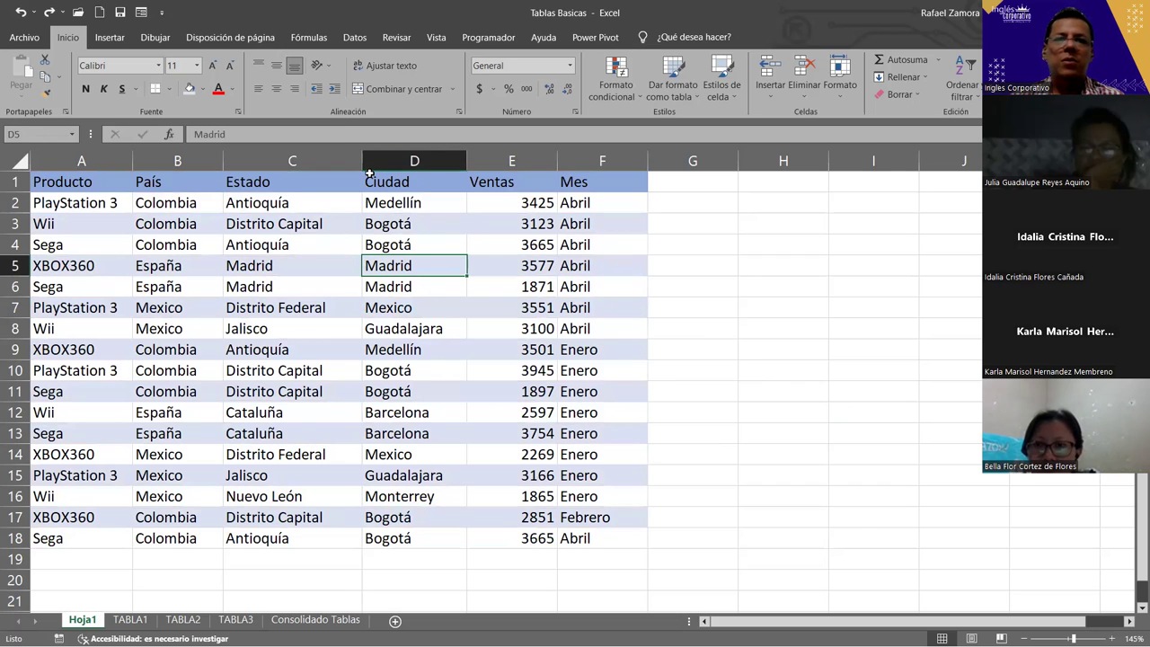
click(349, 36)
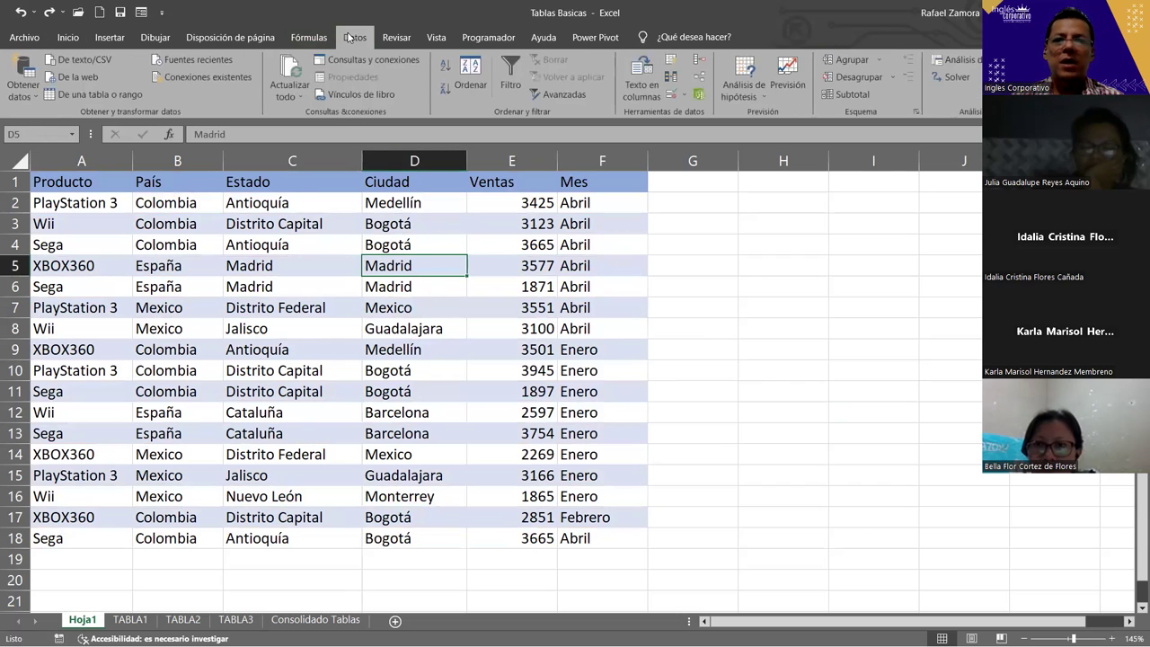
click(510, 76)
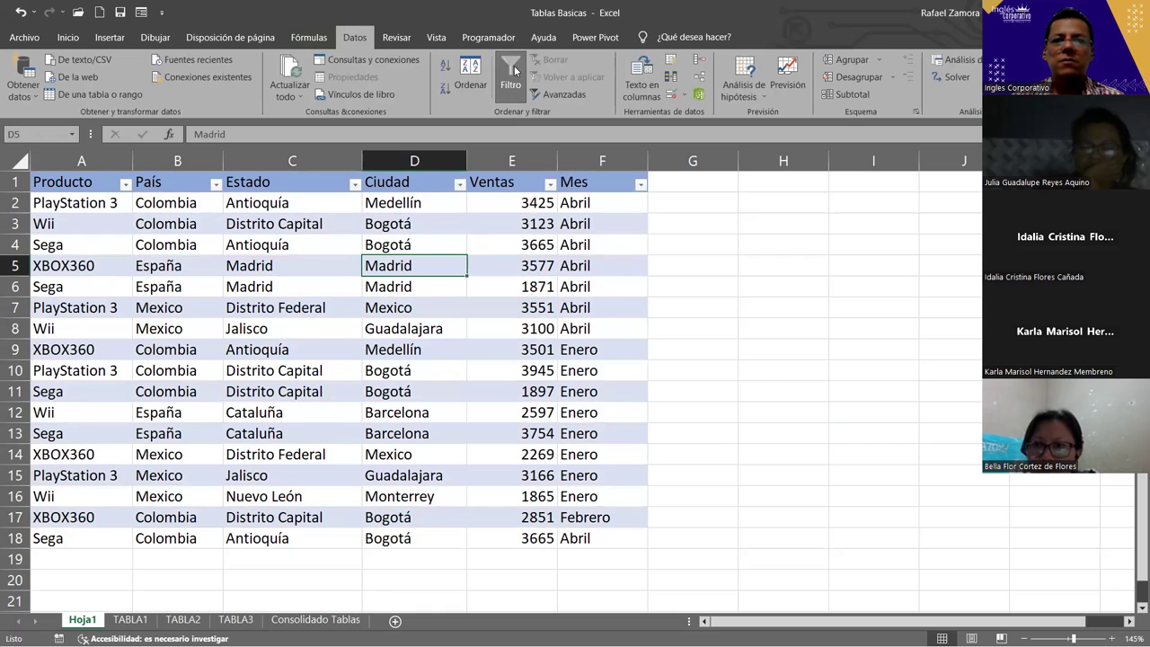
click(342, 328)
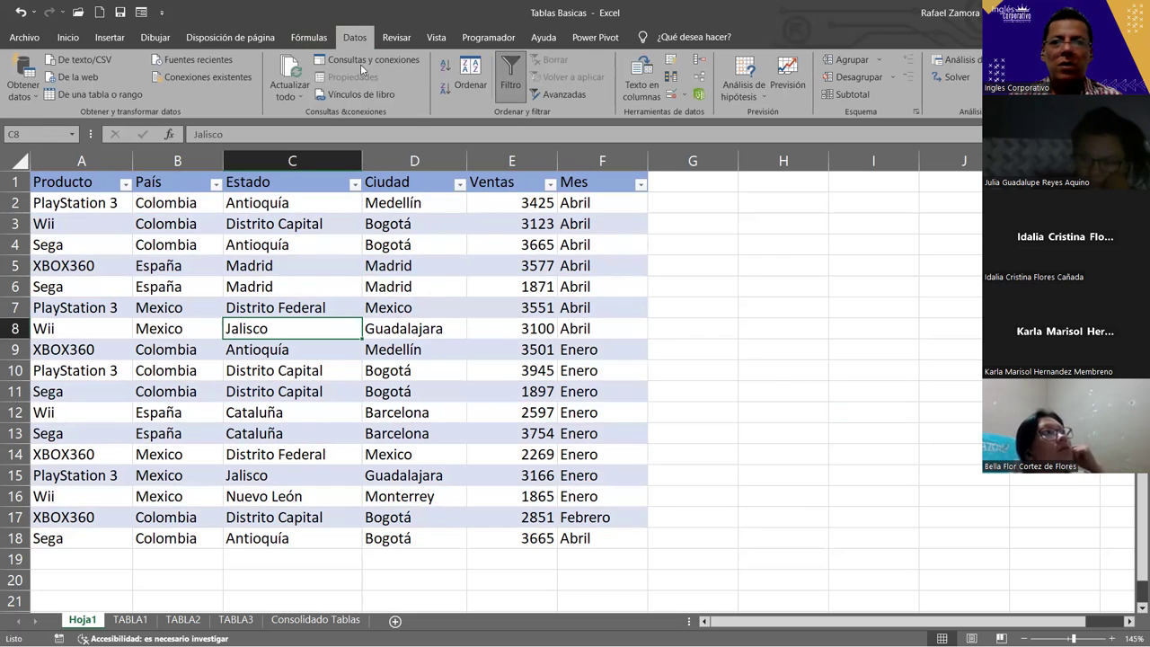
click(515, 72)
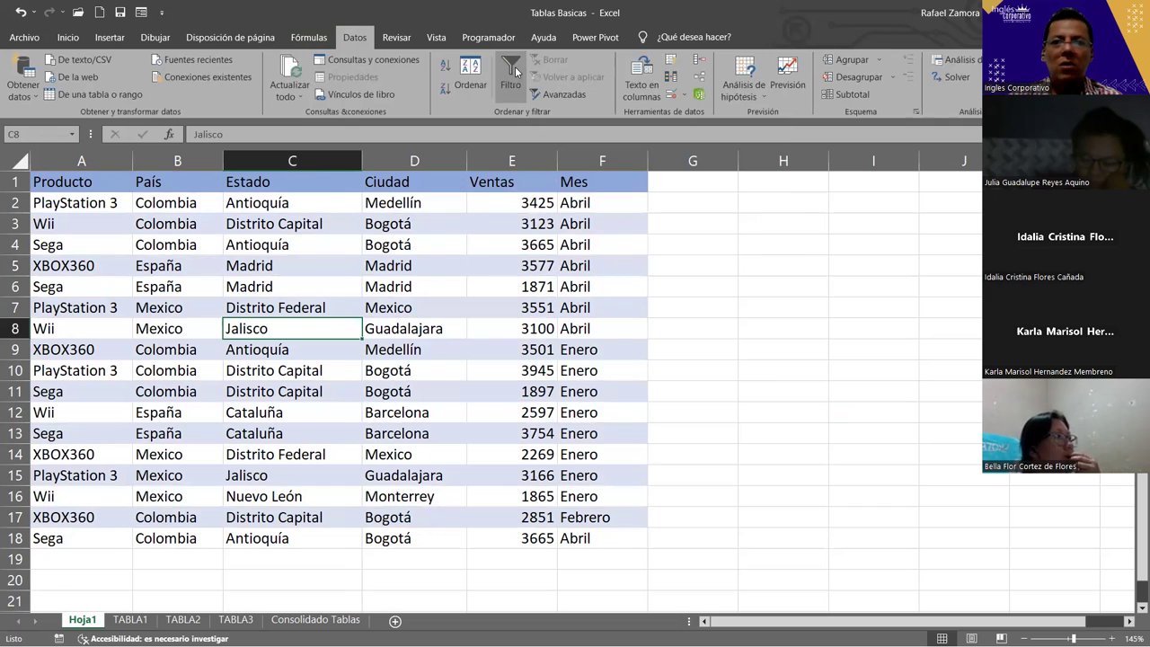
click(515, 71)
click(516, 72)
click(553, 328)
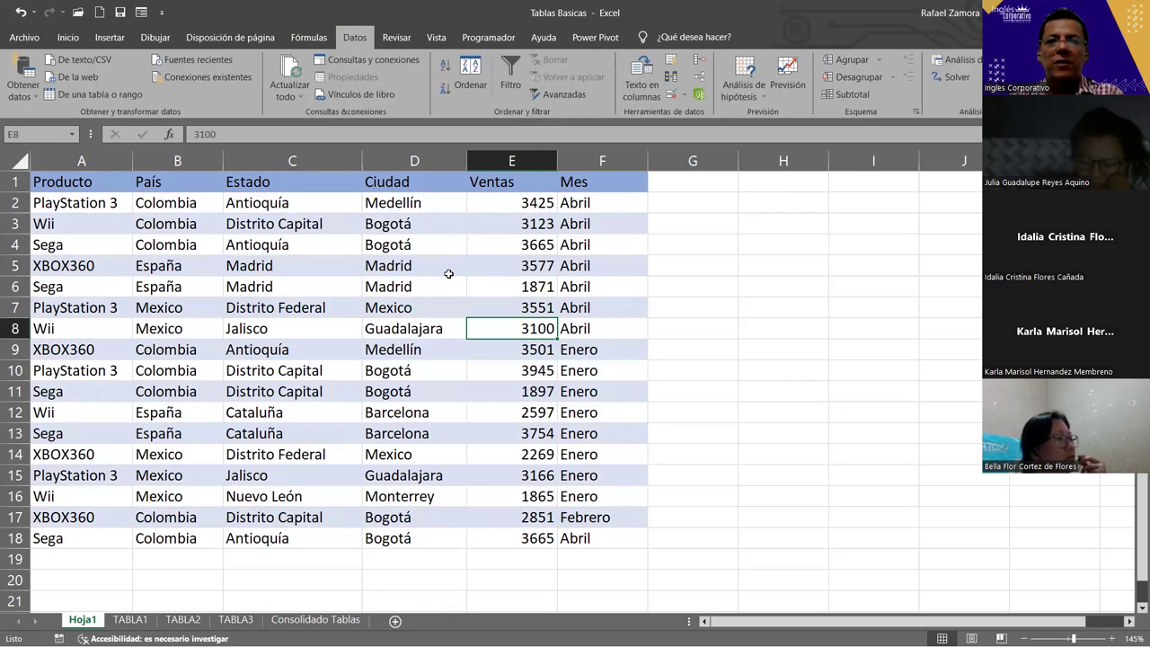
click(448, 273)
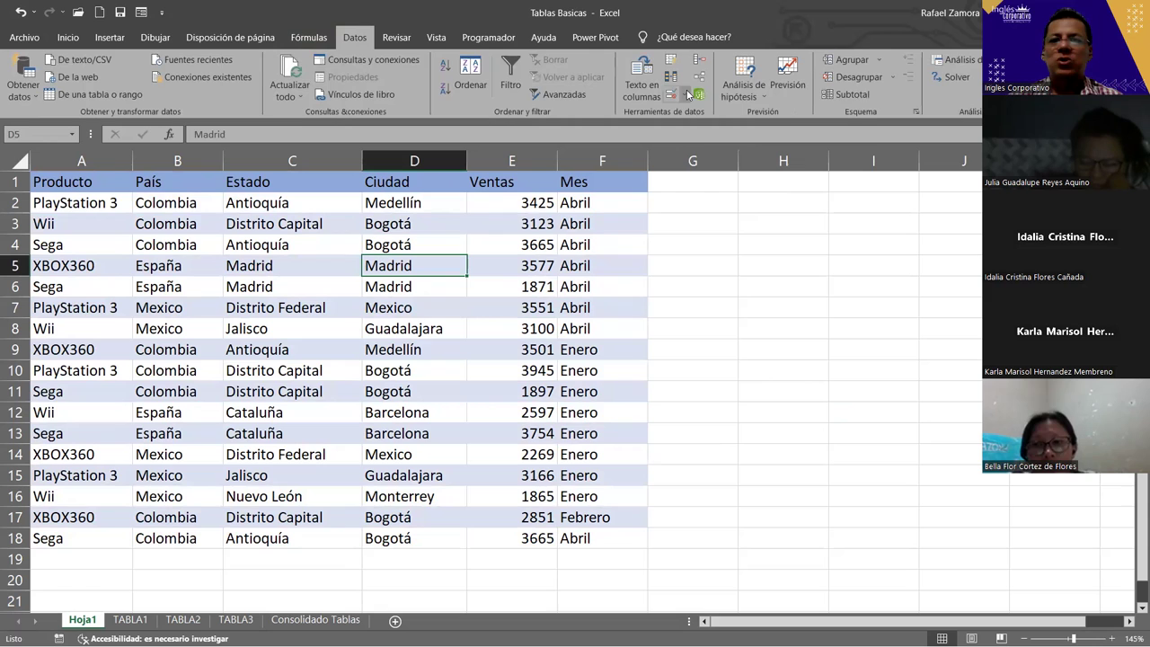
click(68, 42)
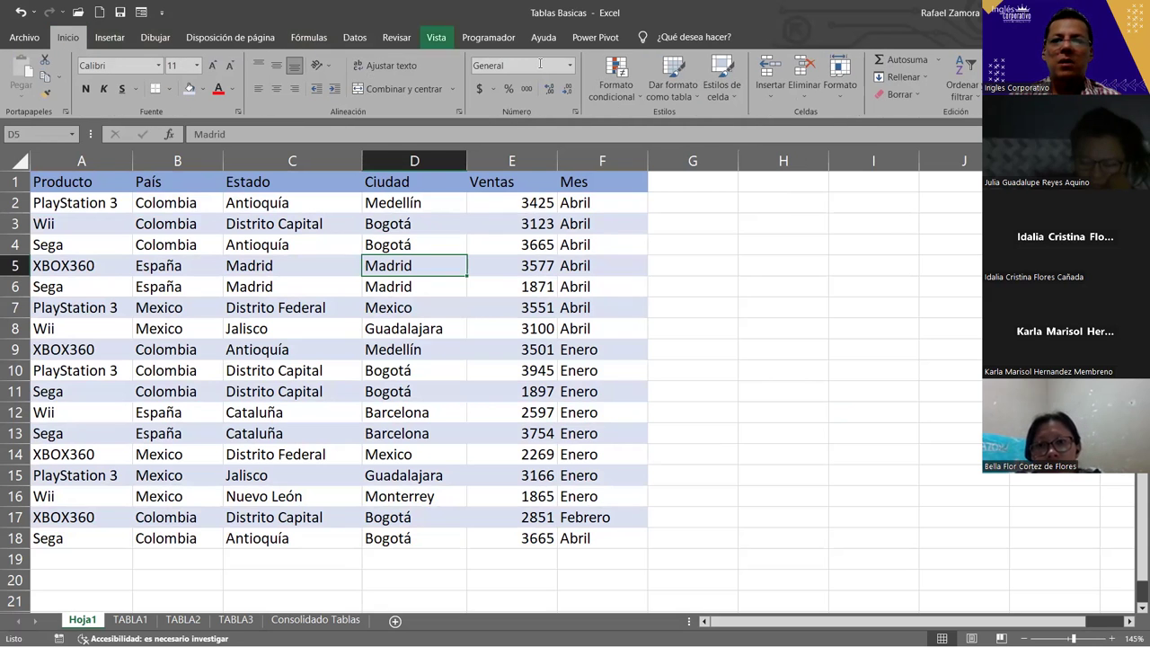
Apply the orange Medium table style to A1:F18, clearing the existing formatting
click(674, 89)
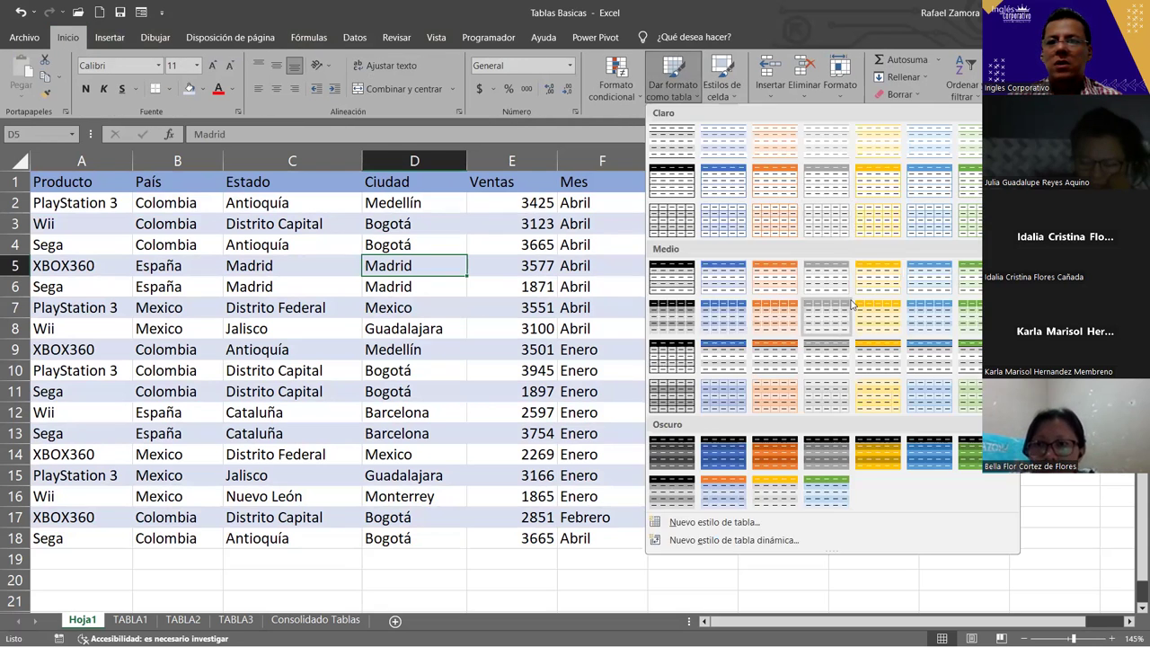
right_click(766, 284)
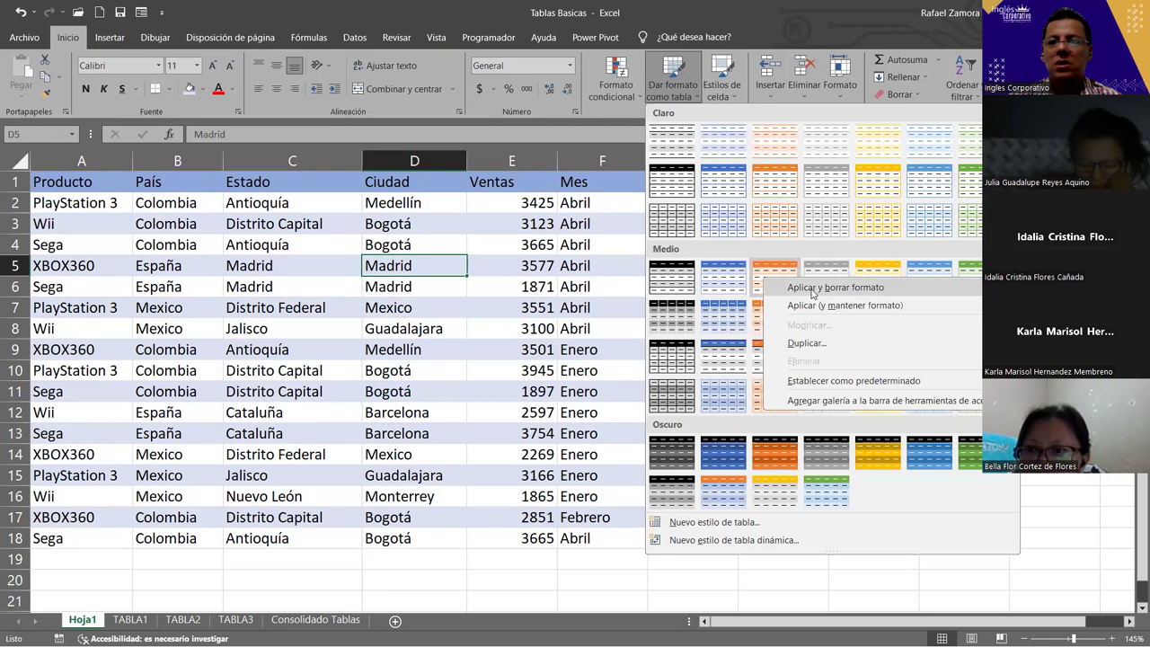
click(811, 287)
click(650, 349)
Select cells in and around the new table, such as Medellín in D9 and Abril in F4
click(816, 351)
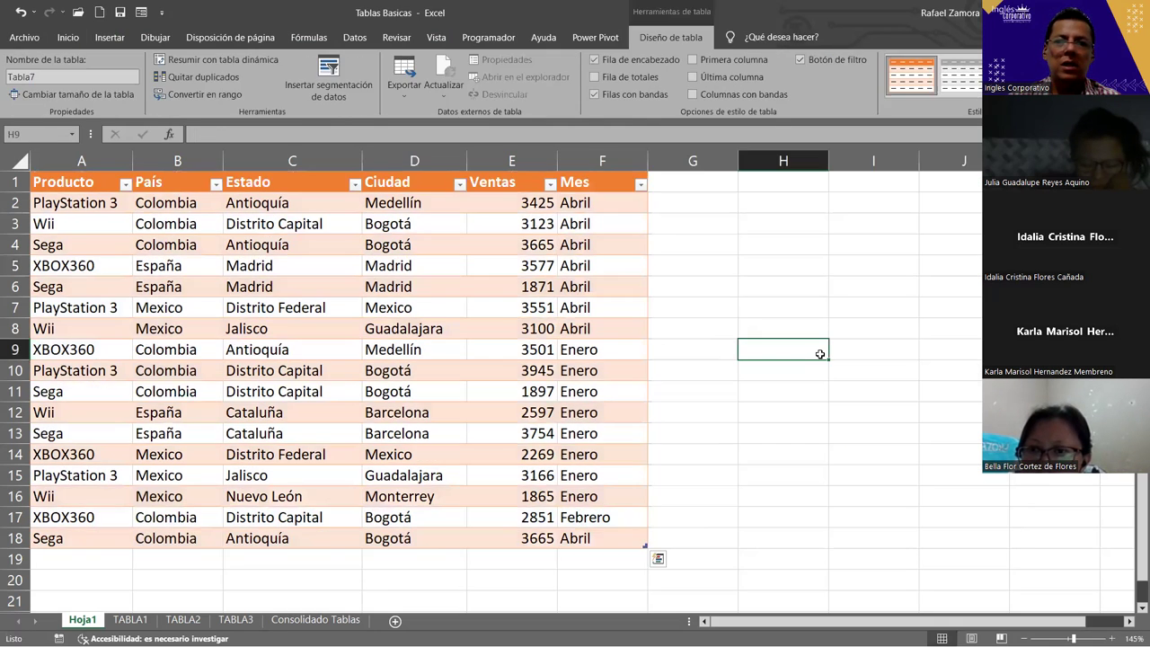
click(414, 342)
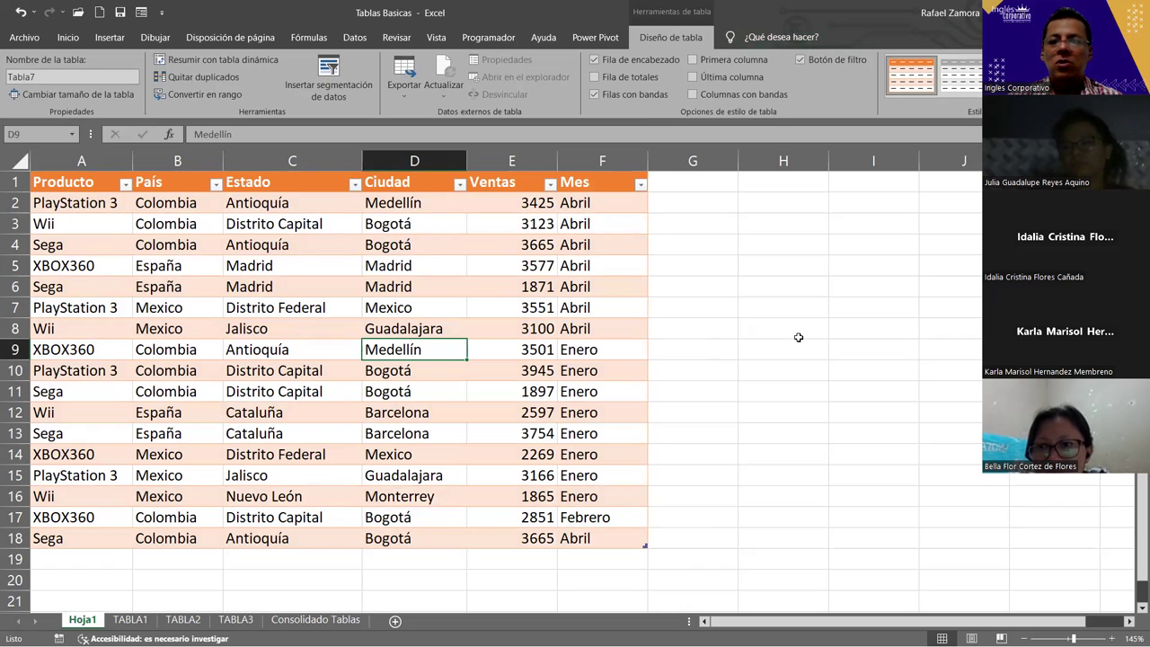
click(774, 324)
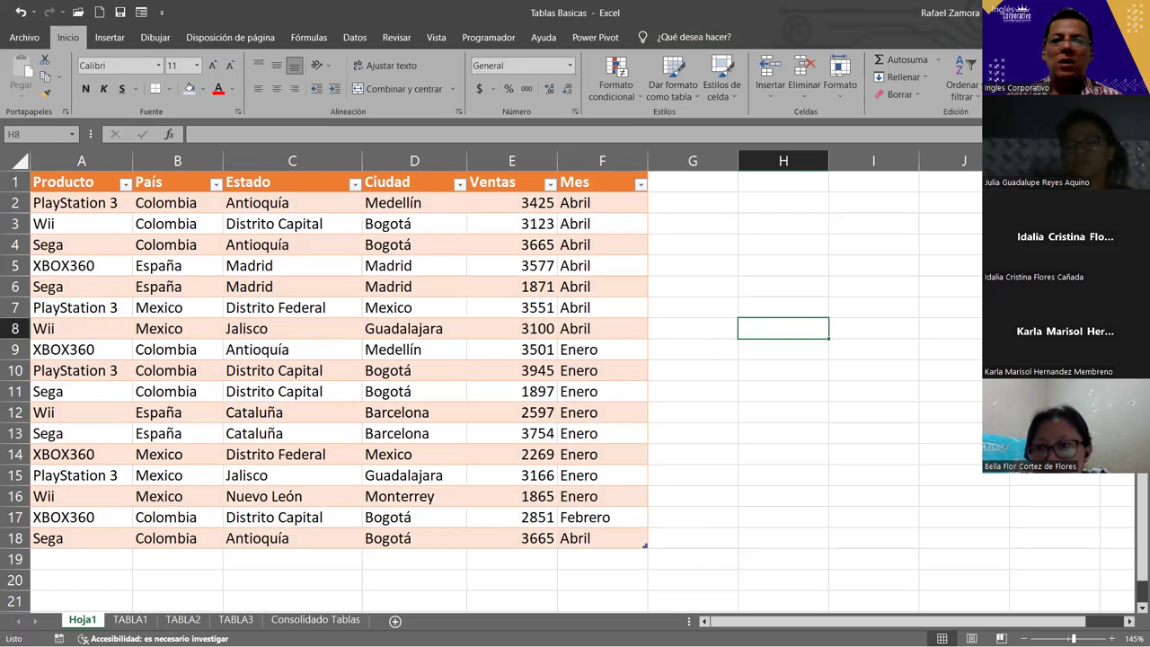
click(585, 250)
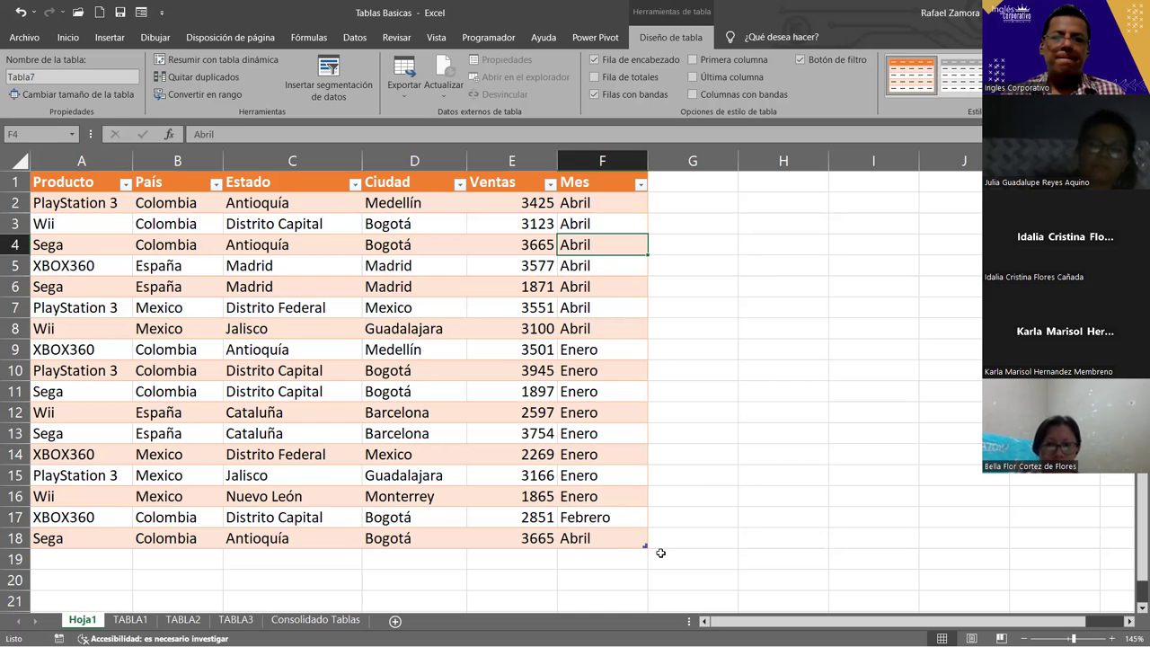
scroll(701, 526, down, 1)
scroll(773, 485, up, 1)
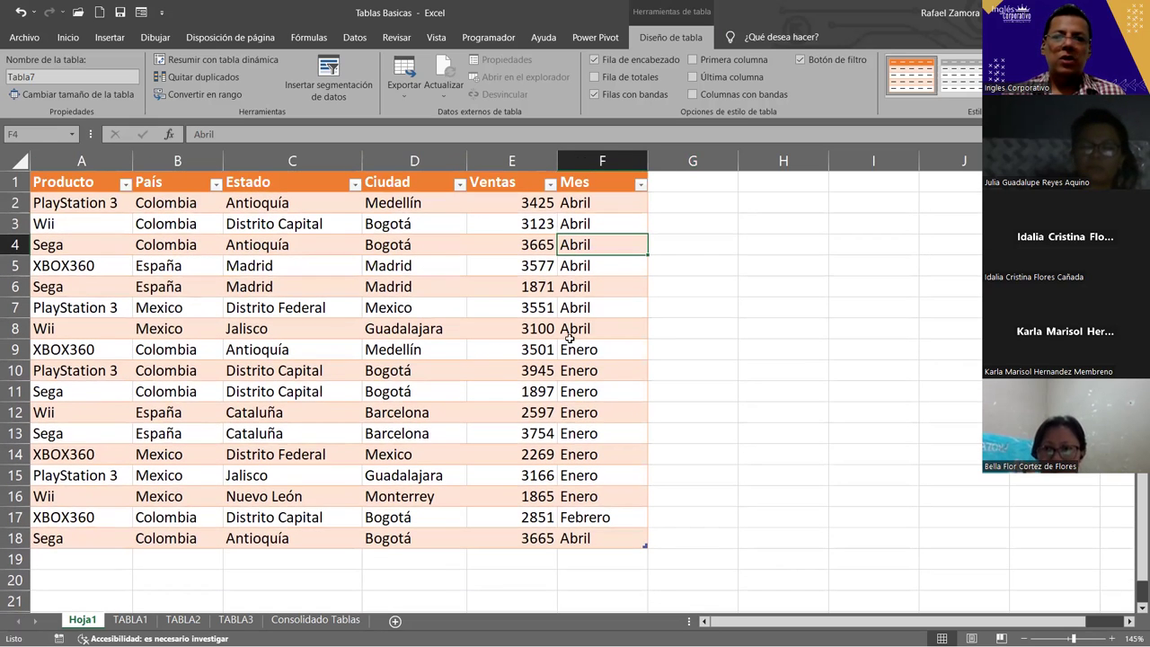
click(778, 334)
click(453, 333)
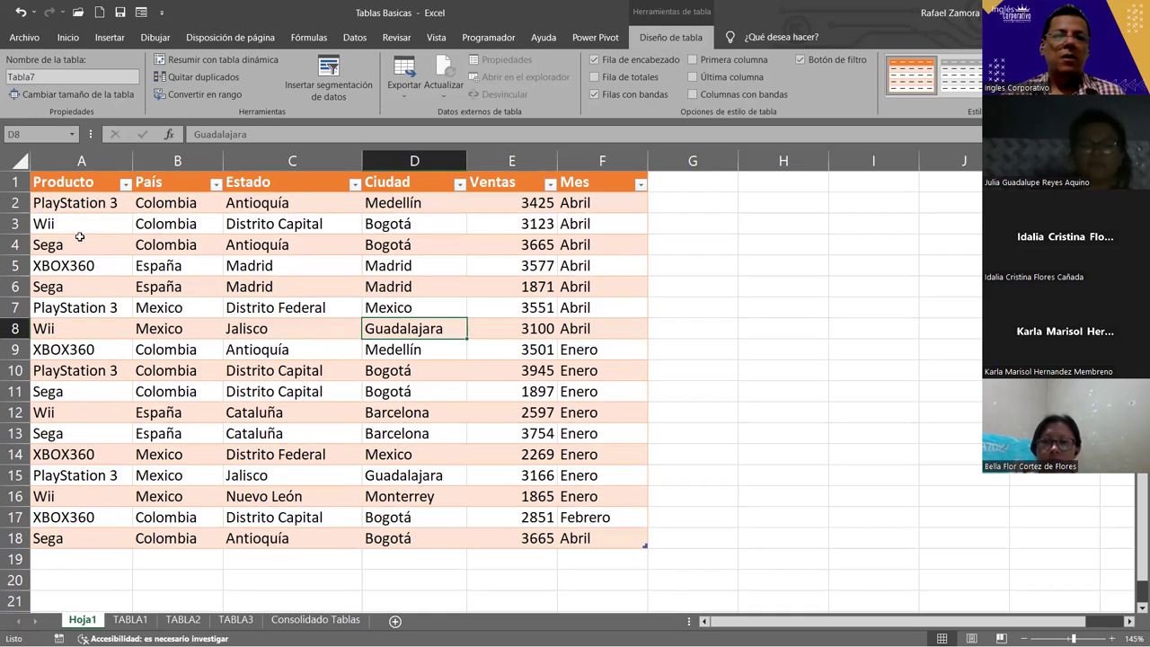
click(14, 287)
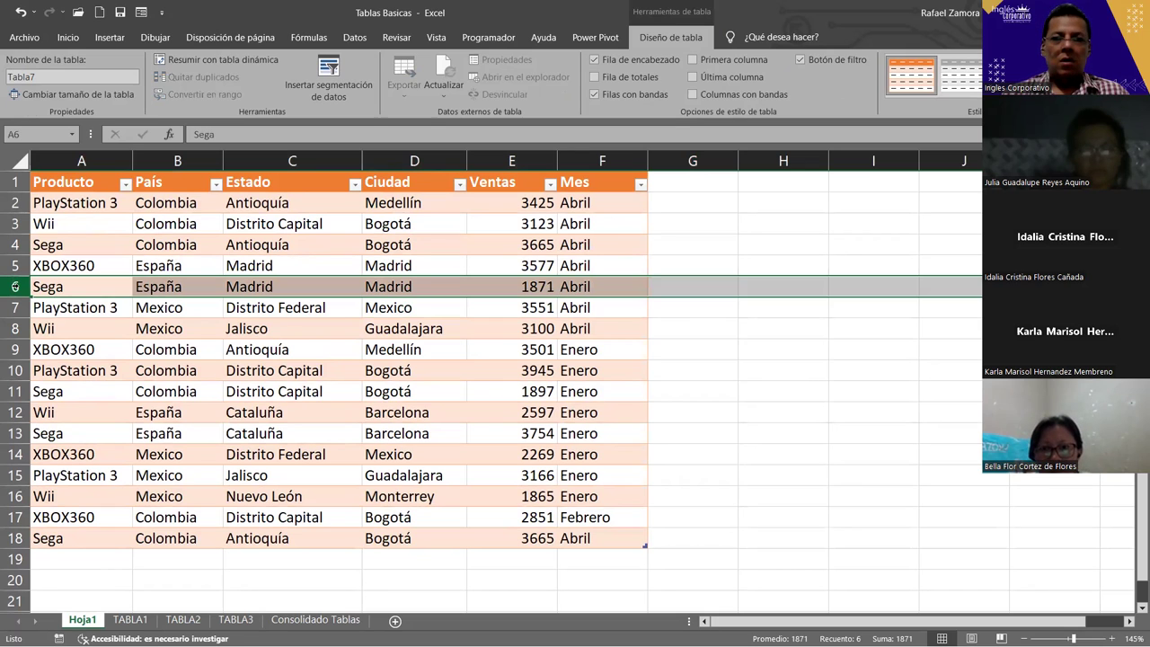
Insert an empty row above row 6, then select PlayStation 3, Wii, Sega and XBOX360 in A2:A5
right_click(14, 287)
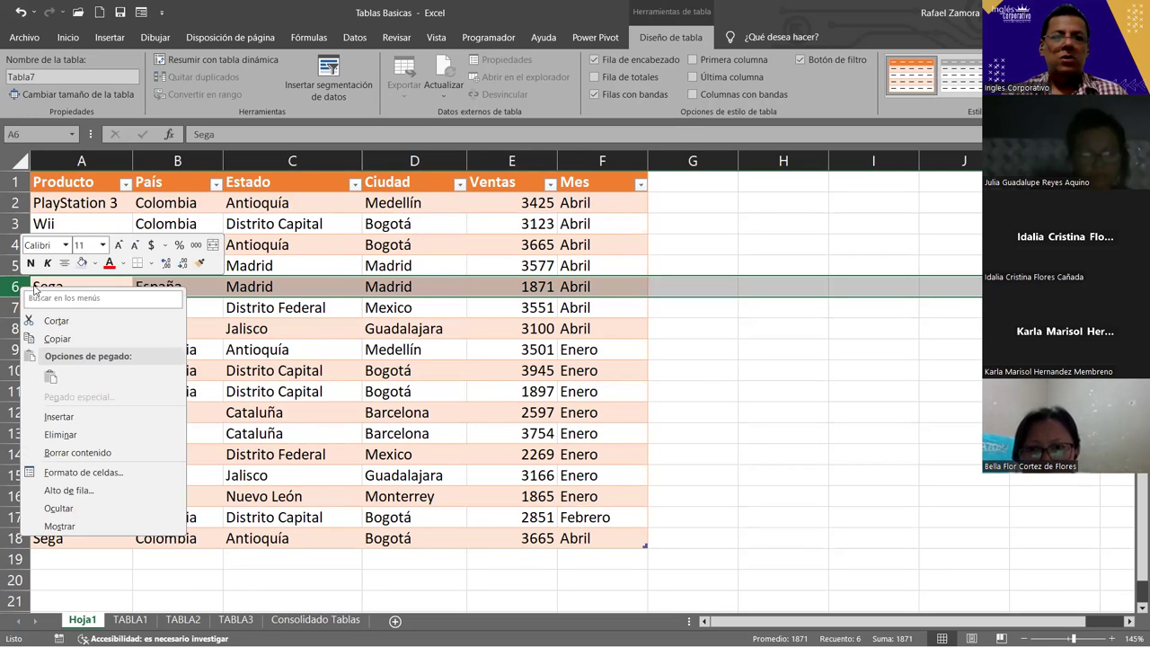
click(112, 418)
click(390, 449)
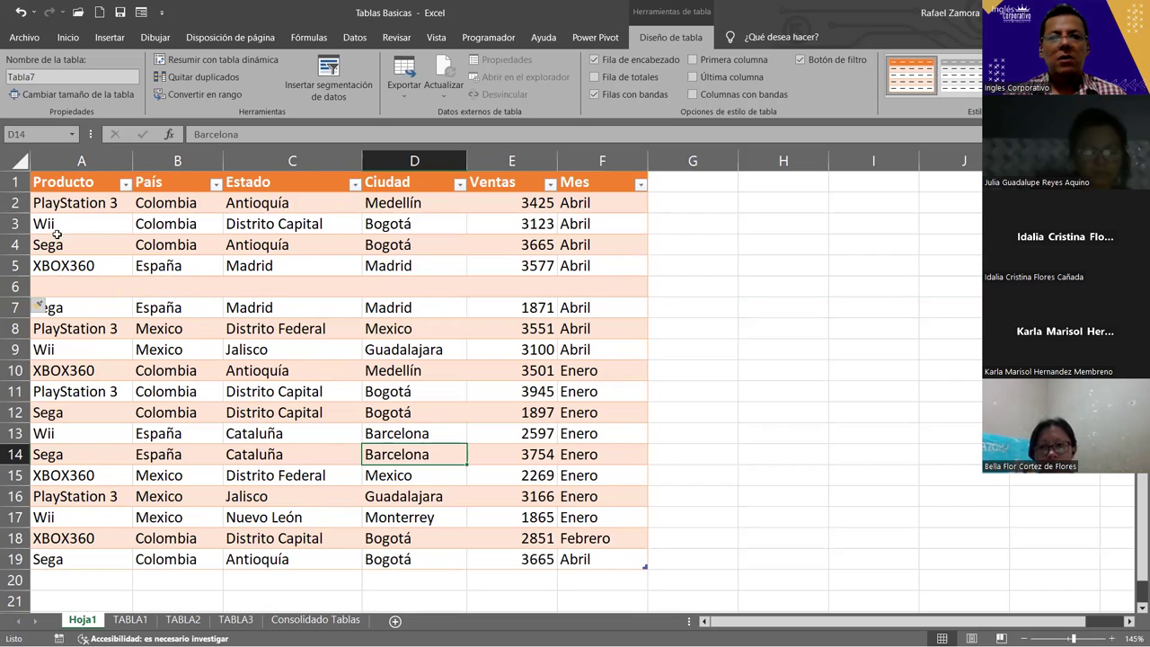
click(88, 203)
click(94, 224)
click(93, 245)
click(93, 266)
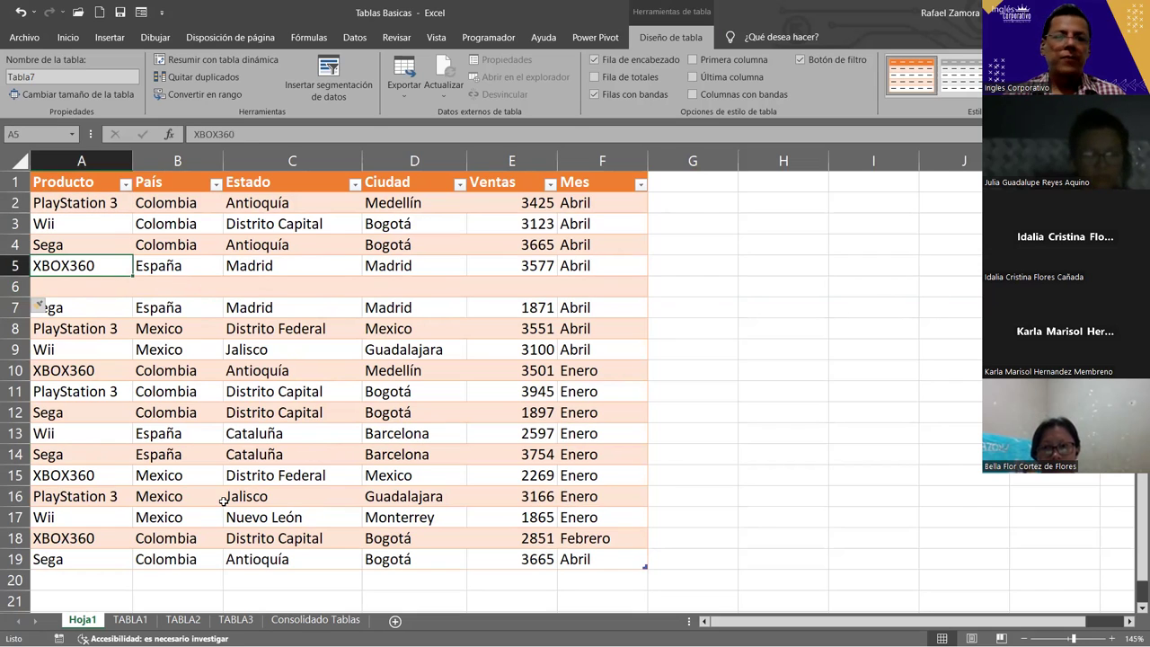
Insert a blank column before Ventas, then undo the new column and the blank row
click(503, 155)
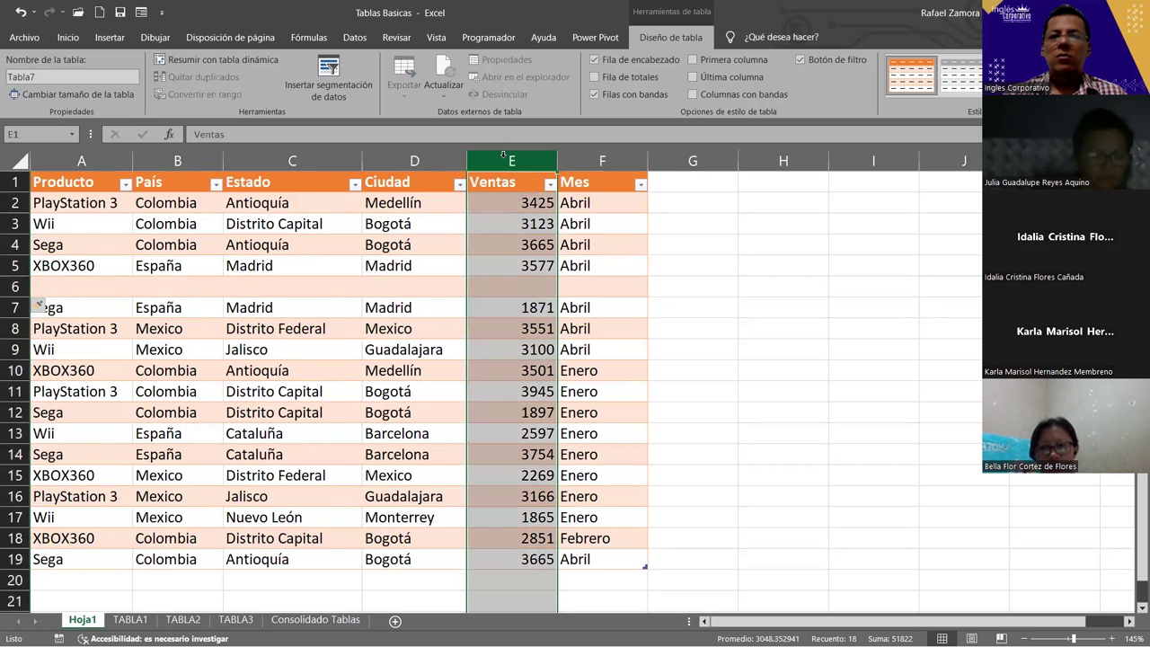
right_click(503, 154)
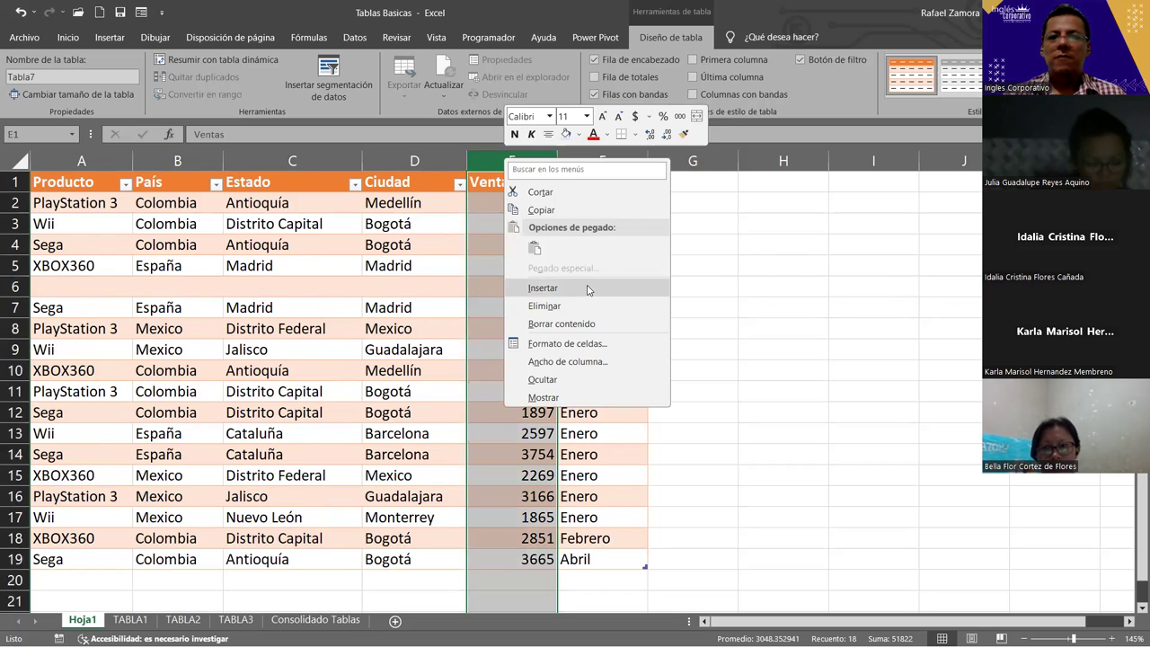
click(543, 288)
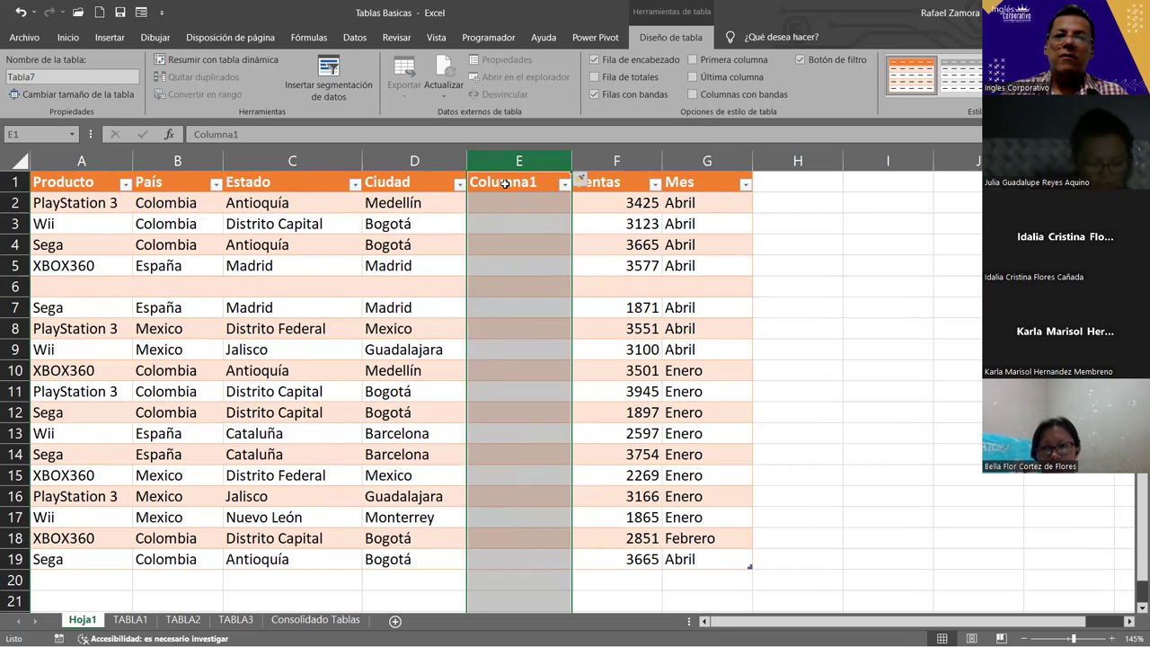
key(ctrl+z)
key(ctrl+z)
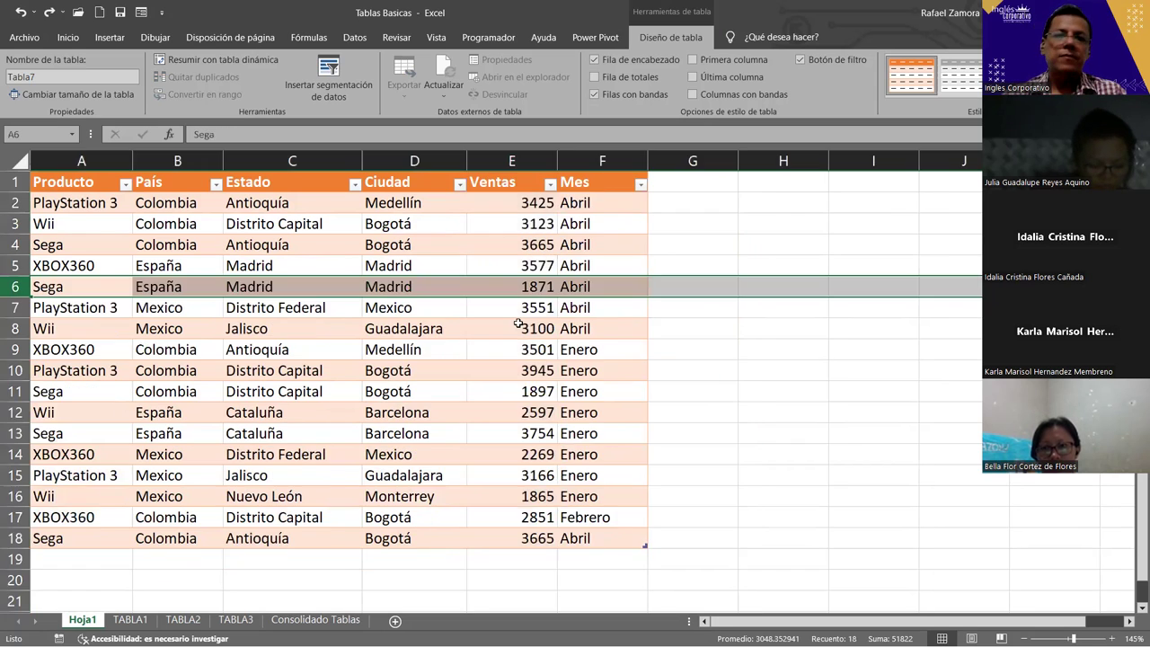
click(515, 469)
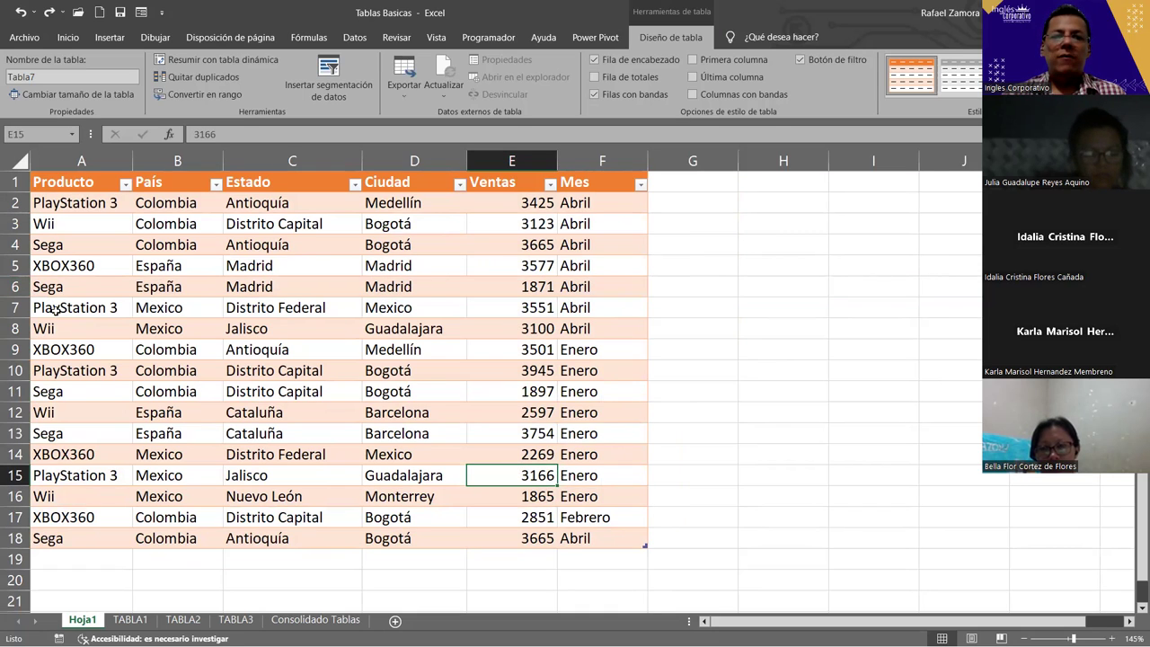
click(14, 327)
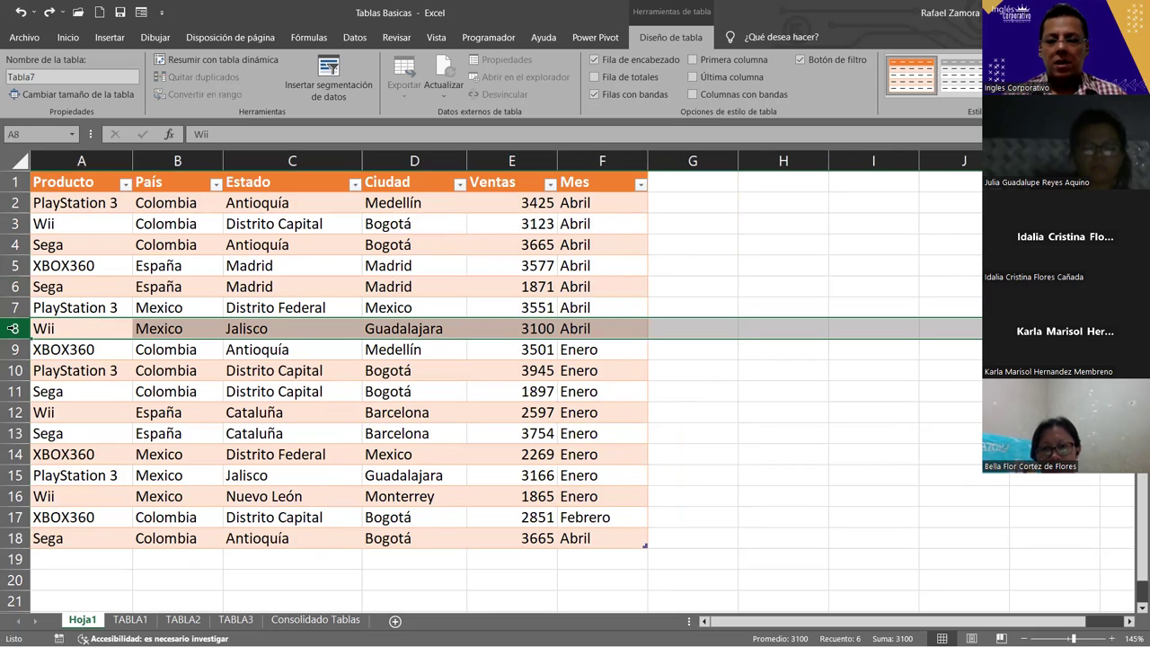
key(ctrl+plus)
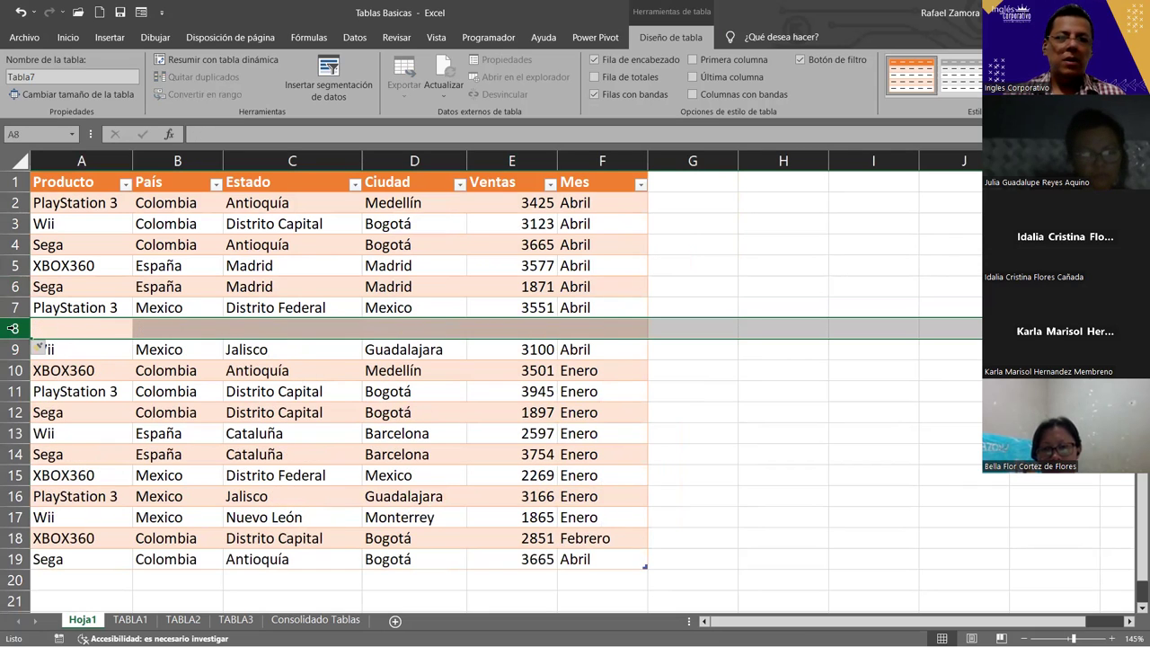
key(ctrl+z)
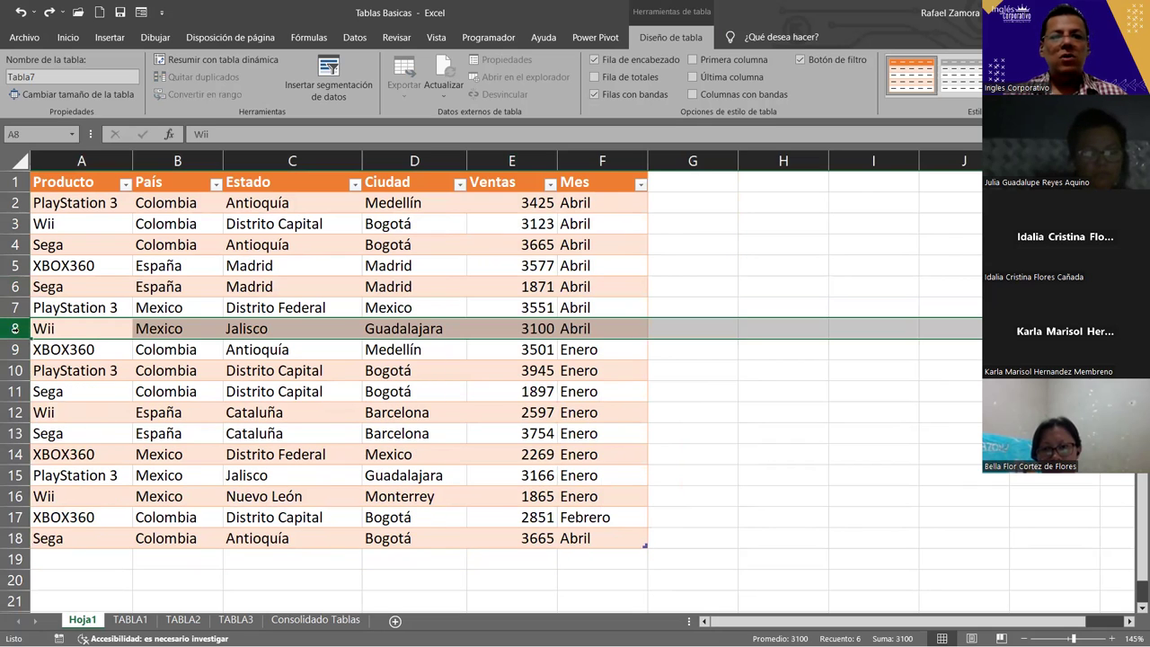
drag(14, 286, 12, 317)
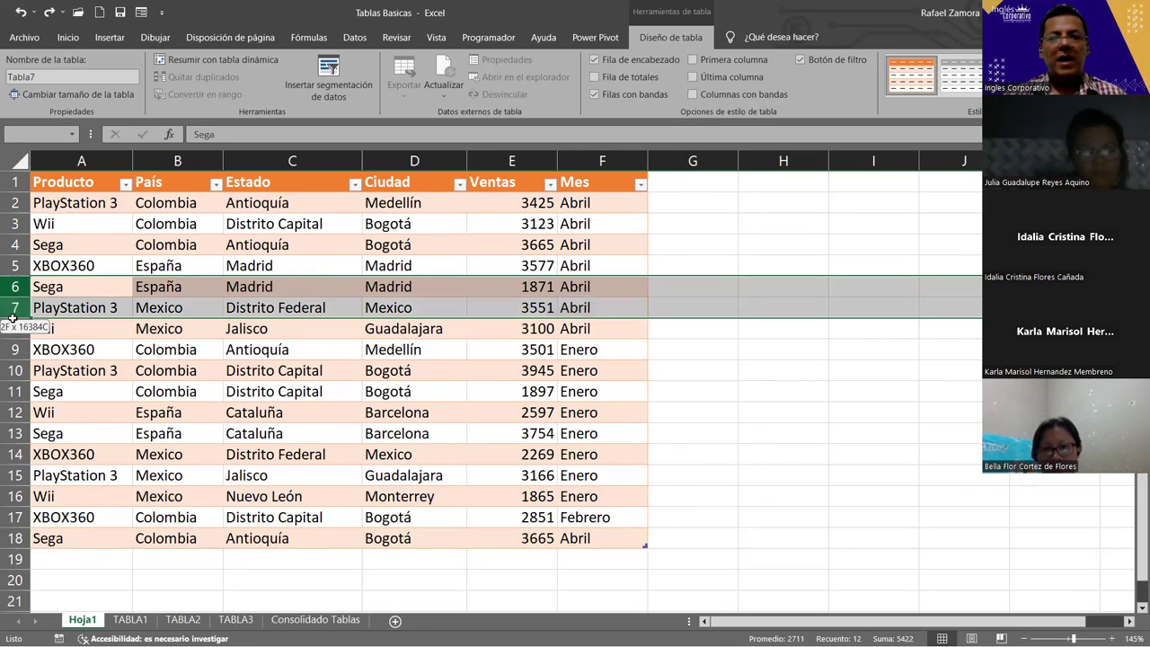
drag(12, 388, 9, 391)
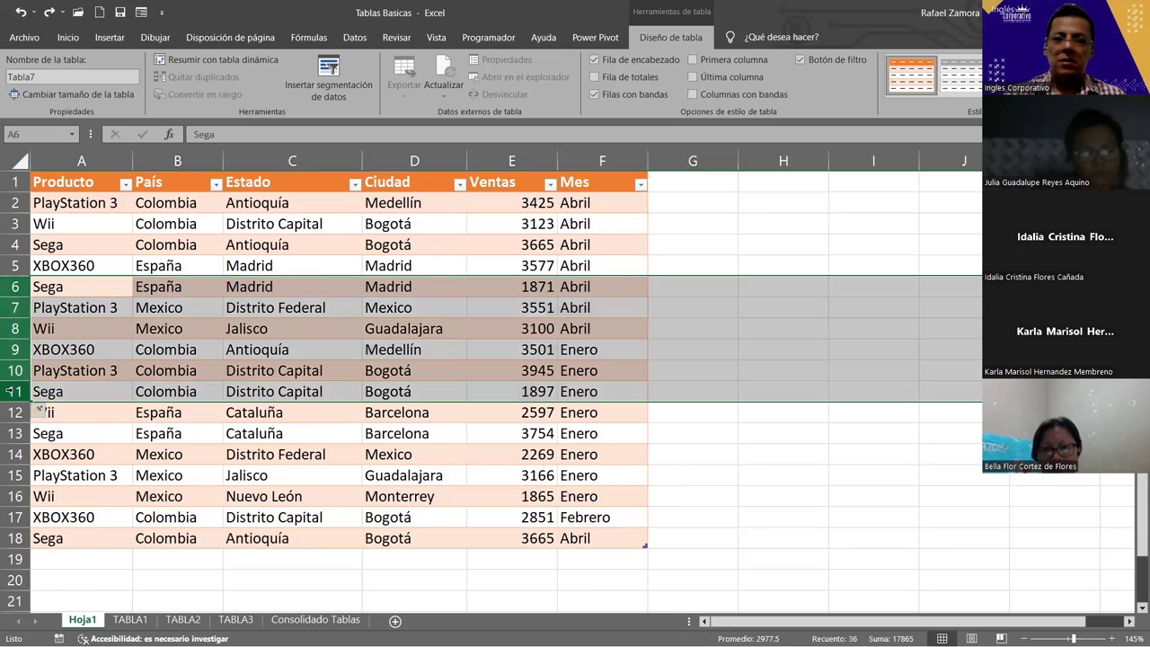
key(ctrl+plus)
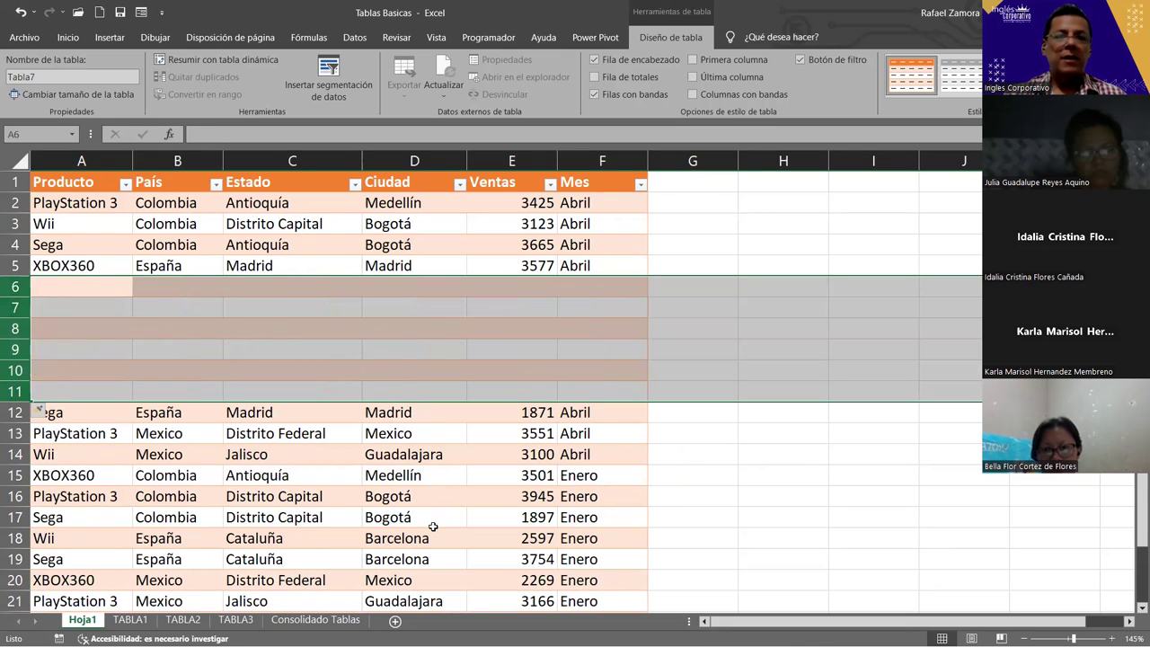
click(429, 522)
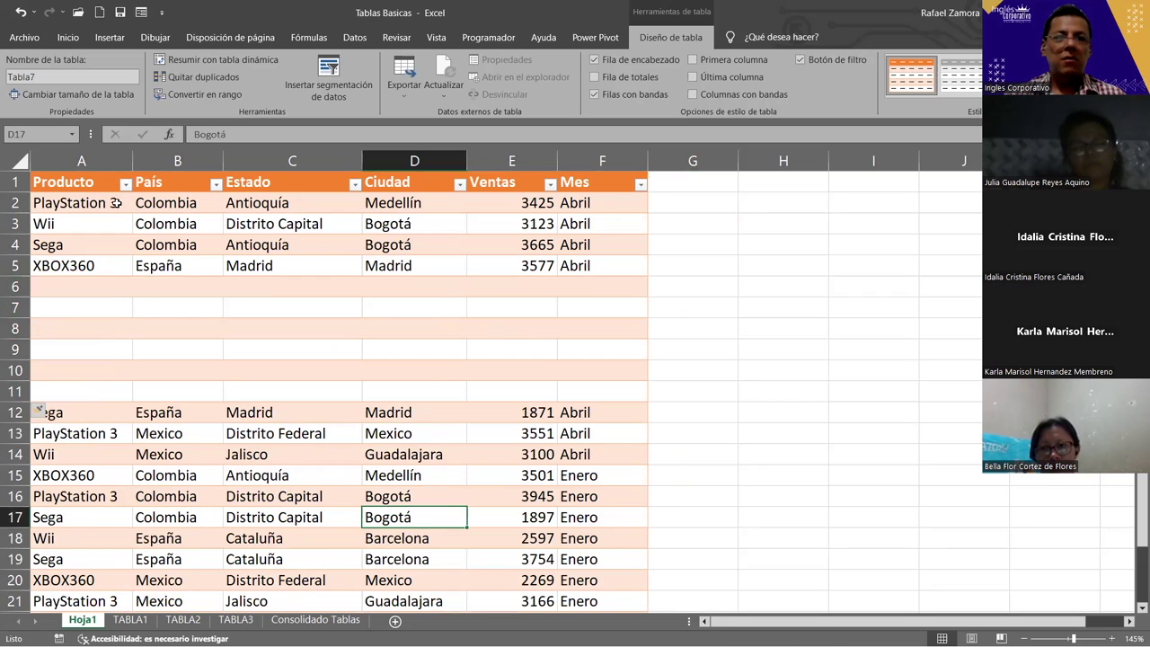
click(101, 203)
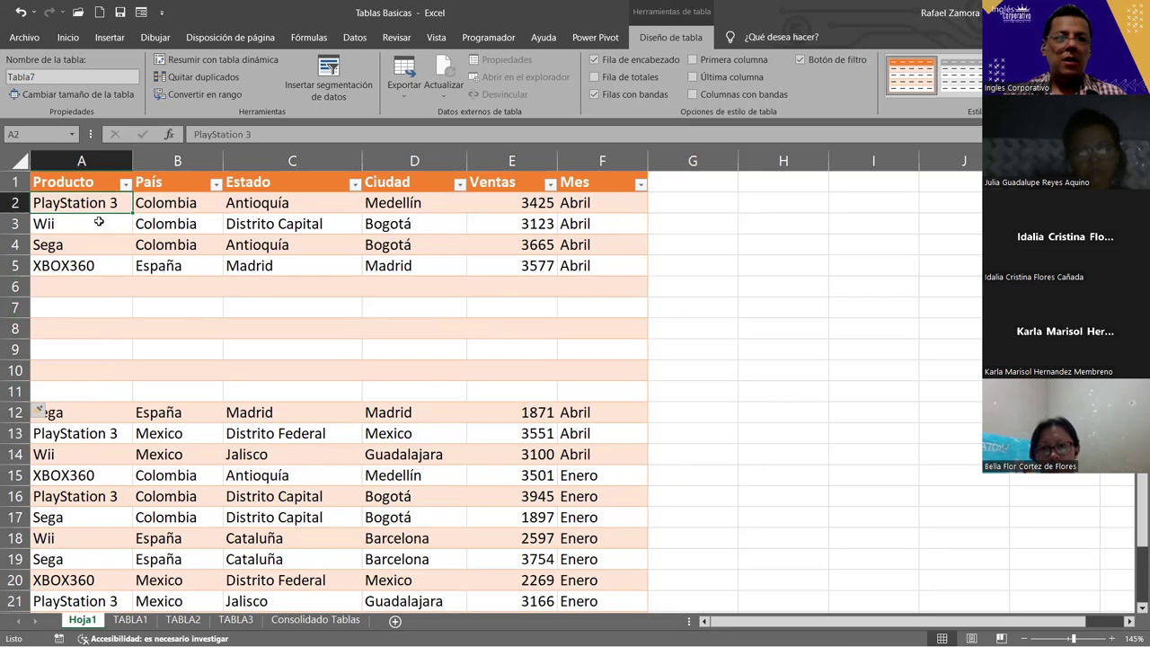
click(93, 224)
click(97, 245)
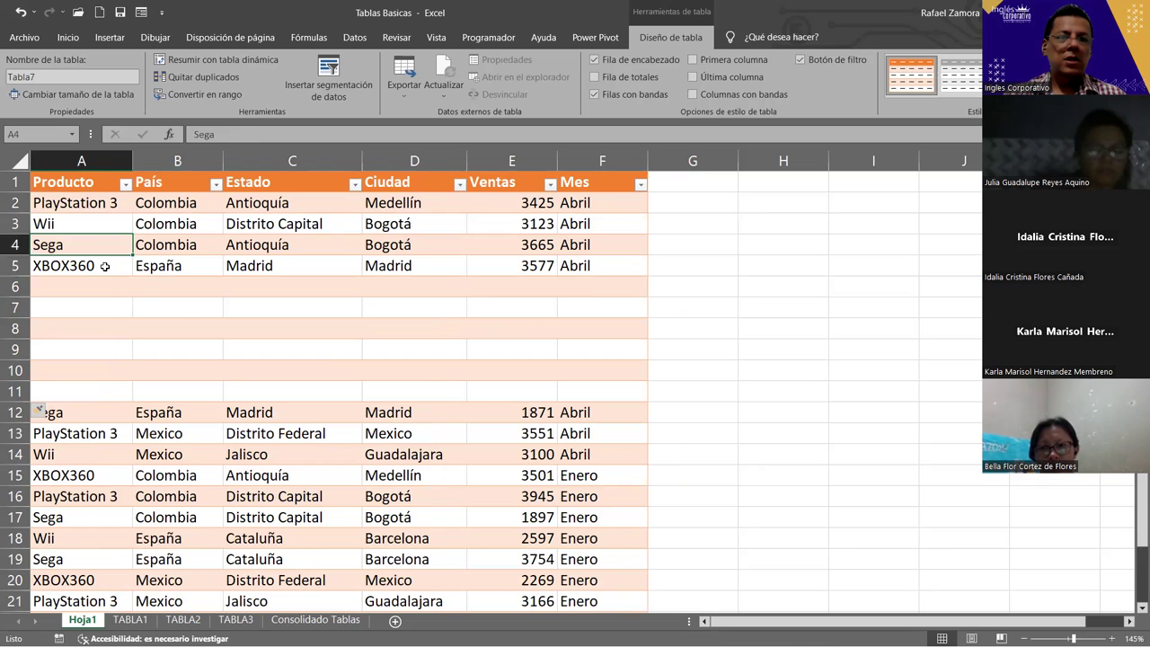
click(103, 265)
key(ctrl+z)
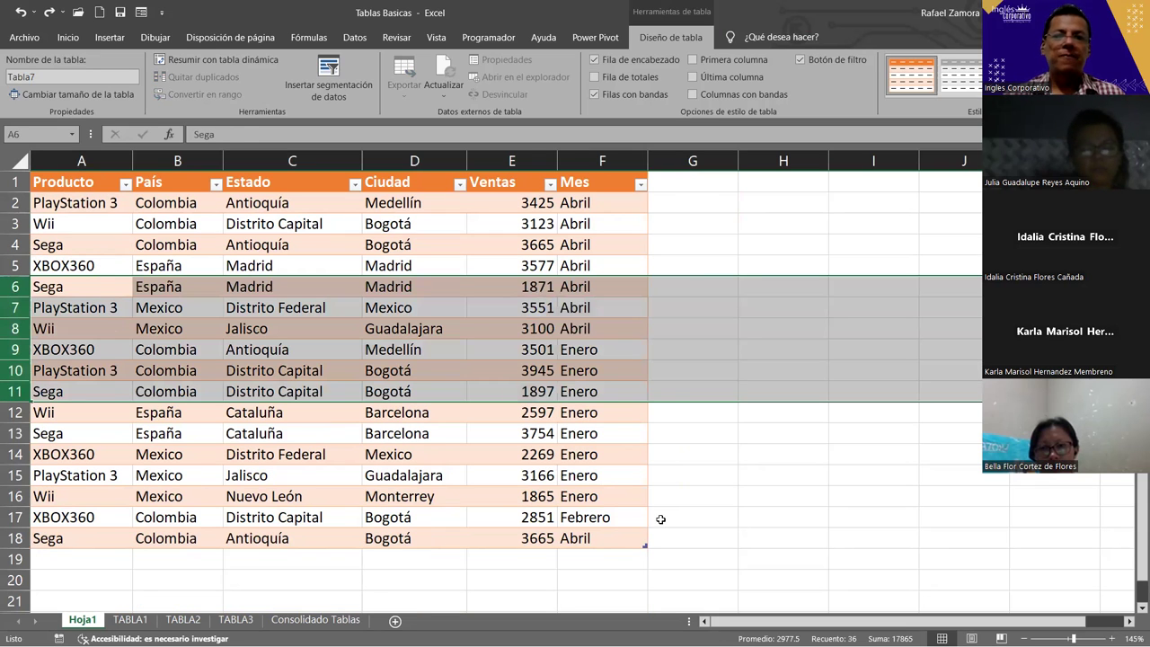
click(564, 490)
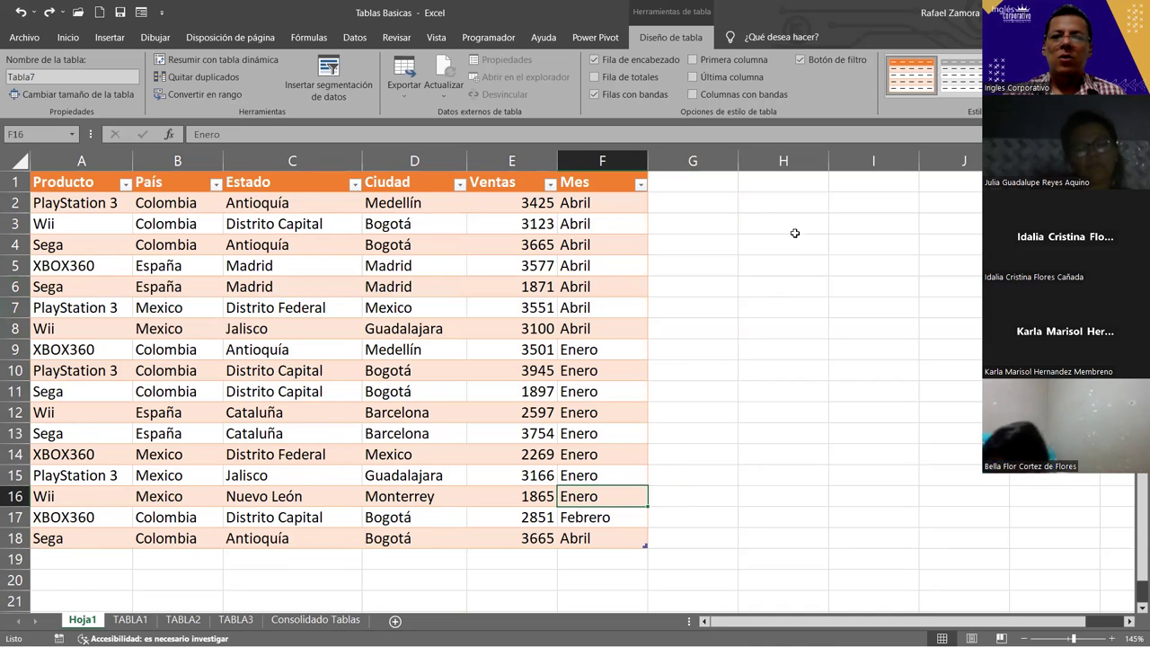
click(786, 200)
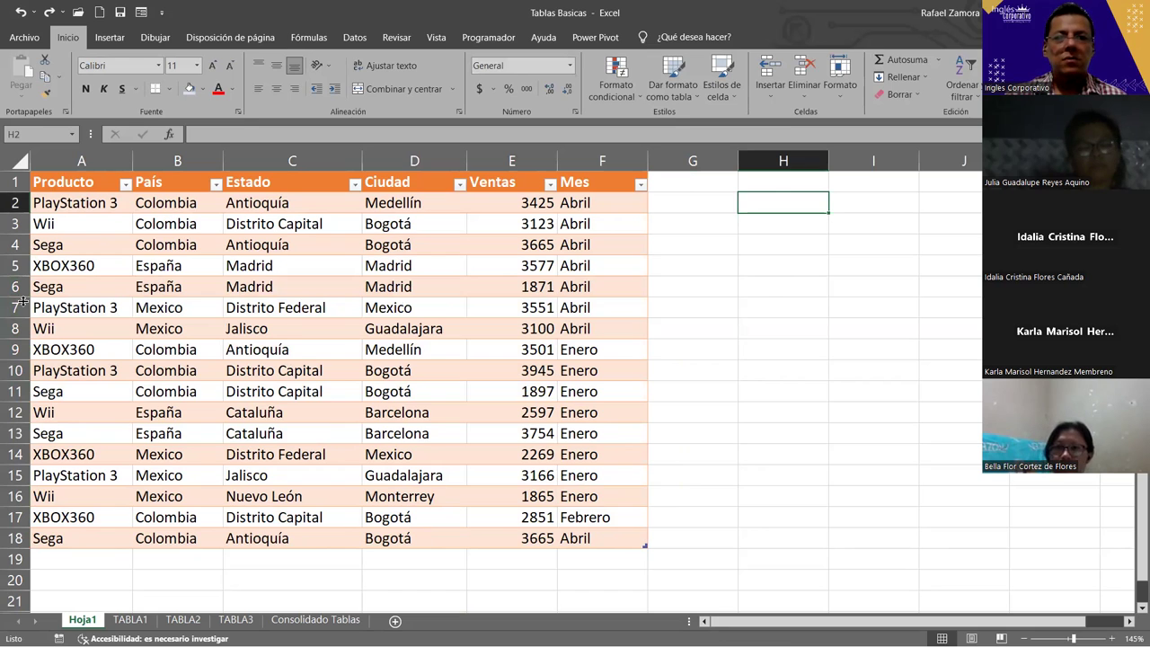
Copy table rows 5–11 and paste them as values only starting at H5
drag(54, 272, 605, 379)
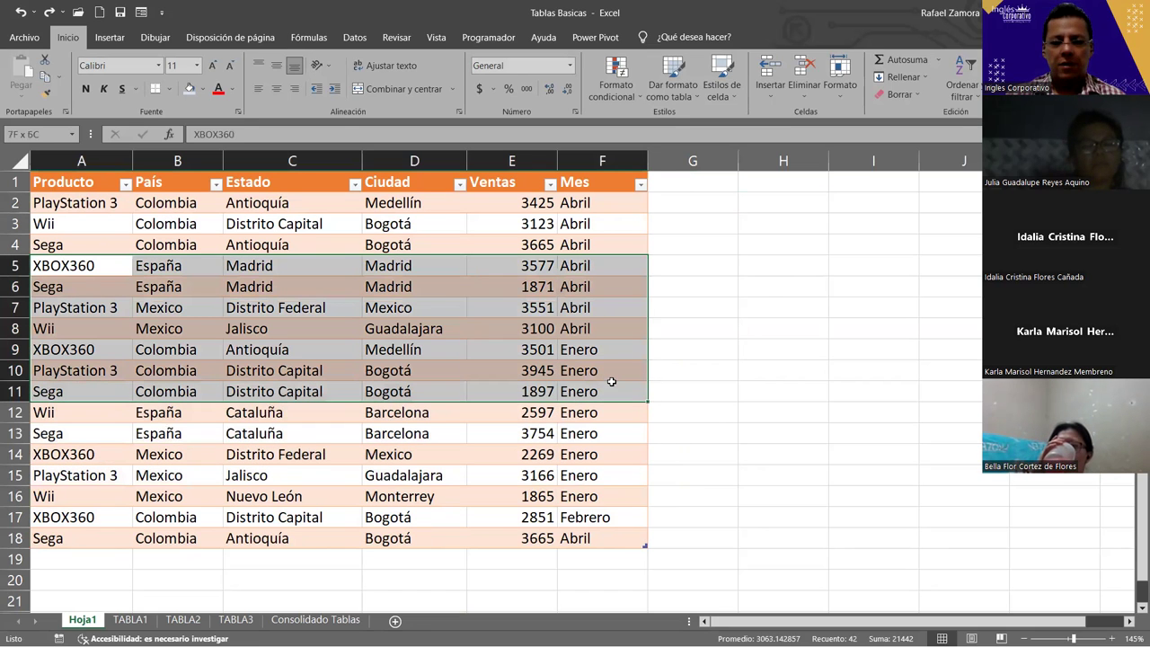
key(ctrl+c)
click(773, 264)
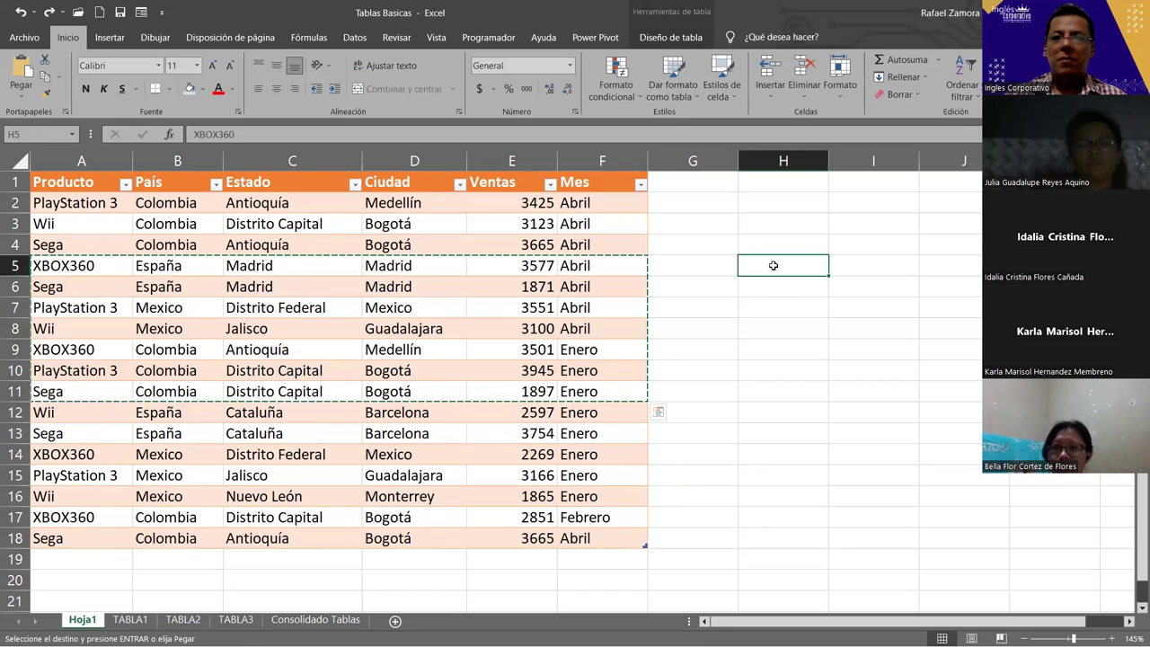
right_click(777, 262)
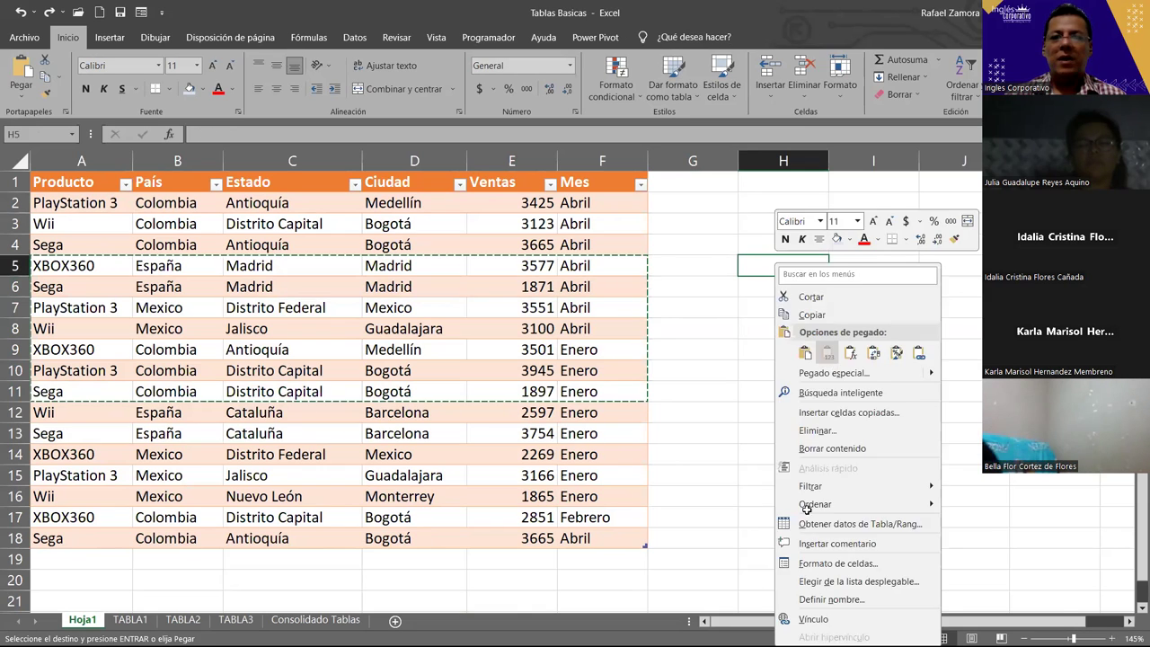
key(ctrl+v)
click(805, 509)
key(Escape)
click(774, 458)
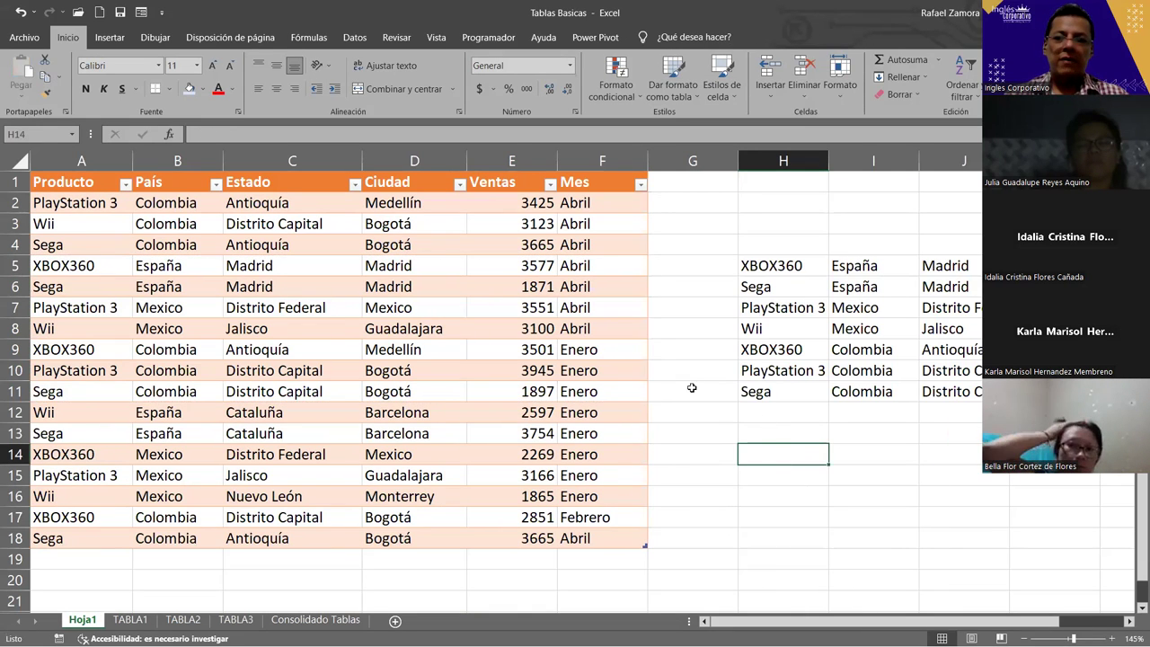
Select rows 6 through 9, insert rows there with Ctrl++, then select Bogotá in D10
click(14, 287)
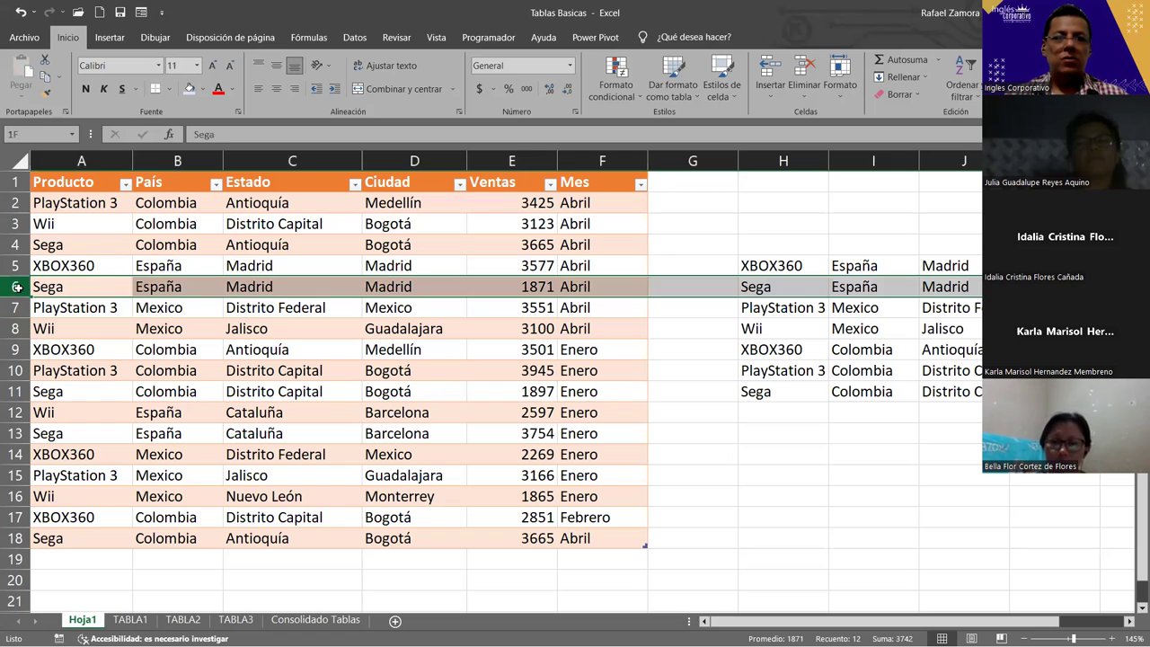
drag(14, 287, 5, 343)
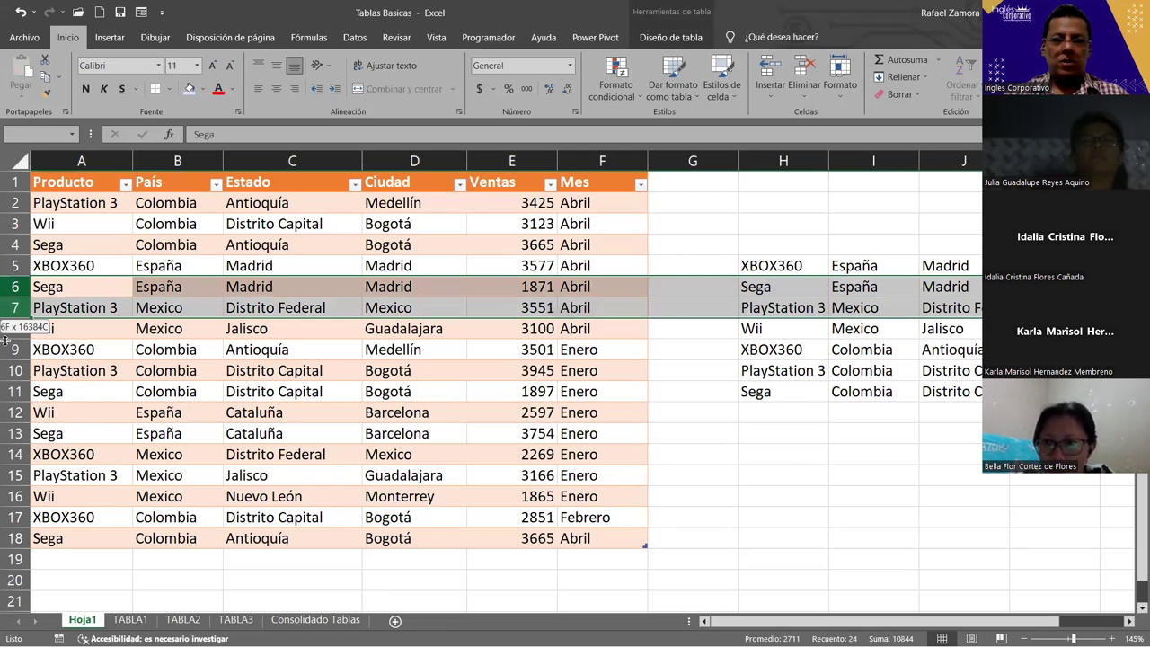
key(ctrl+plus)
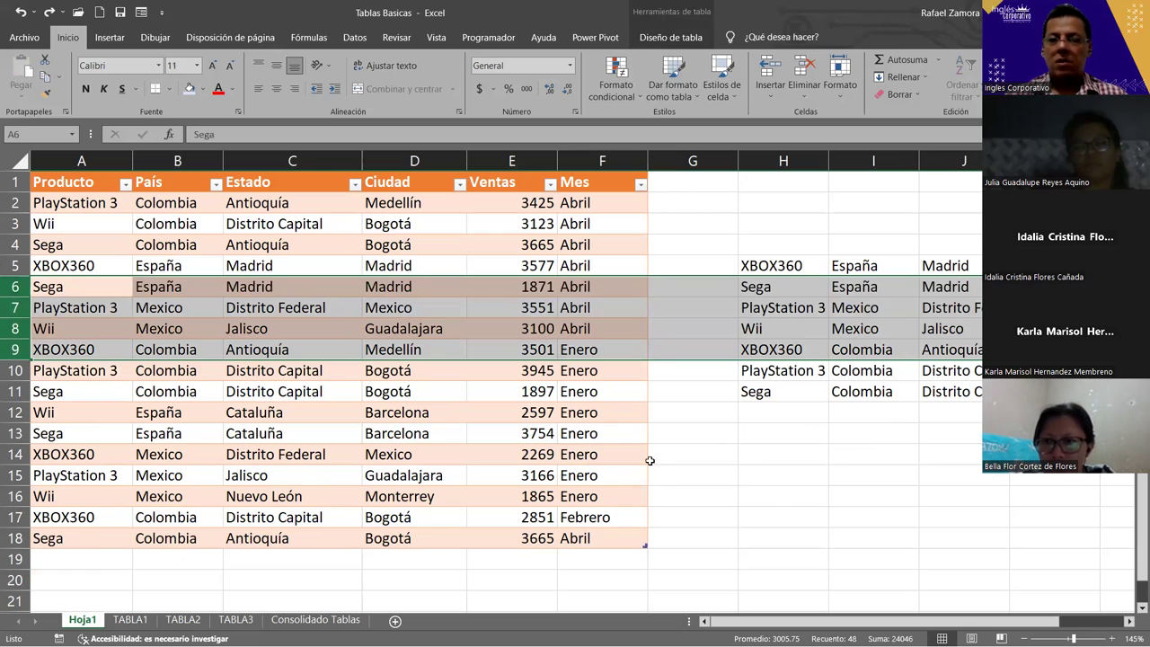
click(778, 512)
click(464, 370)
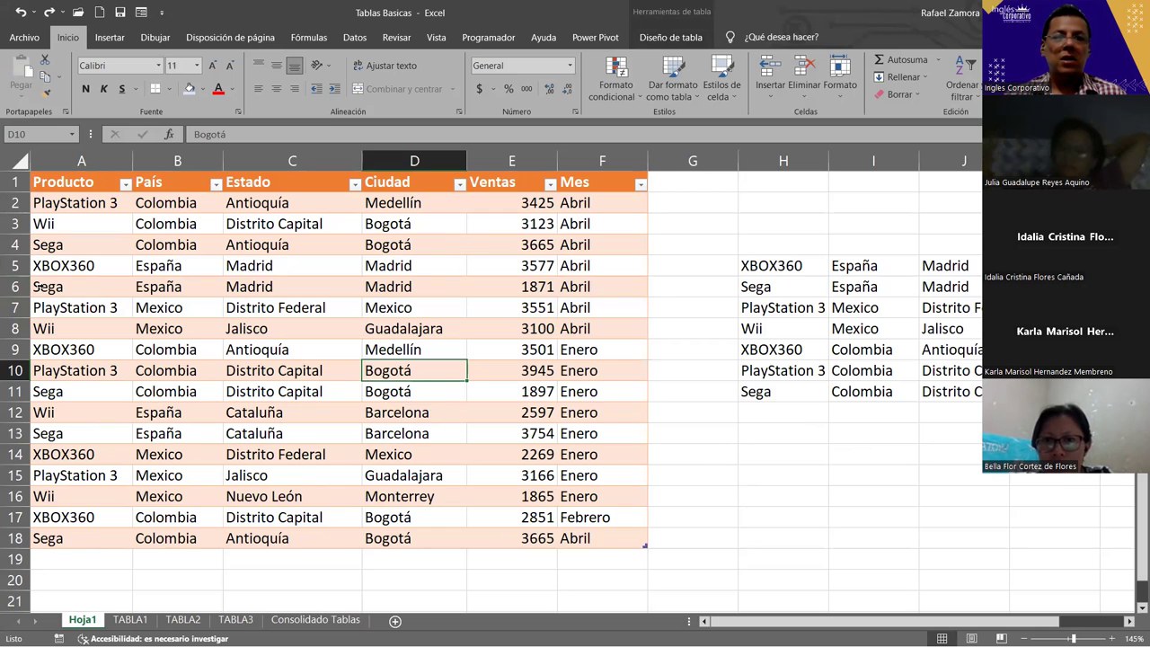
Select table rows 6 through 11, starting from the Sega row
click(39, 285)
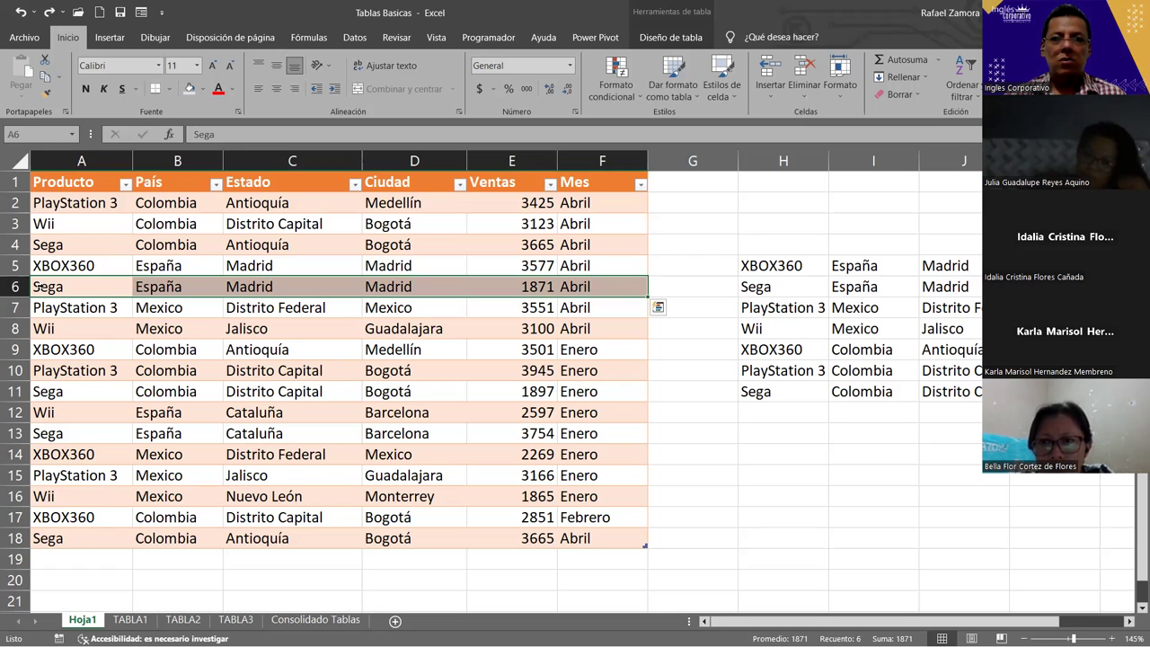
drag(40, 286, 42, 392)
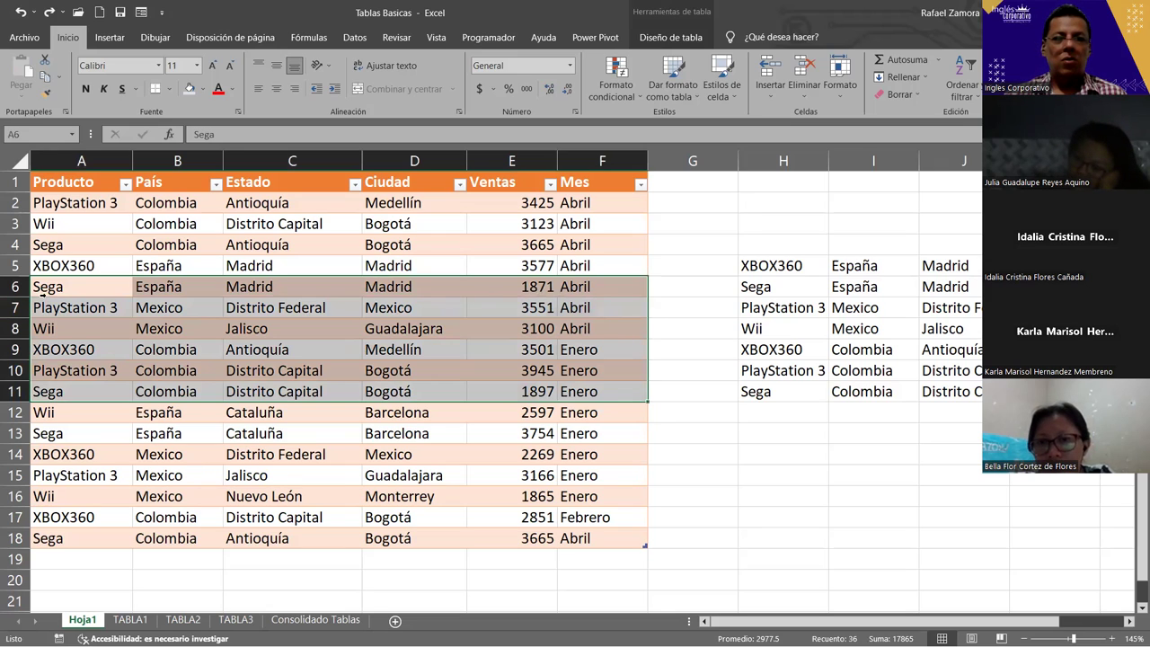
Insert six blank table rows above the Sega row with Filas de la tabla arriba, then undo them
right_click(43, 286)
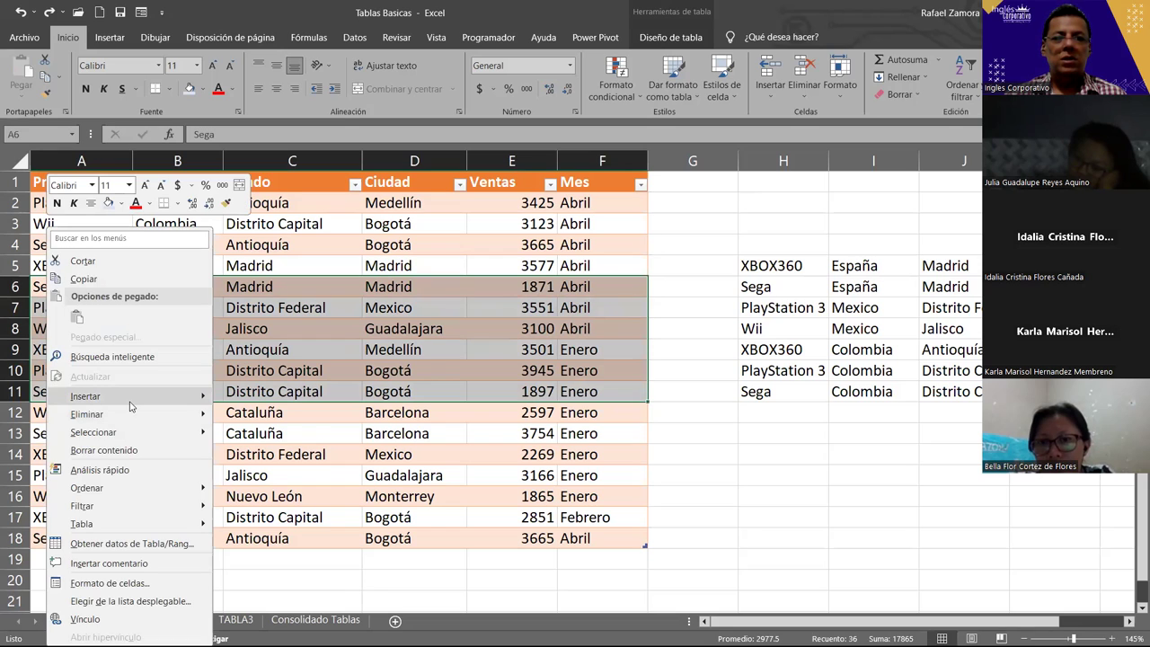
mouse_move(131, 402)
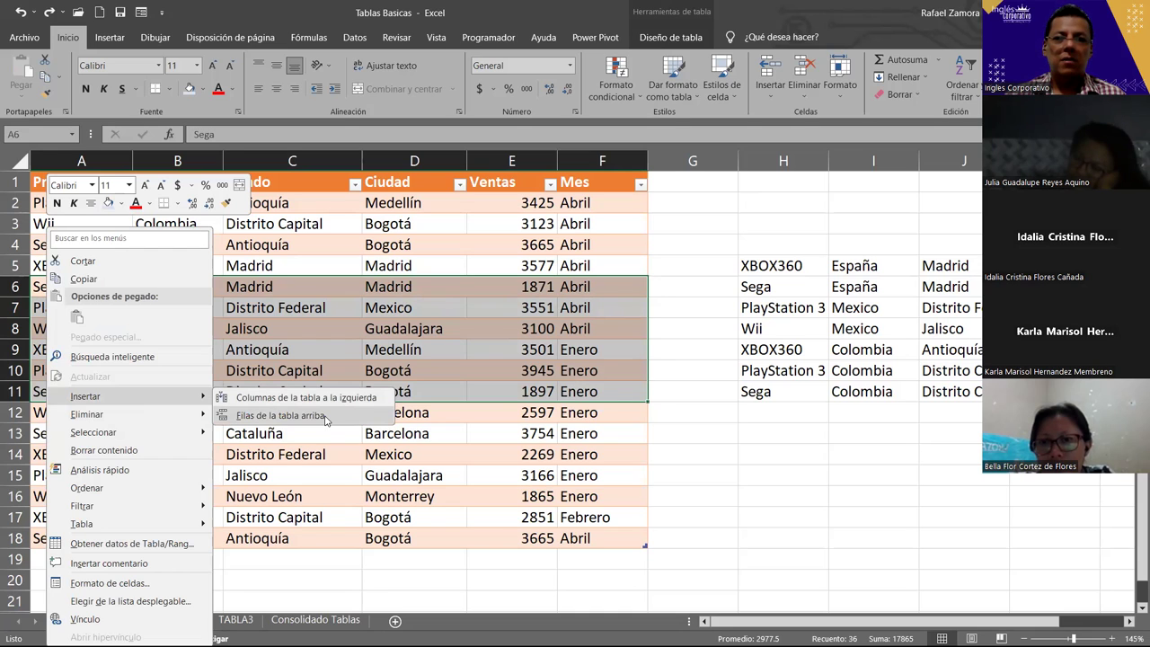
click(325, 419)
click(393, 468)
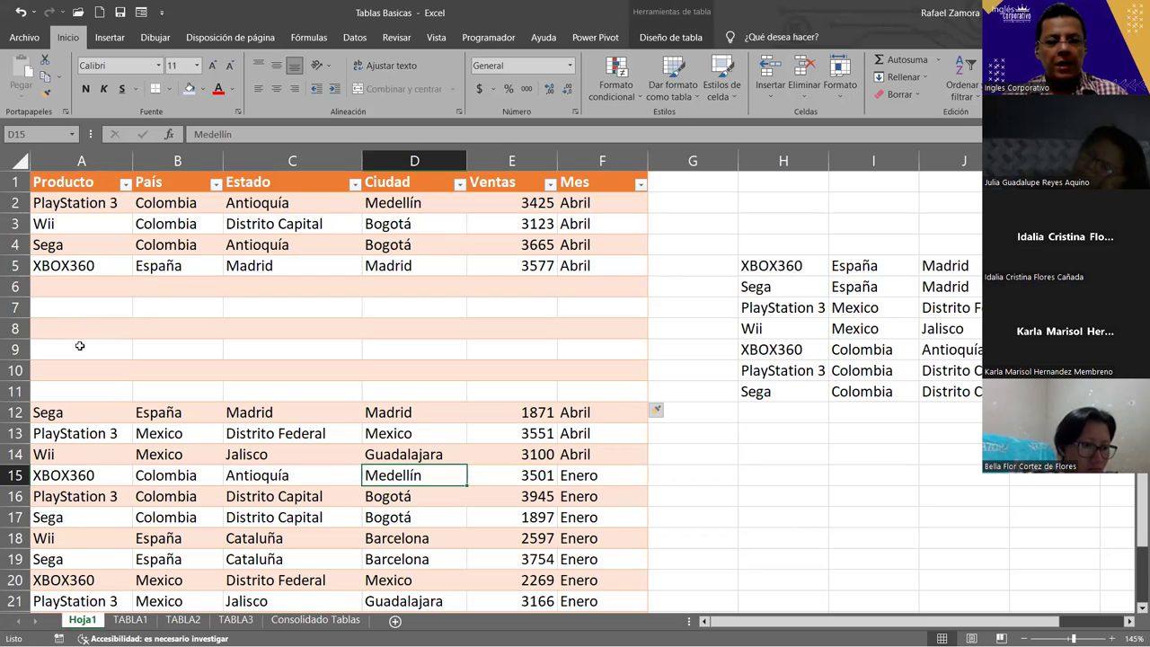
key(ctrl+z)
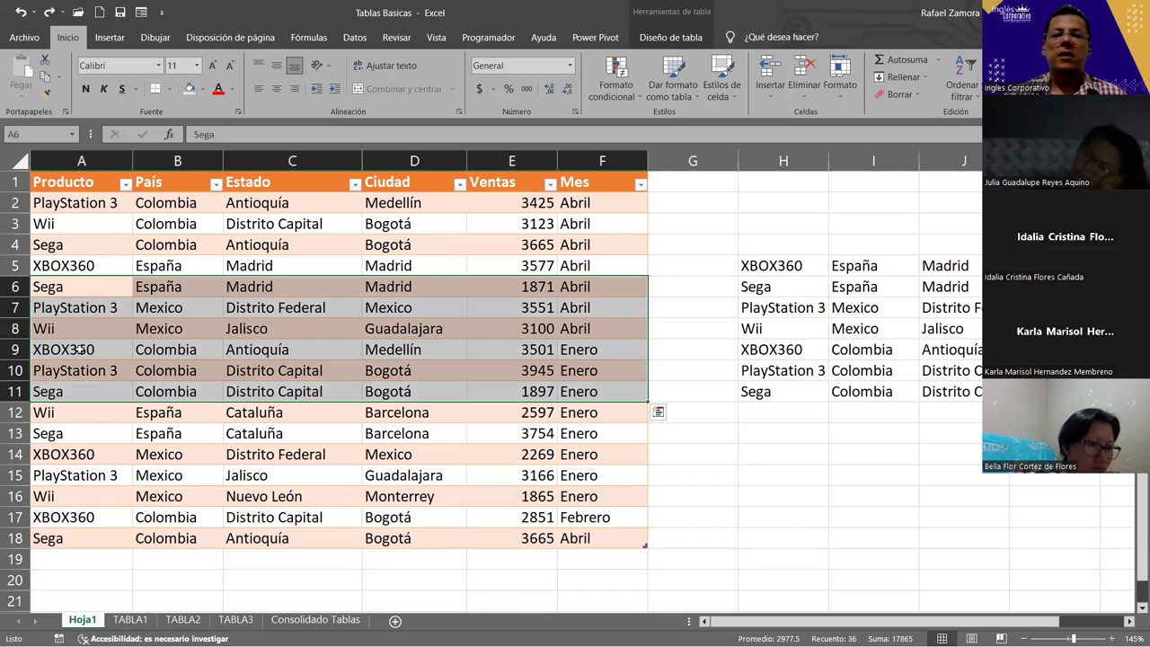
click(381, 348)
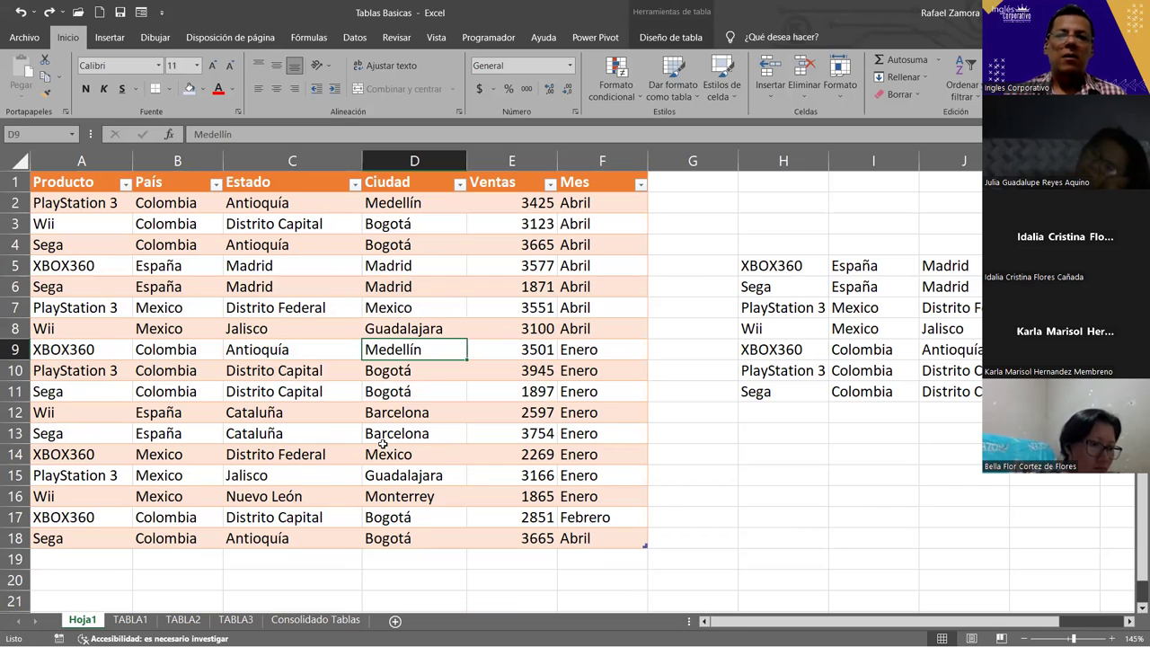
scroll(368, 443, down, 1)
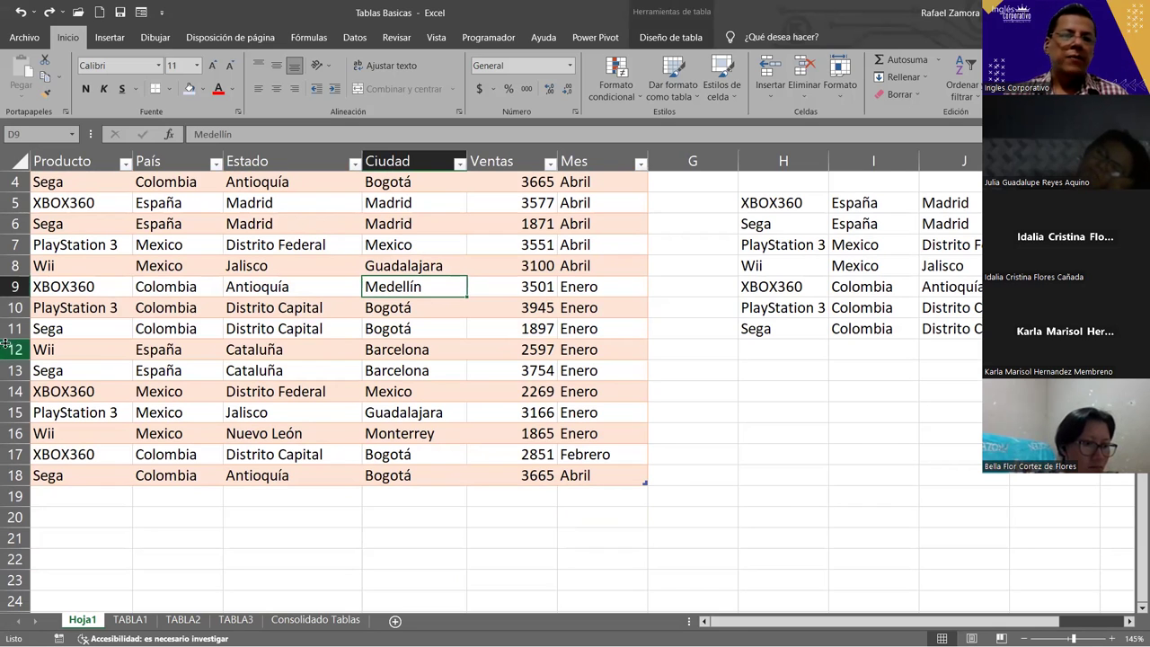
drag(11, 329, 11, 390)
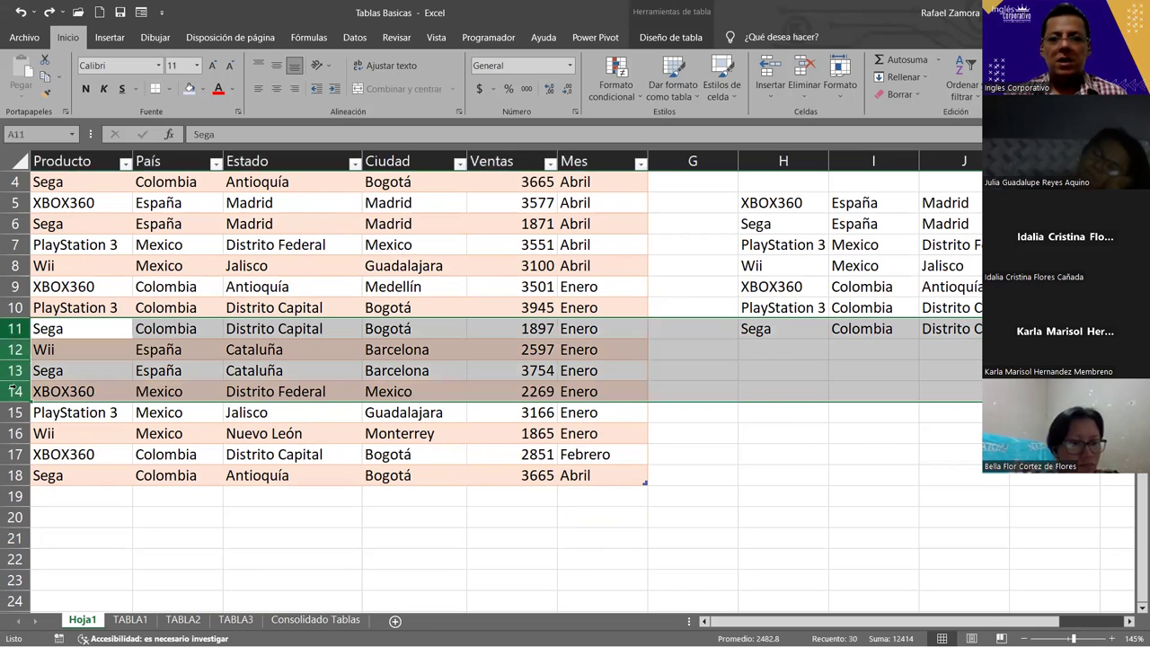
key(ctrl+plus)
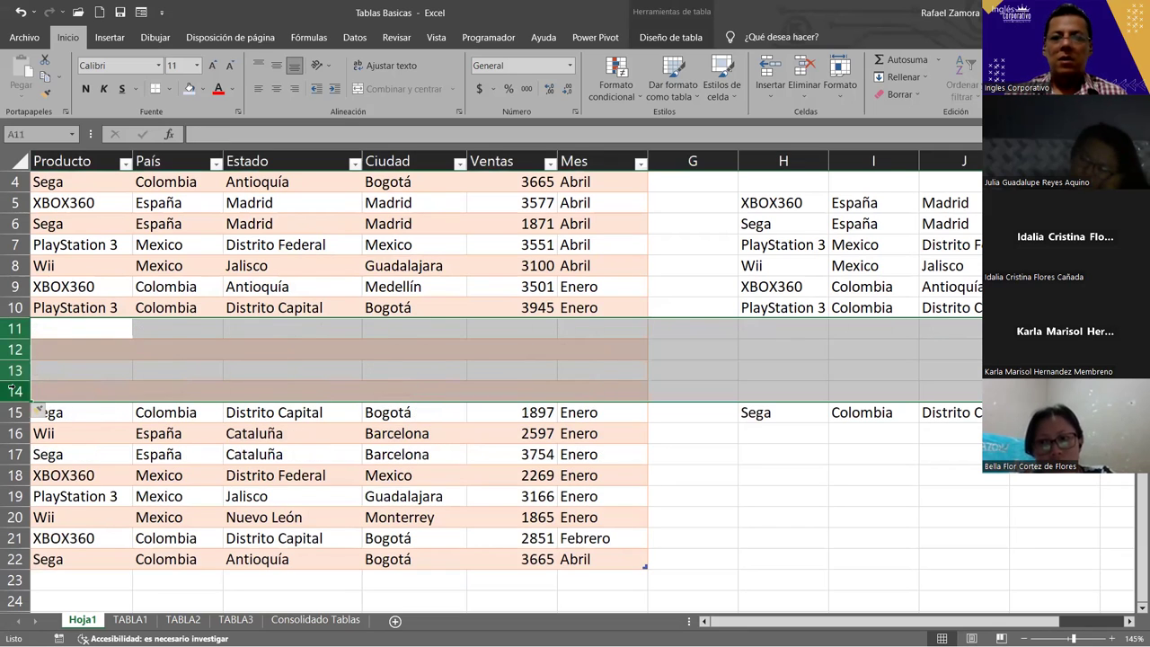
key(ctrl+minus)
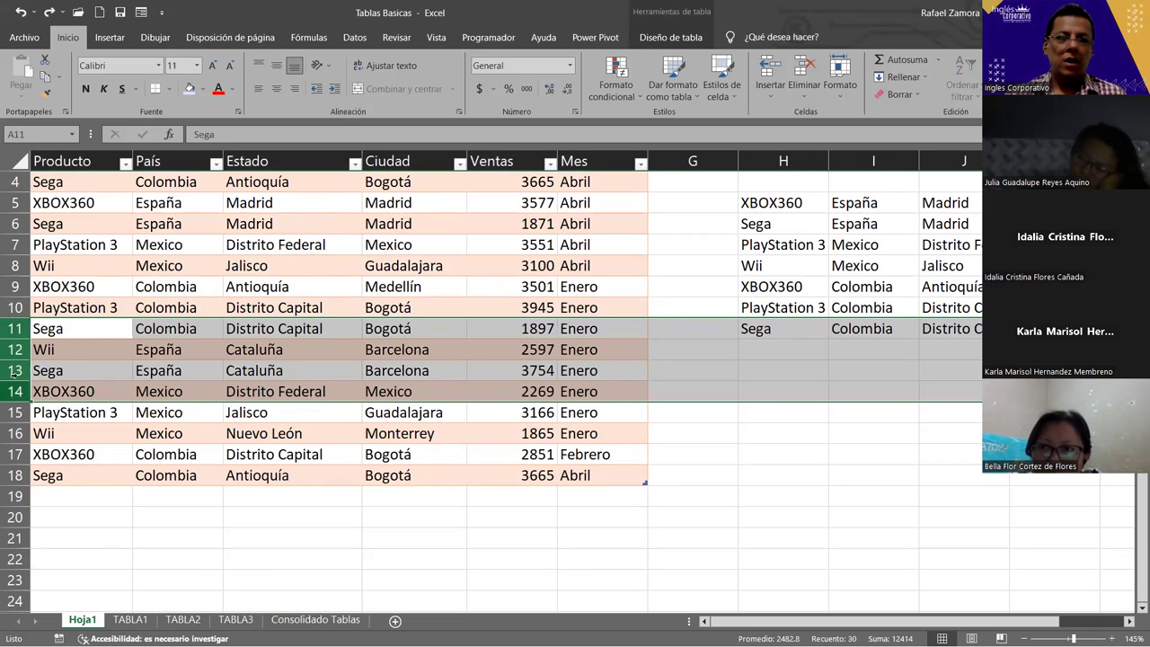
click(15, 329)
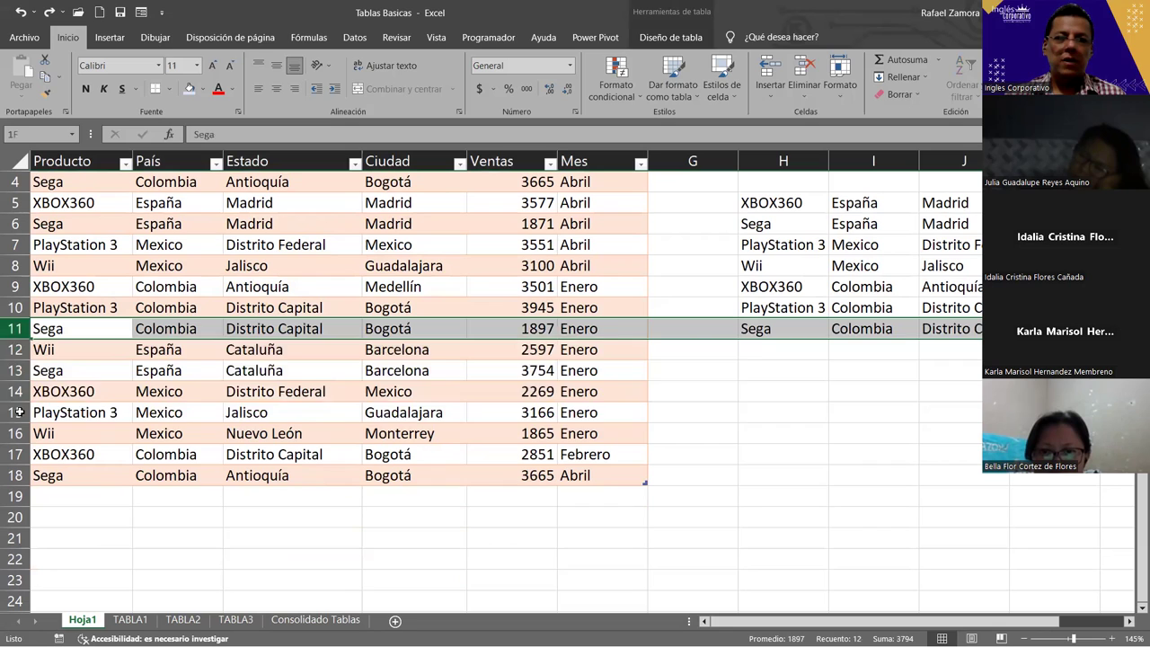
shift+click(18, 413)
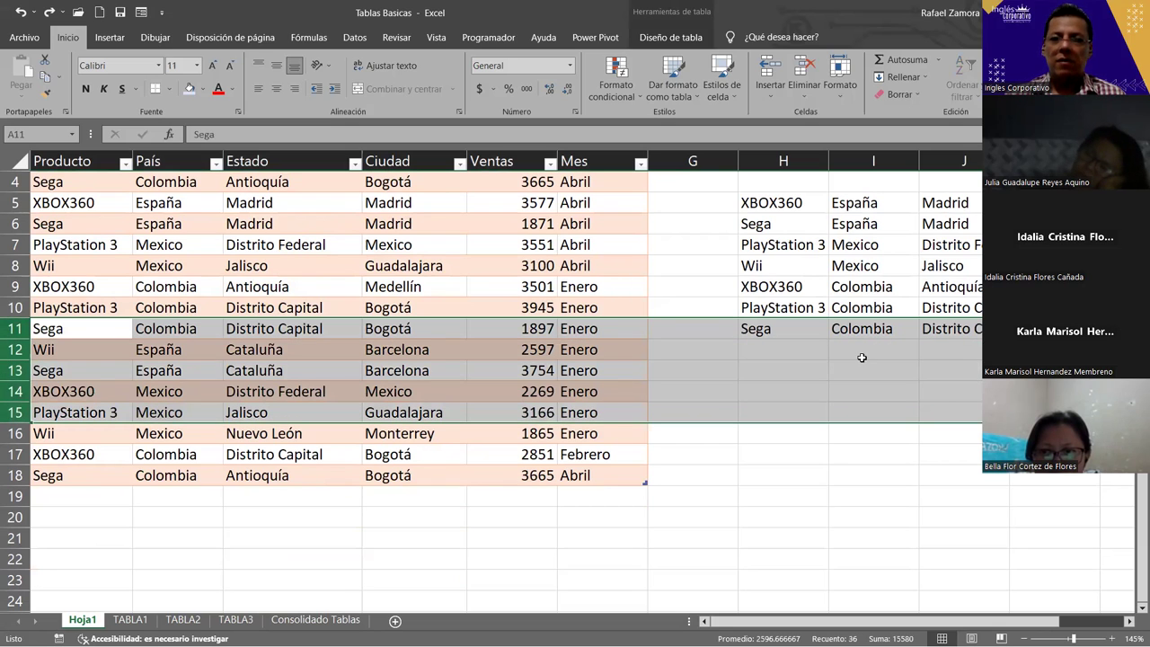
click(260, 370)
drag(37, 328, 41, 395)
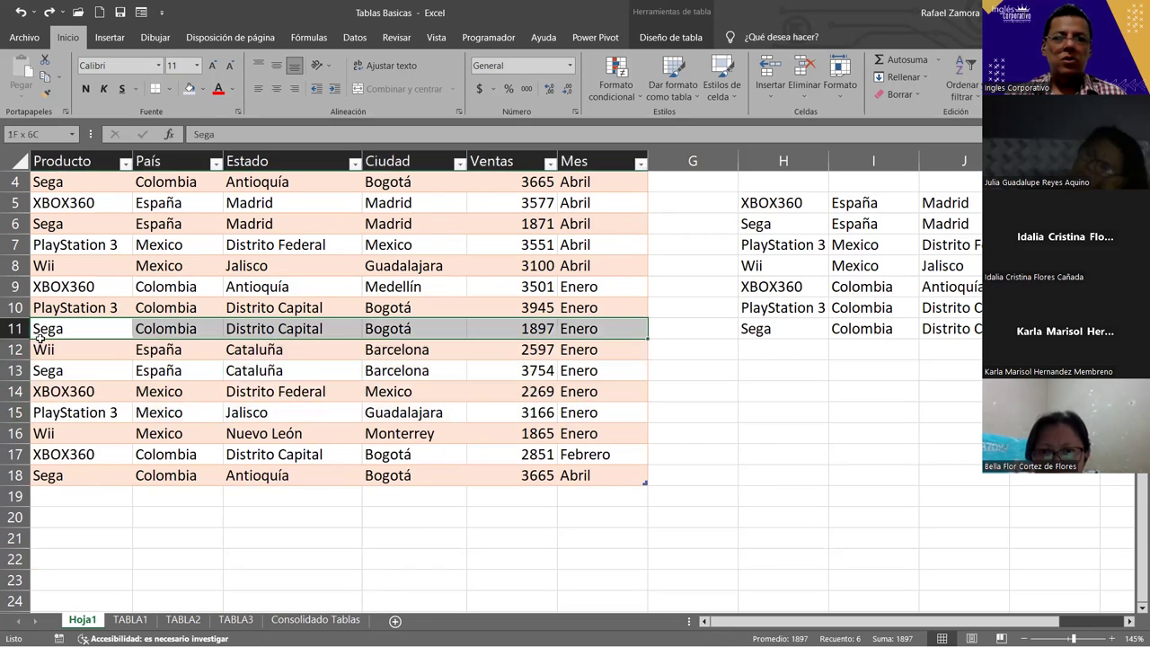
key(ctrl+plus)
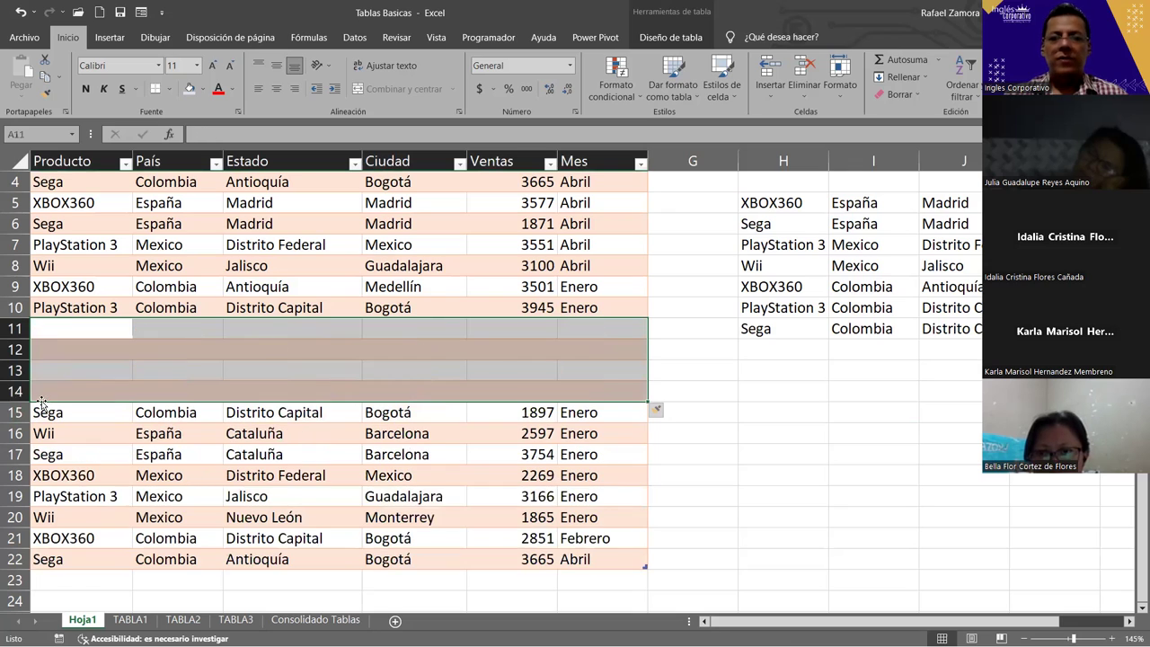
click(358, 425)
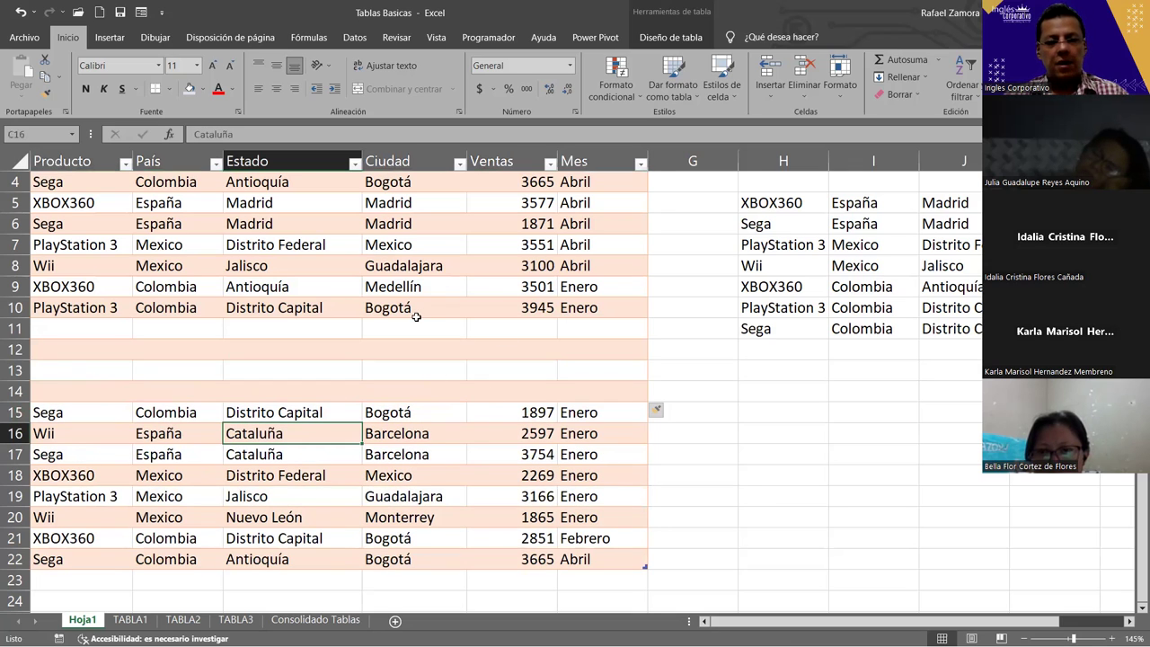
key(ctrl+z)
click(486, 271)
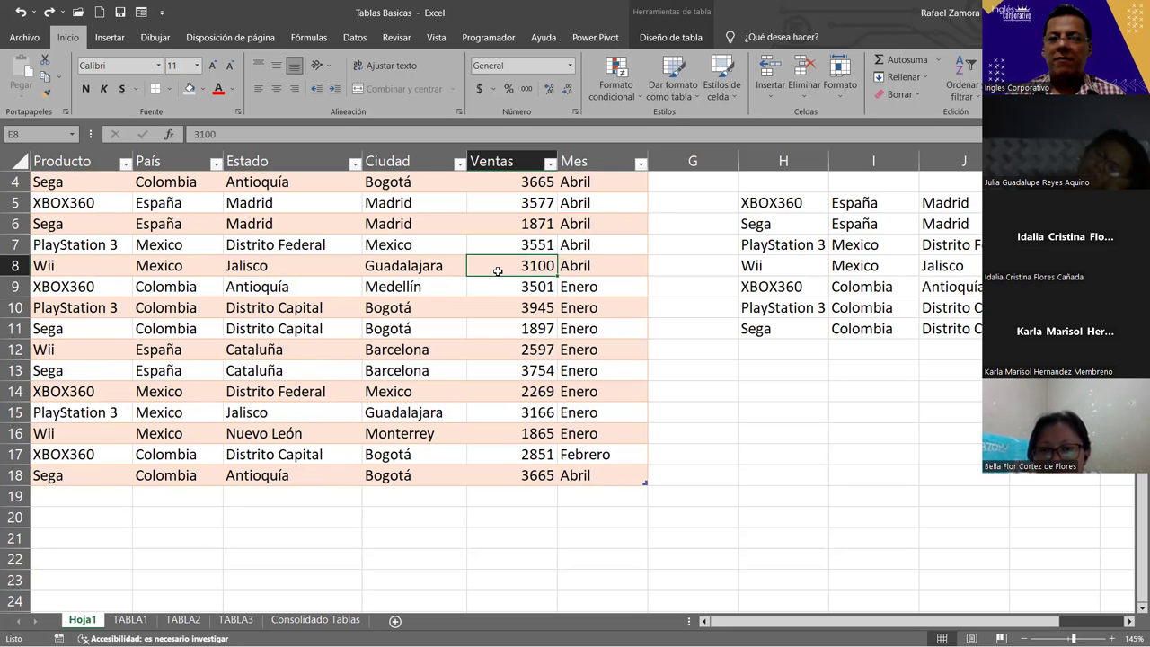
scroll(539, 337, down, 1)
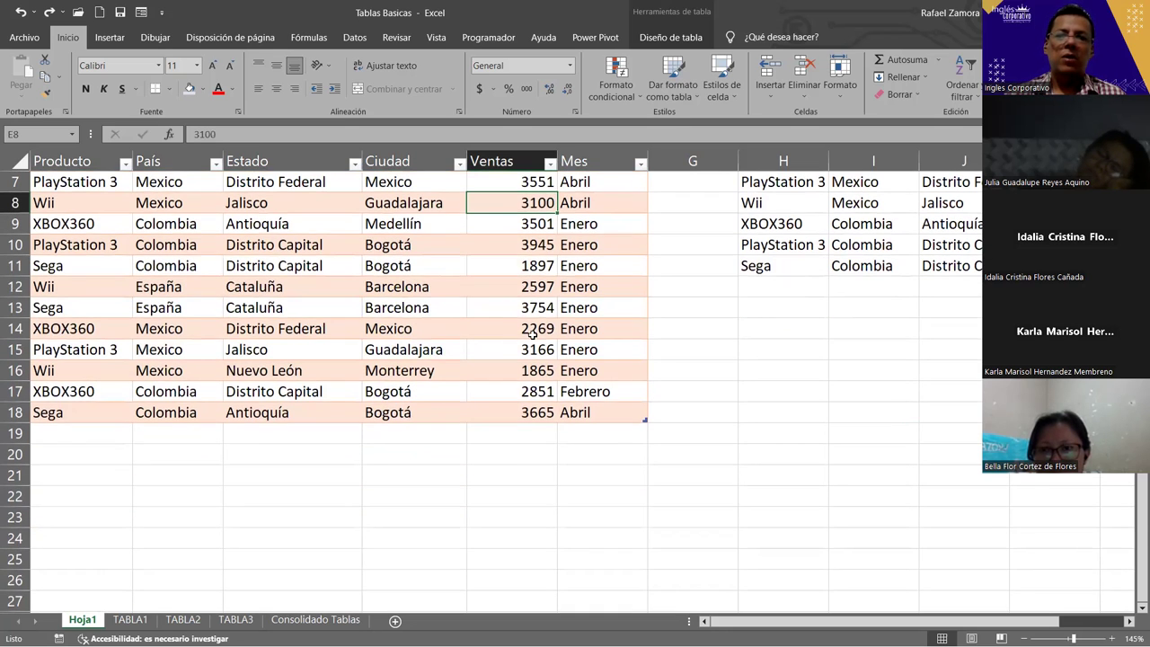
scroll(566, 361, down, 1)
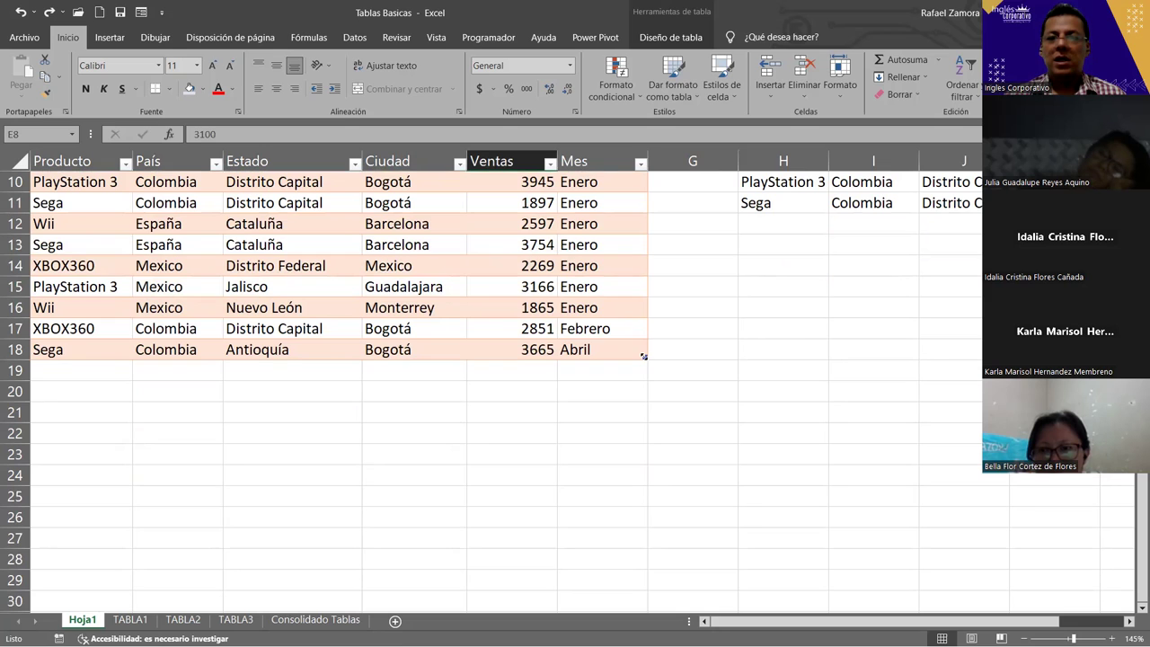
drag(643, 356, 656, 549)
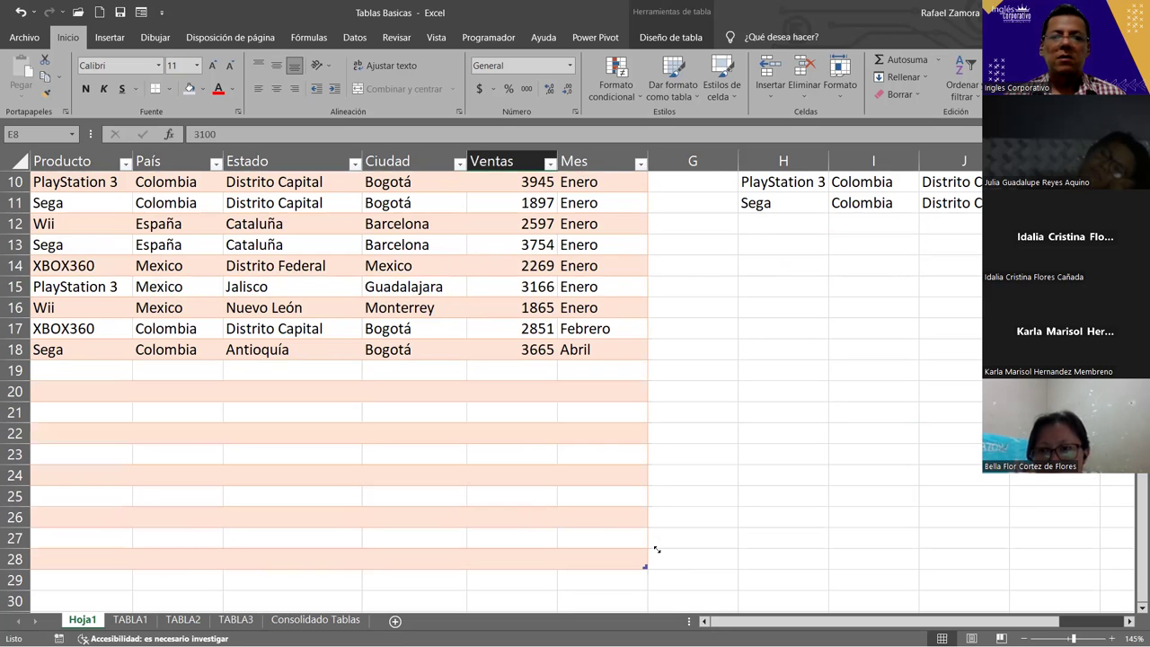
scroll(644, 515, down, 3)
scroll(644, 515, up, 2)
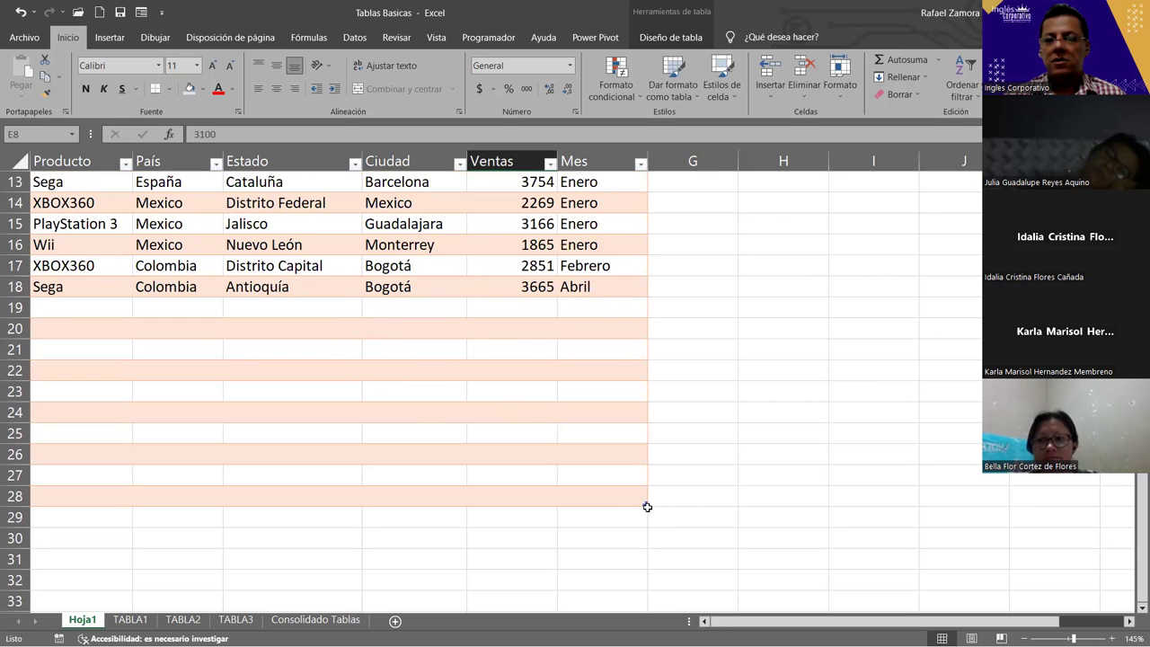
drag(644, 503, 624, 298)
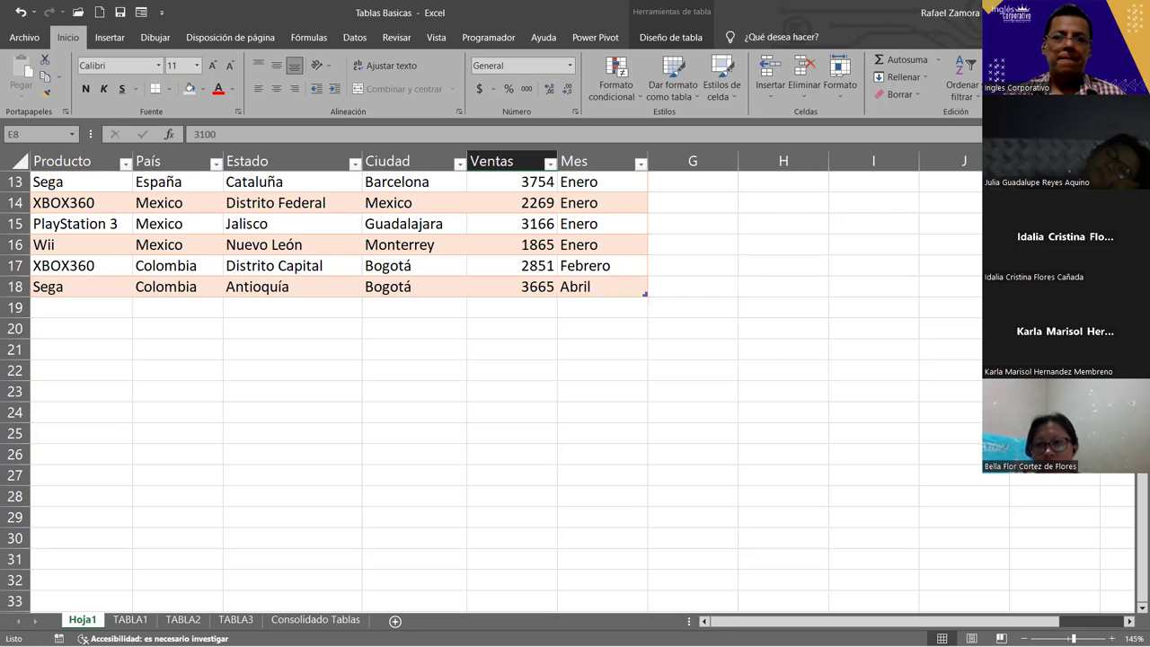
Enter Sega in A19 and XBOX360 in A20 as new table rows
click(104, 307)
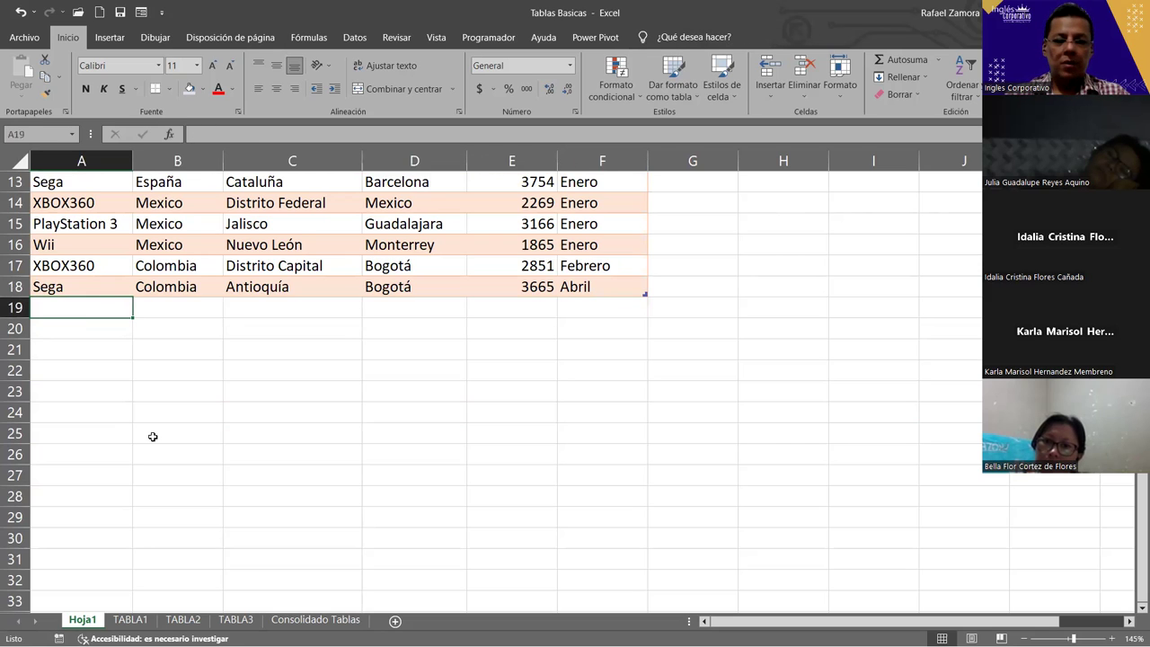
text(sega)
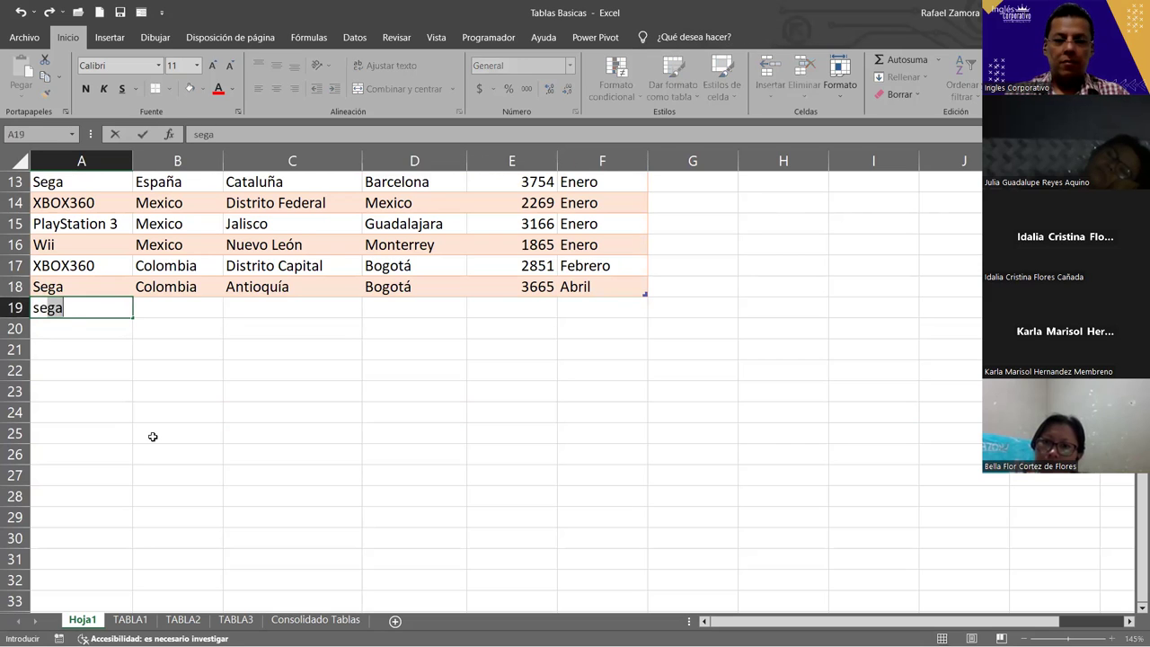
key(Return)
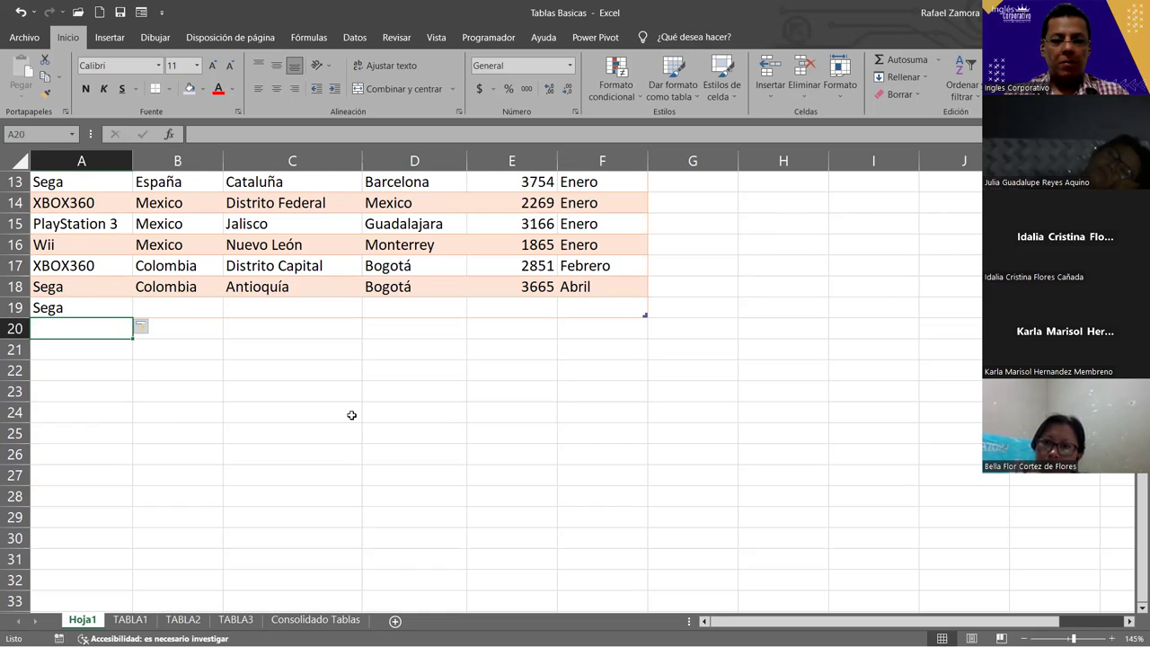
text(xb)
key(Return)
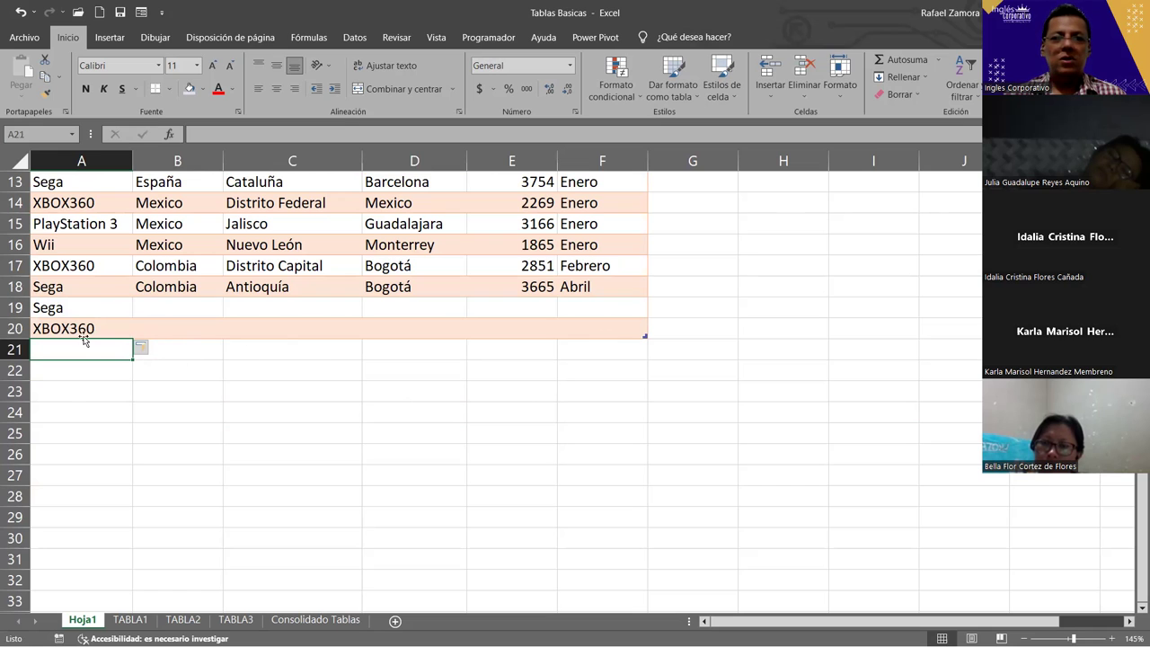
Insert an empty column at H before the side data
scroll(257, 421, up, 4)
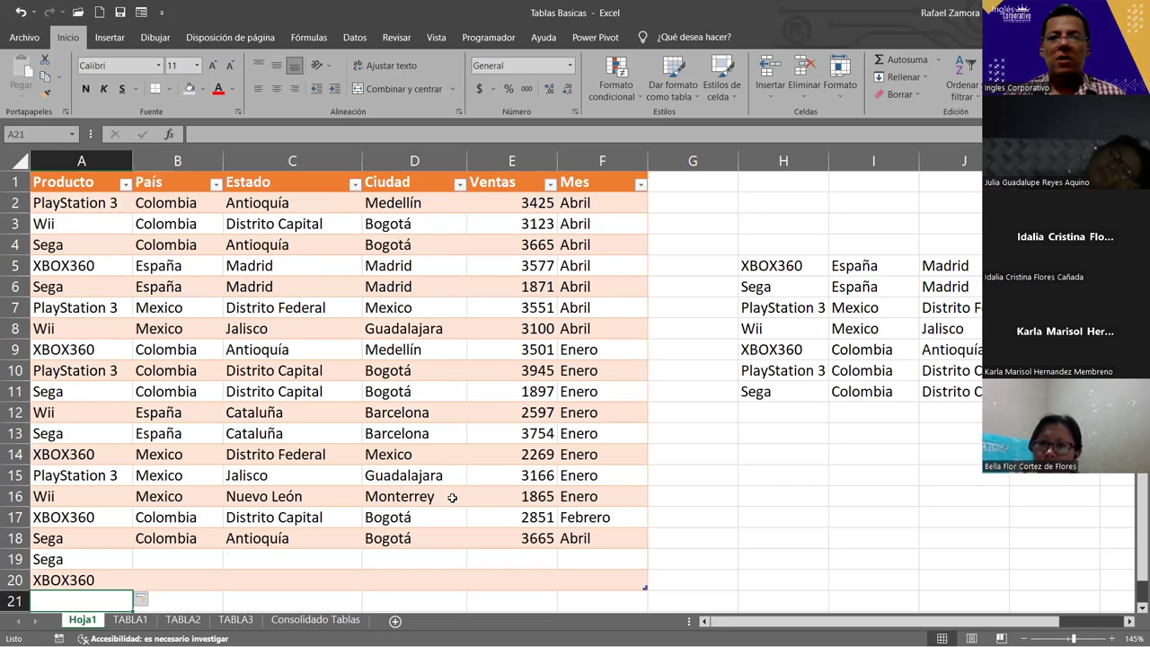
click(755, 160)
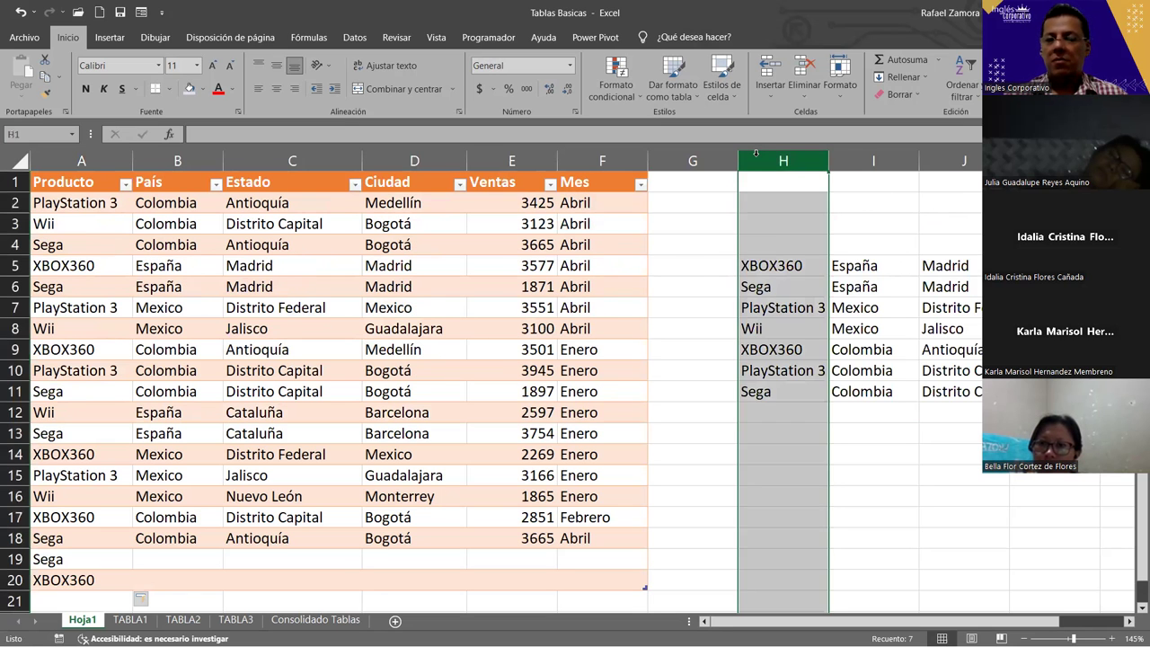
key(ctrl+plus)
Add 'Total' as the G1 header, then undo it along with the column insert and the Sega and XBOX360 rows
click(685, 179)
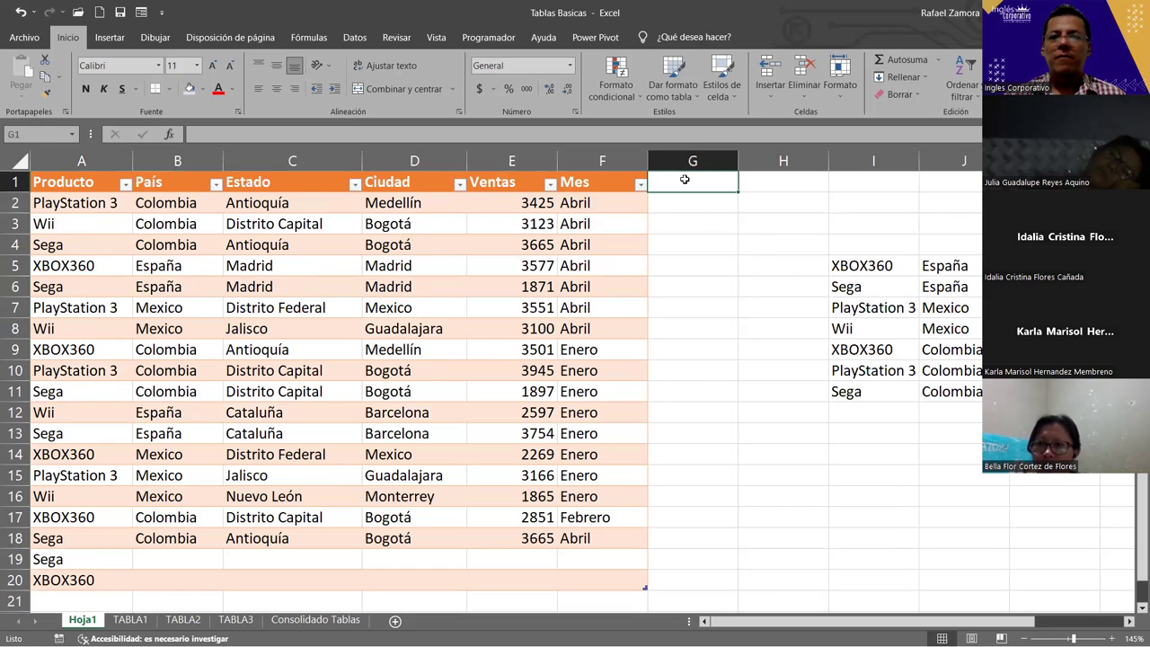
text(Tot)
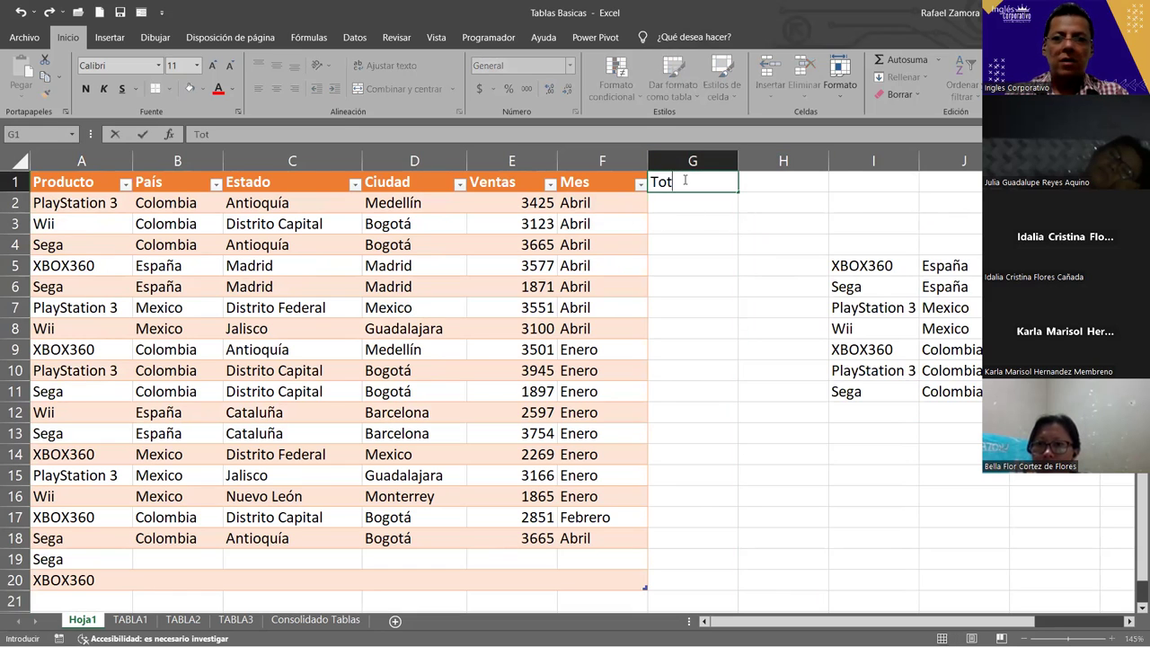
text(al)
key(Return)
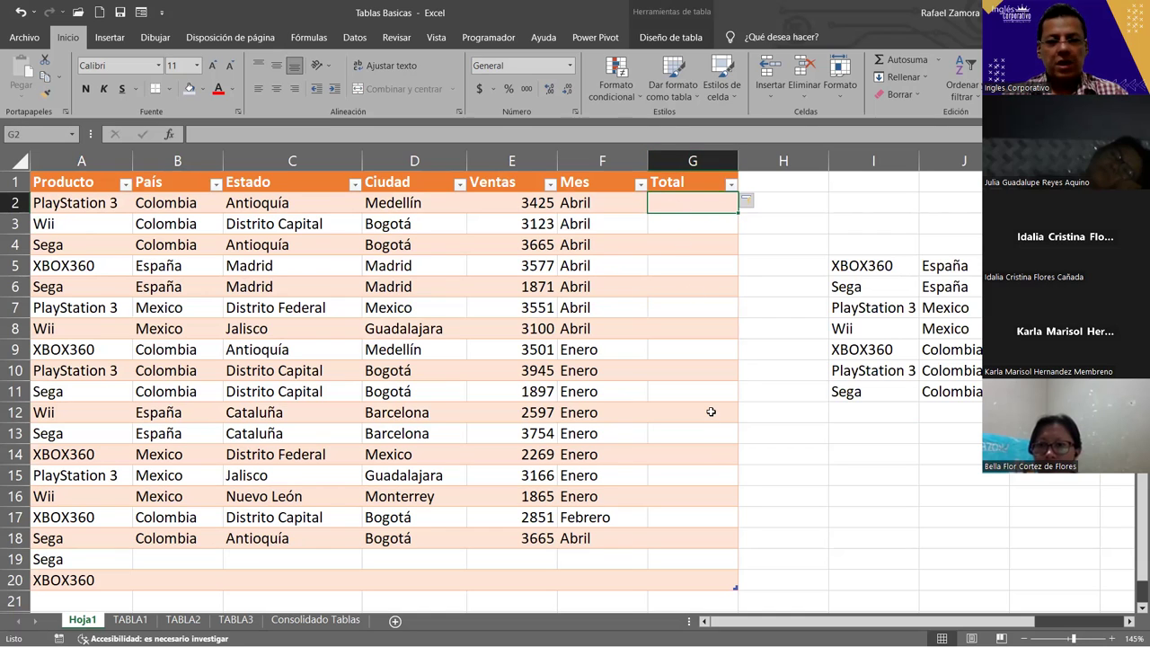
key(ctrl+z)
key(ctrl+z)
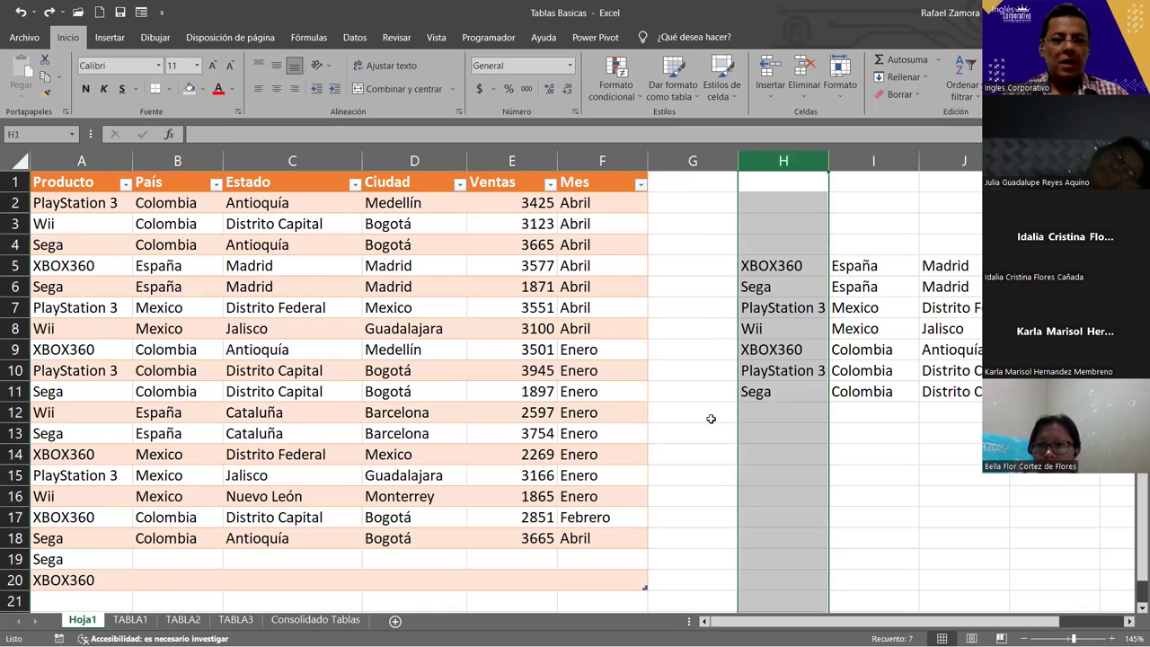
key(ctrl+z)
key(ctrl+z)
key(ctrl+z)
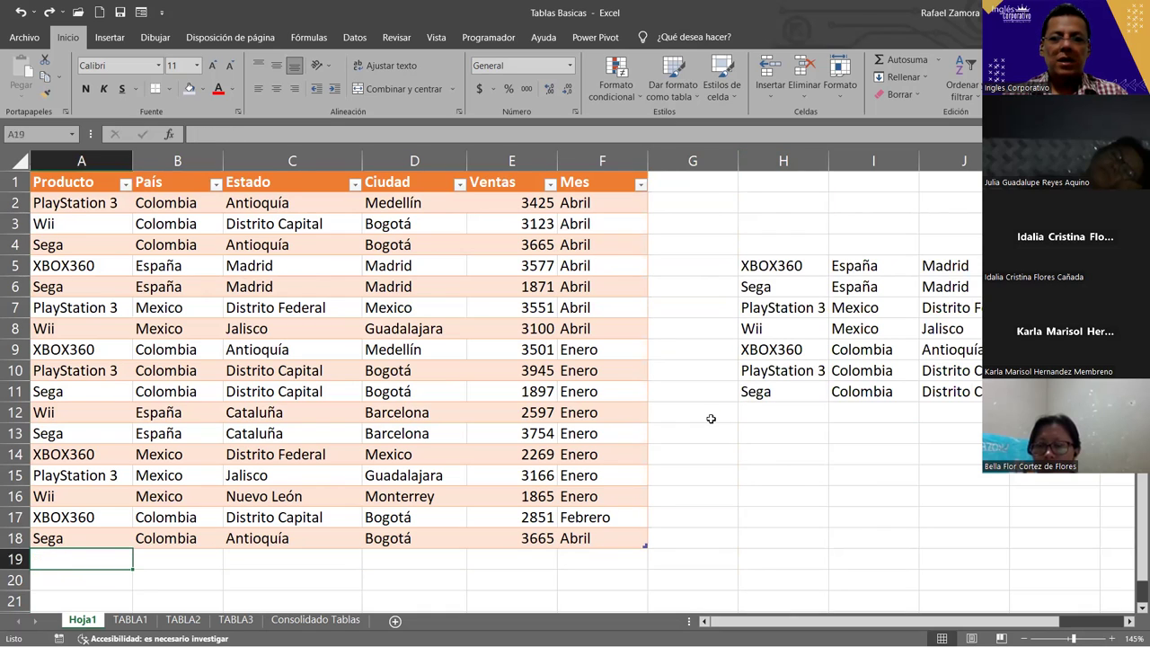
click(710, 419)
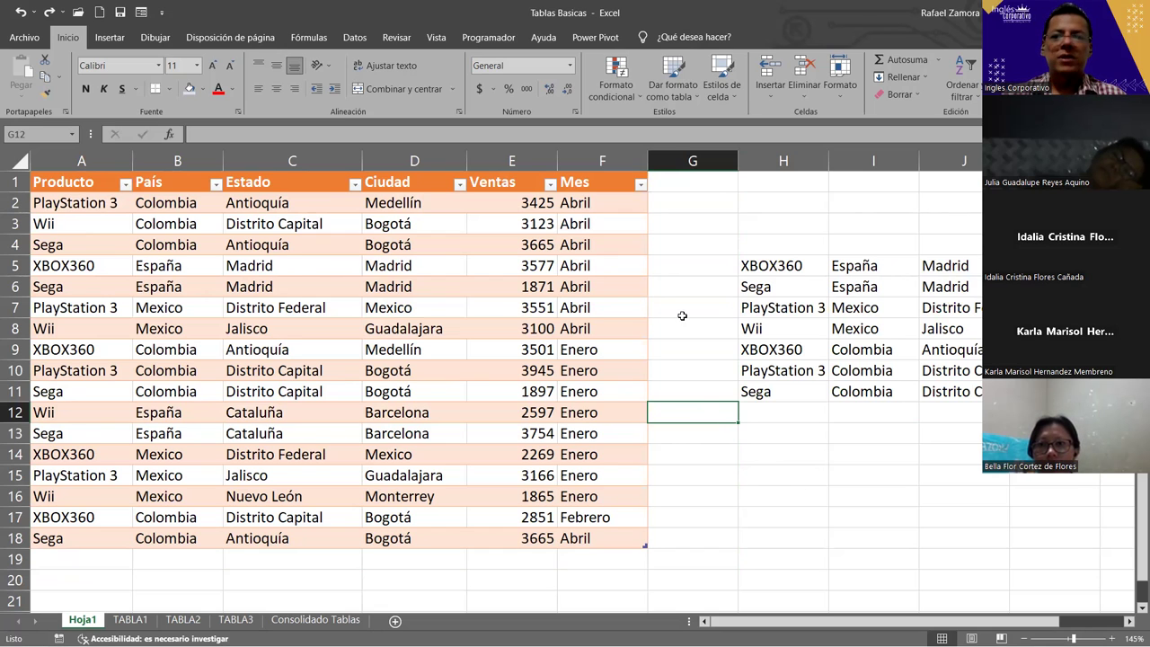
On the TABLA1 sheet, select the range A2:F14, then return to Hoja1
click(140, 620)
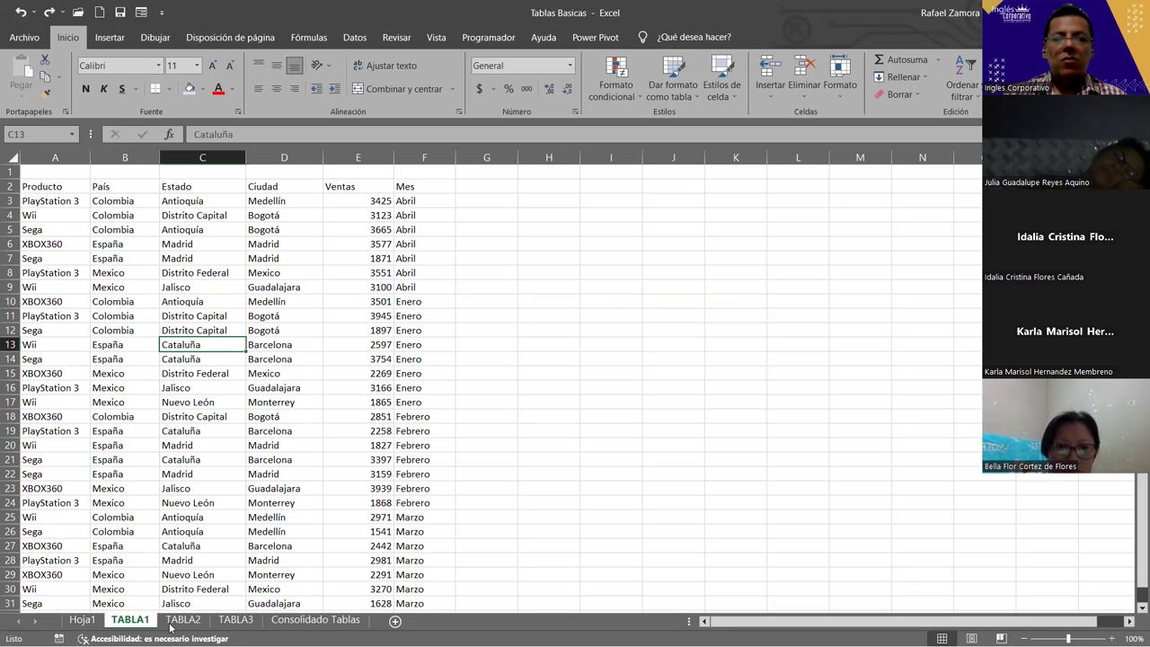
drag(55, 186, 448, 358)
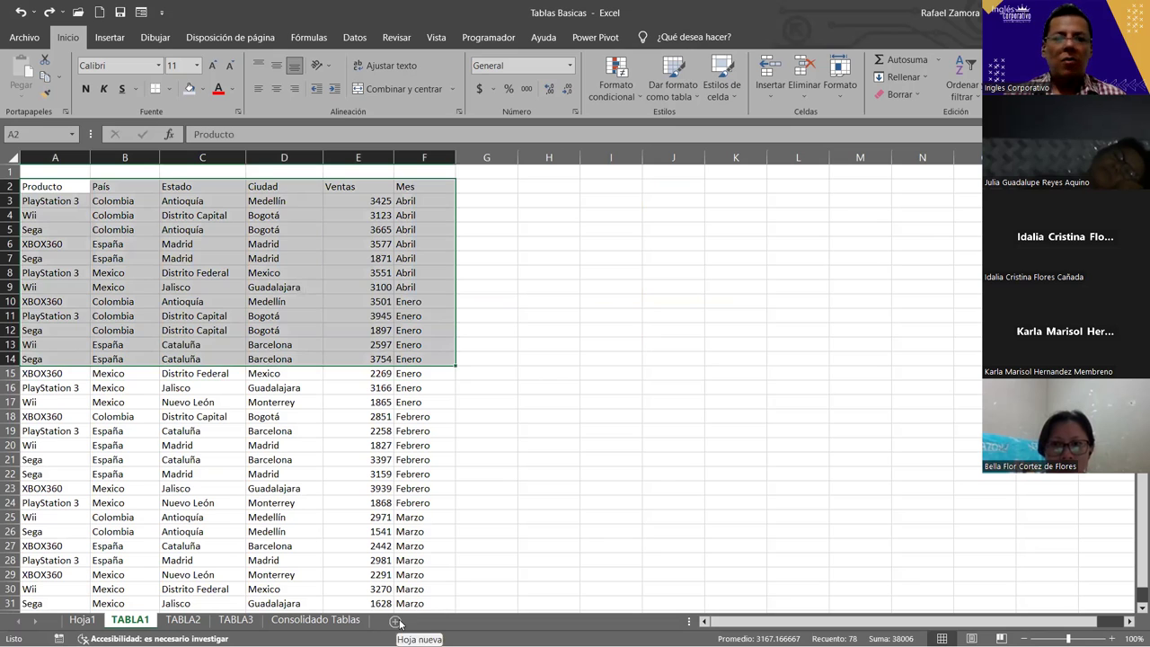
click(81, 620)
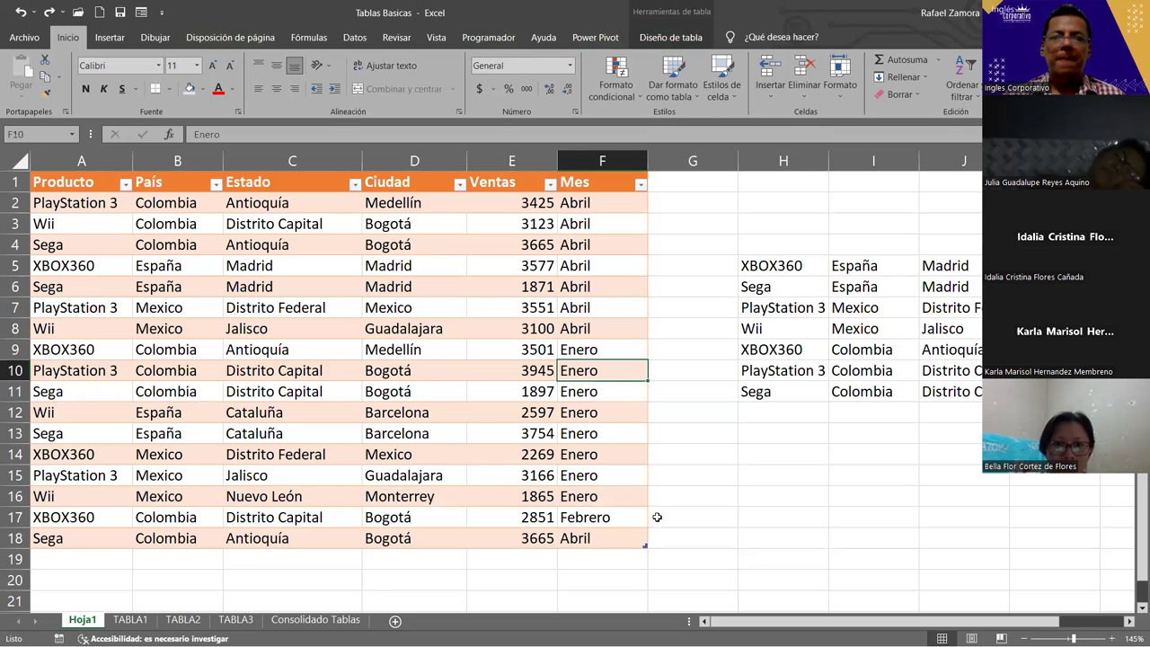
Look through the TABLA1 and TABLA3 sheets, then settle on Hoja1 with an empty cell beside the table selected
click(130, 619)
click(236, 619)
click(131, 618)
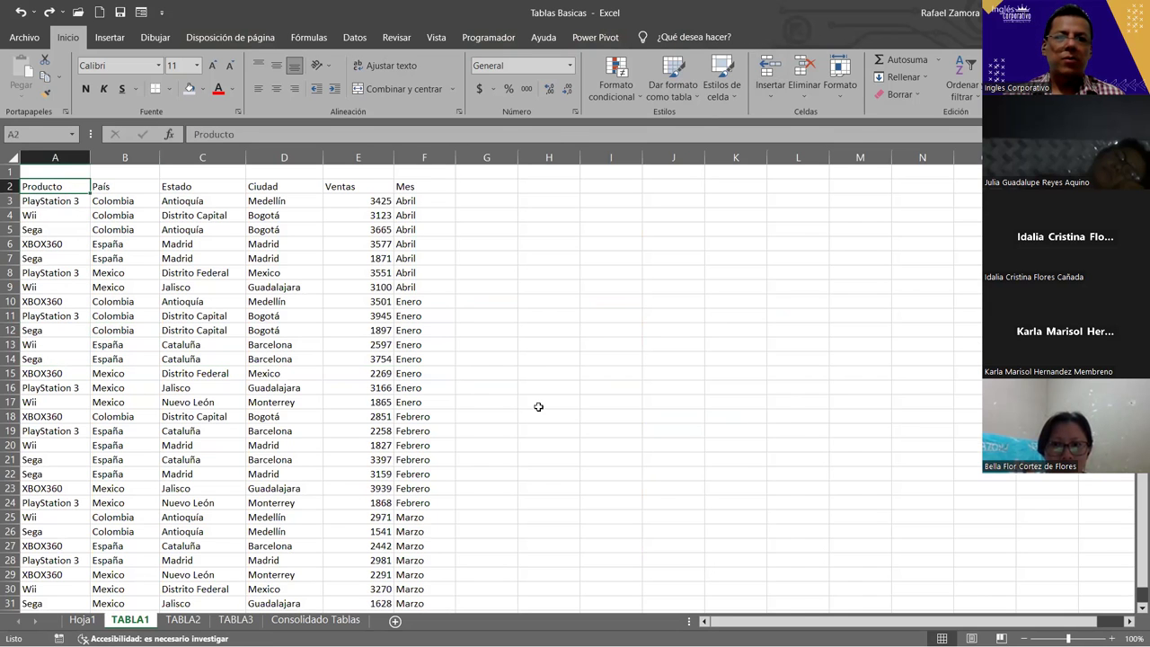
click(83, 619)
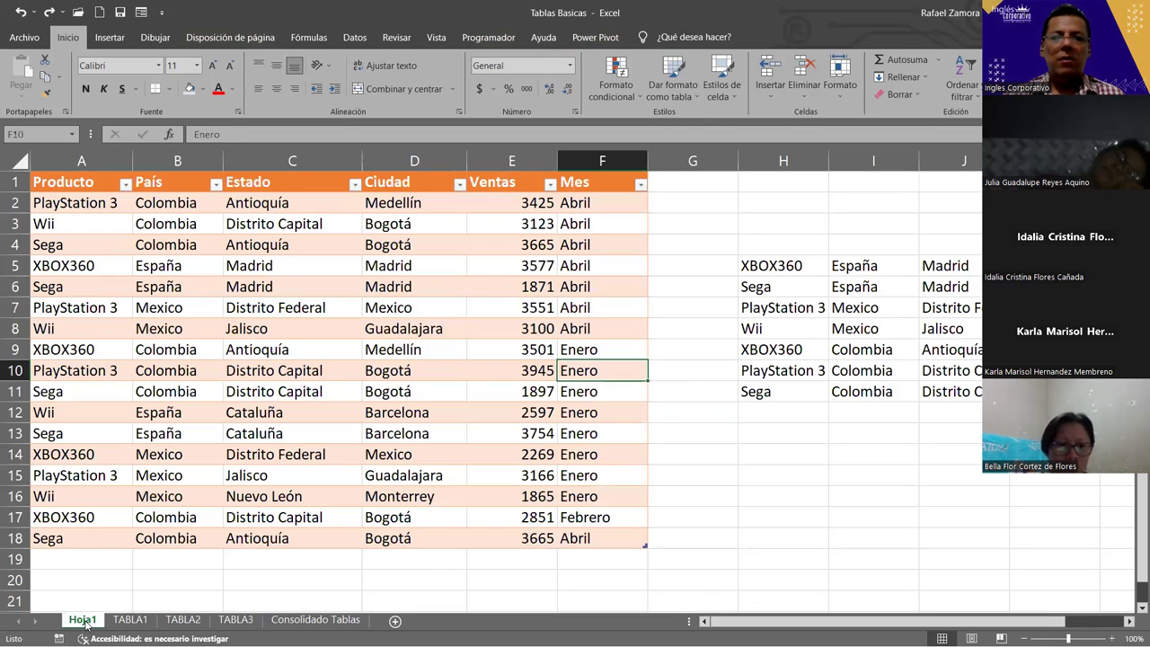
click(809, 474)
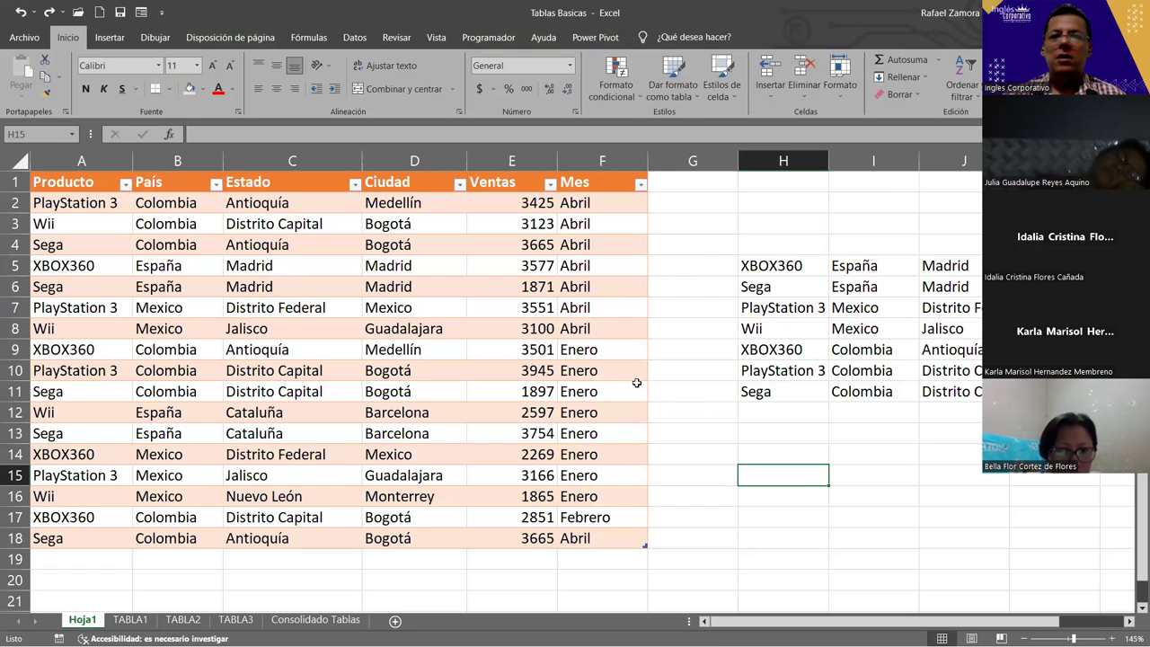
click(671, 353)
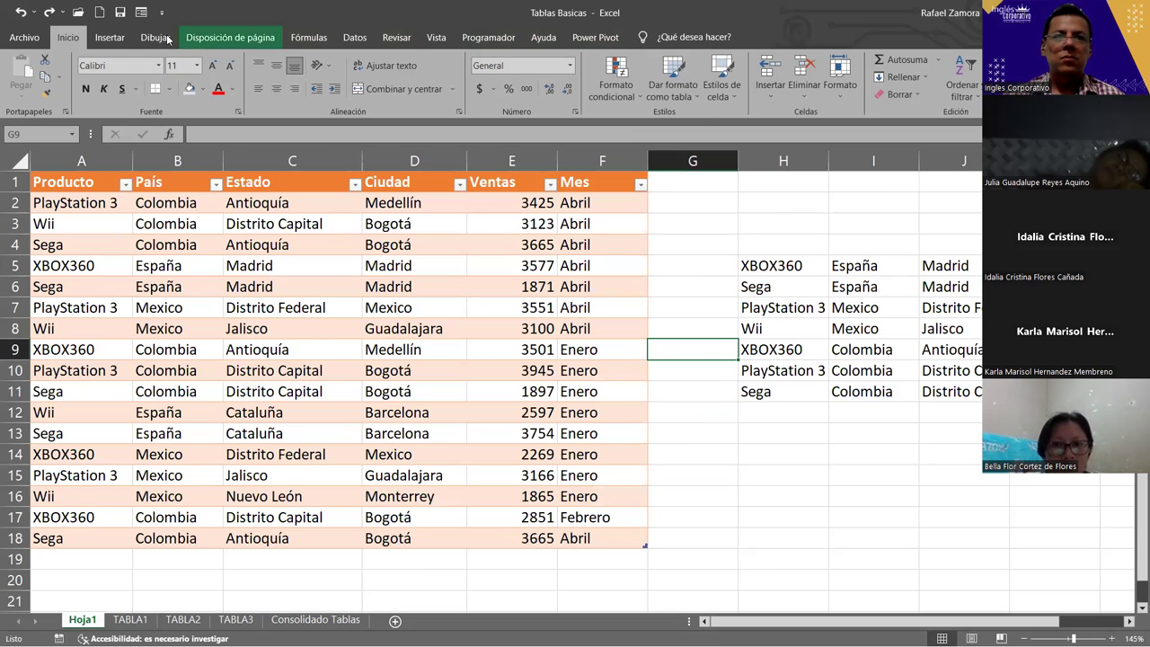
Insert a WordArt reading PRACTICA and move it to G16:J18 beside the table
click(109, 37)
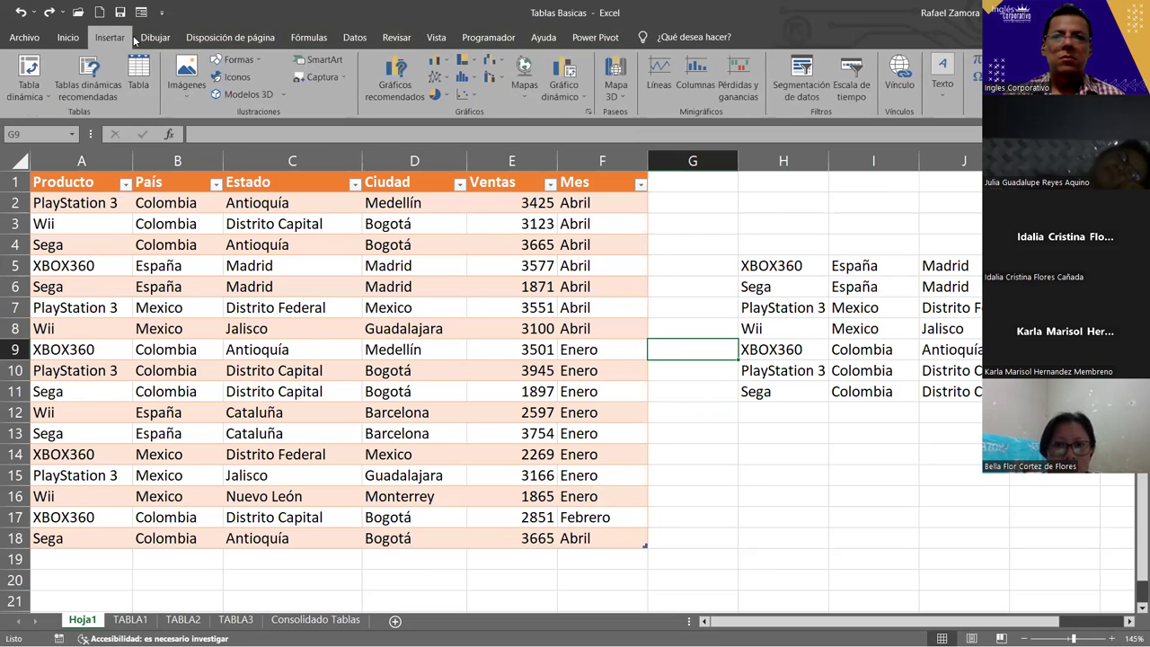
click(929, 84)
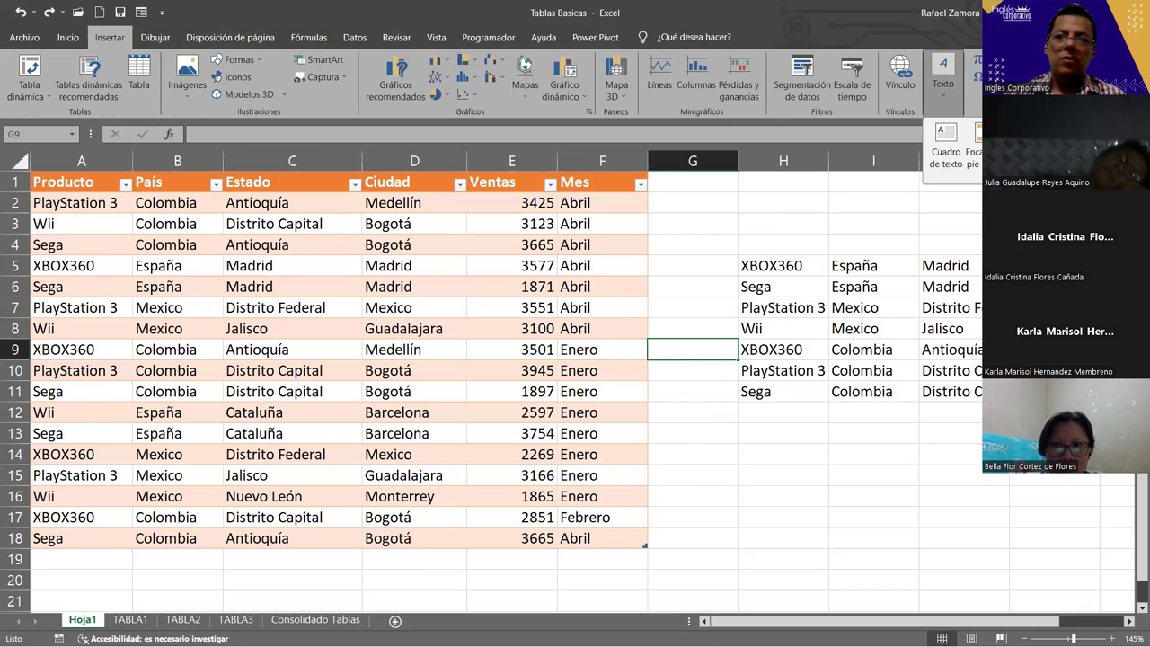
click(1006, 144)
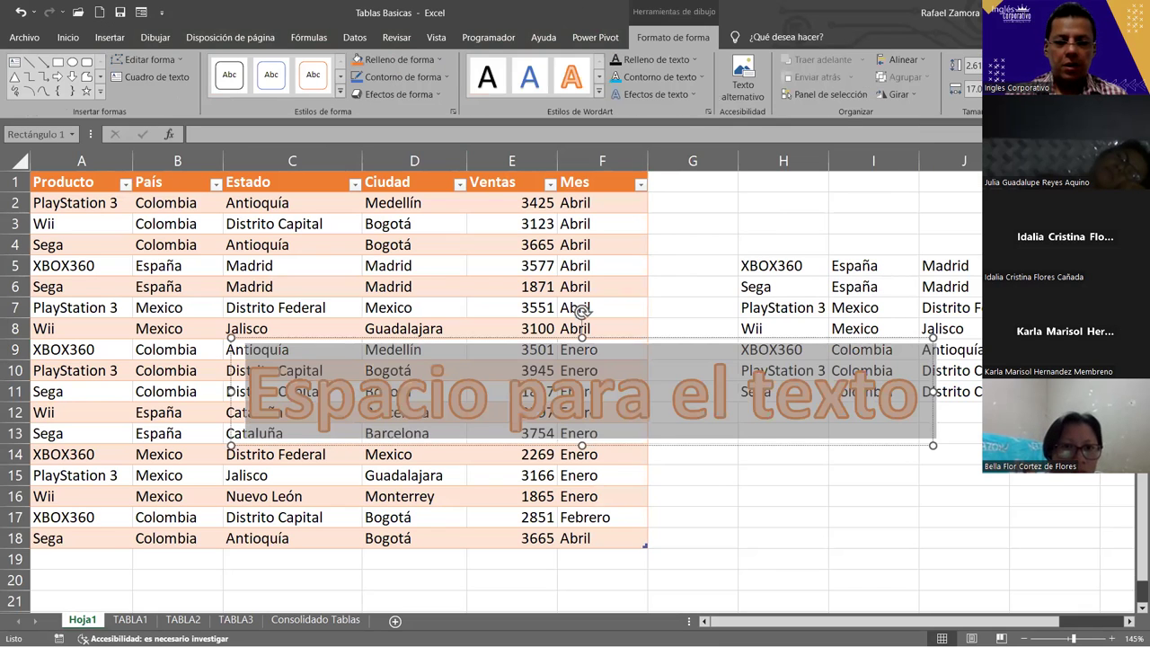
text(PRACTIC)
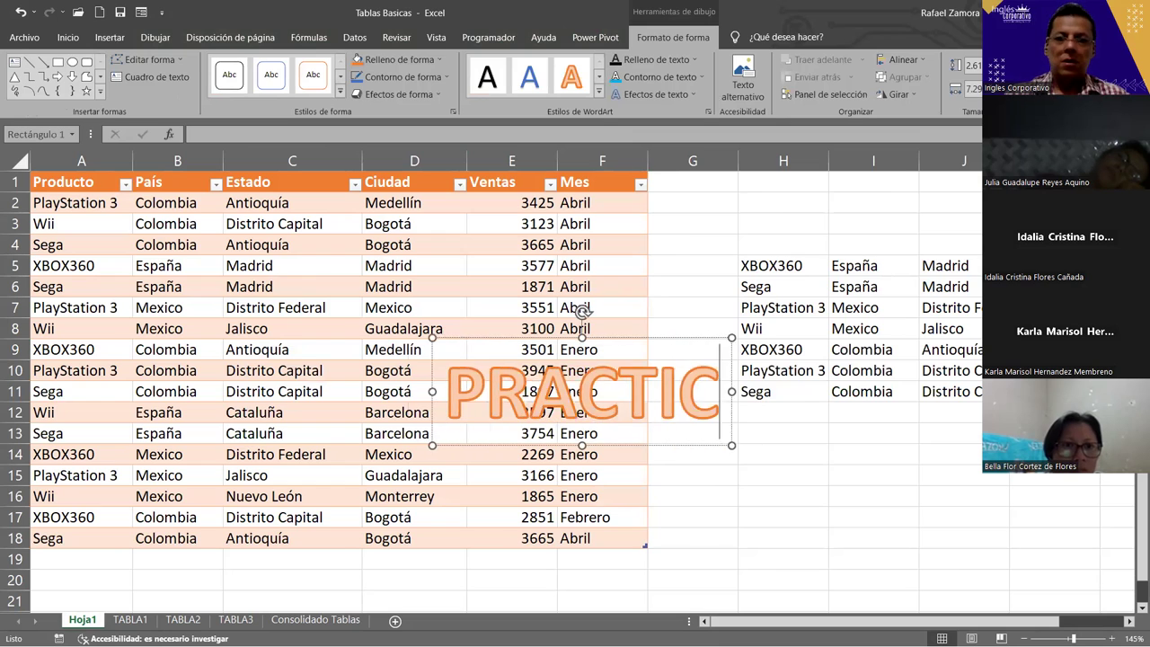
text(A)
mouse_move(659, 342)
mouse_down()
mouse_move(901, 465)
mouse_move(890, 465)
mouse_up()
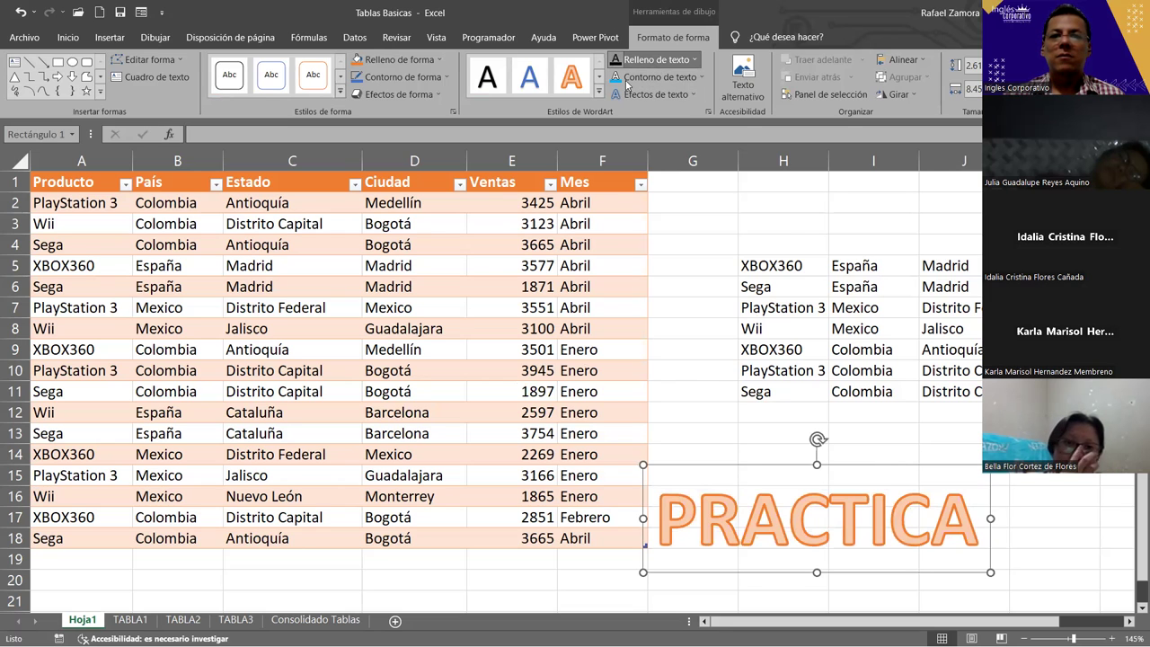
Fill the PRACTICA WordArt text red
click(655, 60)
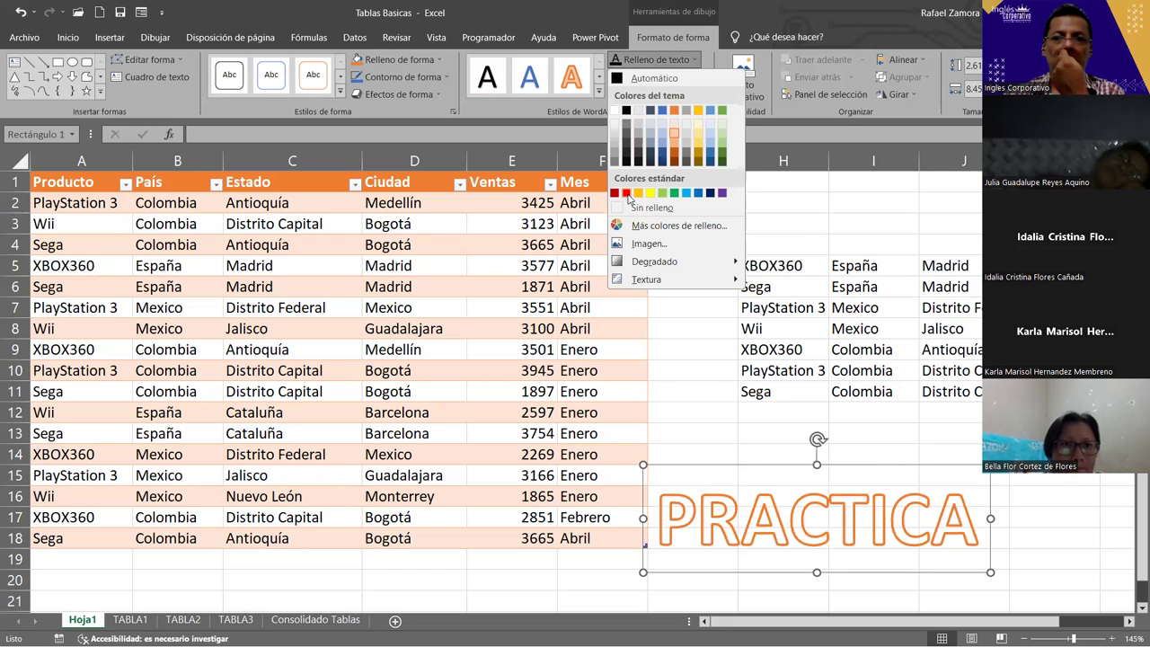
click(628, 195)
click(704, 363)
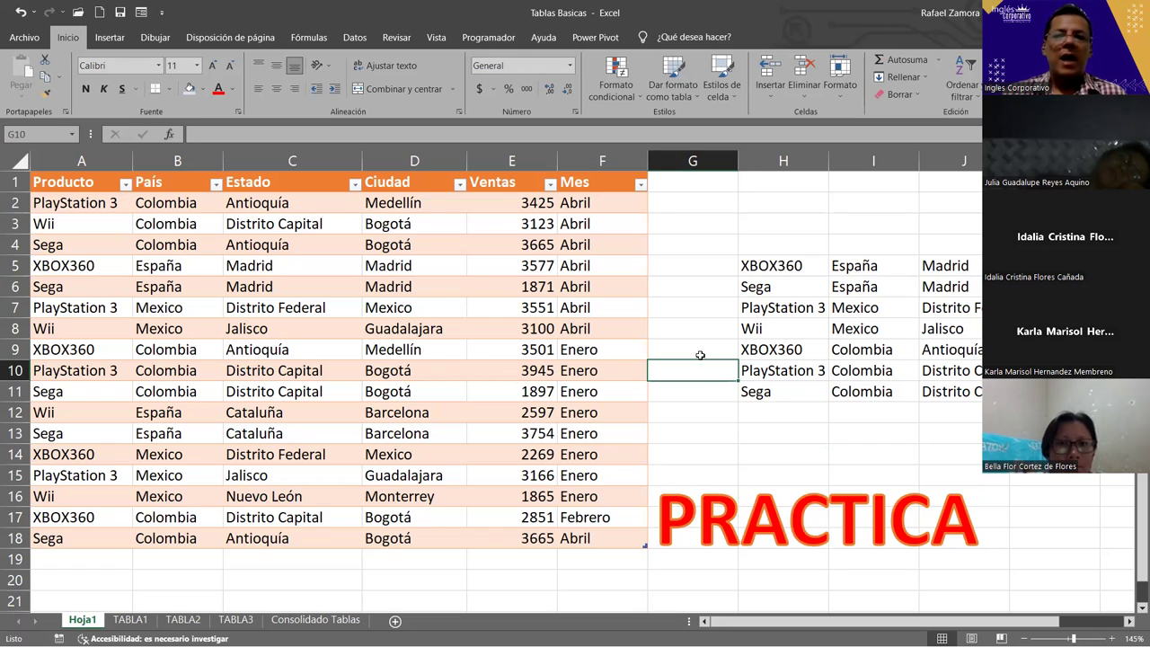
Select rows 5–10 of the sales table (A5:F10) and copy them
drag(761, 265, 934, 392)
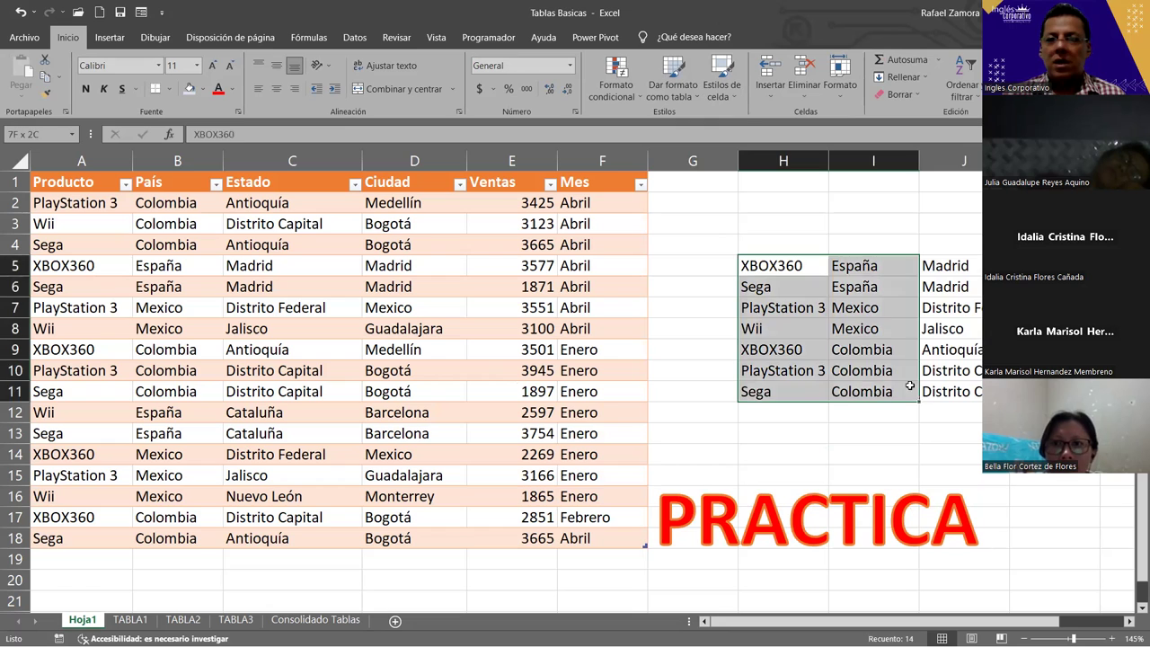
click(873, 454)
drag(110, 265, 453, 457)
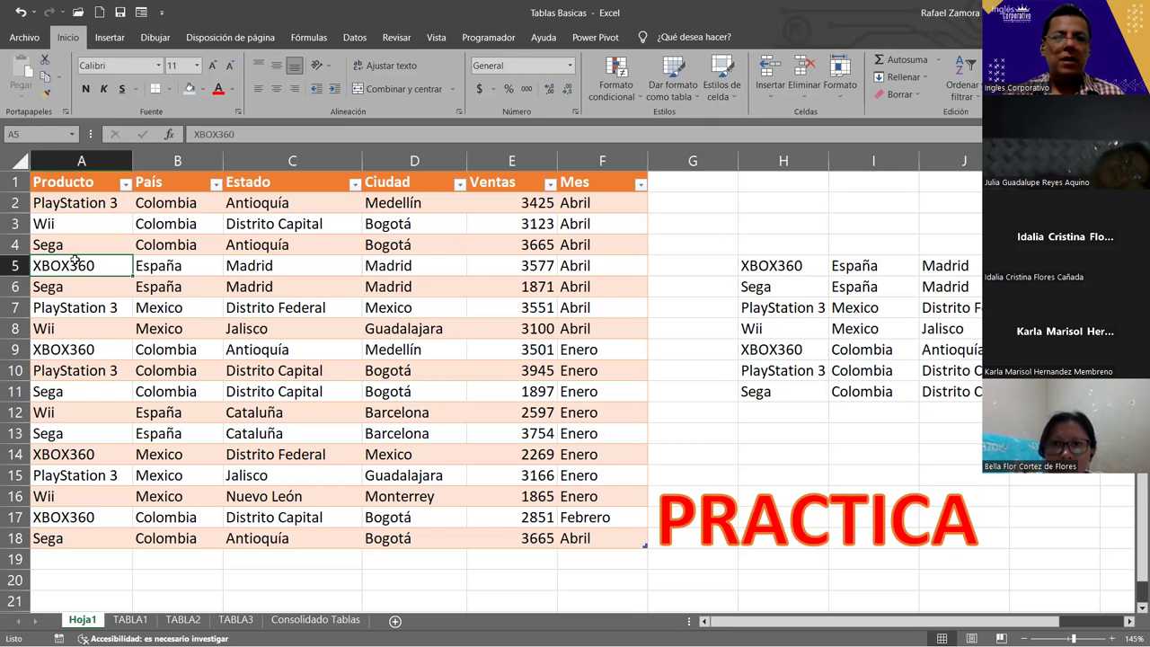
click(844, 283)
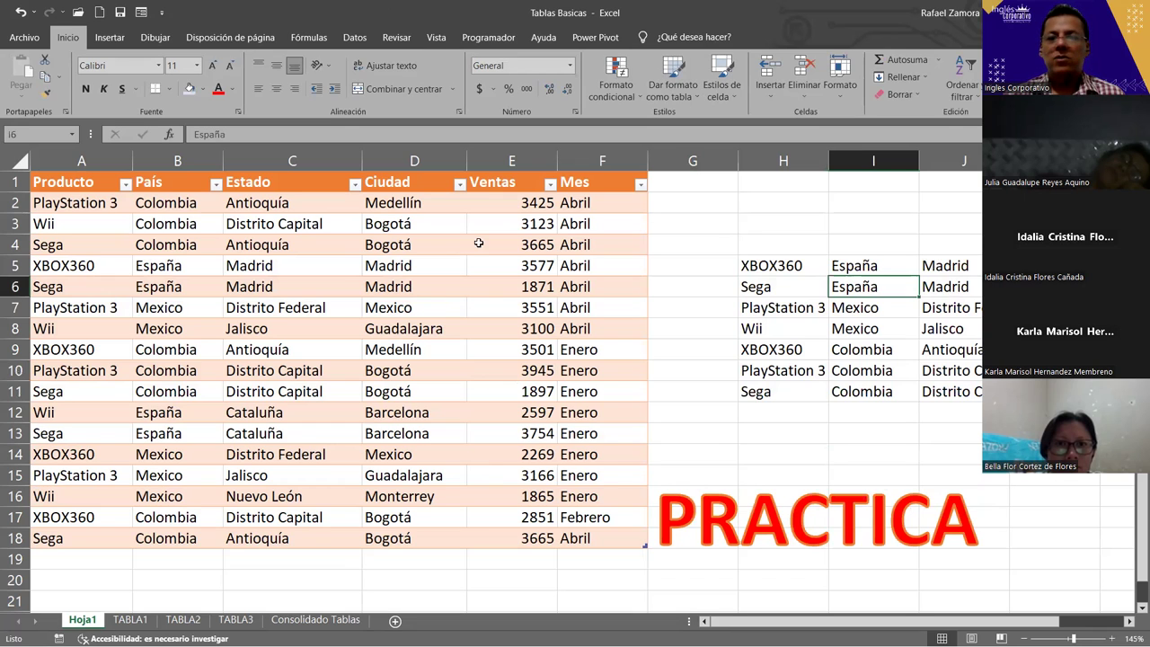
drag(54, 265, 607, 366)
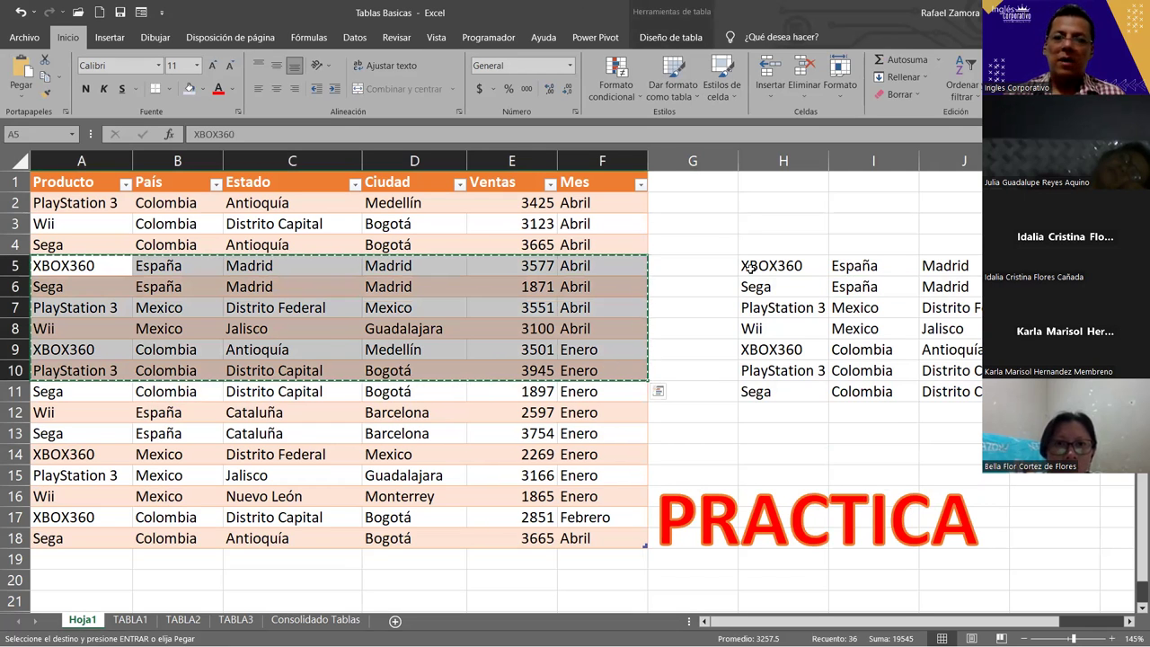
key(ctrl+c)
Paste the copied rows at H5 as values only (Pegar > Valores) and cancel the copy
click(748, 267)
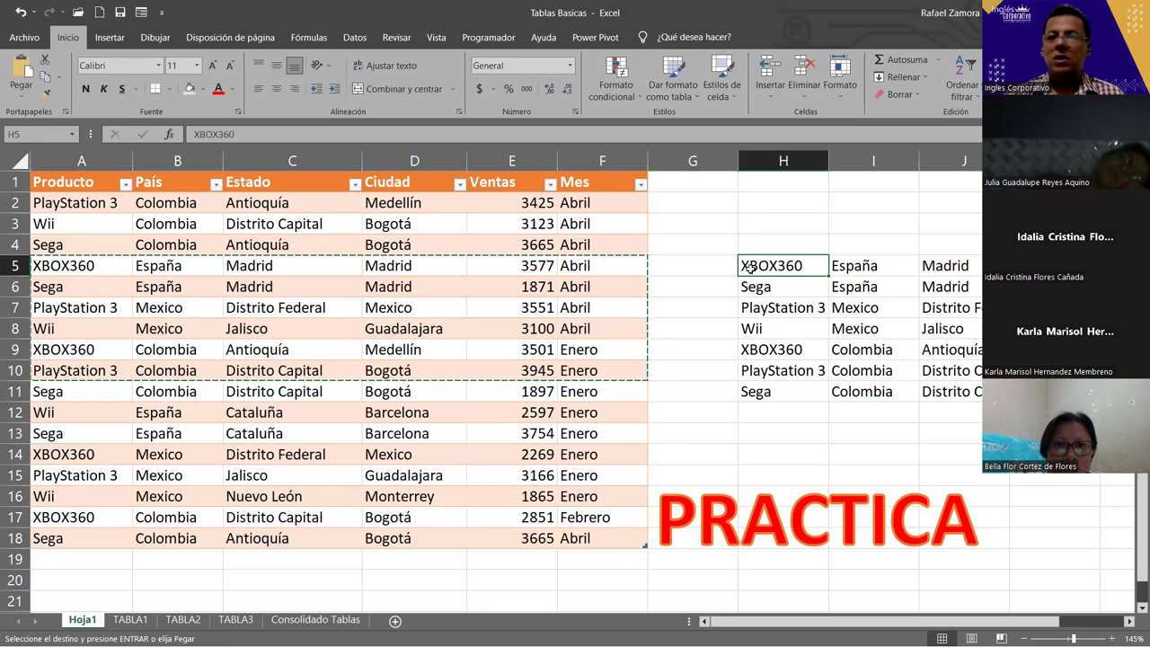
right_click(749, 267)
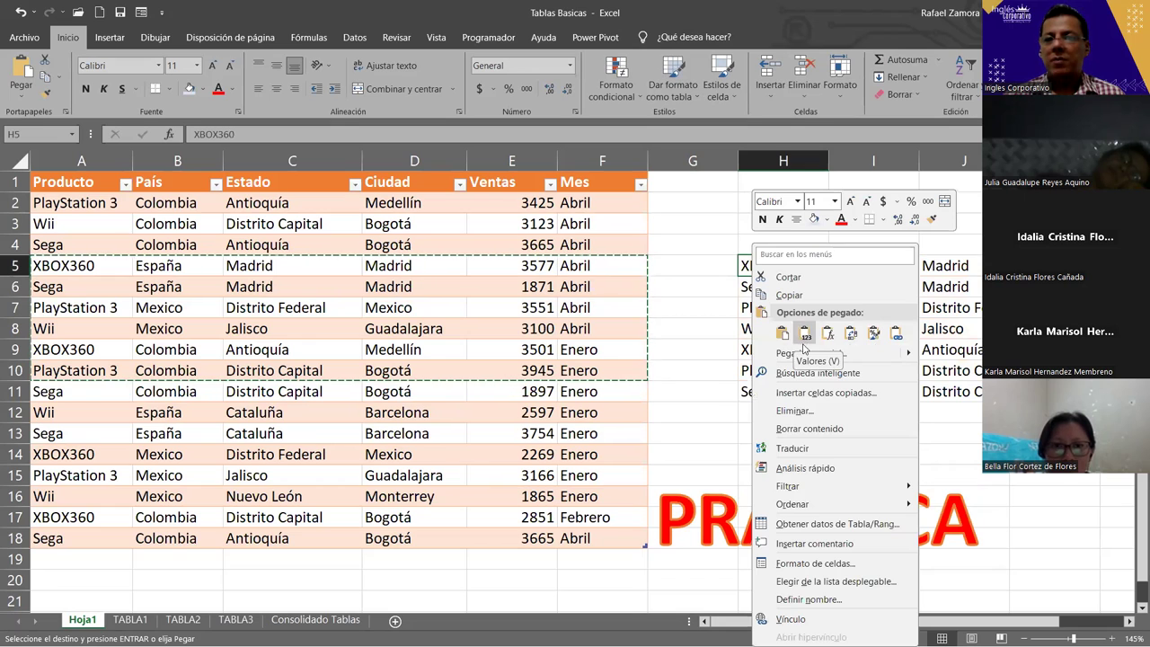
click(806, 338)
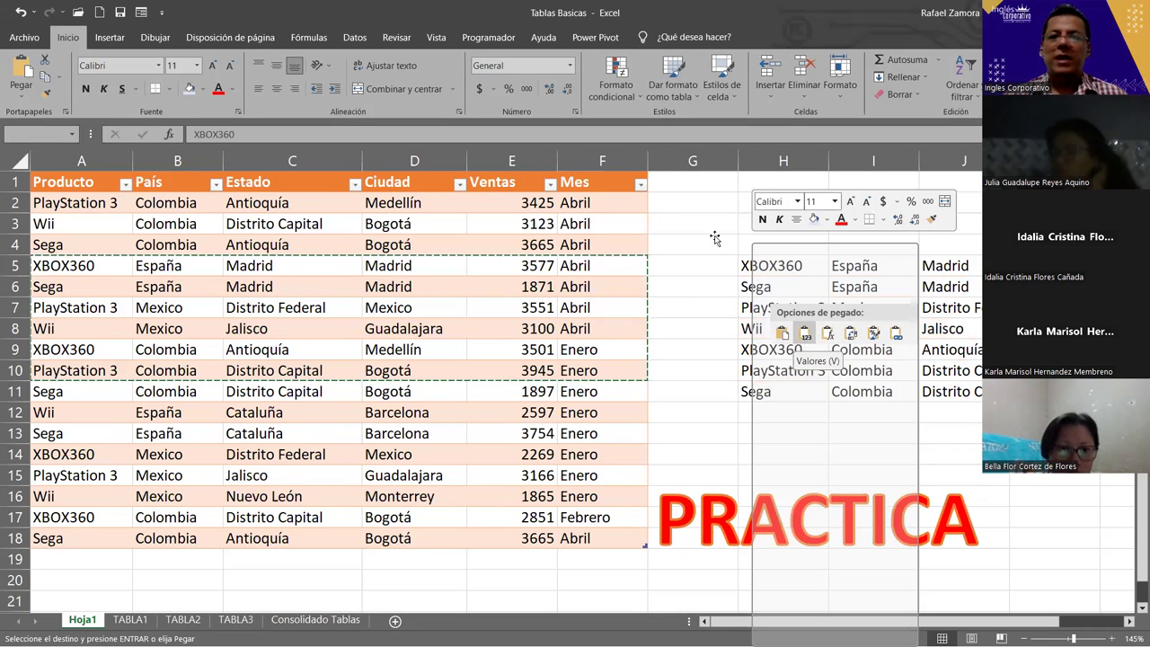
key(Escape)
click(512, 287)
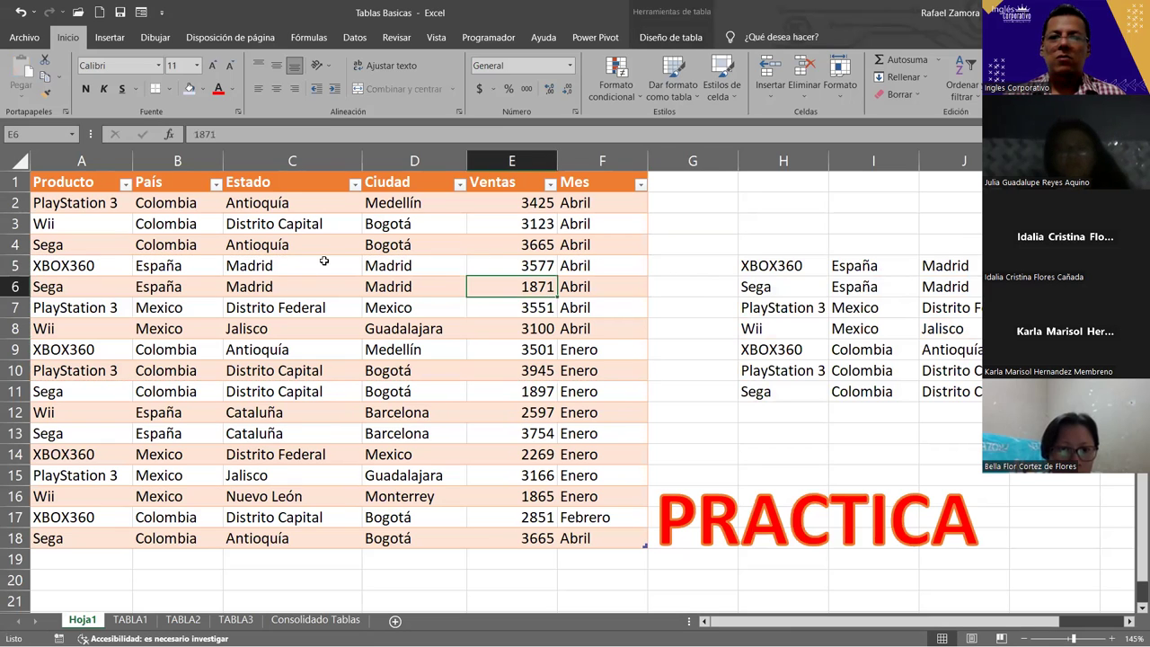
click(705, 288)
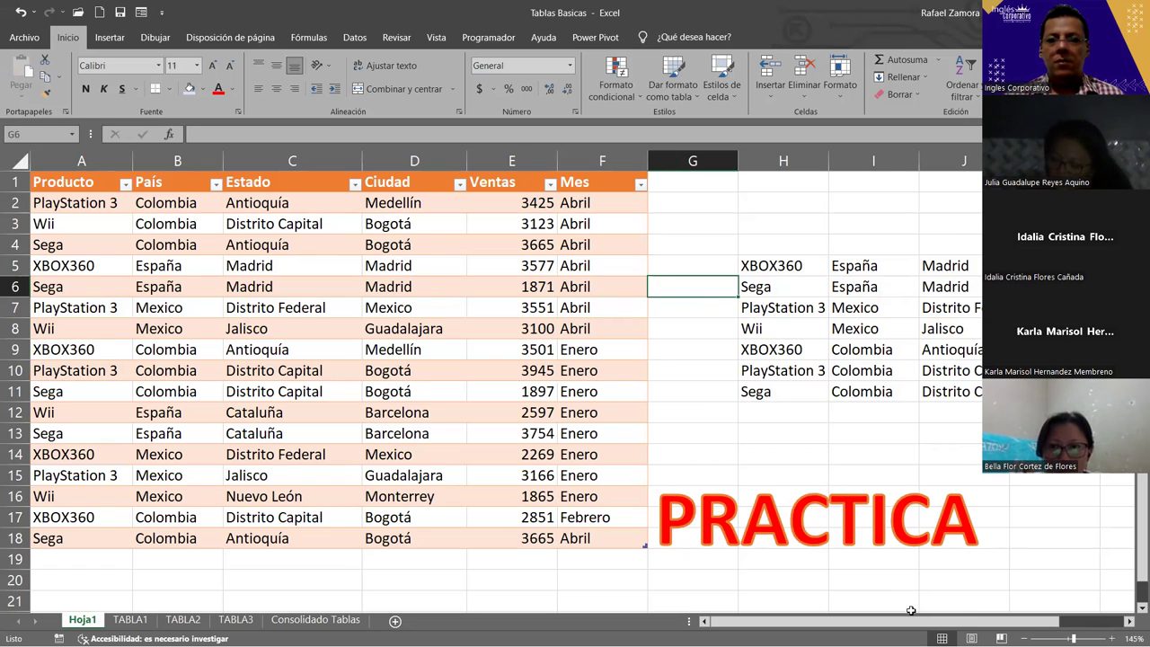
Fill the PRACTICA WordArt text blue via Relleno de texto
click(829, 521)
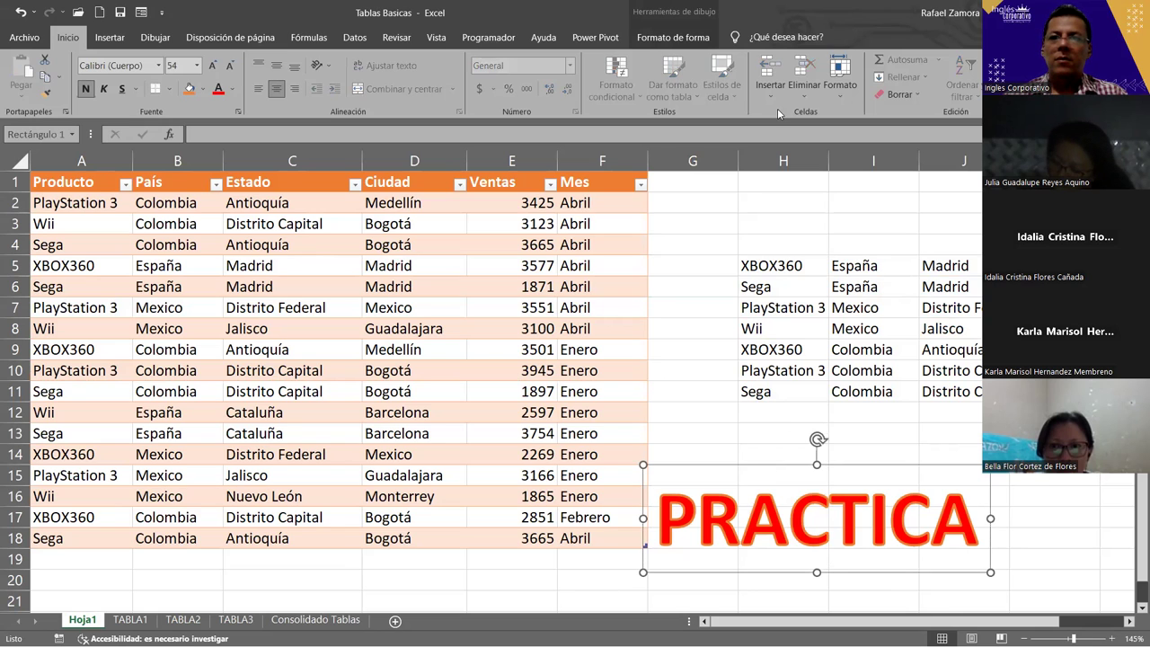
click(689, 34)
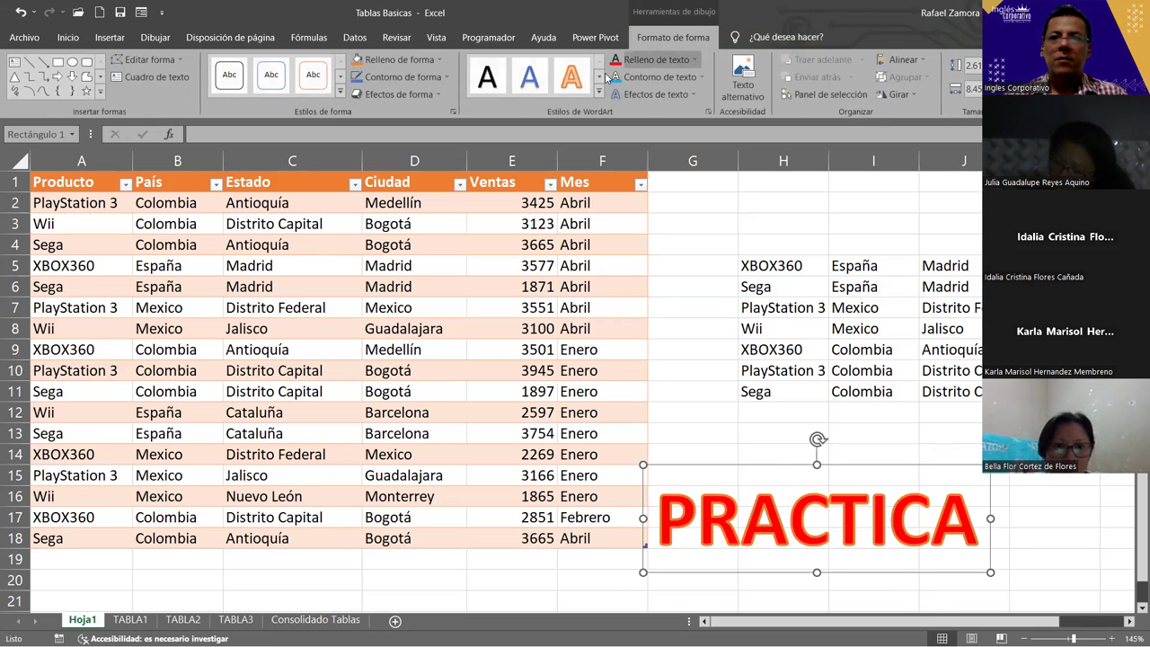
click(693, 59)
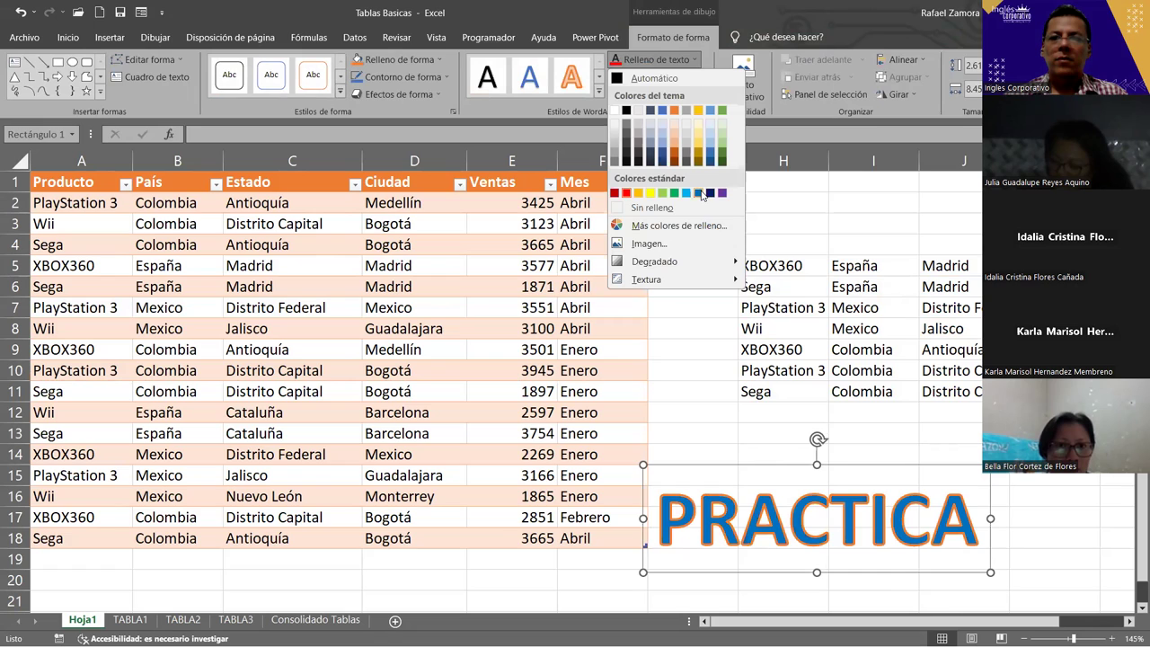
click(701, 203)
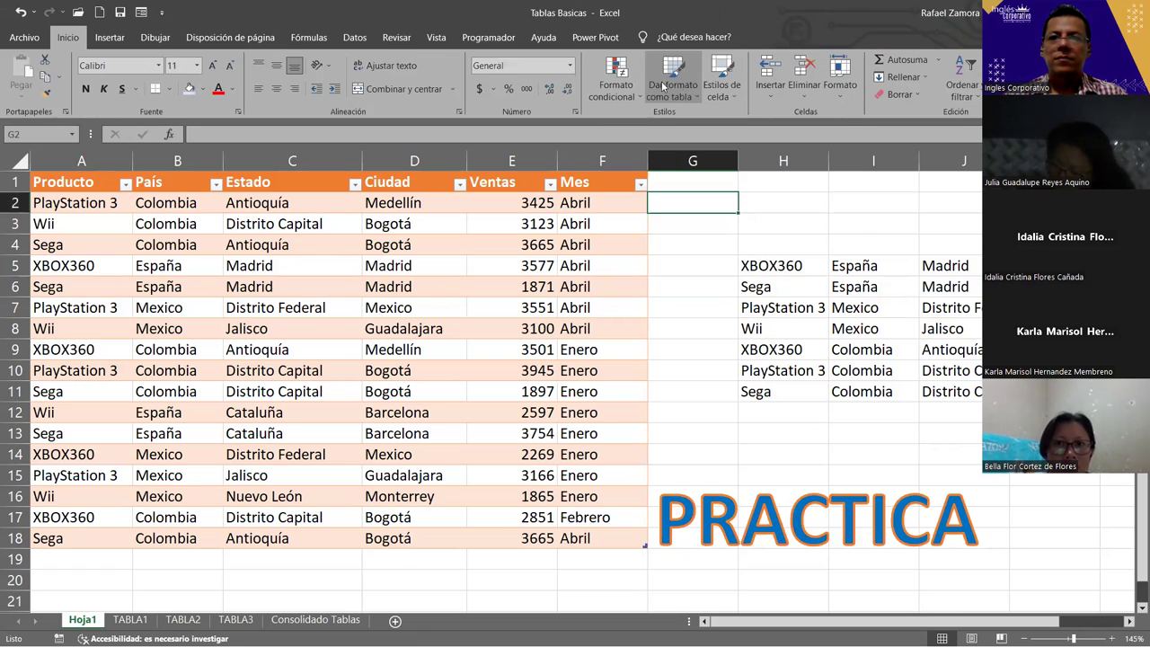
Give the PRACTICA WordArt a dark text outline via Contorno de texto
click(788, 521)
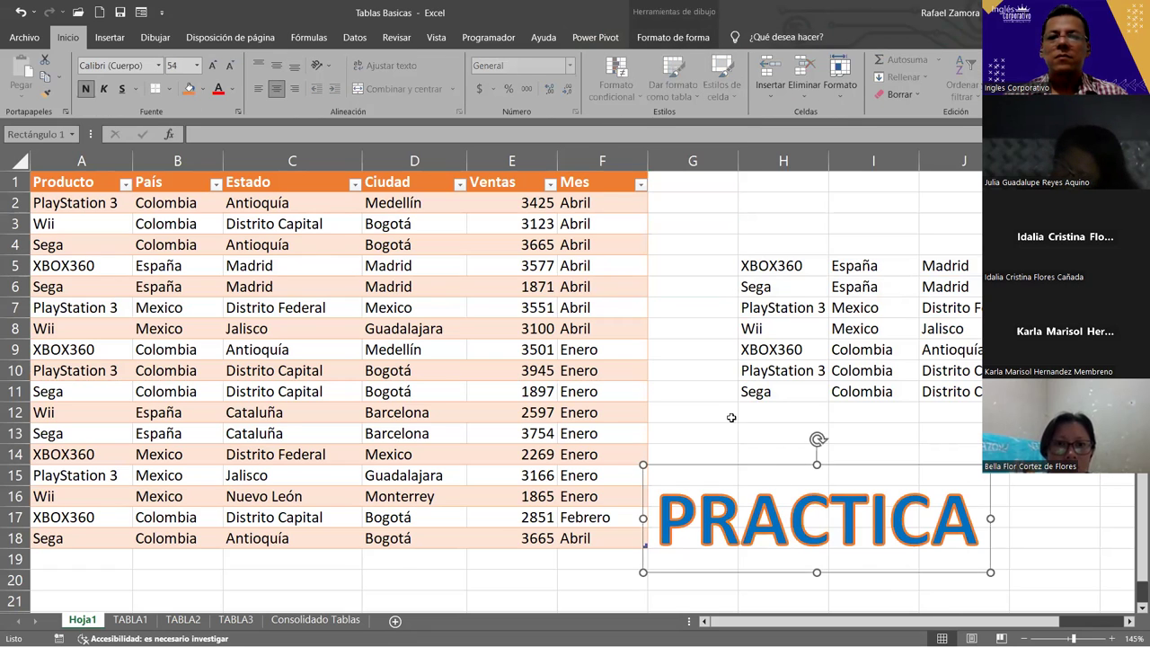
click(669, 36)
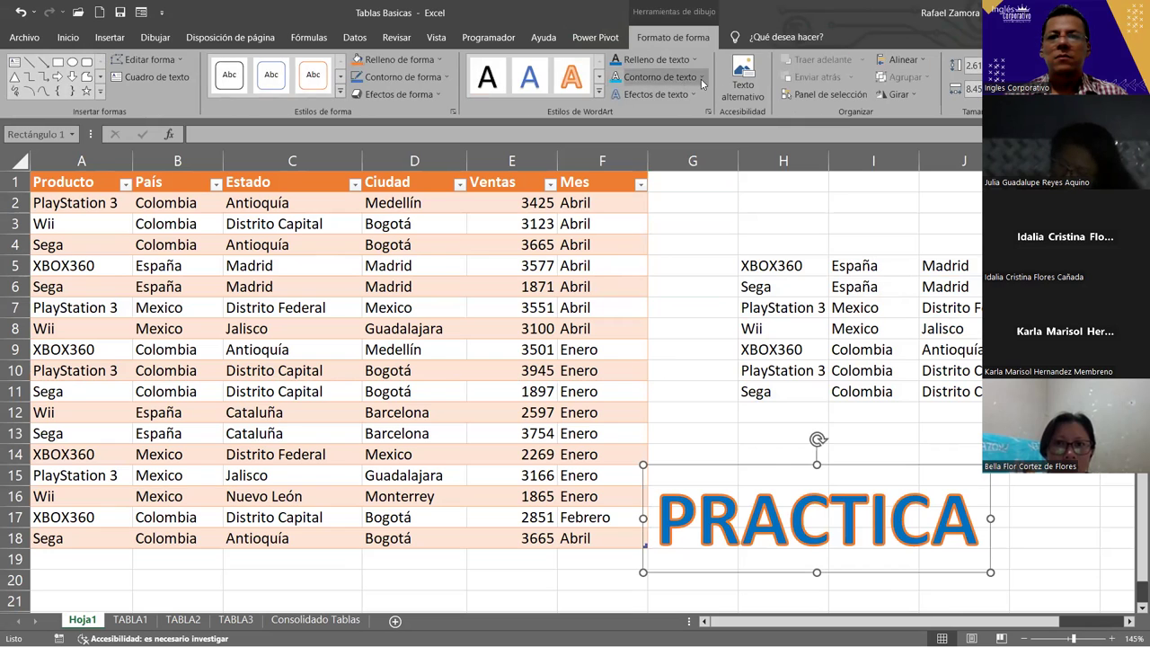
click(702, 78)
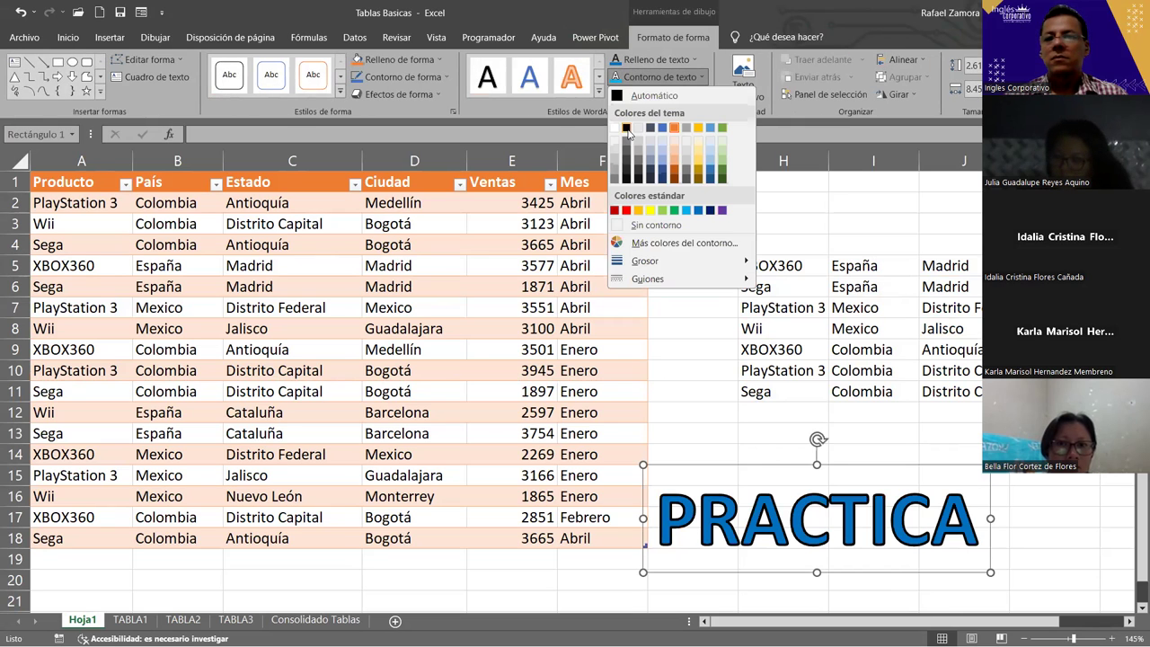
click(626, 129)
click(714, 225)
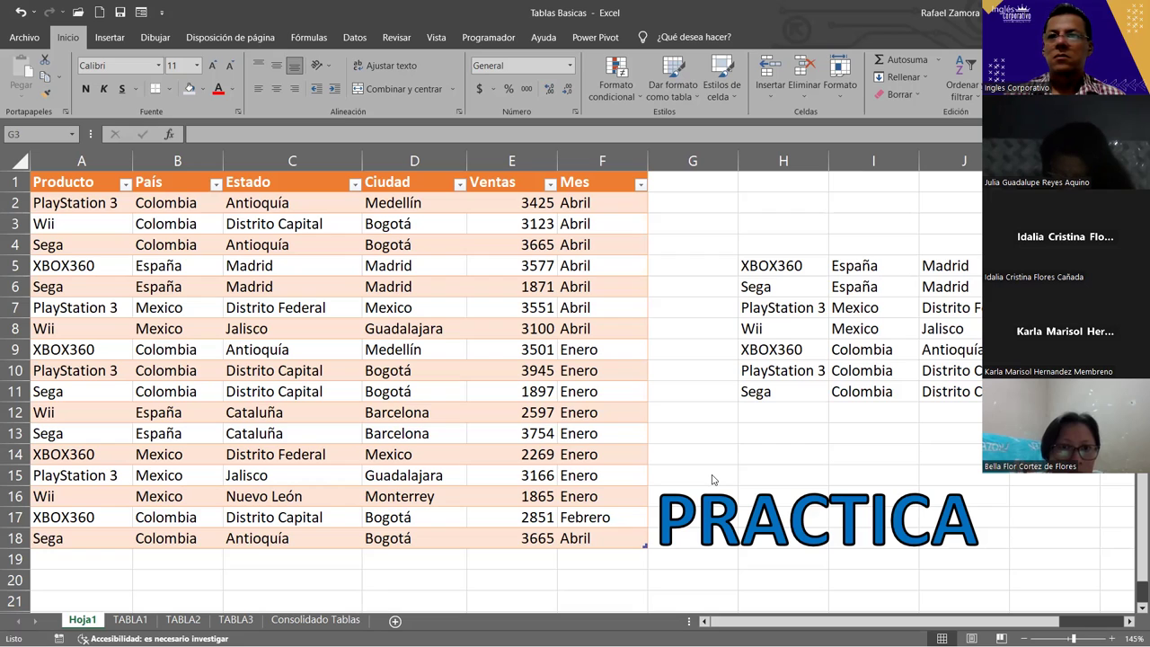
key(alt+Tab)
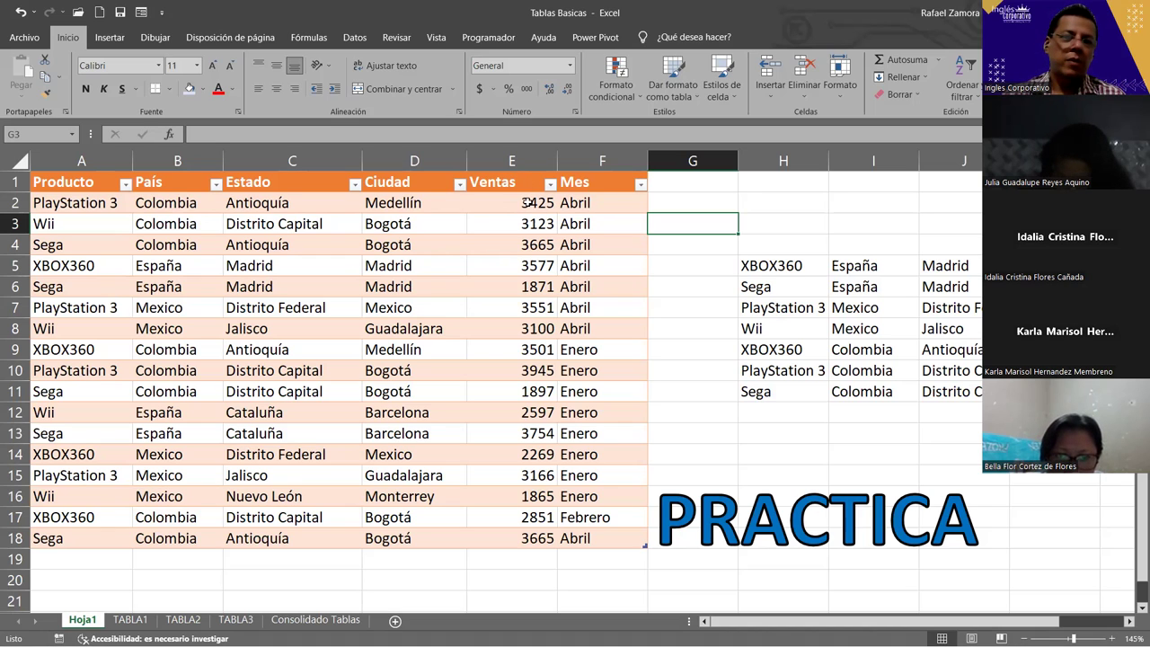
drag(527, 202, 544, 538)
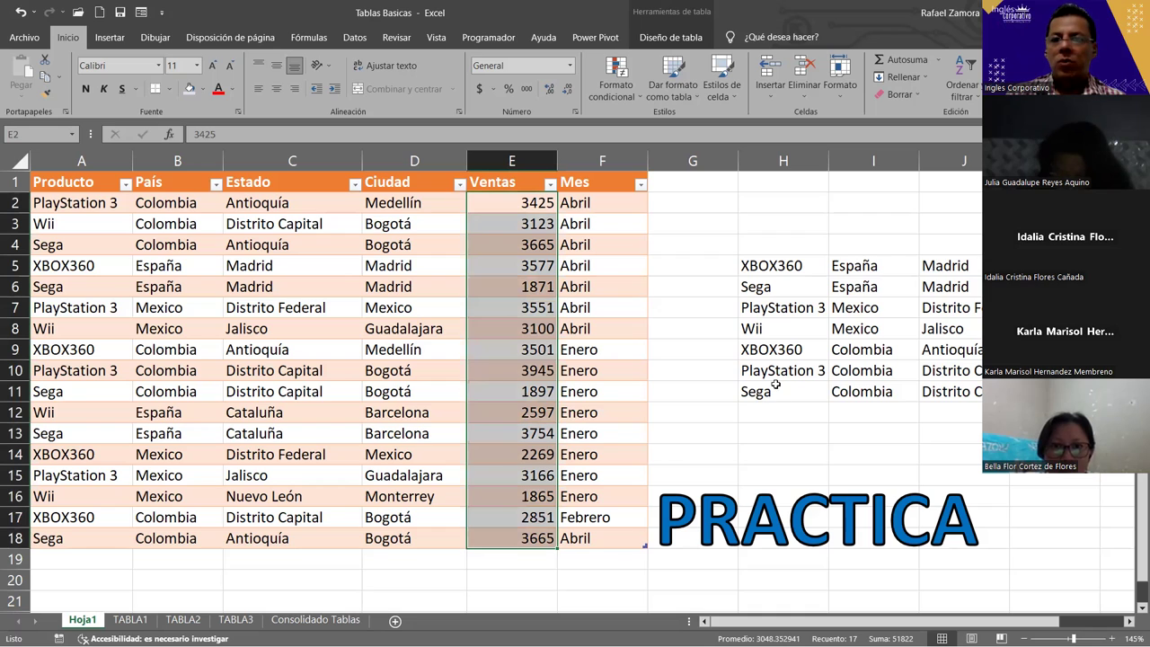
click(433, 286)
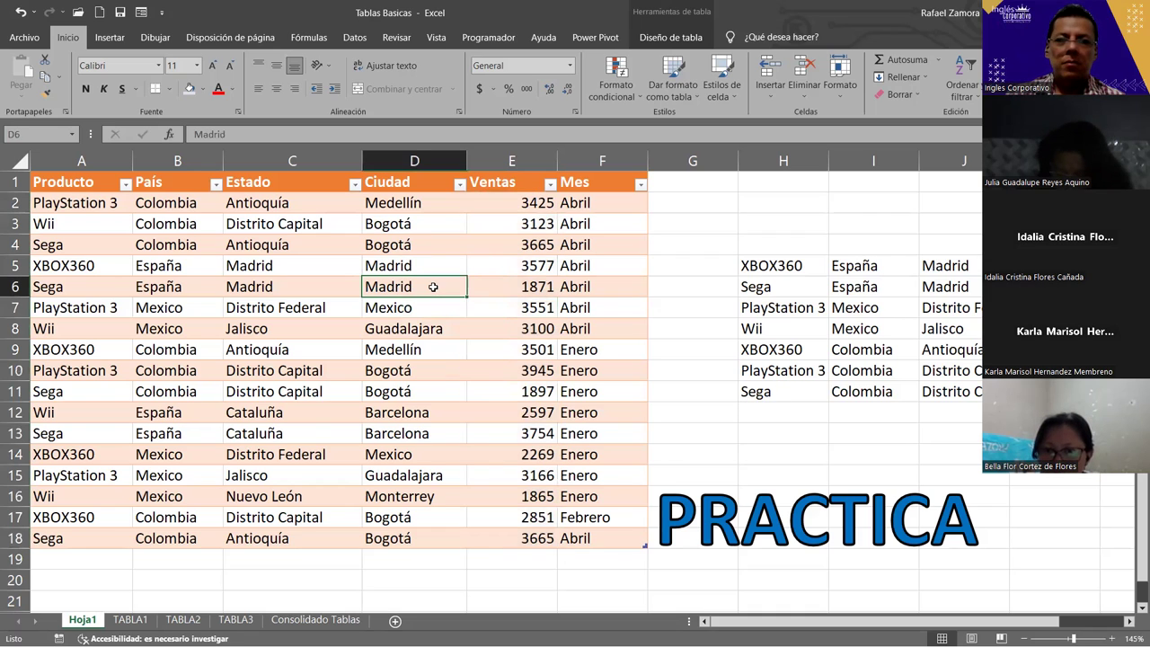